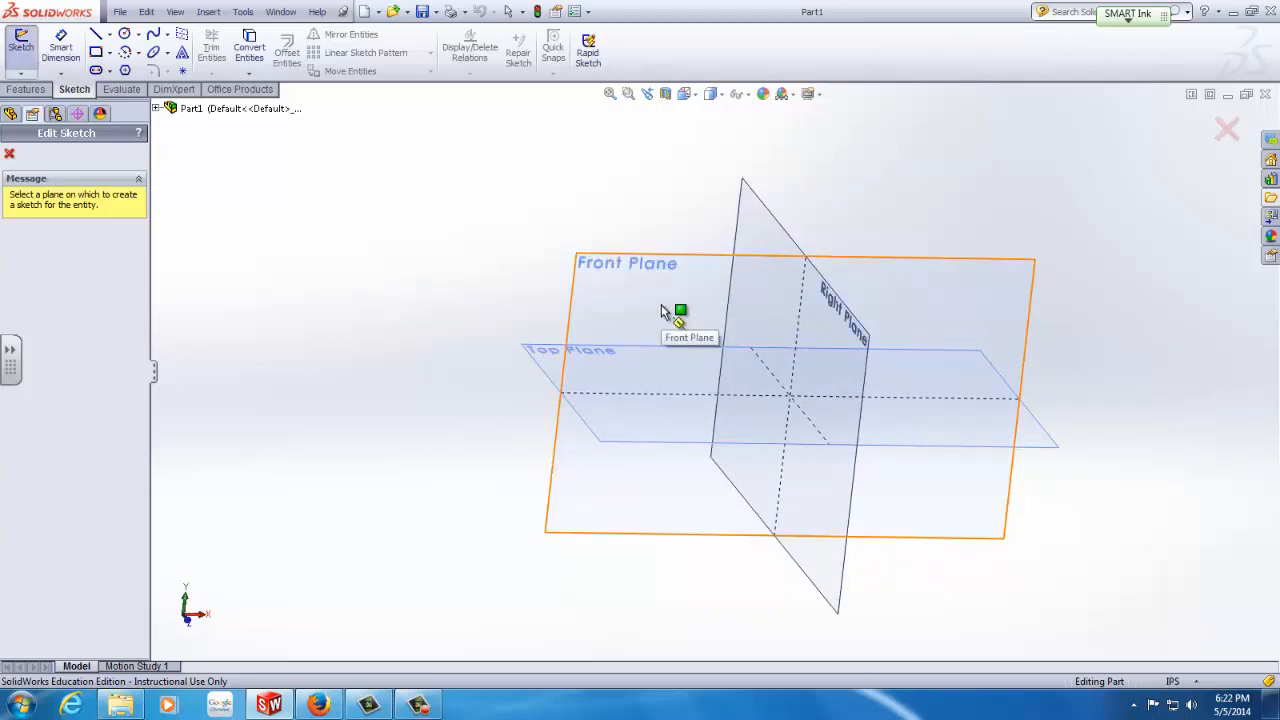
# View the canoe picture stored in the CAD 230 Spring 2014 folder of the CourseResources drive.
pyautogui.moveTo(661, 311); pyautogui.dragTo(457, 623, button='middle')
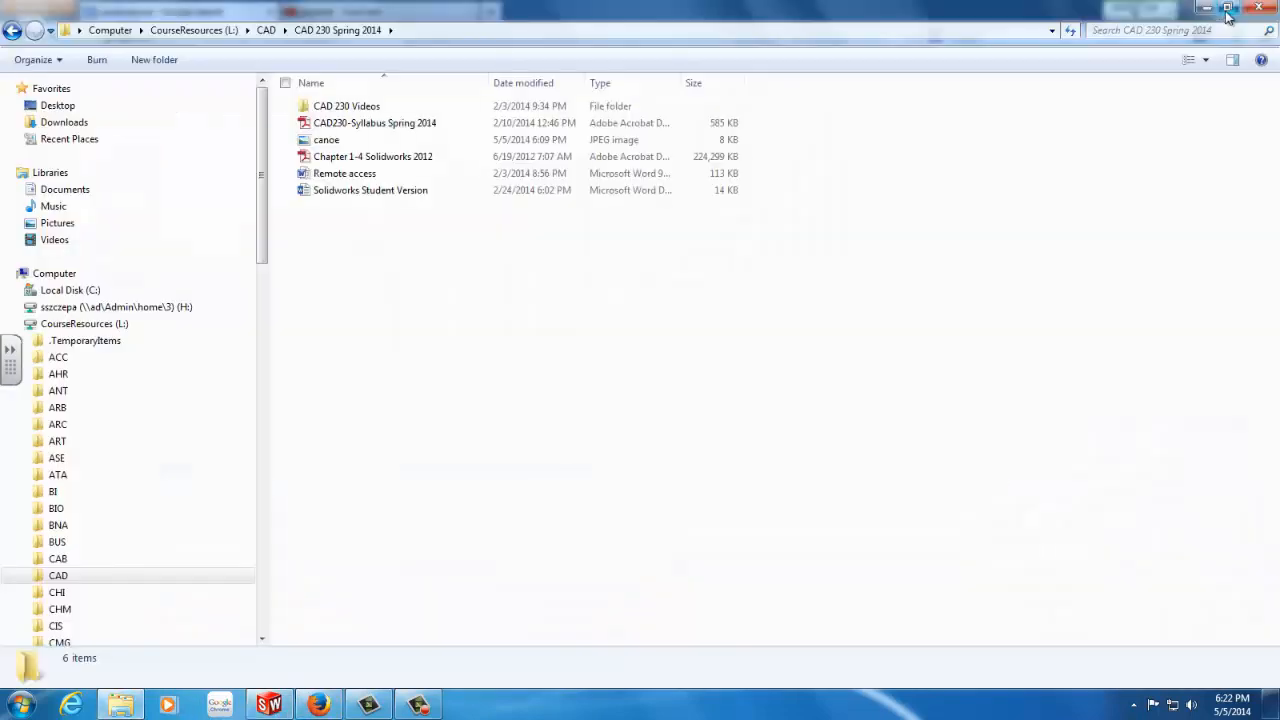
pyautogui.click(1228, 11)
pyautogui.doubleClick(330, 140)
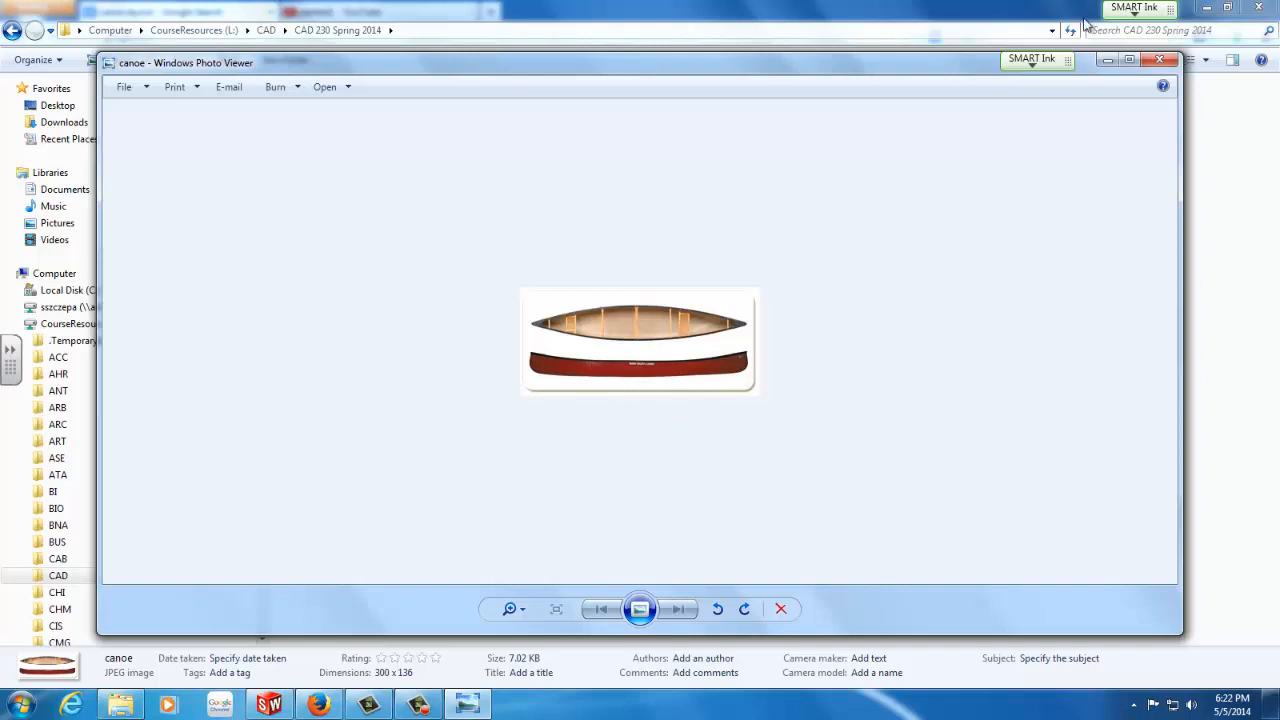
pyautogui.click(1108, 61)
pyautogui.click(1208, 12)
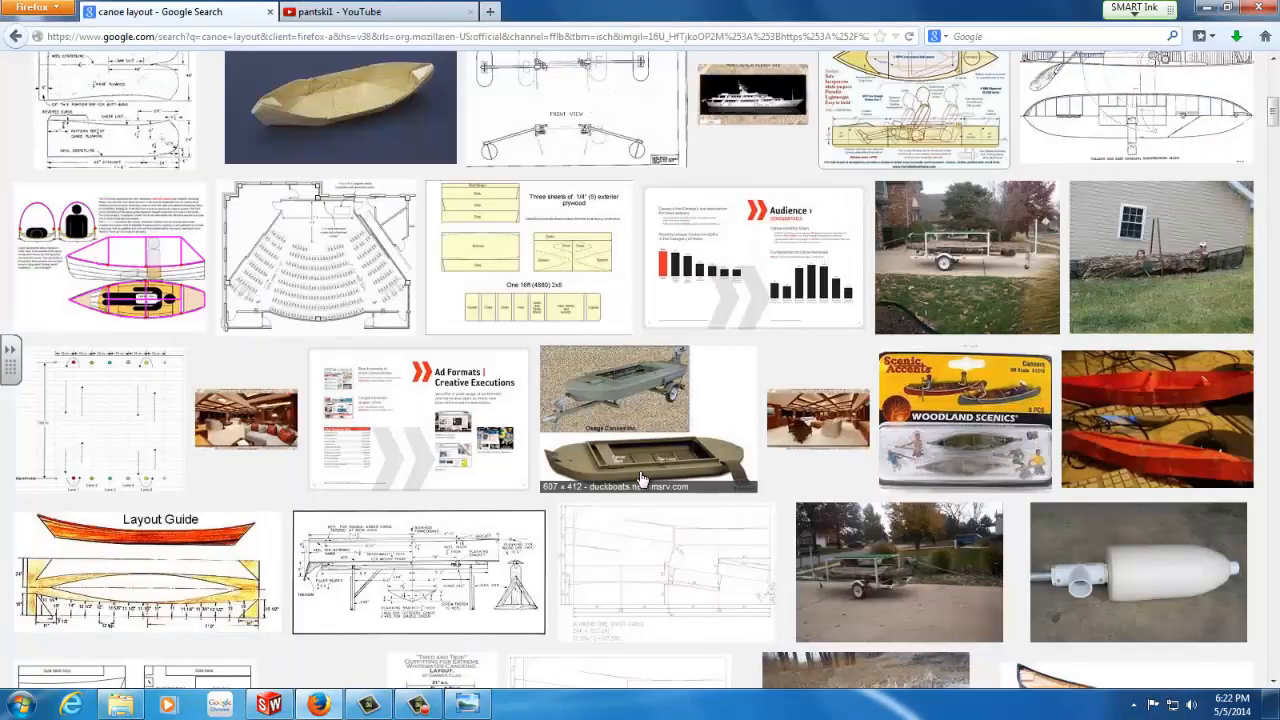
# Switch back to SolidWorks and start a new sketch on the Front Plane.
pyautogui.click(268, 705)
pyautogui.moveTo(737, 426); pyautogui.dragTo(613, 305, button='middle')
pyautogui.click(641, 302)
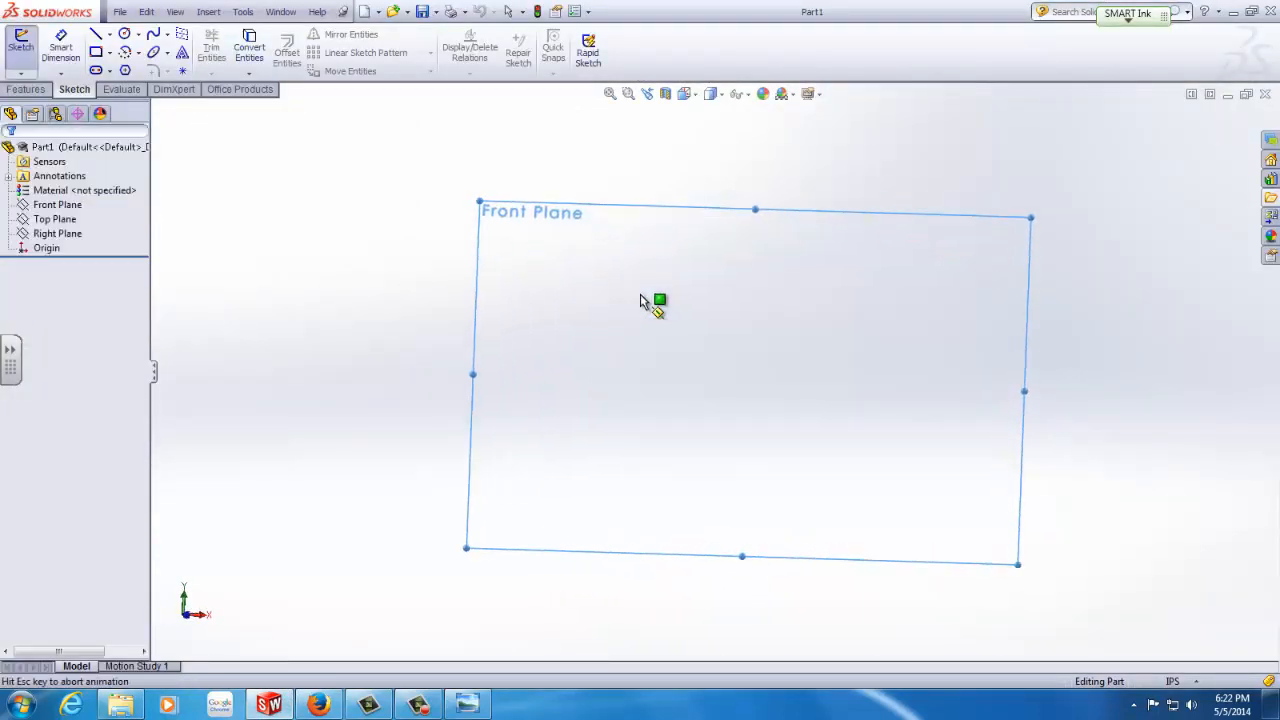
pyautogui.click(206, 12)
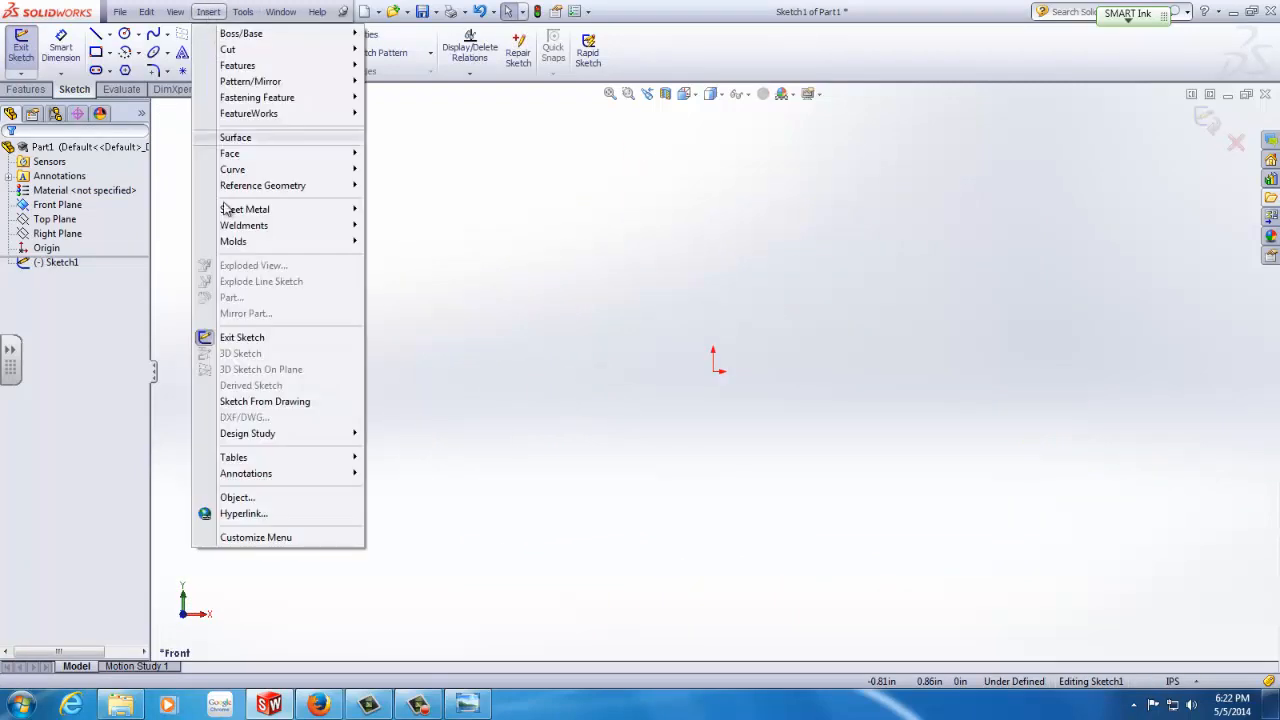
pyautogui.moveTo(240, 15)
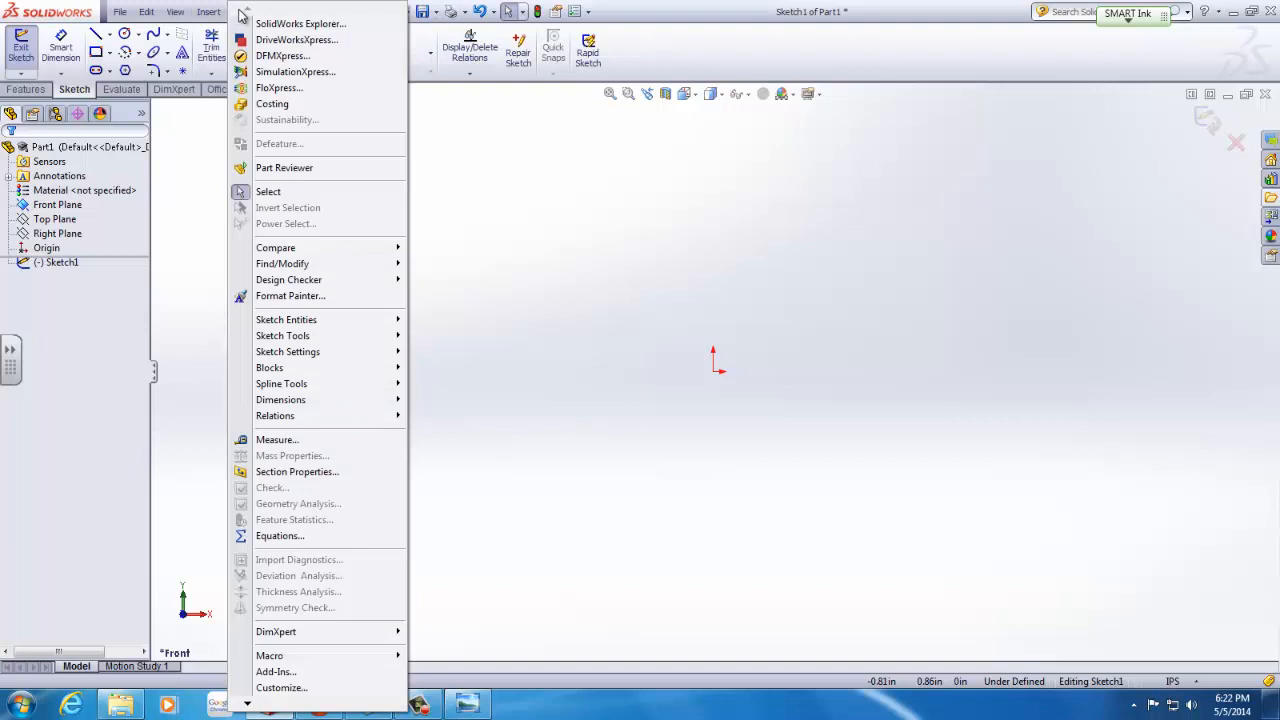
pyautogui.click(505, 256)
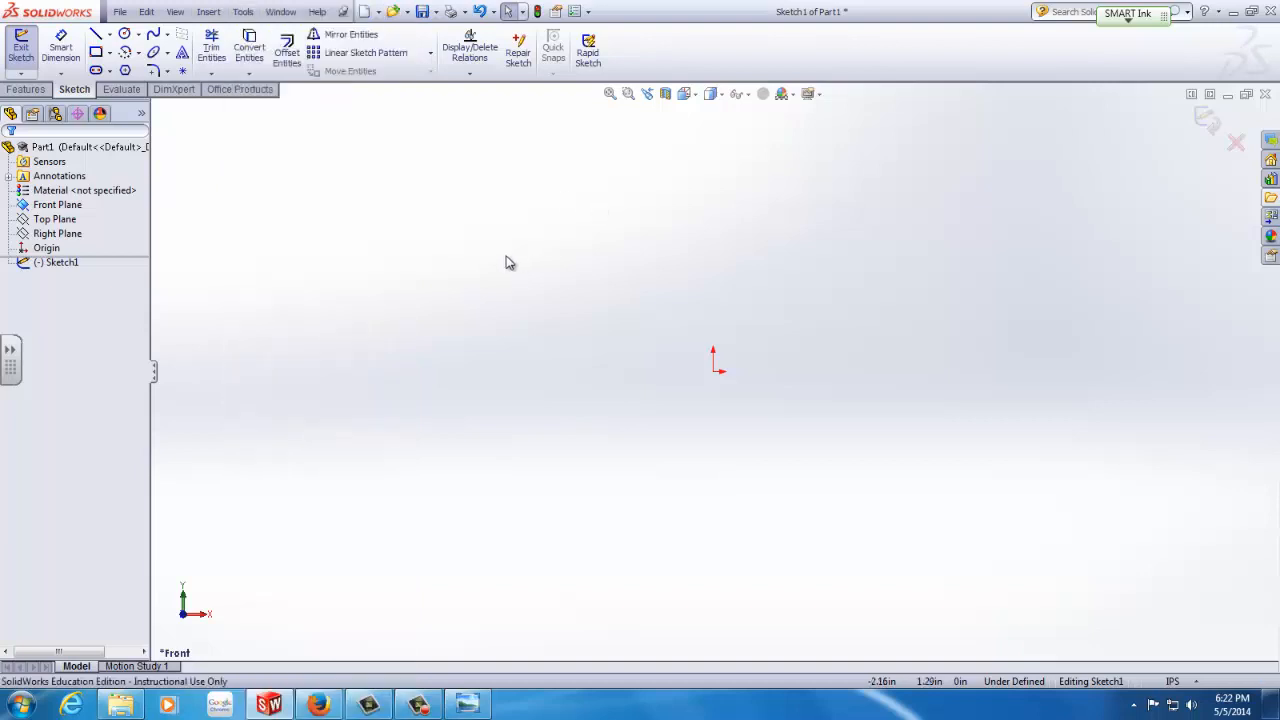
# Enable the Autotrace add-in for the current session.
pyautogui.click(242, 12)
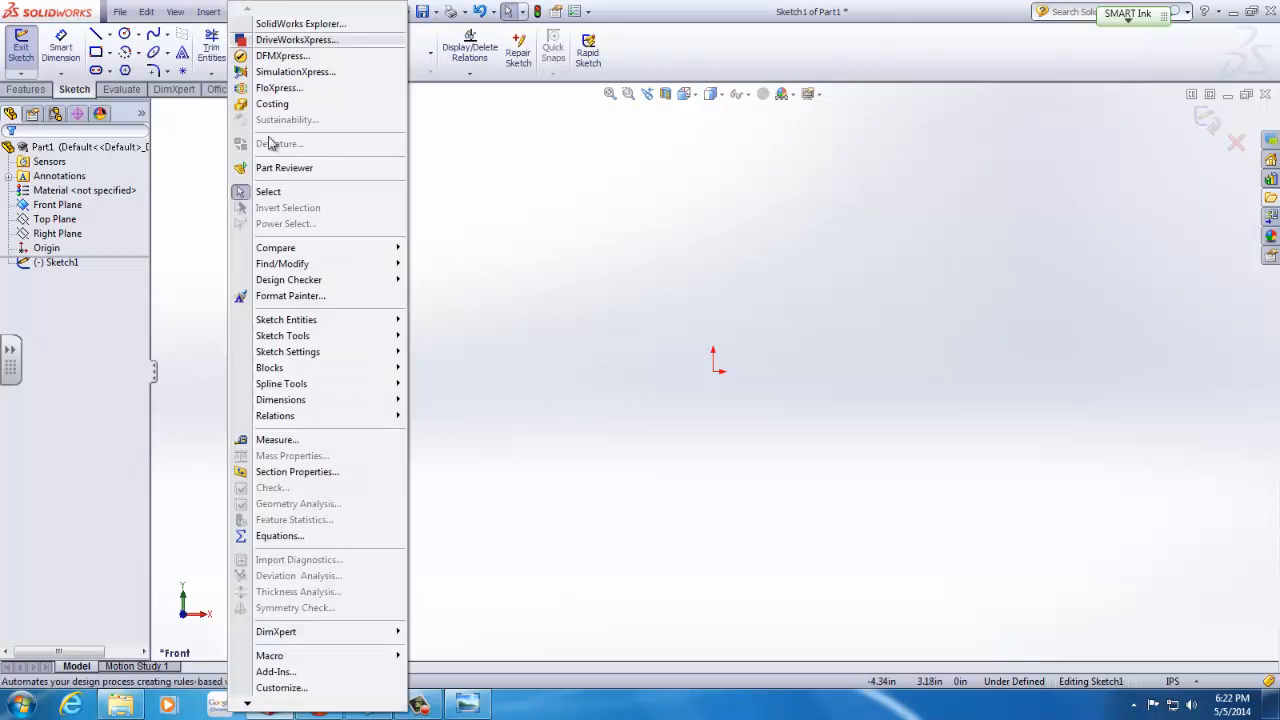
pyautogui.click(274, 672)
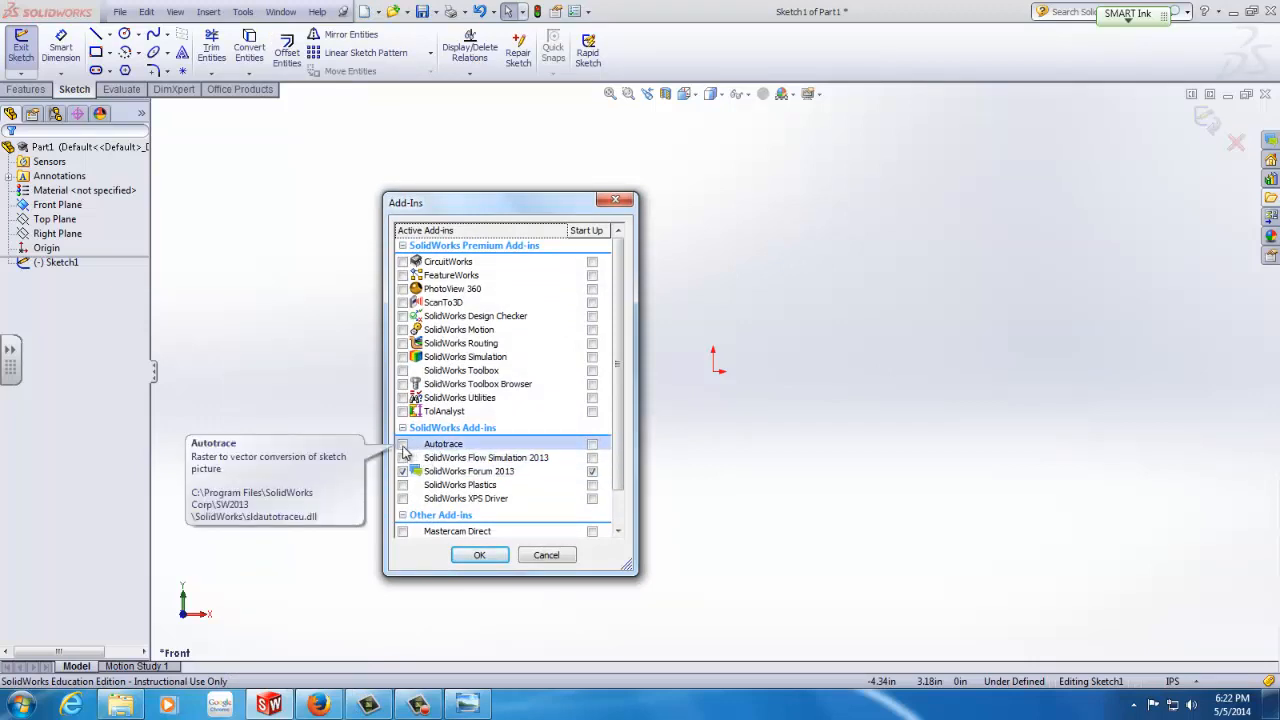
pyautogui.click(403, 445)
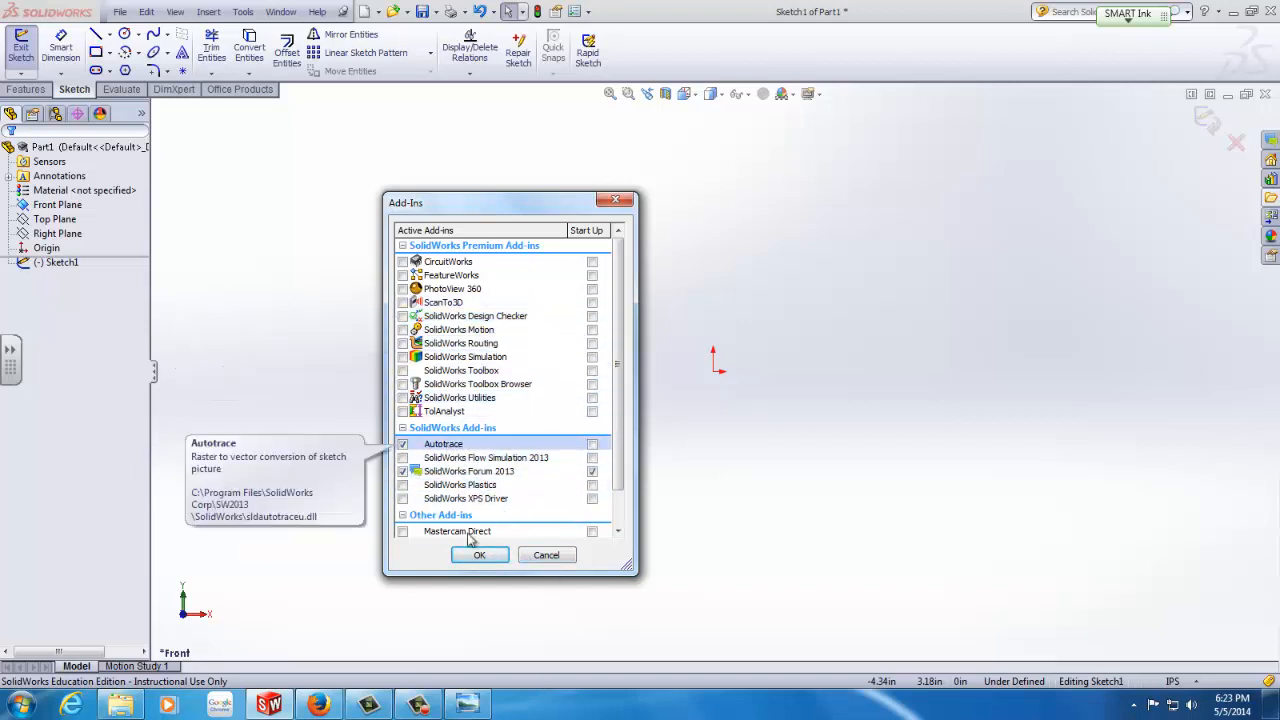
pyautogui.scroll(-3, 628, 408)
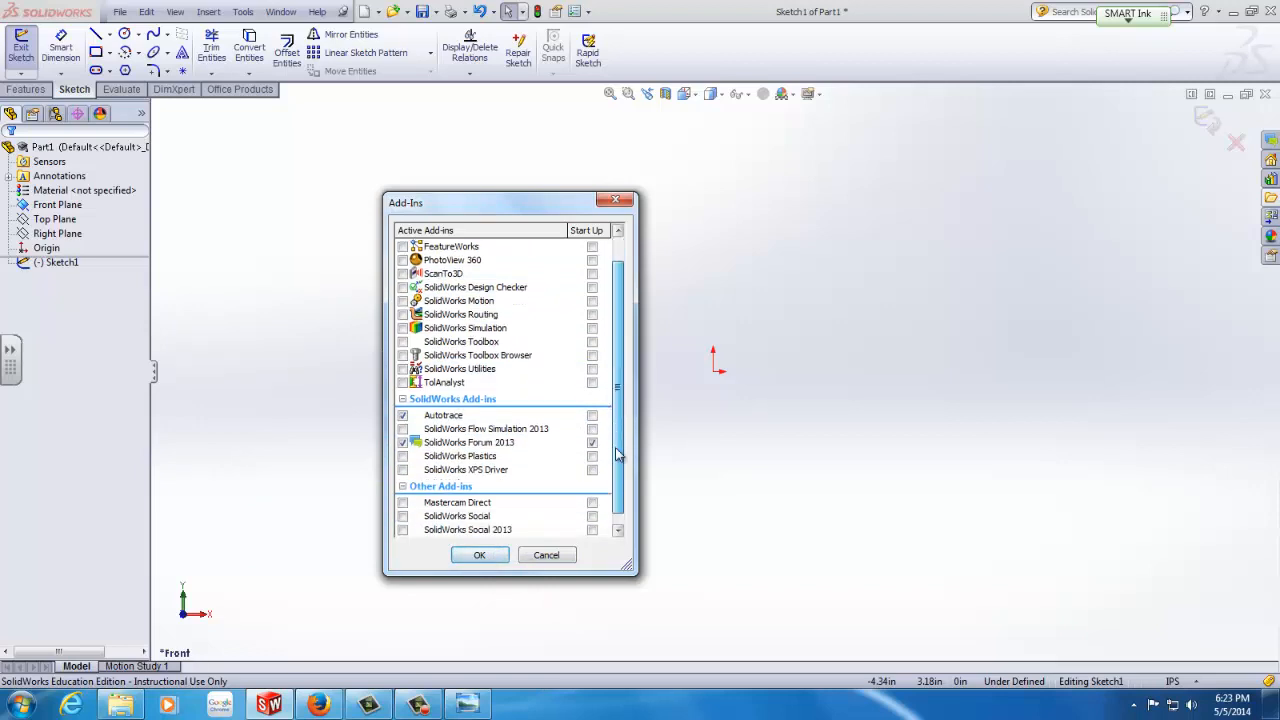
pyautogui.click(482, 558)
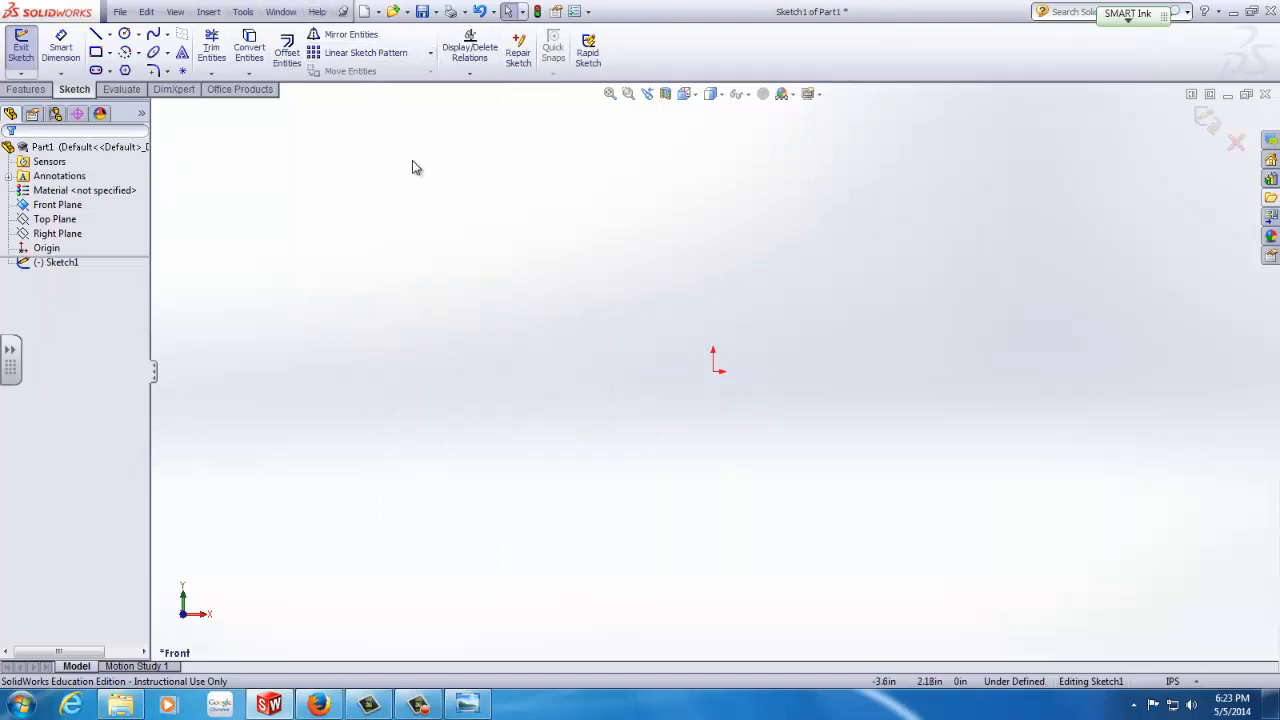
pyautogui.click(243, 11)
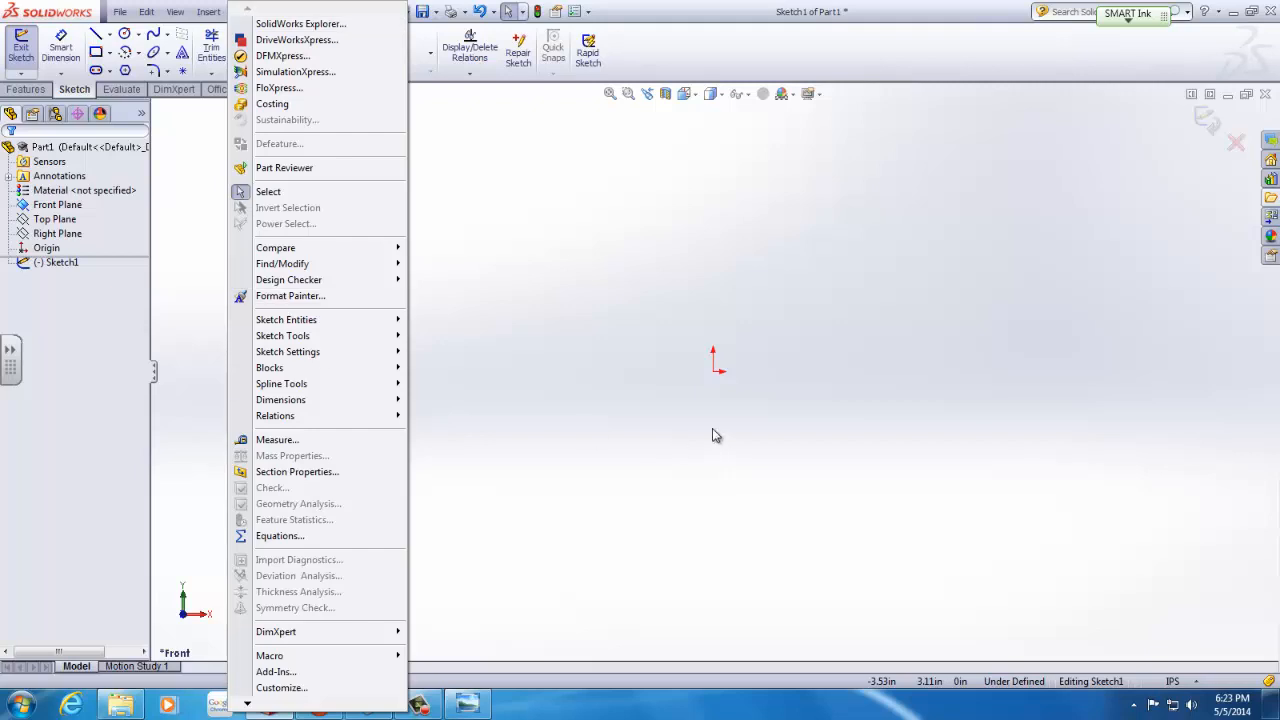
pyautogui.moveTo(358, 341)
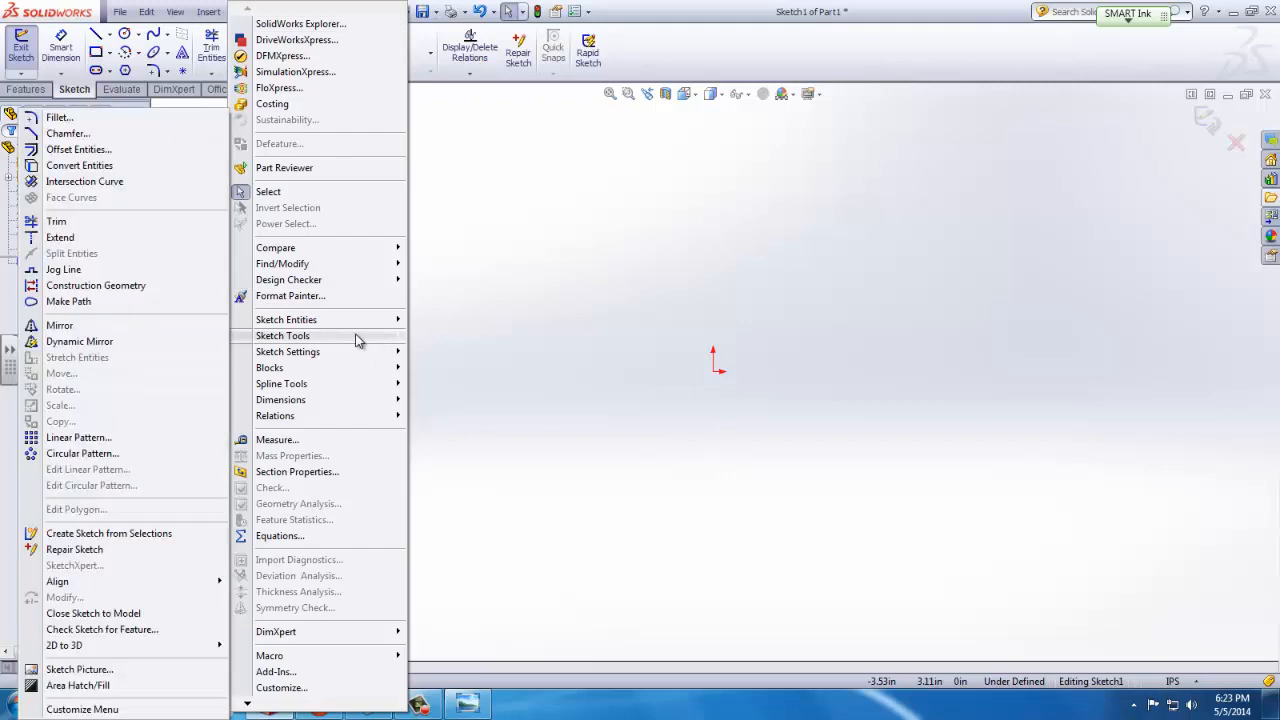
pyautogui.click(537, 271)
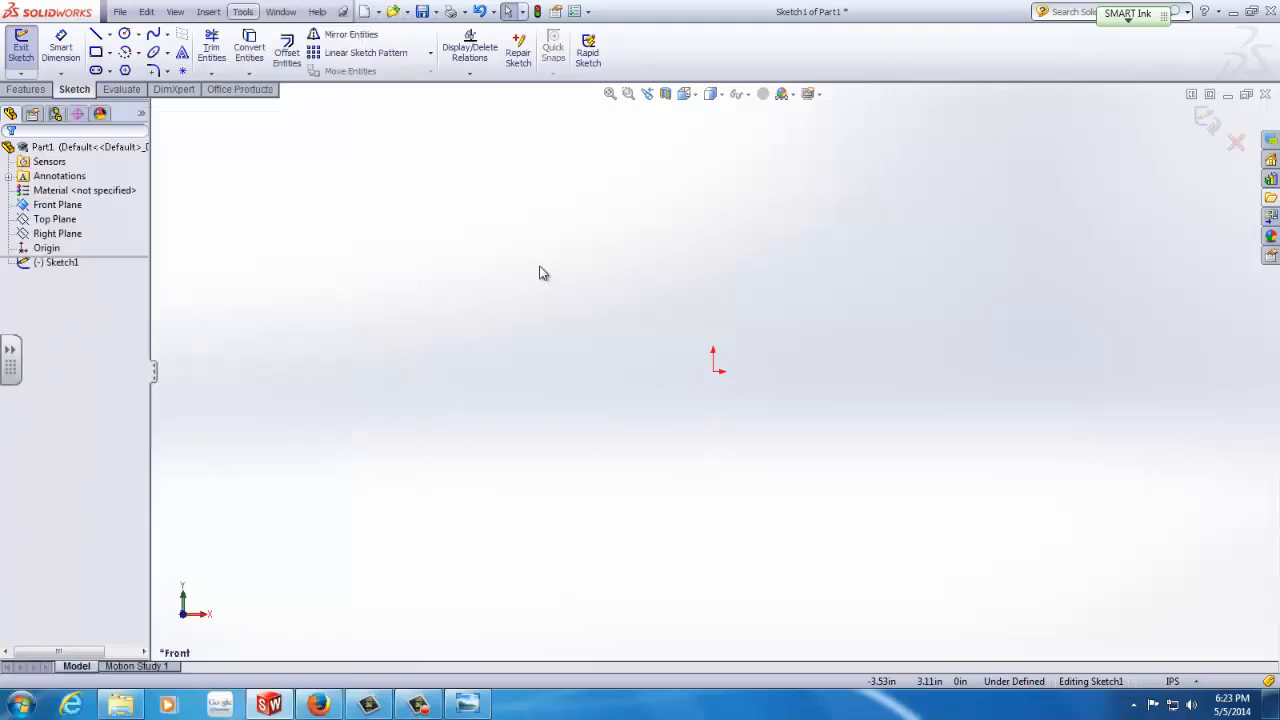
# Start the Sketch Picture command and browse to the CAD 230 Spring 2014 folder under CourseResources (L:), CAD.
pyautogui.click(243, 11)
pyautogui.moveTo(308, 340)
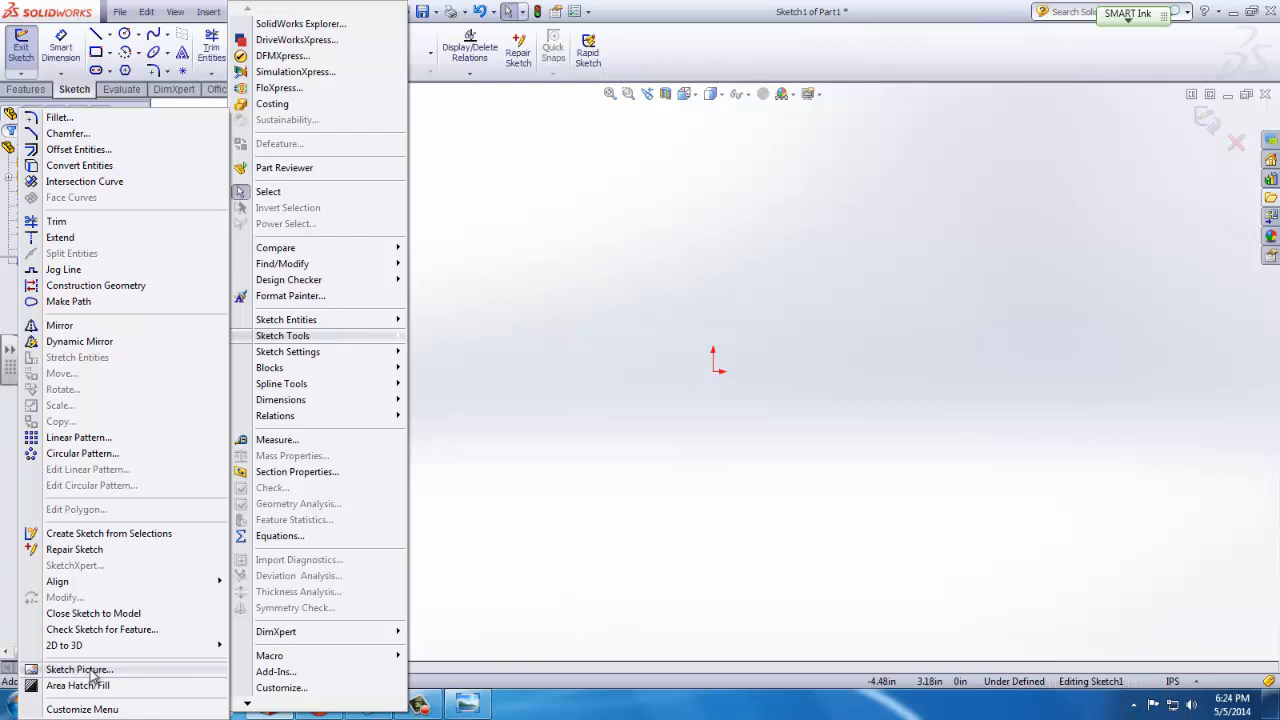
pyautogui.click(88, 670)
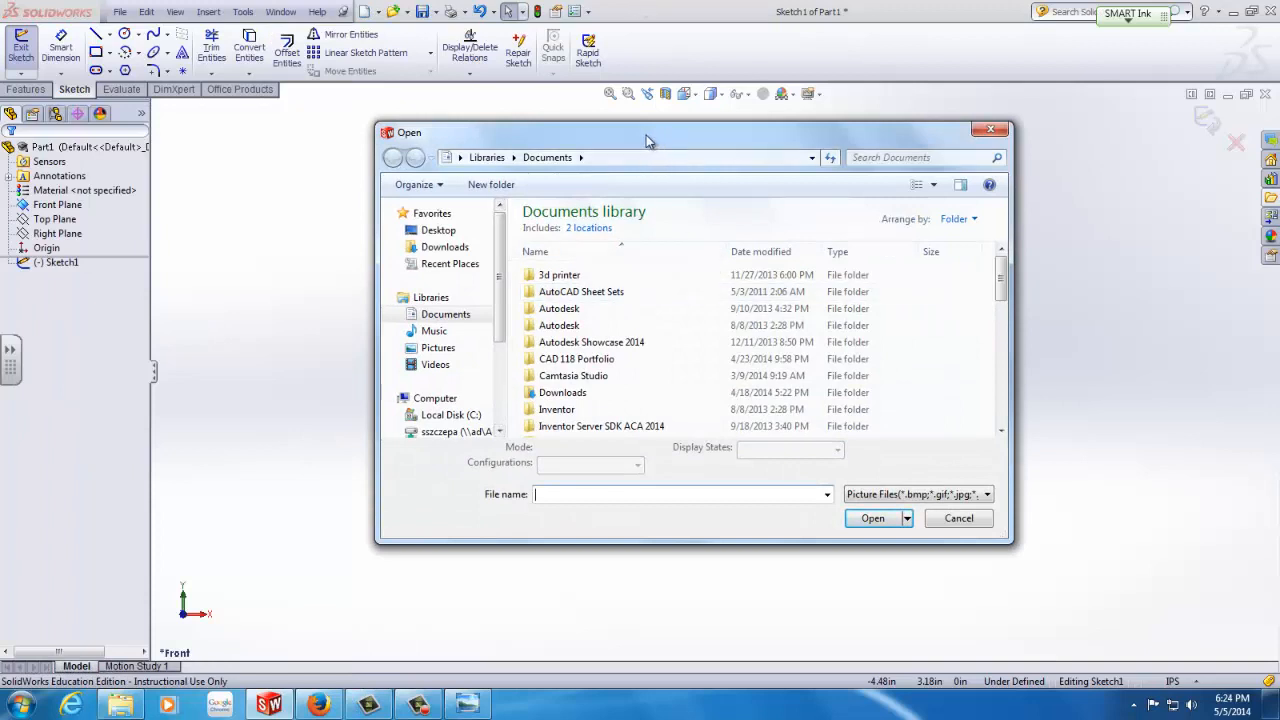
pyautogui.moveTo(660, 135); pyautogui.dragTo(496, 147)
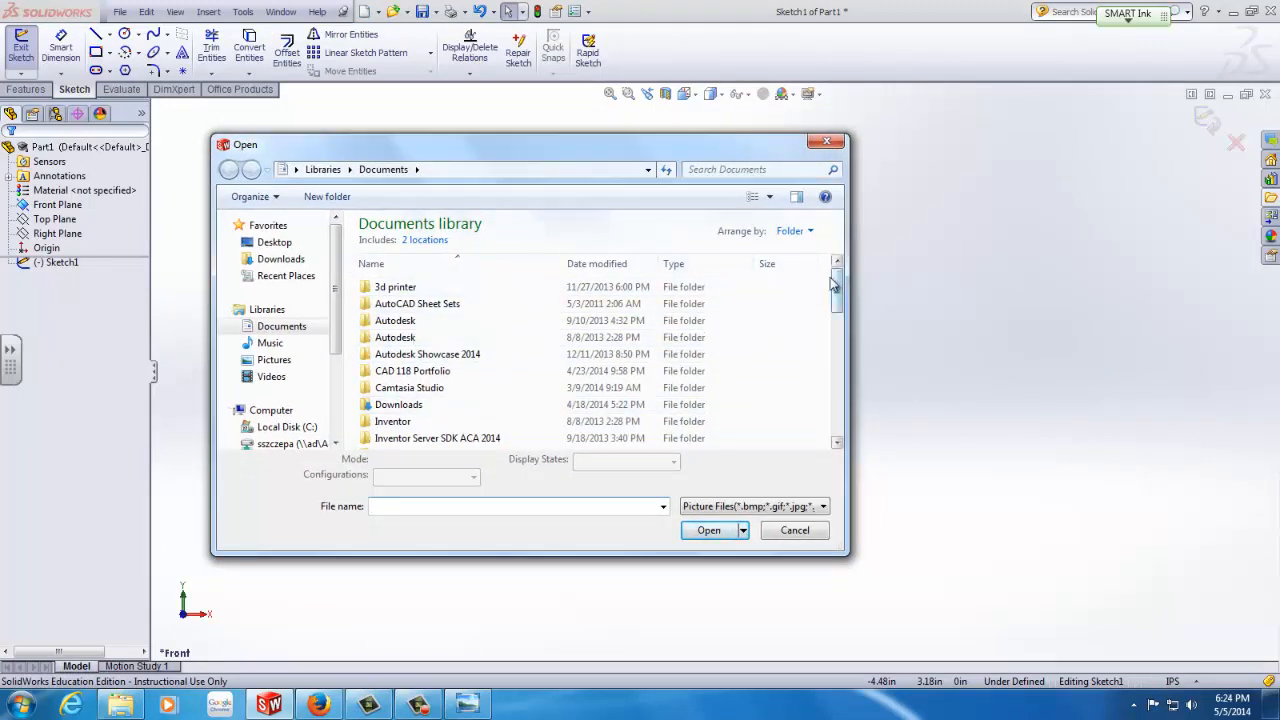
pyautogui.scroll(-3, 315, 318)
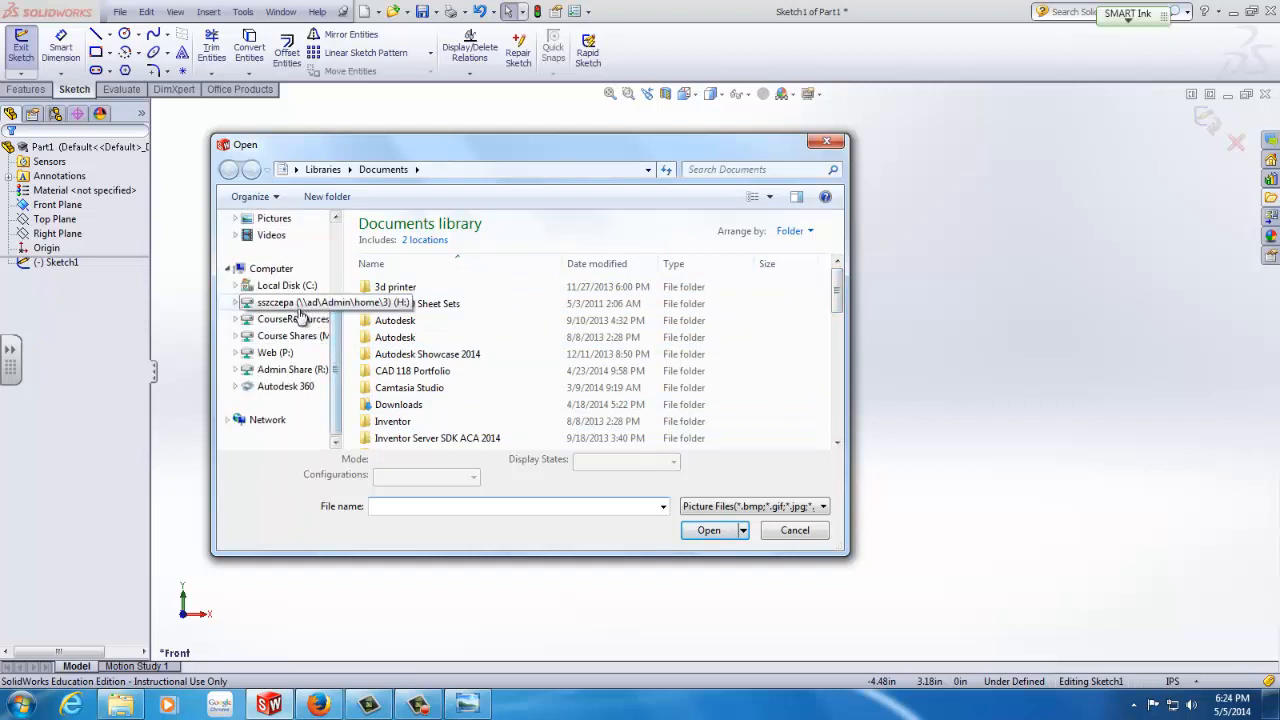
pyautogui.click(318, 320)
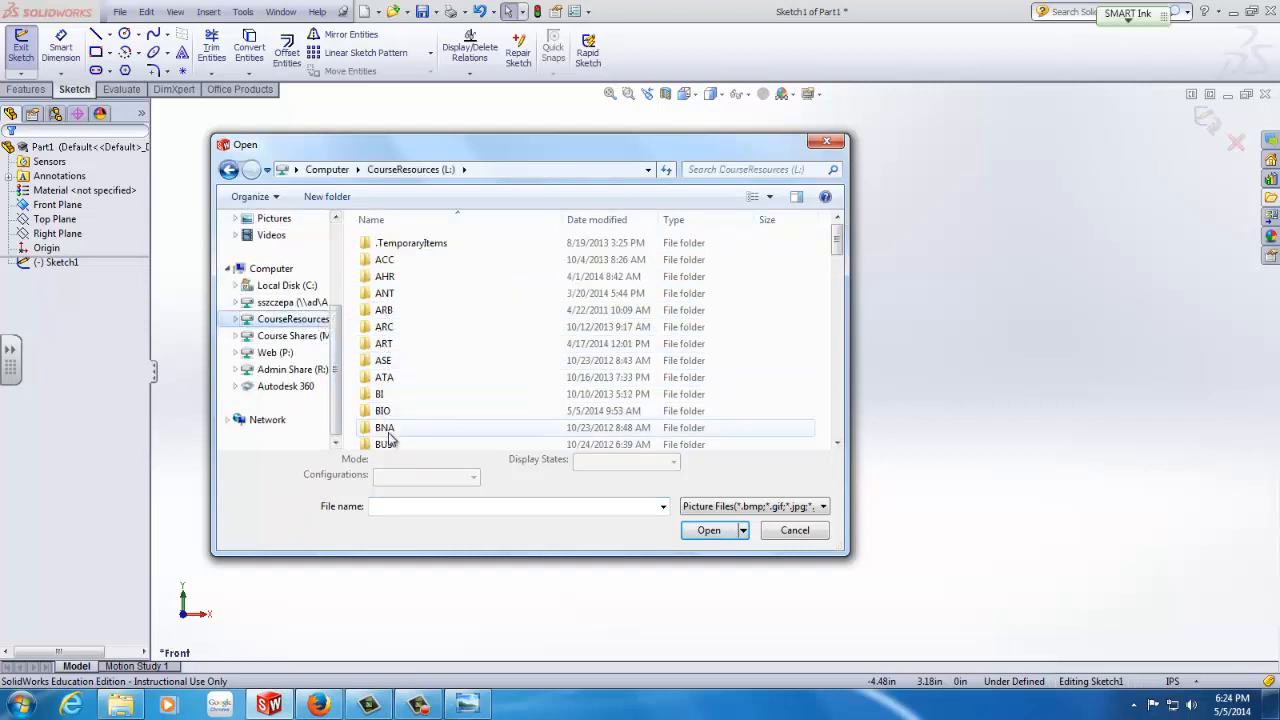
pyautogui.scroll(-2, 390, 435)
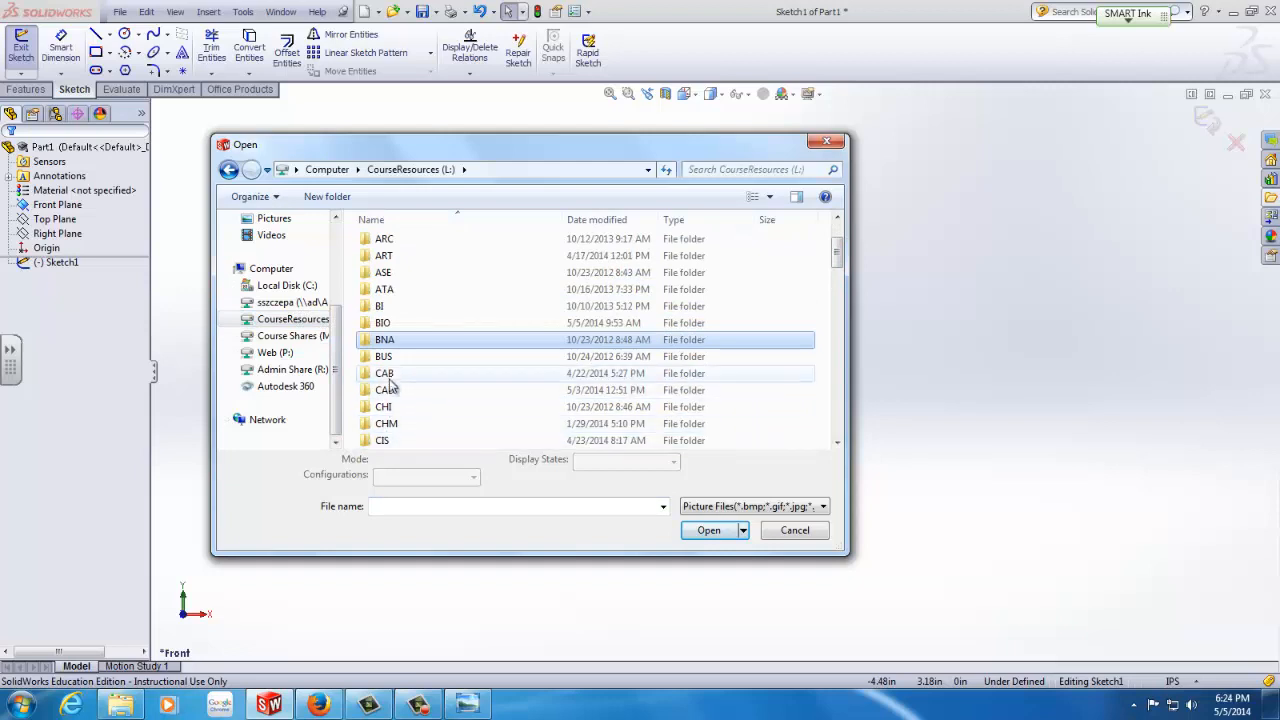
pyautogui.doubleClick(385, 392)
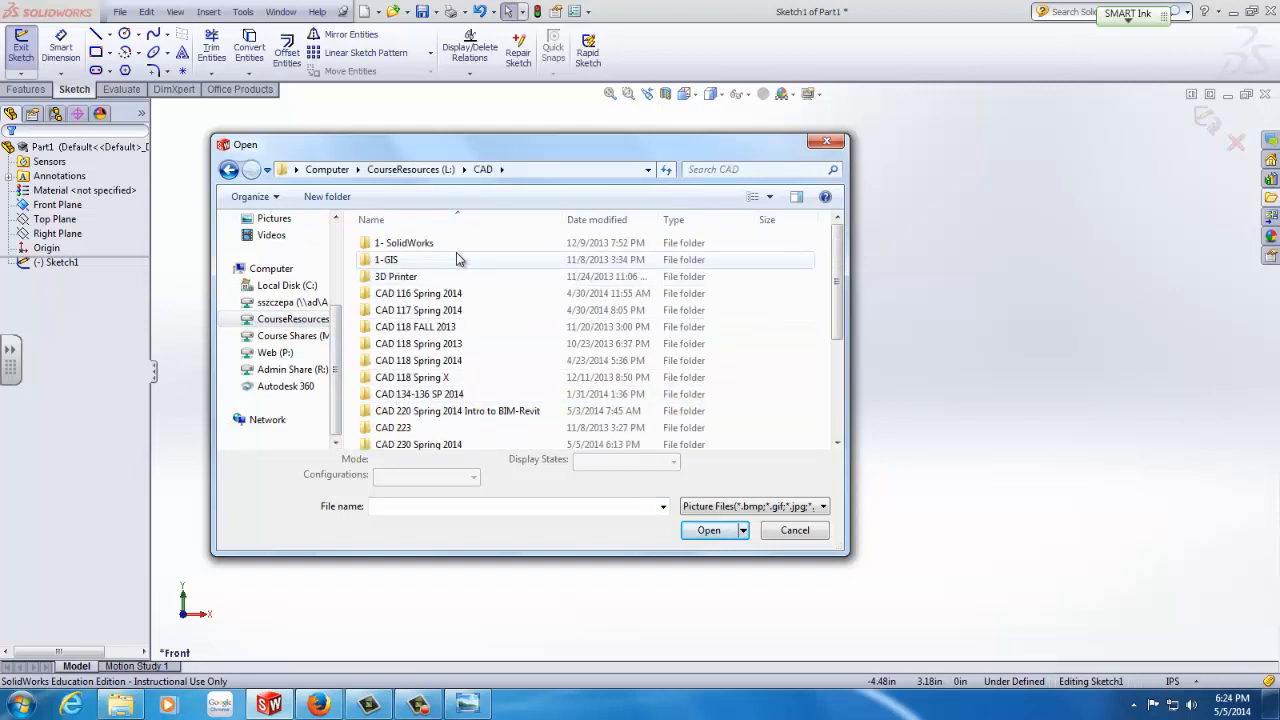
pyautogui.doubleClick(409, 445)
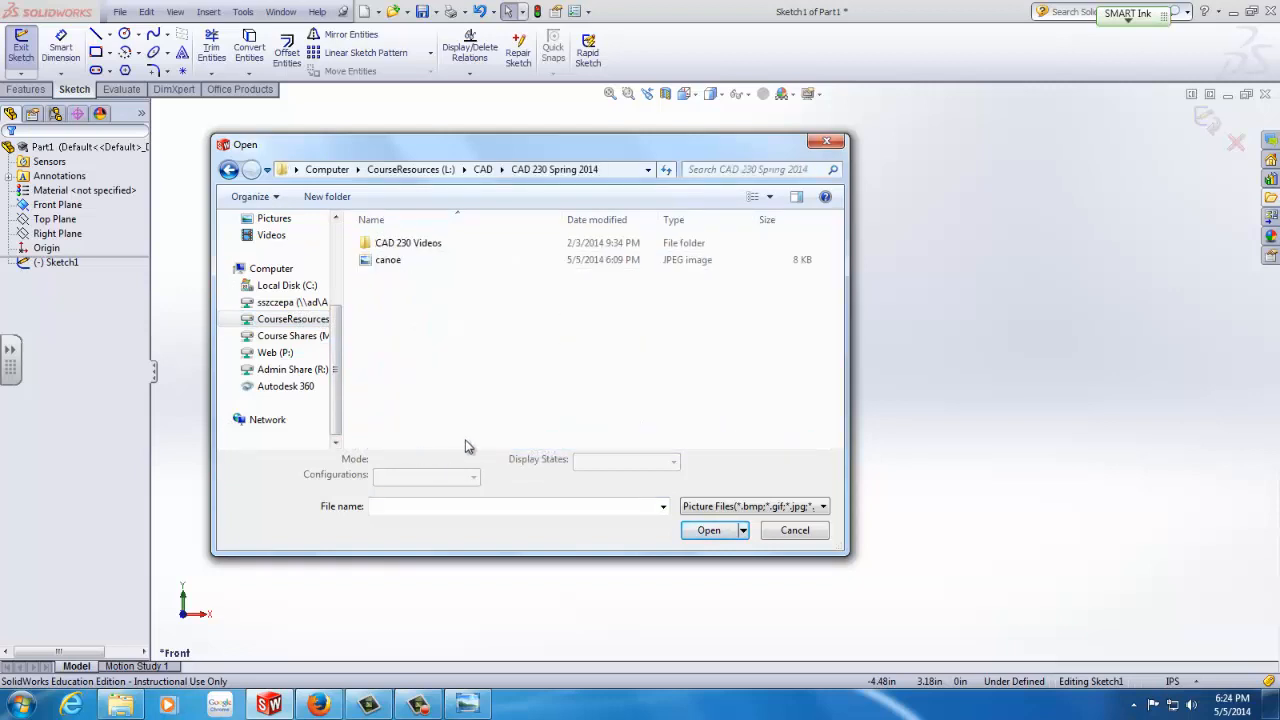
# Insert the canoe JPEG image as a sketch picture, keeping its default position and size.
pyautogui.click(404, 264)
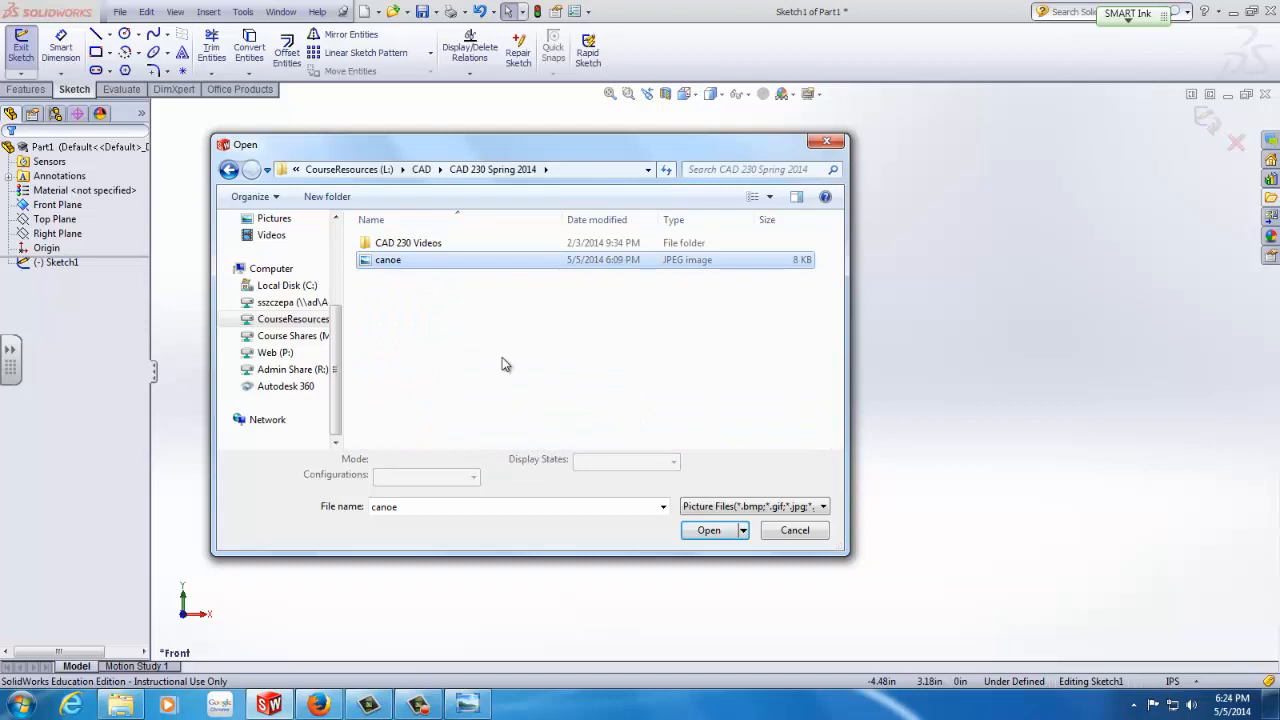
pyautogui.click(714, 531)
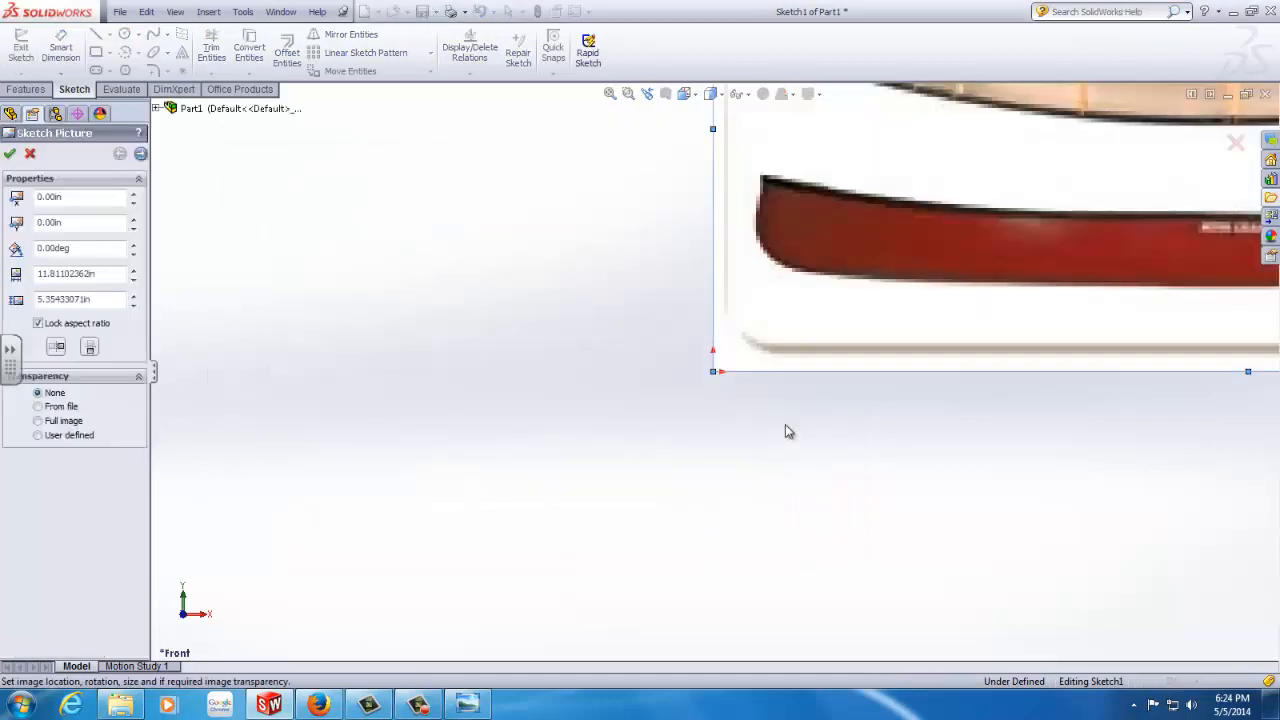
pyautogui.press('f')
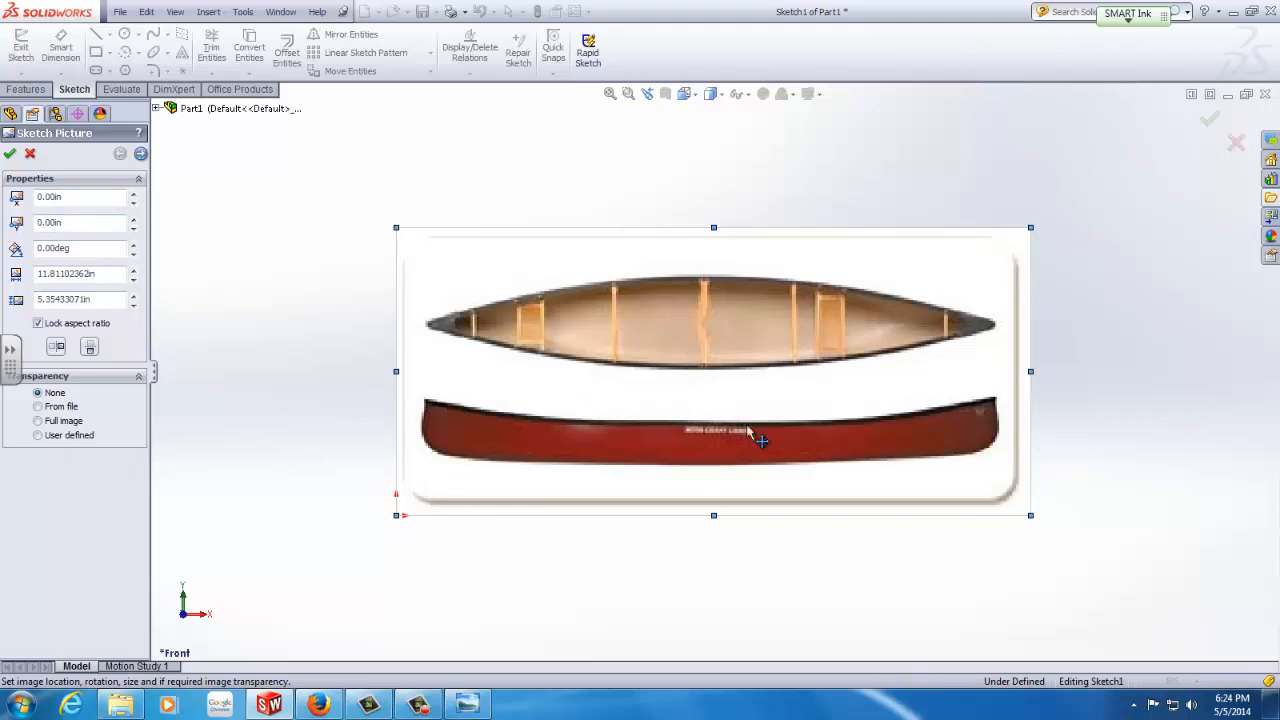
pyautogui.scroll(1, 889, 451)
pyautogui.scroll(-3, 951, 337)
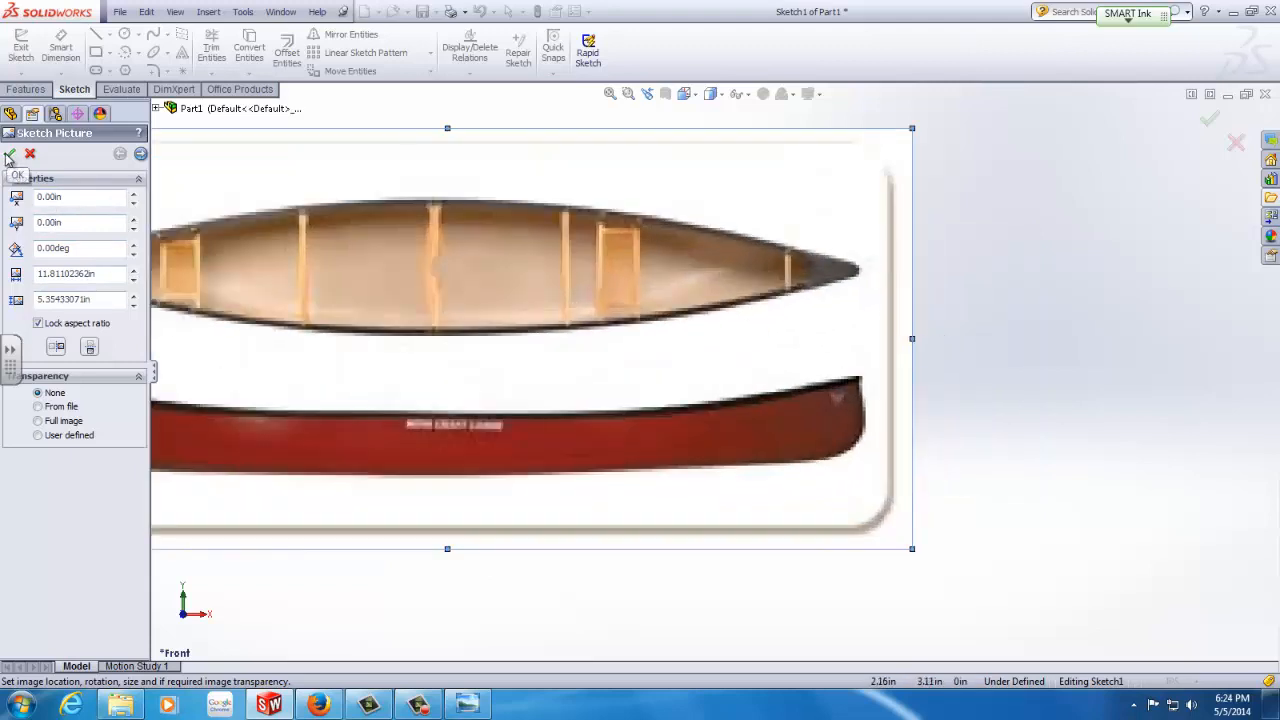
pyautogui.click(8, 157)
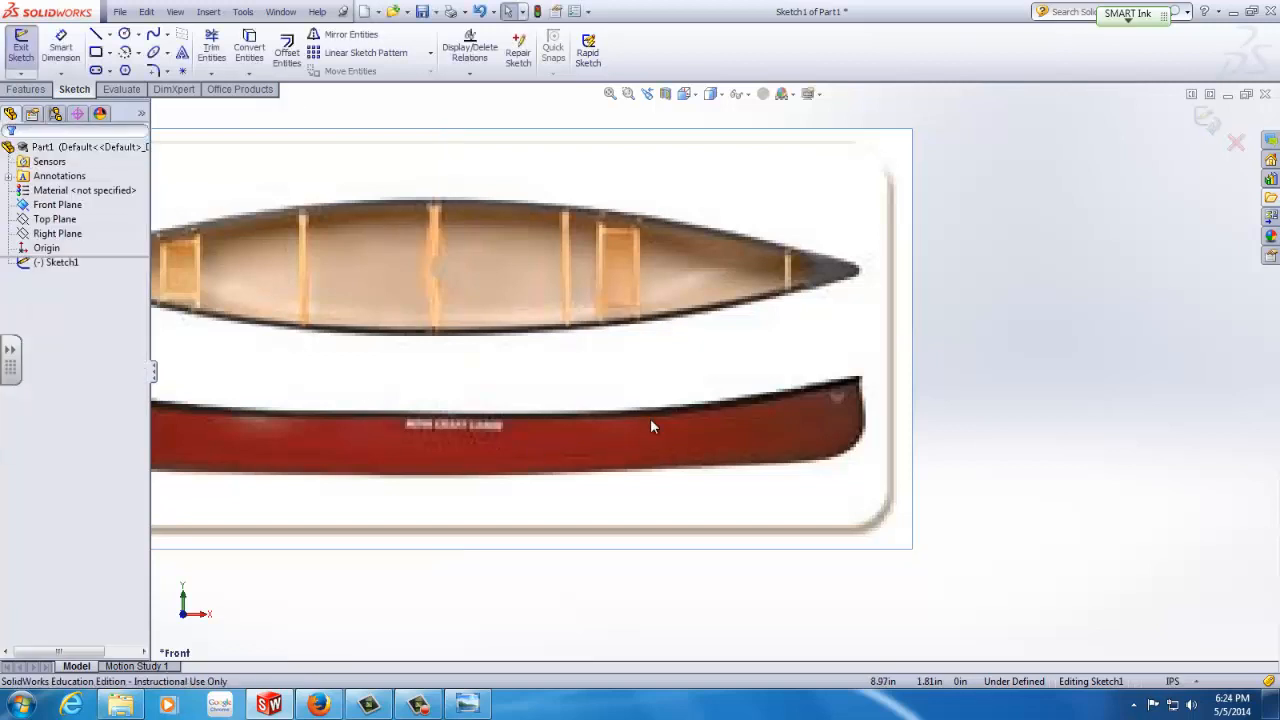
# Trace the upper edge of the red canoe's side view with a spline from its left tip to its right tip.
pyautogui.scroll(2, 650, 410)
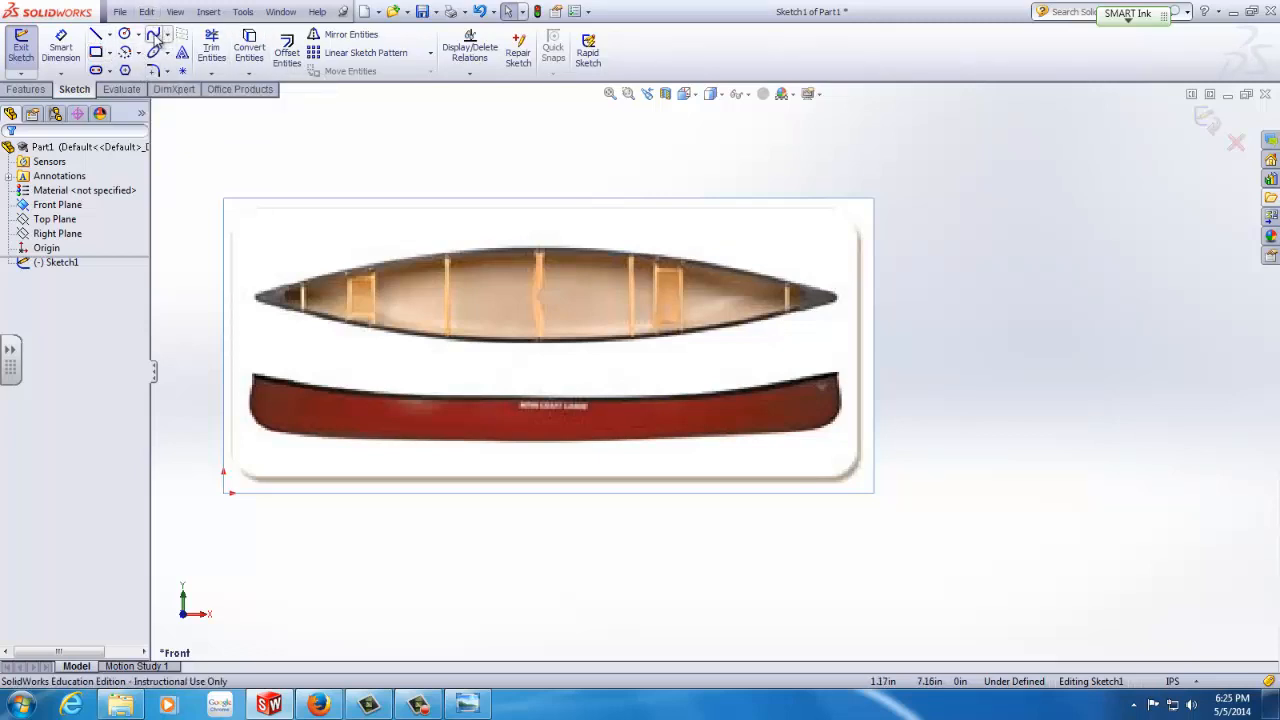
pyautogui.click(154, 35)
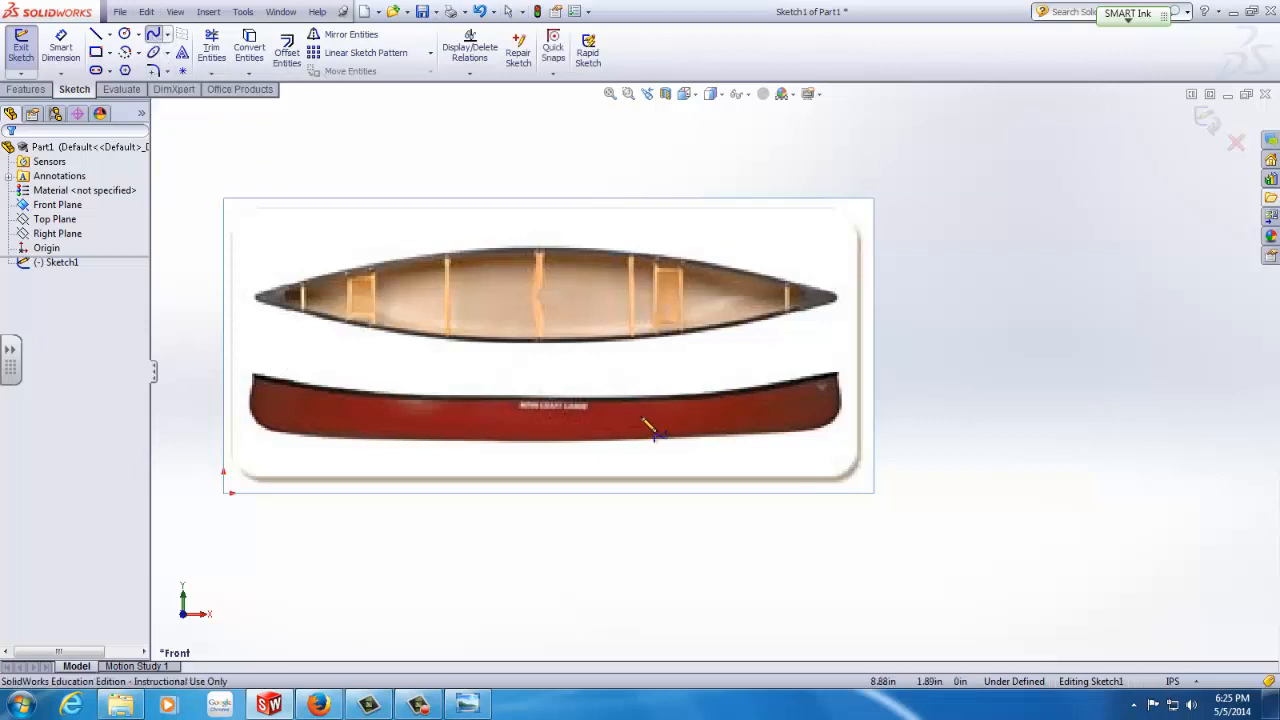
pyautogui.click(256, 377)
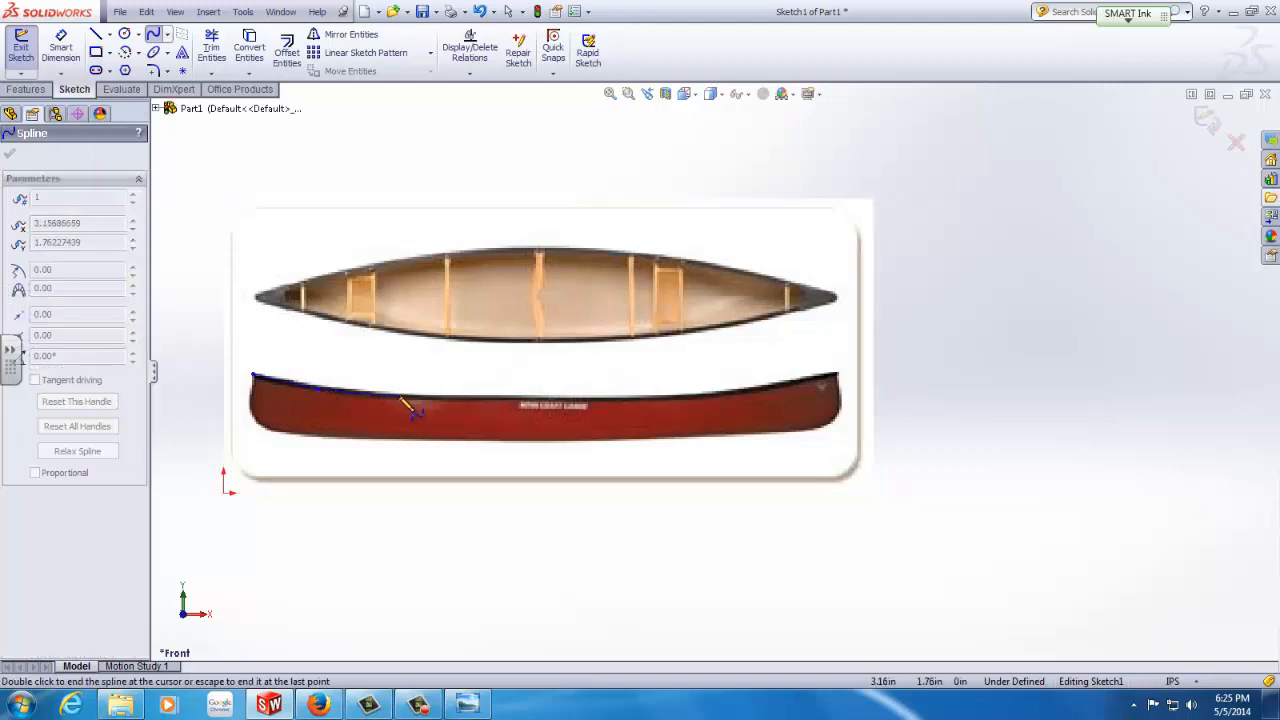
pyautogui.click(701, 402)
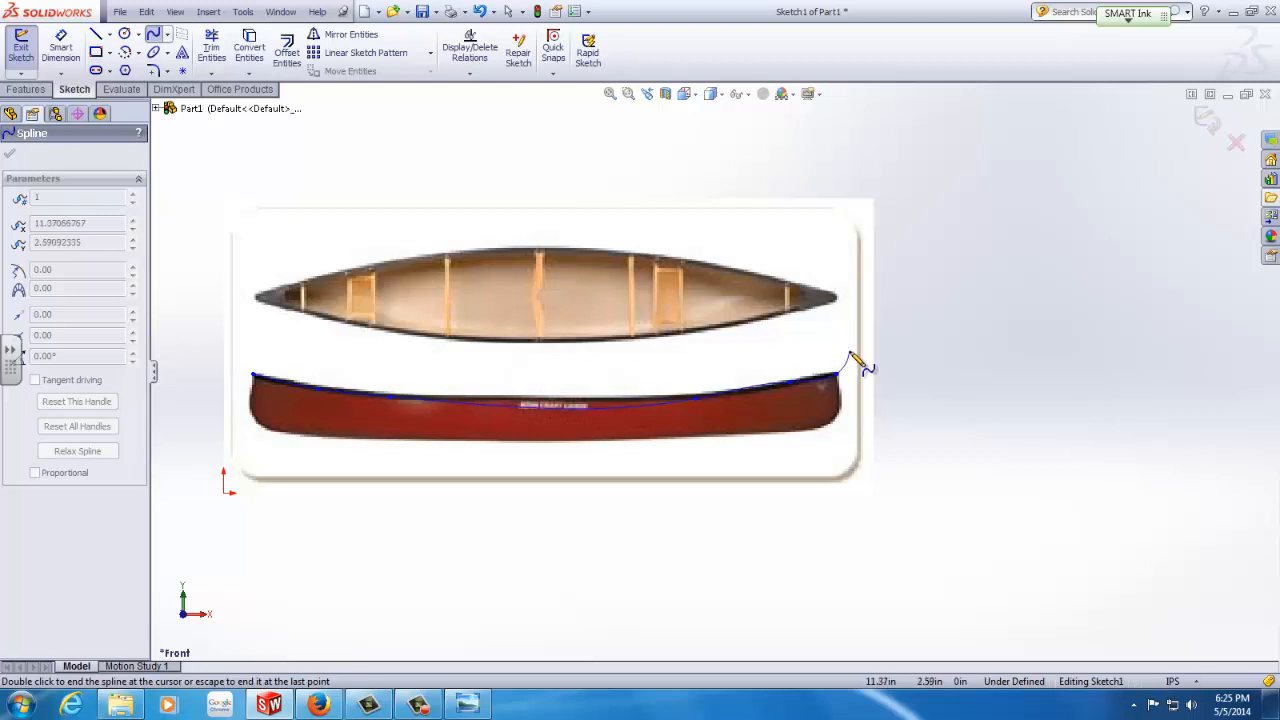
pyautogui.press('space')
pyautogui.click(950, 299)
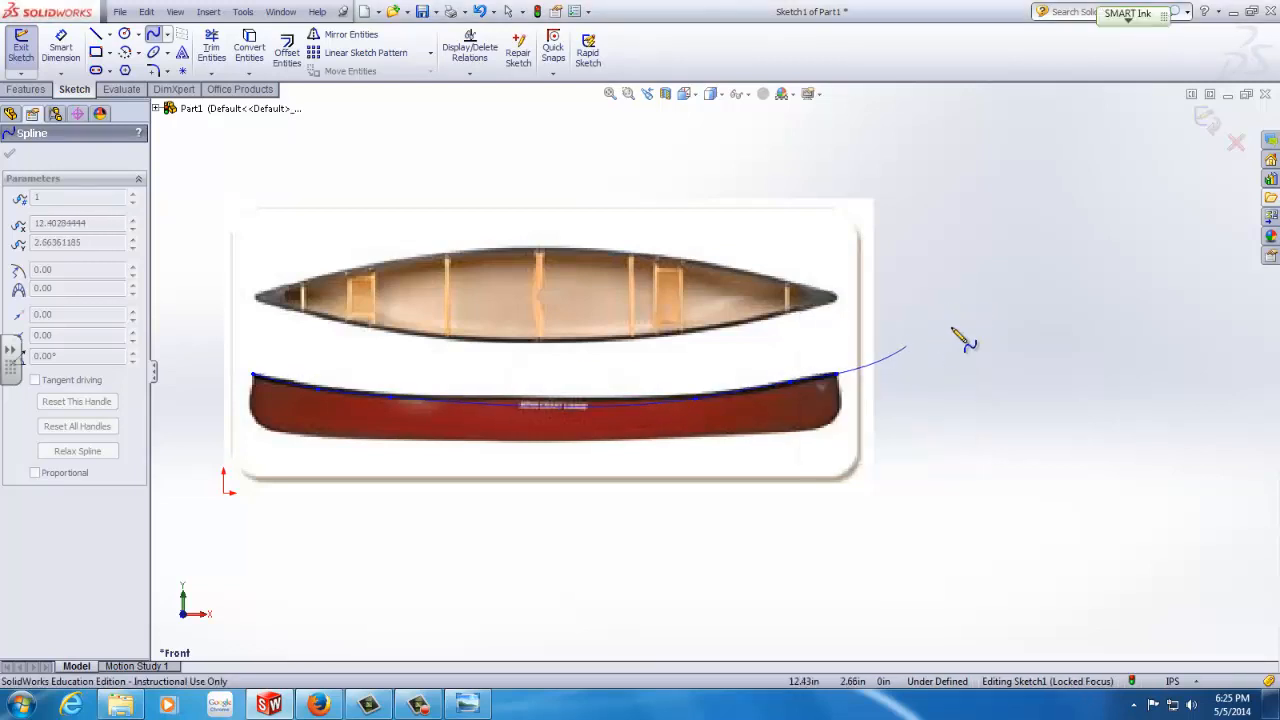
pyautogui.rightClick(930, 366)
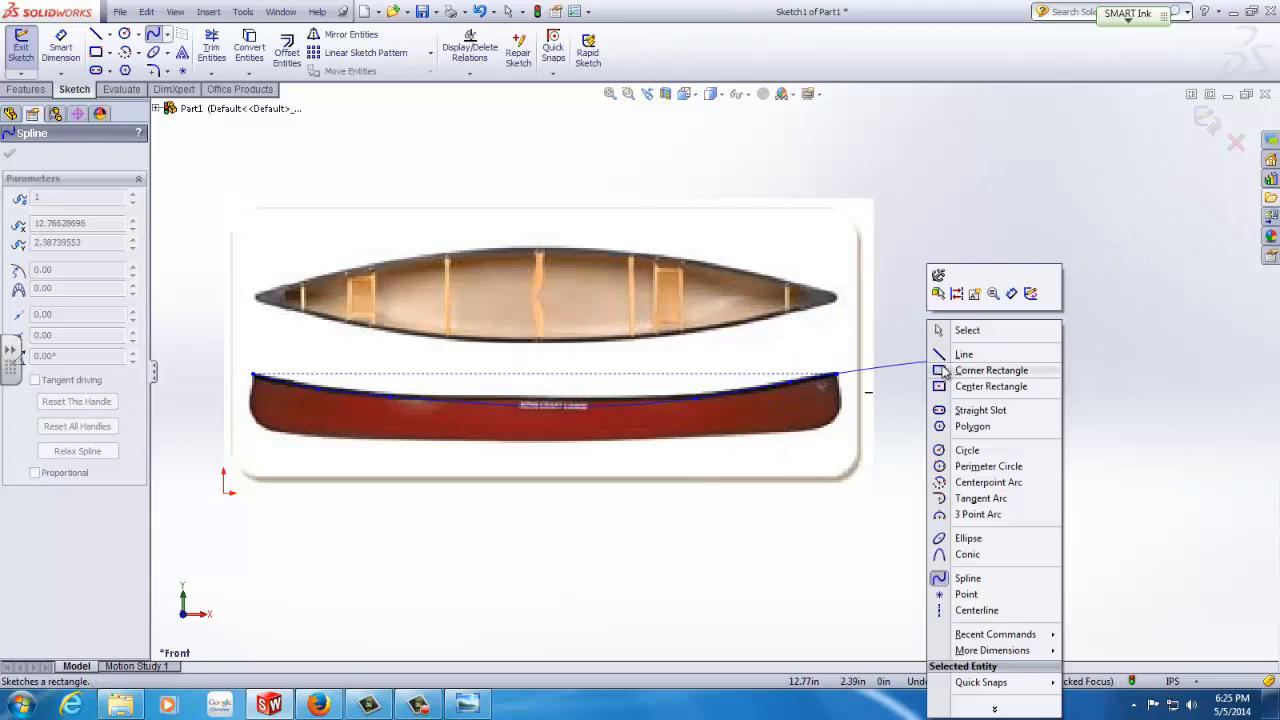
pyautogui.click(968, 333)
pyautogui.scroll(-5, 534, 420)
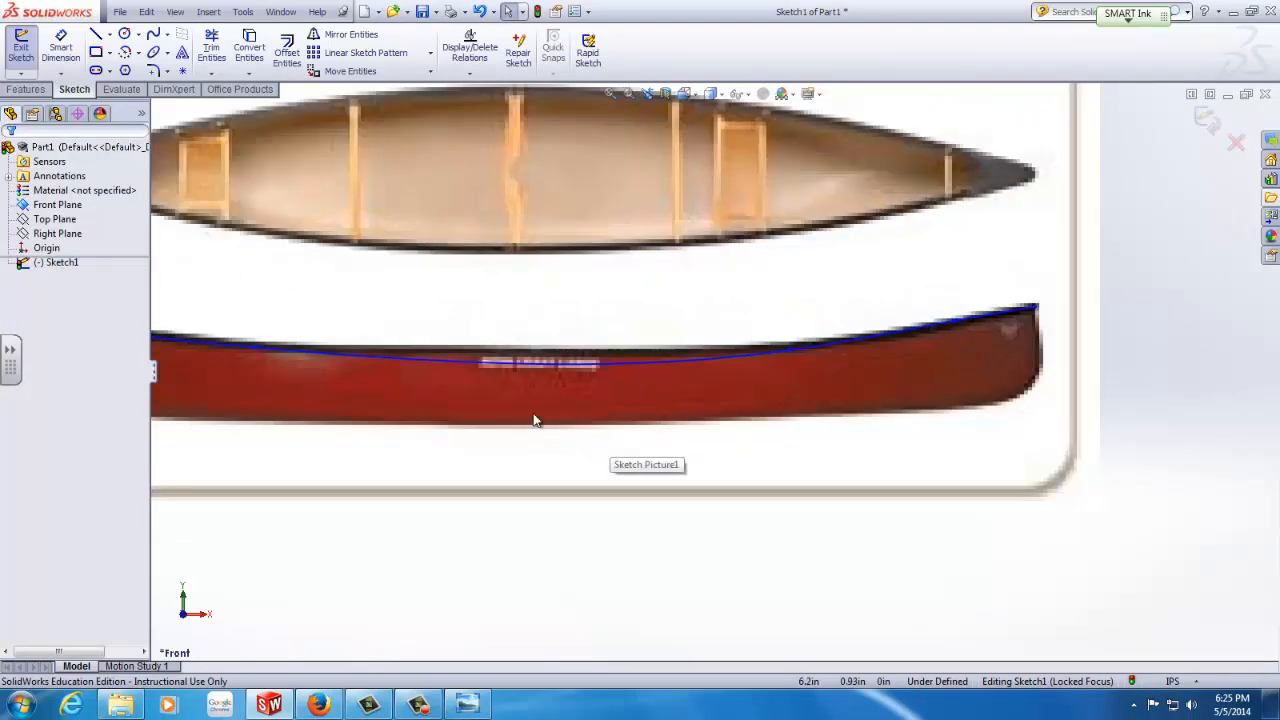
# Move the upper spline back onto the canoe's upper edge and insert a spline point at its middle.
pyautogui.click(573, 354)
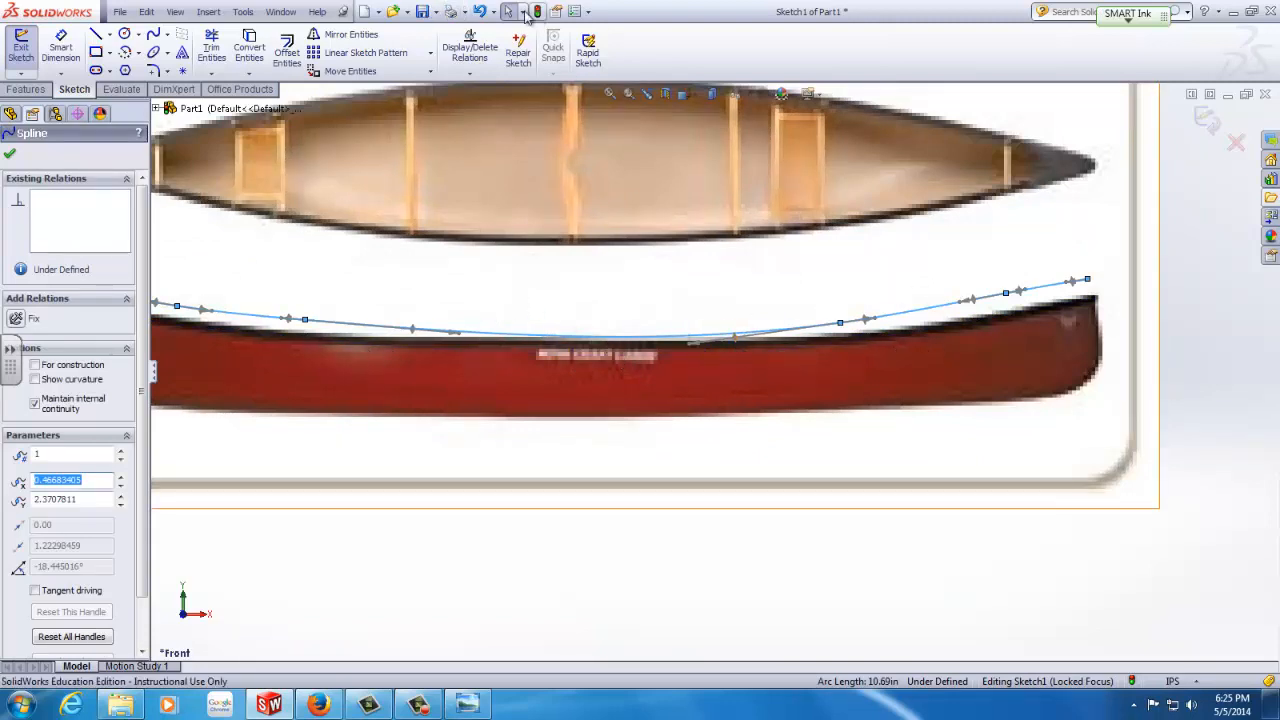
pyautogui.moveTo(655, 334); pyautogui.dragTo(651, 352)
pyautogui.rightClick(594, 360)
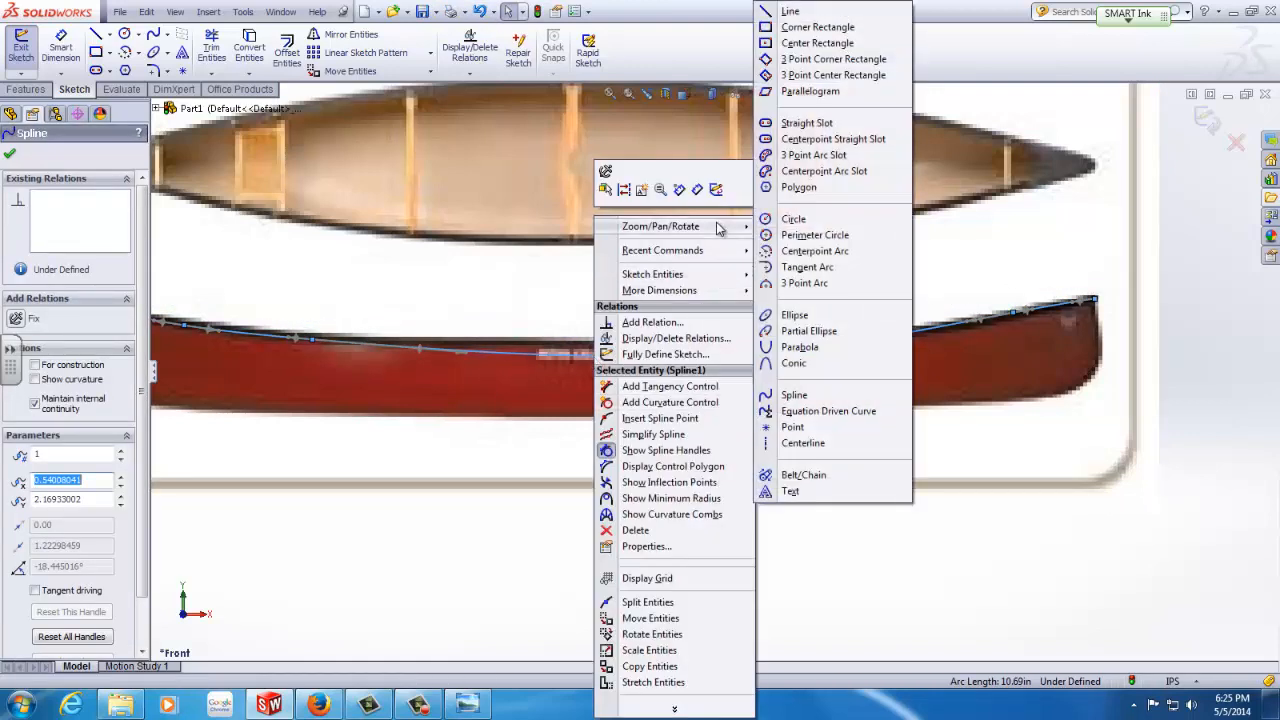
pyautogui.click(675, 424)
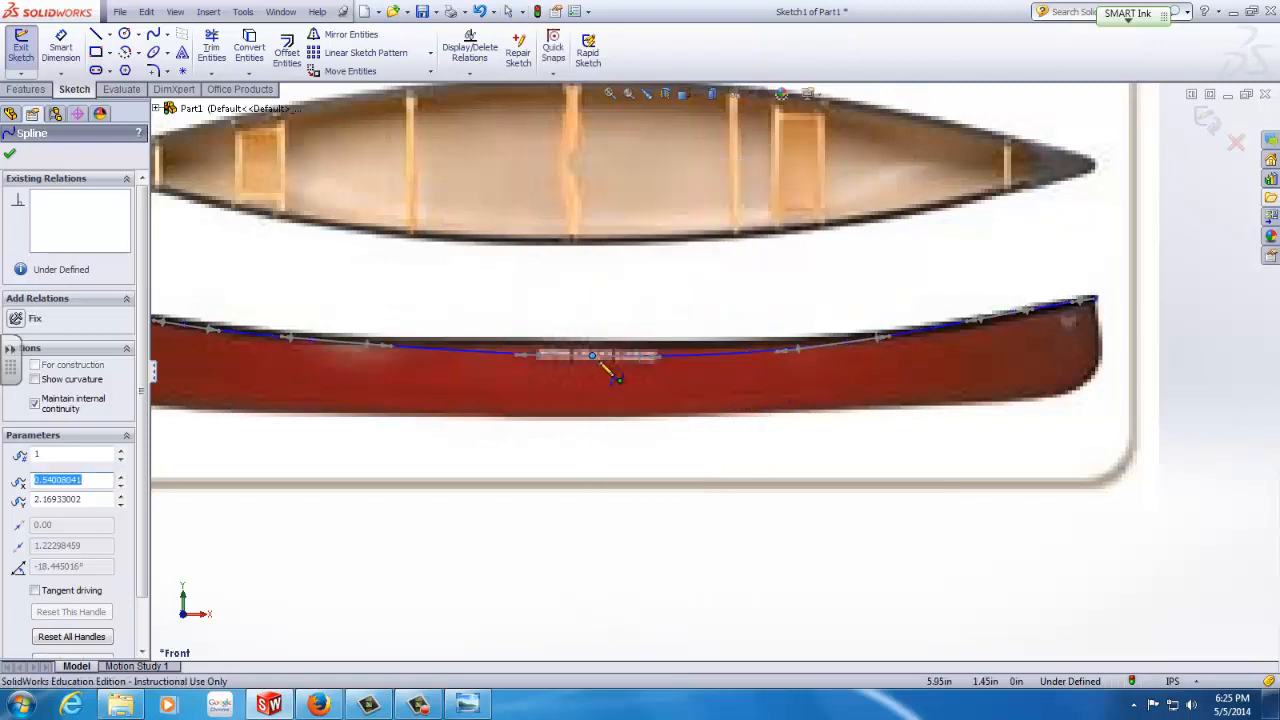
pyautogui.click(592, 357)
pyautogui.press('Escape')
pyautogui.press('Escape')
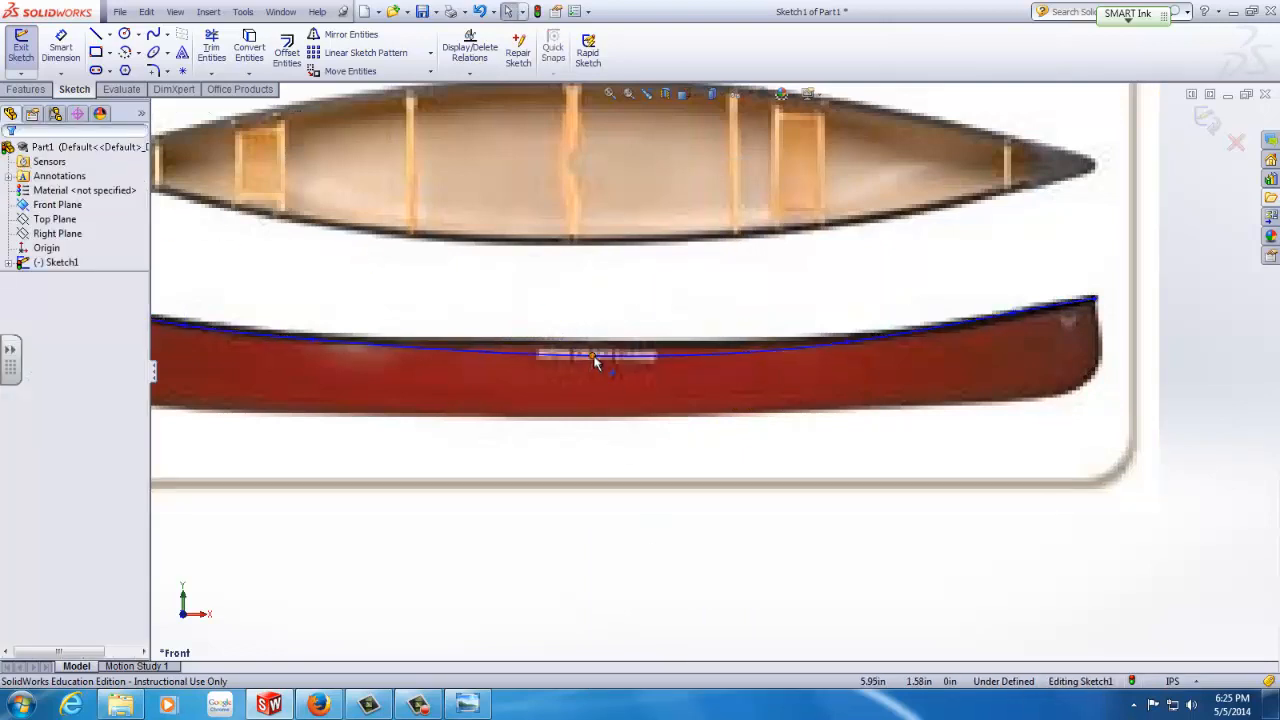
# Move the middle spline point up onto the canoe's upper edge and fine-tune the spline points on either side.
pyautogui.moveTo(592, 356); pyautogui.dragTo(592, 344)
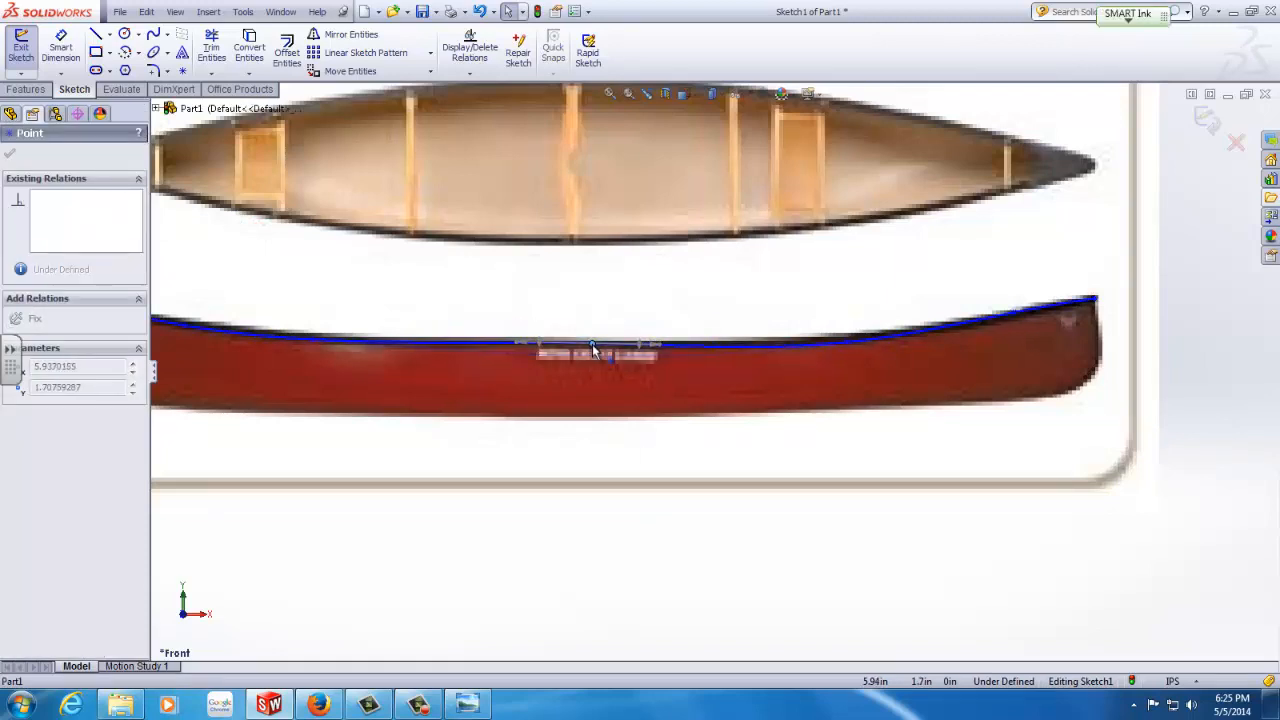
pyautogui.click(849, 339)
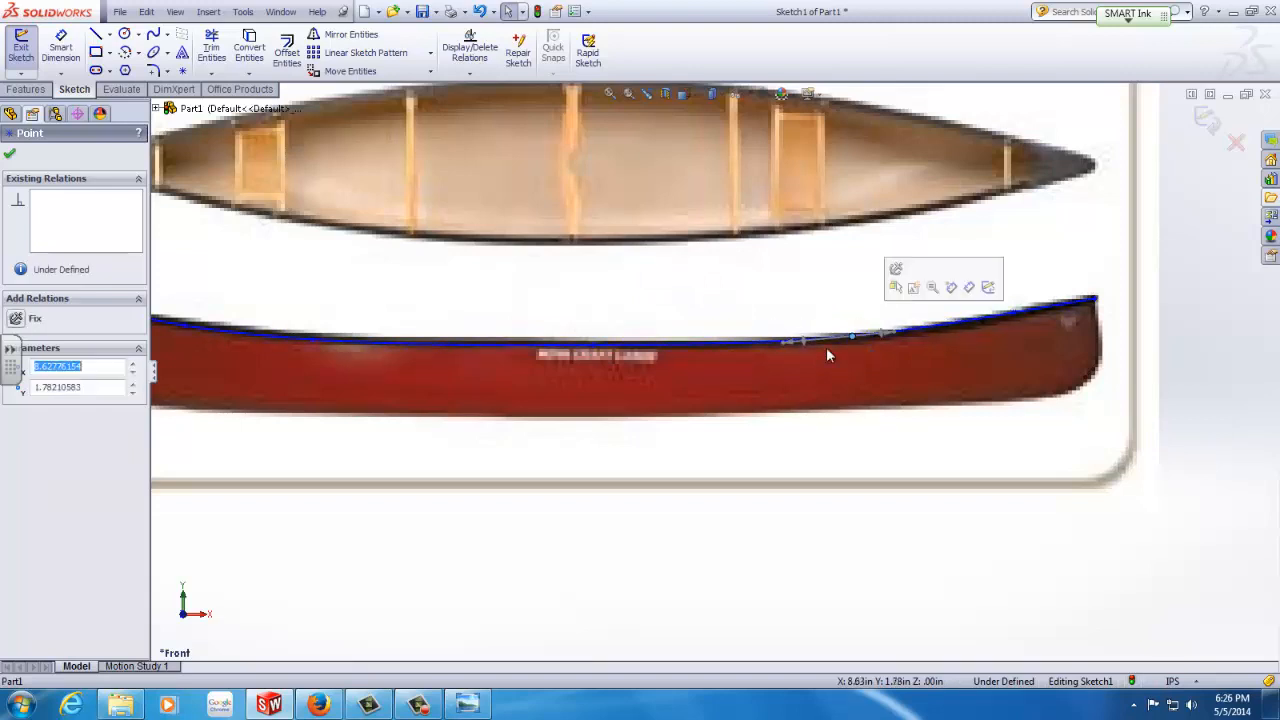
pyautogui.click(313, 342)
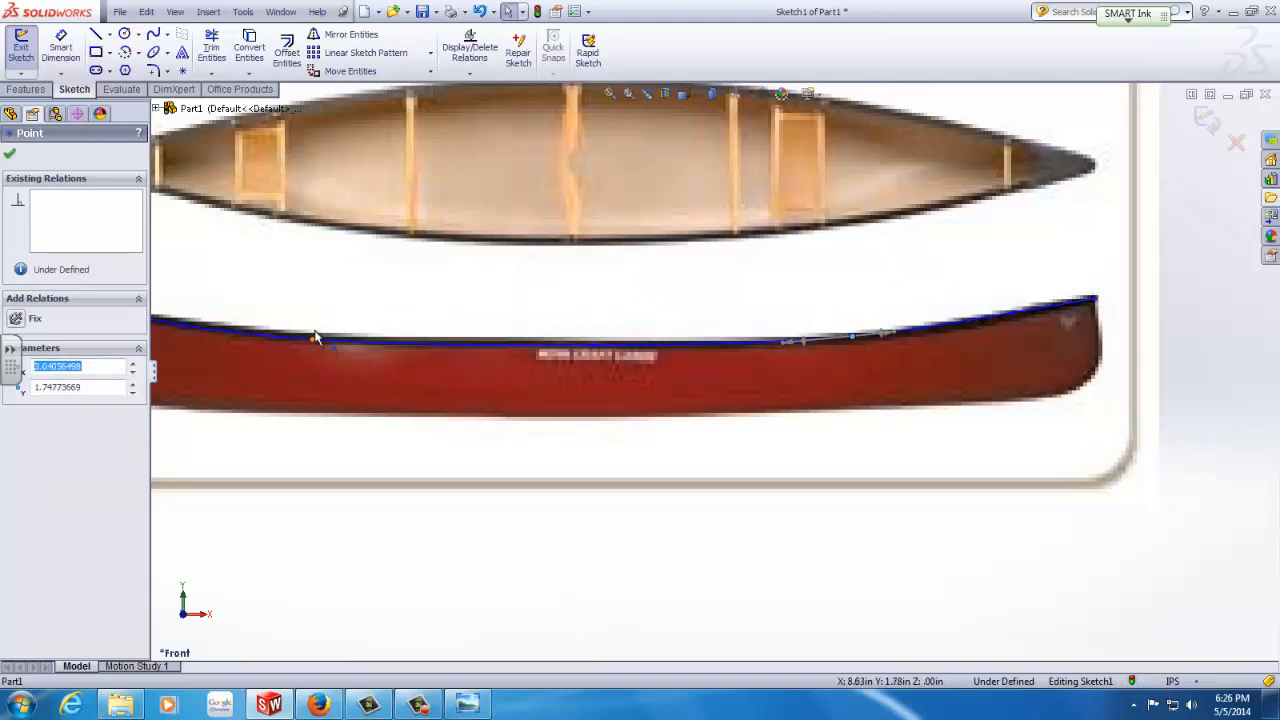
pyautogui.click(566, 571)
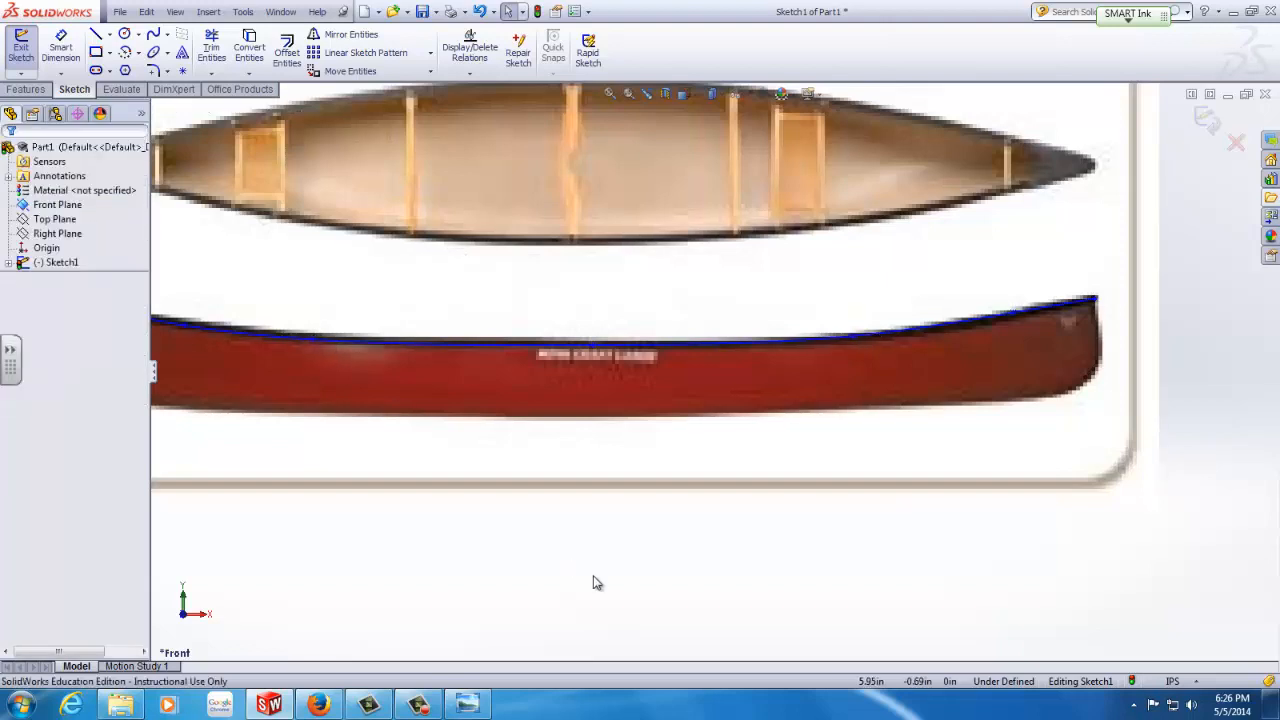
pyautogui.press('f')
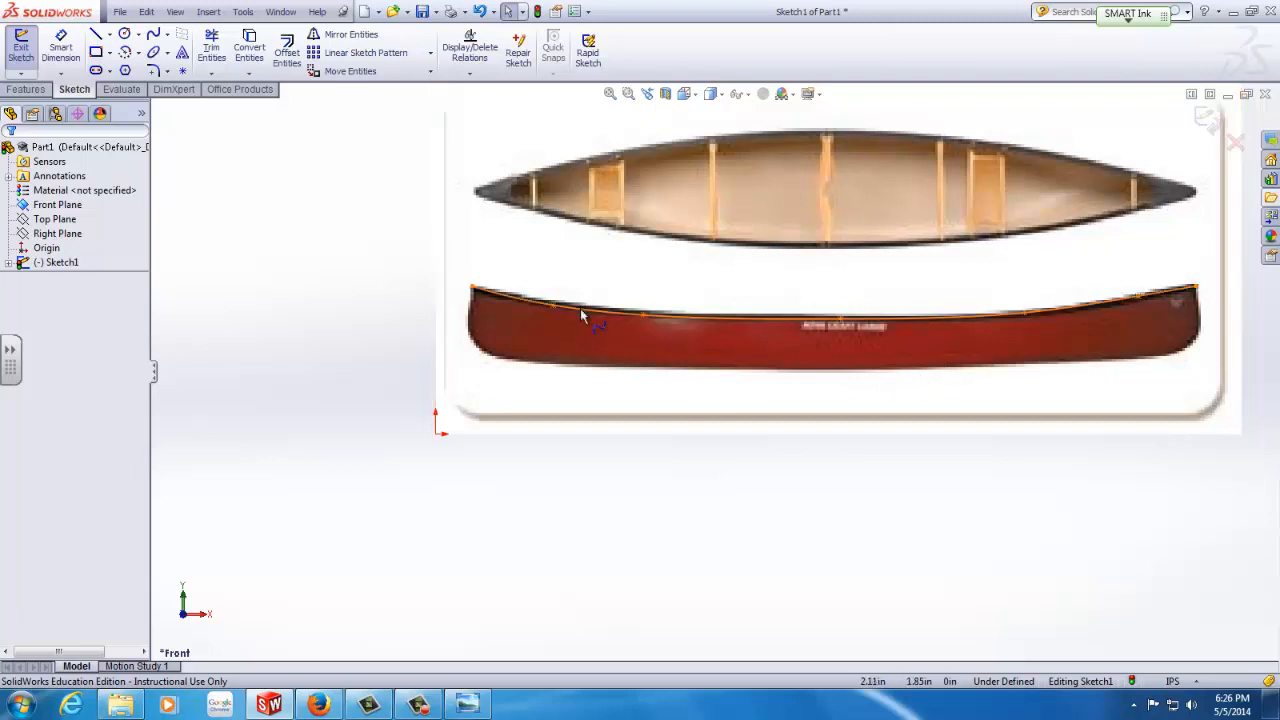
pyautogui.click(846, 320)
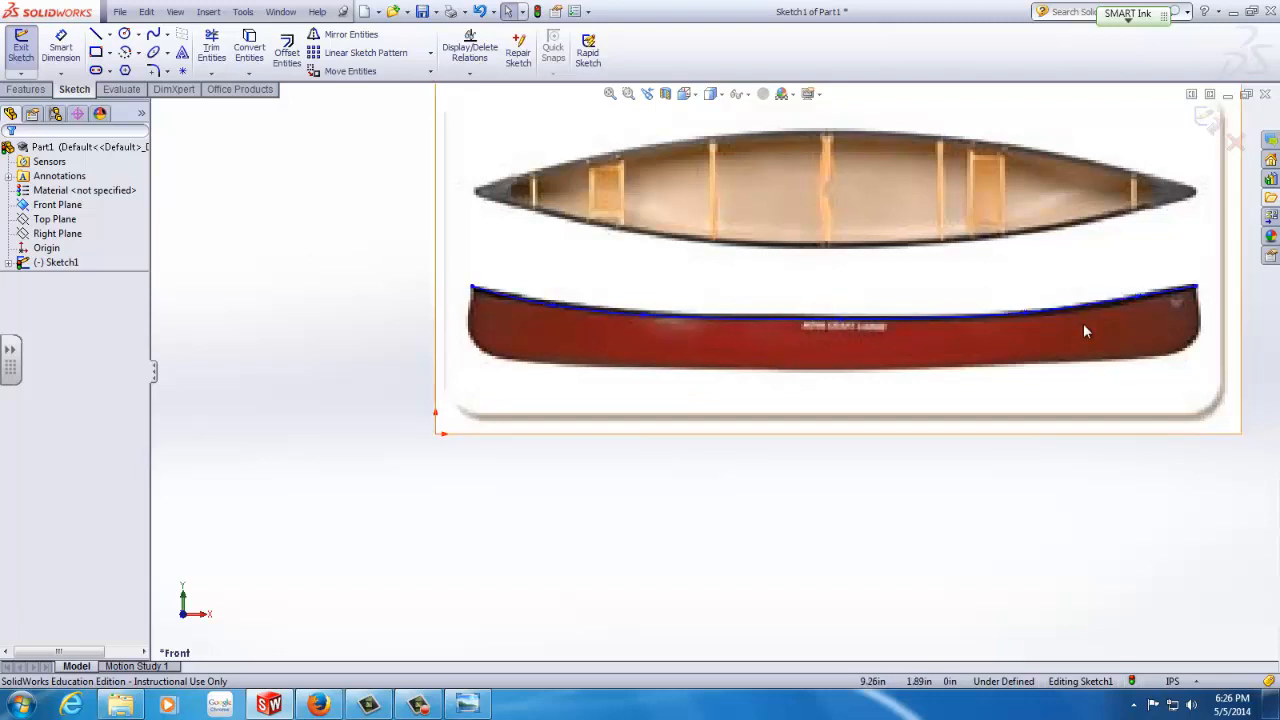
# Trace the side view's left end with a spline from the upper tip around the lower corner onto the bottom edge.
pyautogui.click(153, 33)
pyautogui.click(474, 322)
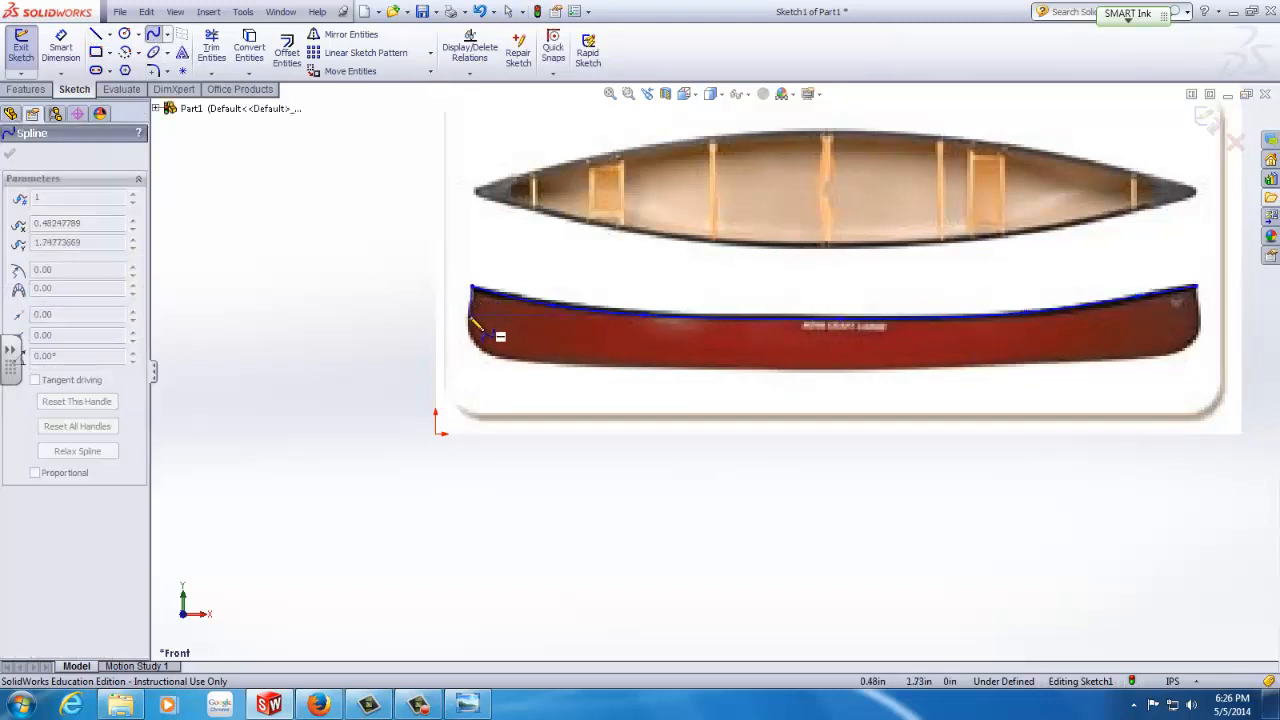
pyautogui.click(553, 362)
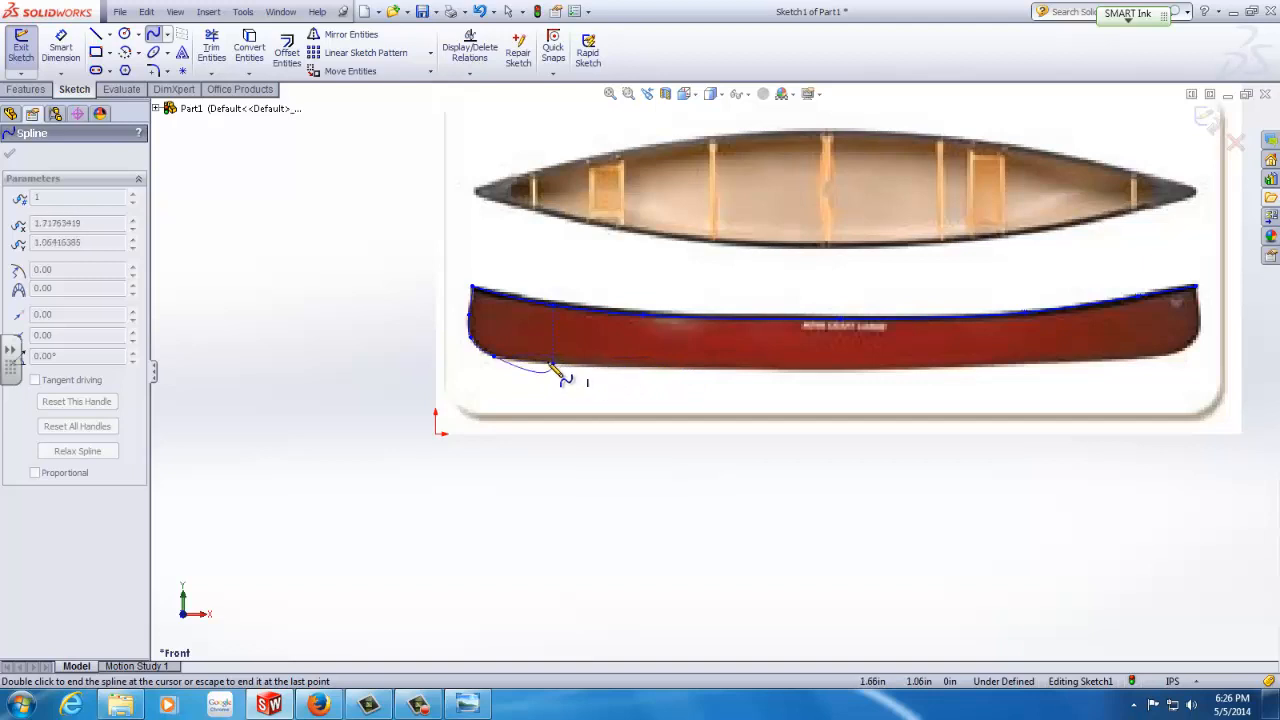
pyautogui.press('space')
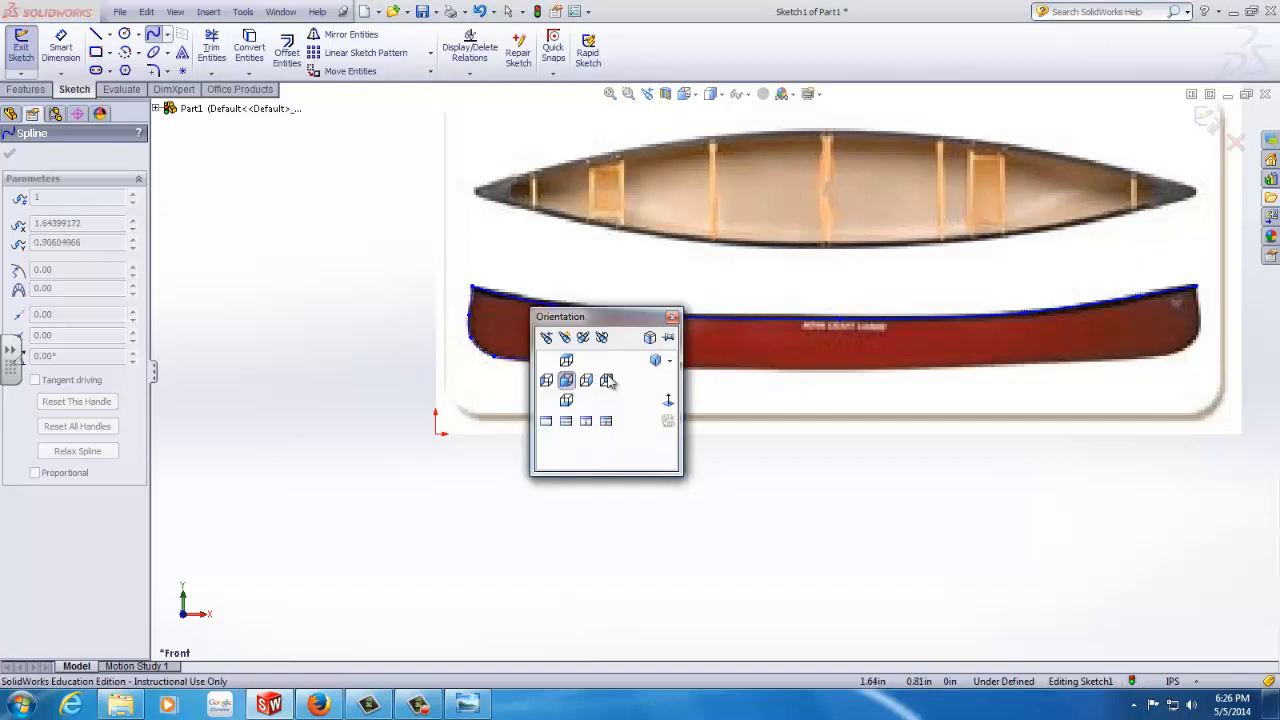
pyautogui.click(672, 318)
pyautogui.press('Escape')
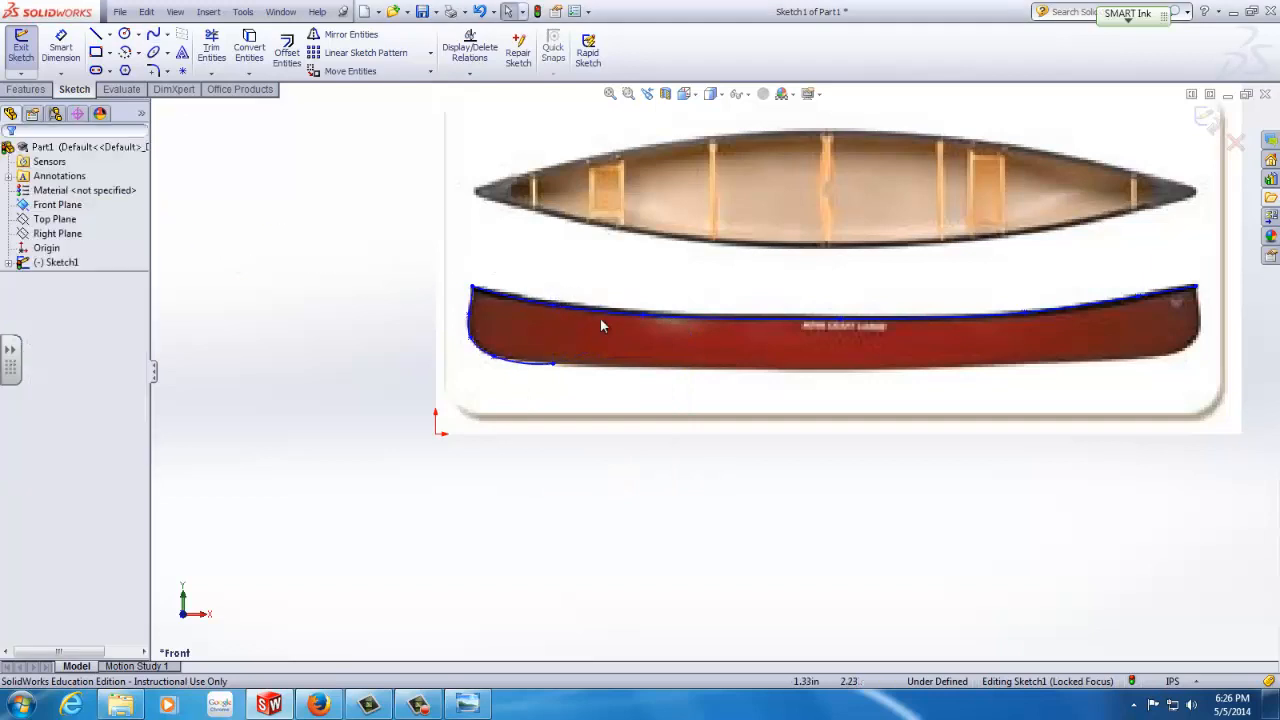
# Draw a line from the end spline along the canoe's bottom to mid-length and a vertical line up to the upper spline's middle point.
pyautogui.click(96, 33)
pyautogui.click(552, 362)
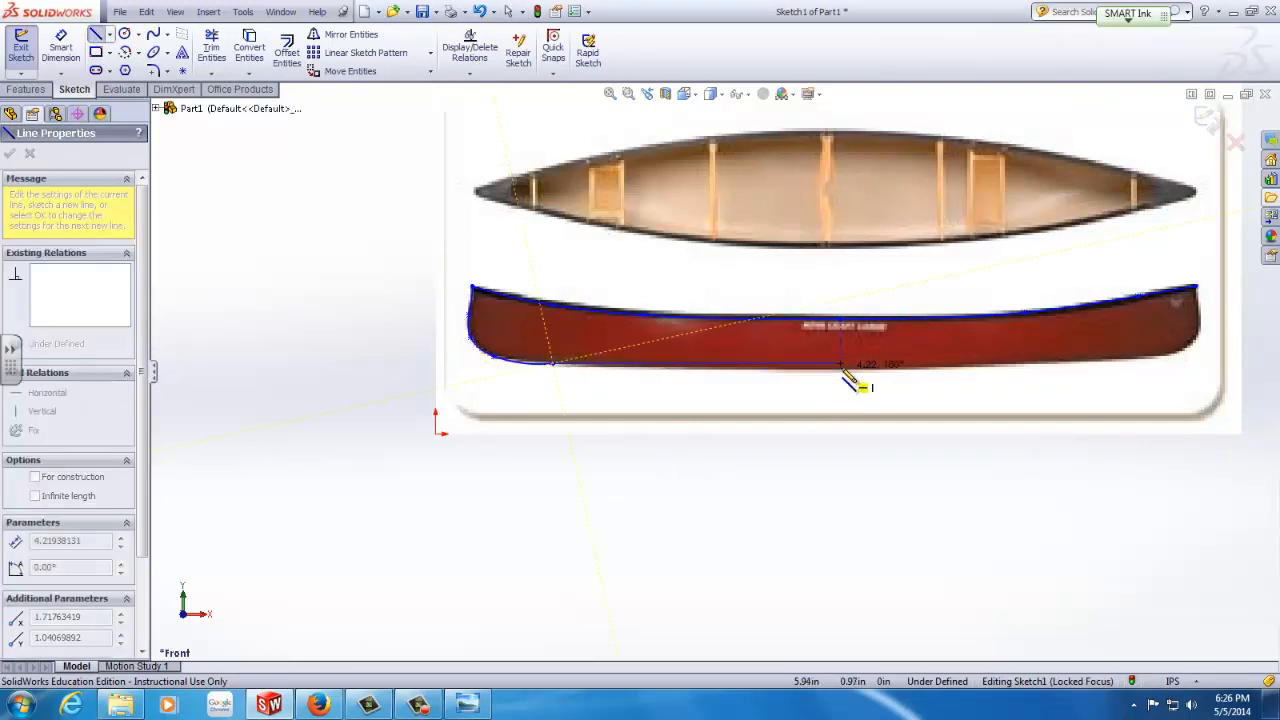
pyautogui.click(841, 370)
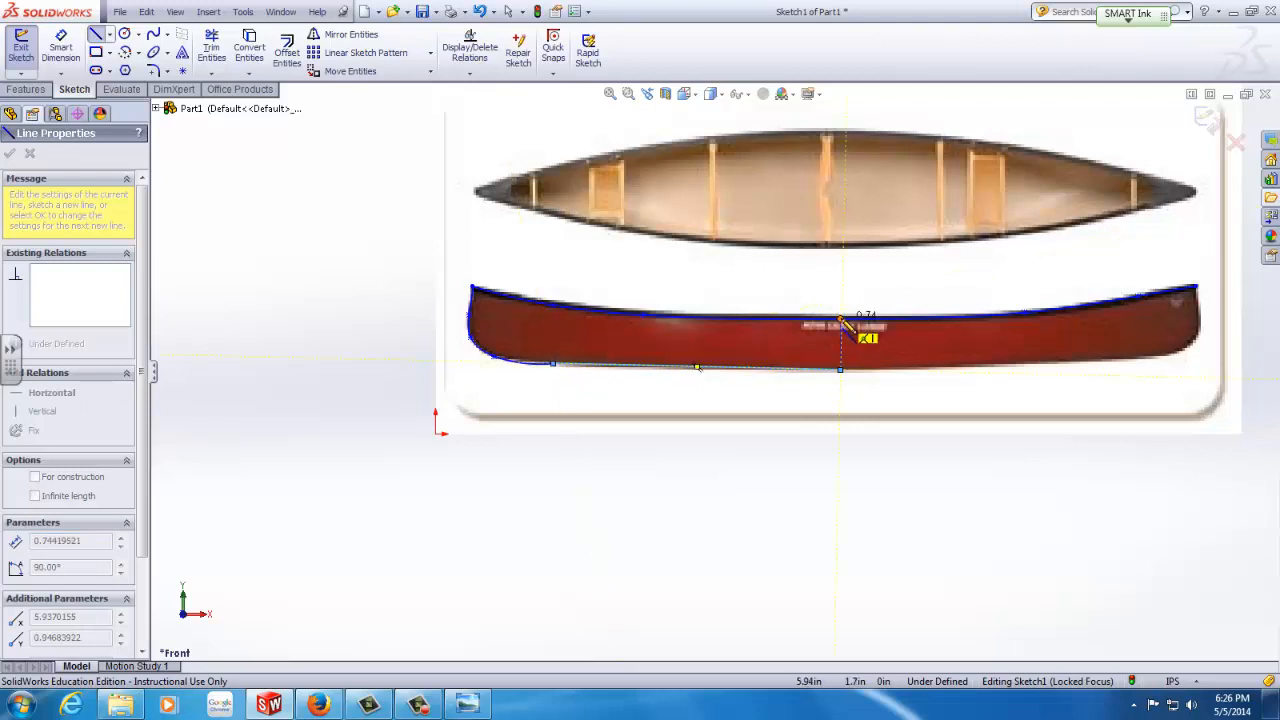
pyautogui.click(841, 319)
pyautogui.press('Escape')
# Turn the vertical line at the canoe's middle into construction geometry.
pyautogui.click(842, 345)
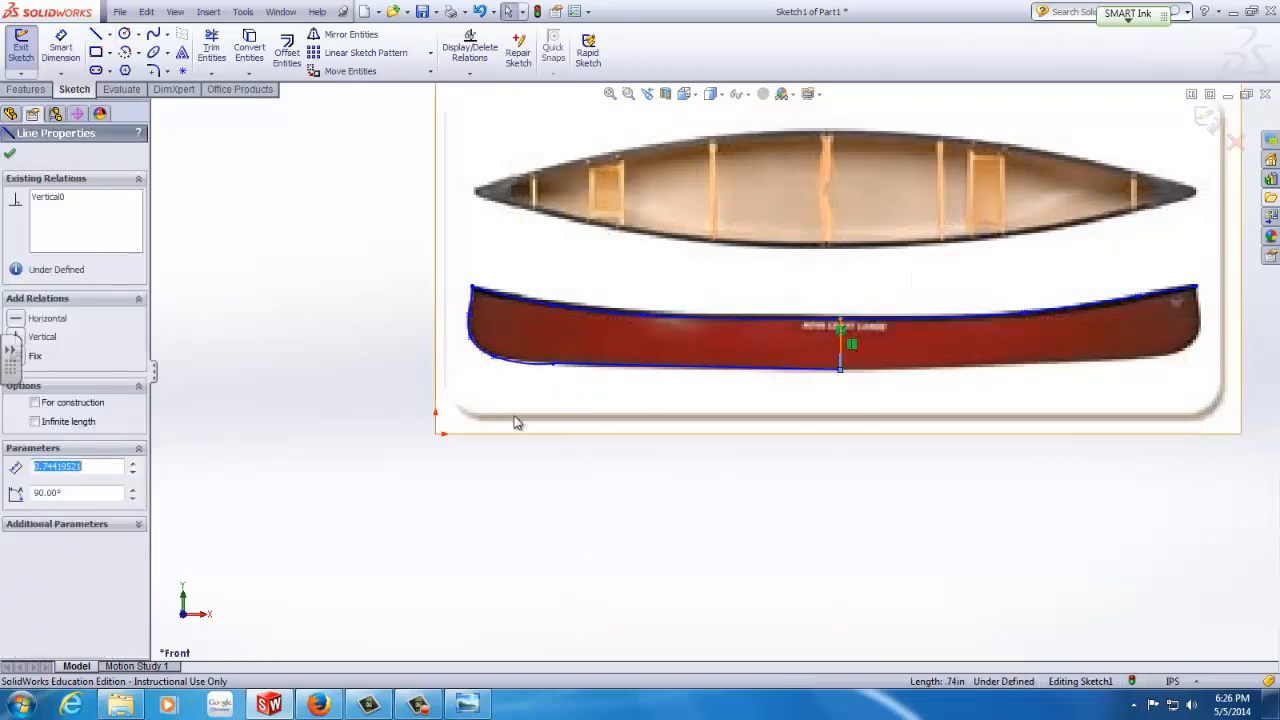
pyautogui.click(35, 403)
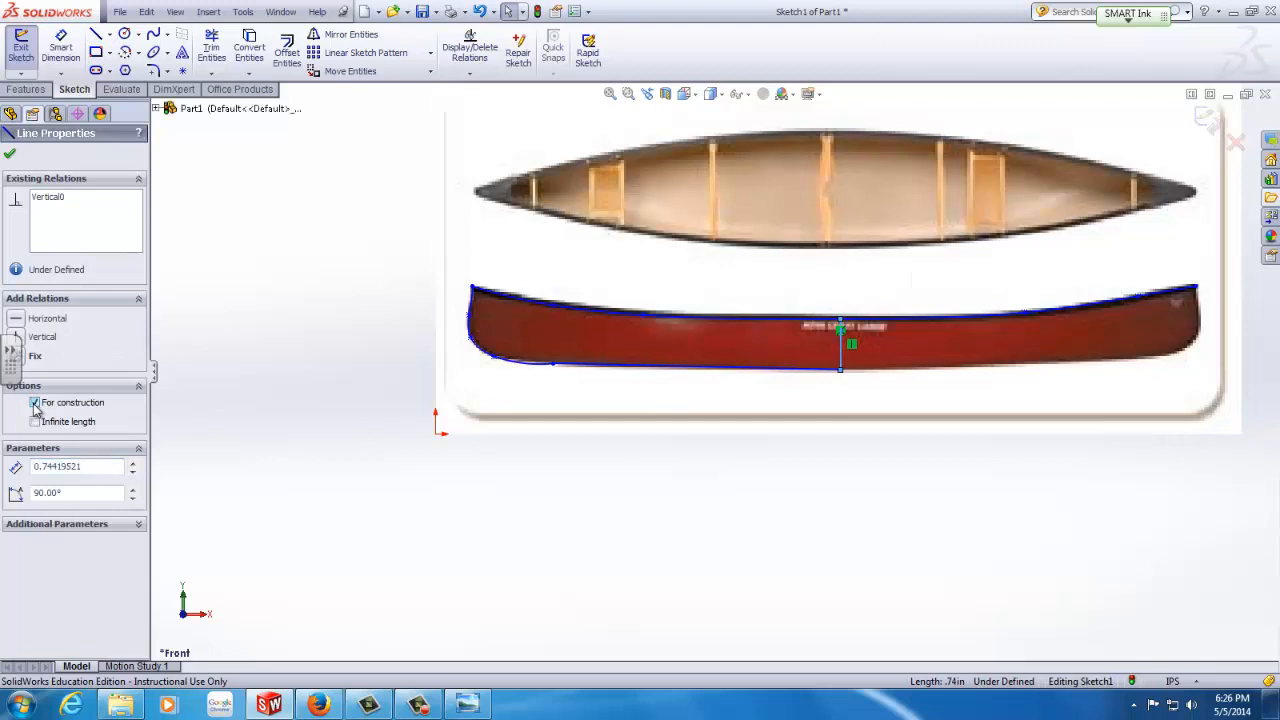
pyautogui.click(863, 383)
# Trim away the half of the upper spline to the right of the vertical centre line.
pyautogui.click(212, 47)
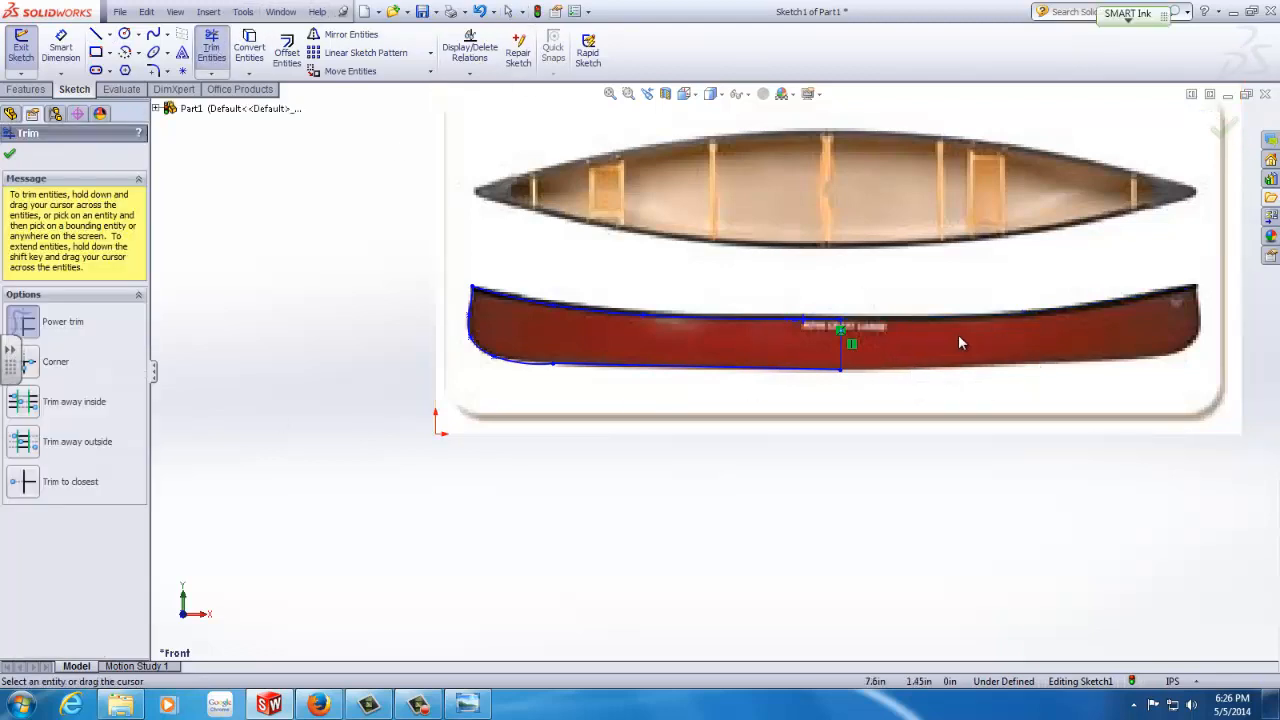
pyautogui.scroll(-2, 923, 380)
pyautogui.scroll(3, 371, 374)
pyautogui.scroll(-2, 345, 329)
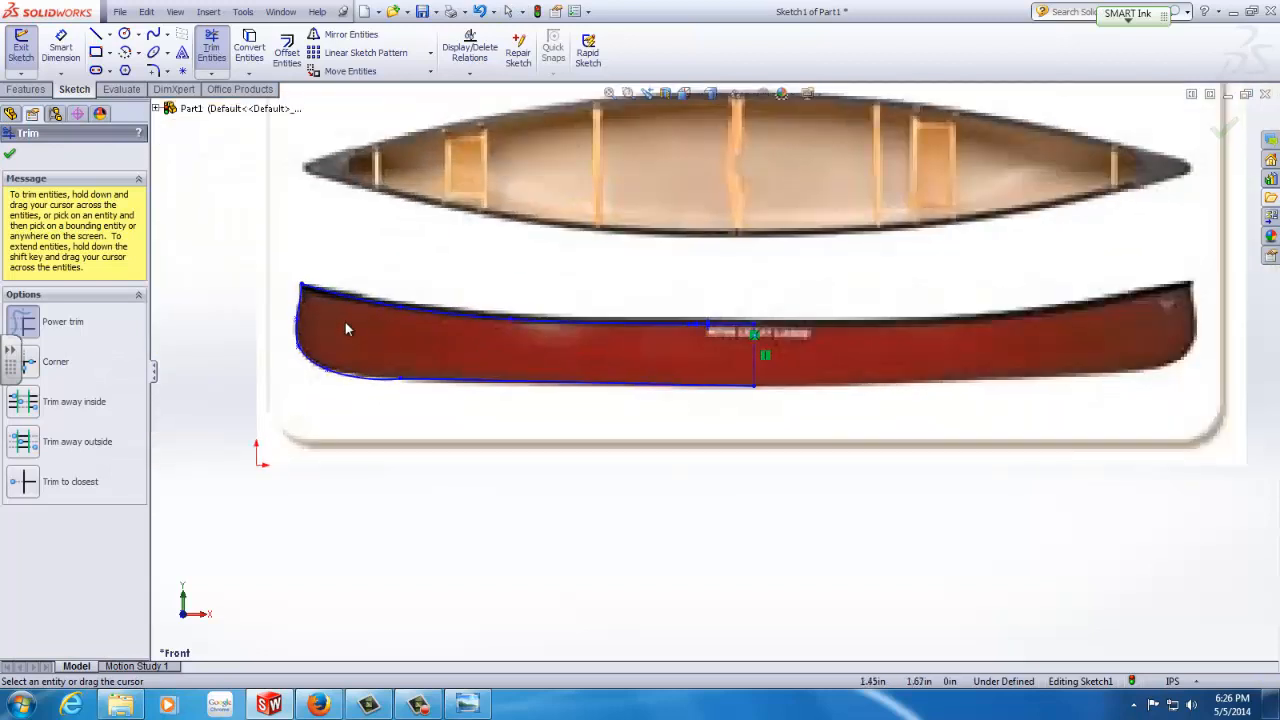
pyautogui.press('Escape')
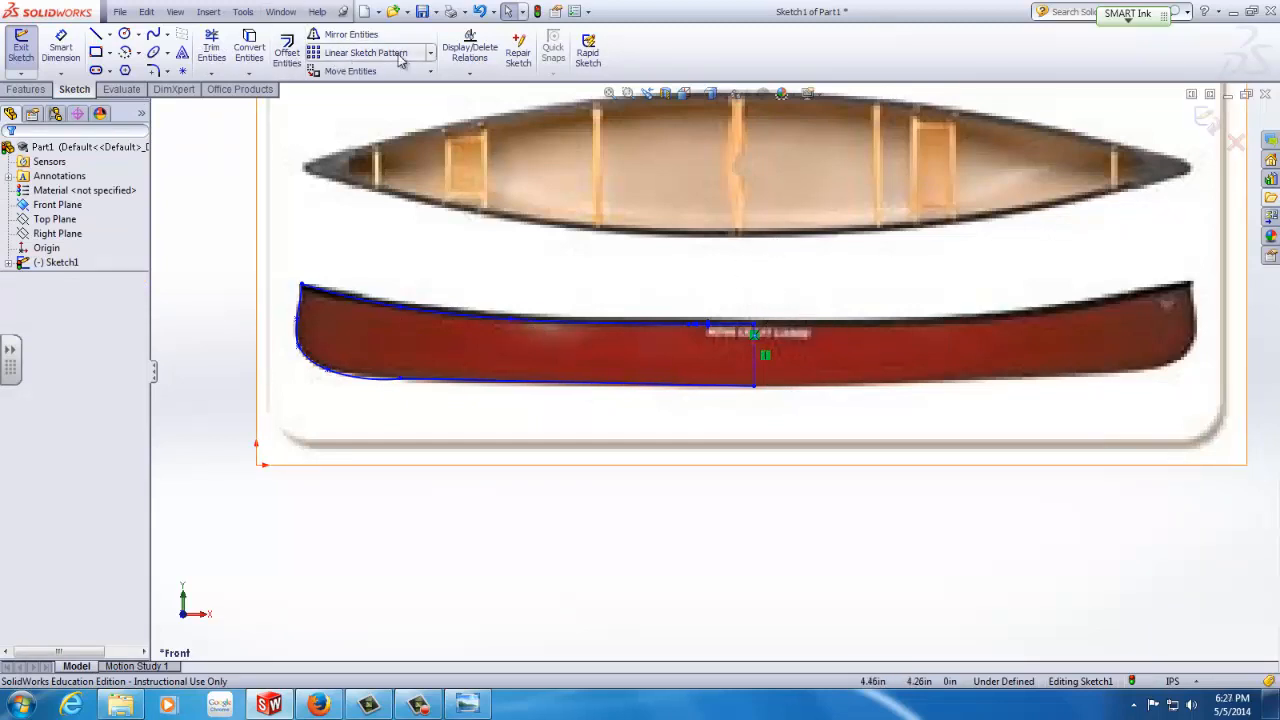
# Mirror the upper spline, the end spline and the bottom line about the vertical centre line, keeping the originals.
pyautogui.click(347, 38)
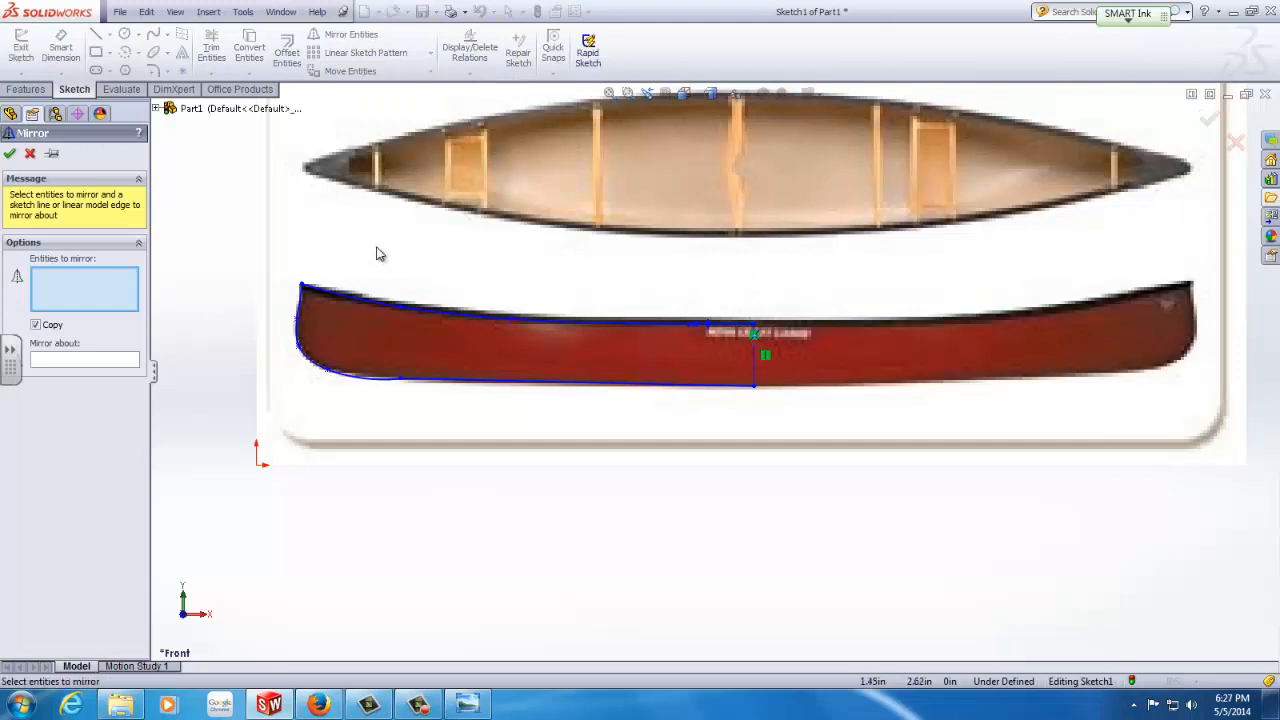
pyautogui.click(304, 314)
pyautogui.click(318, 332)
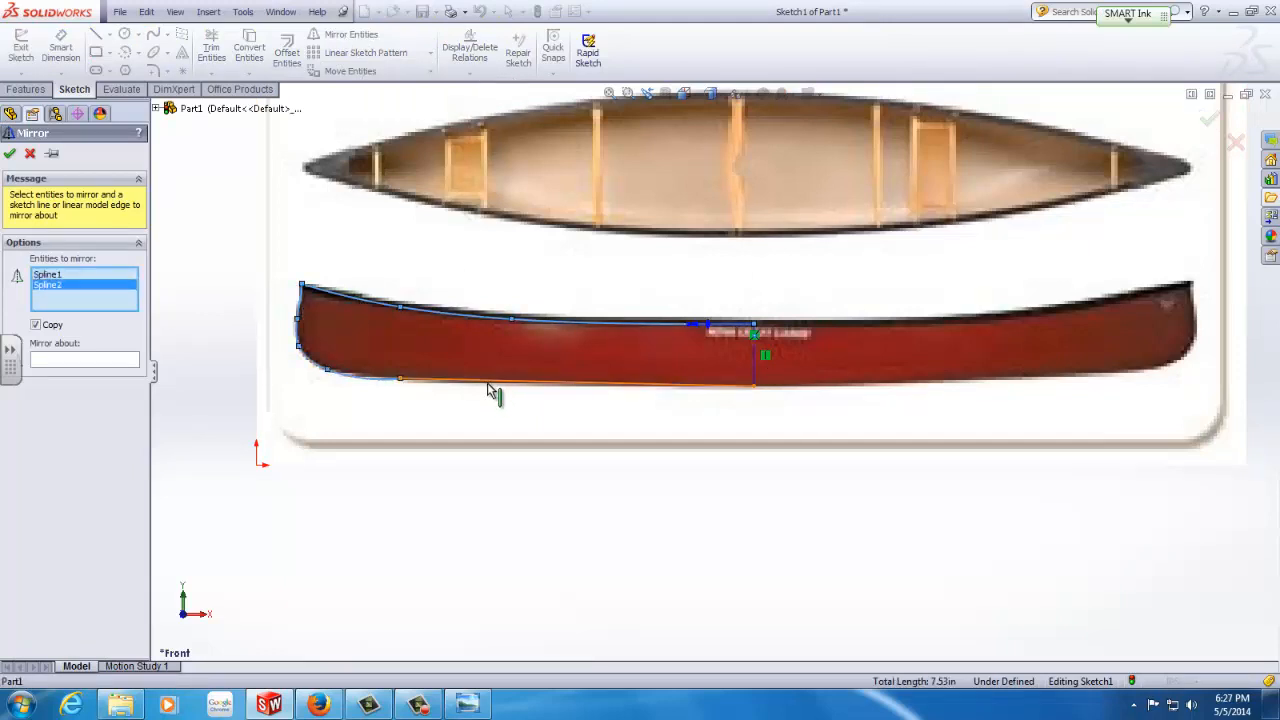
pyautogui.click(516, 385)
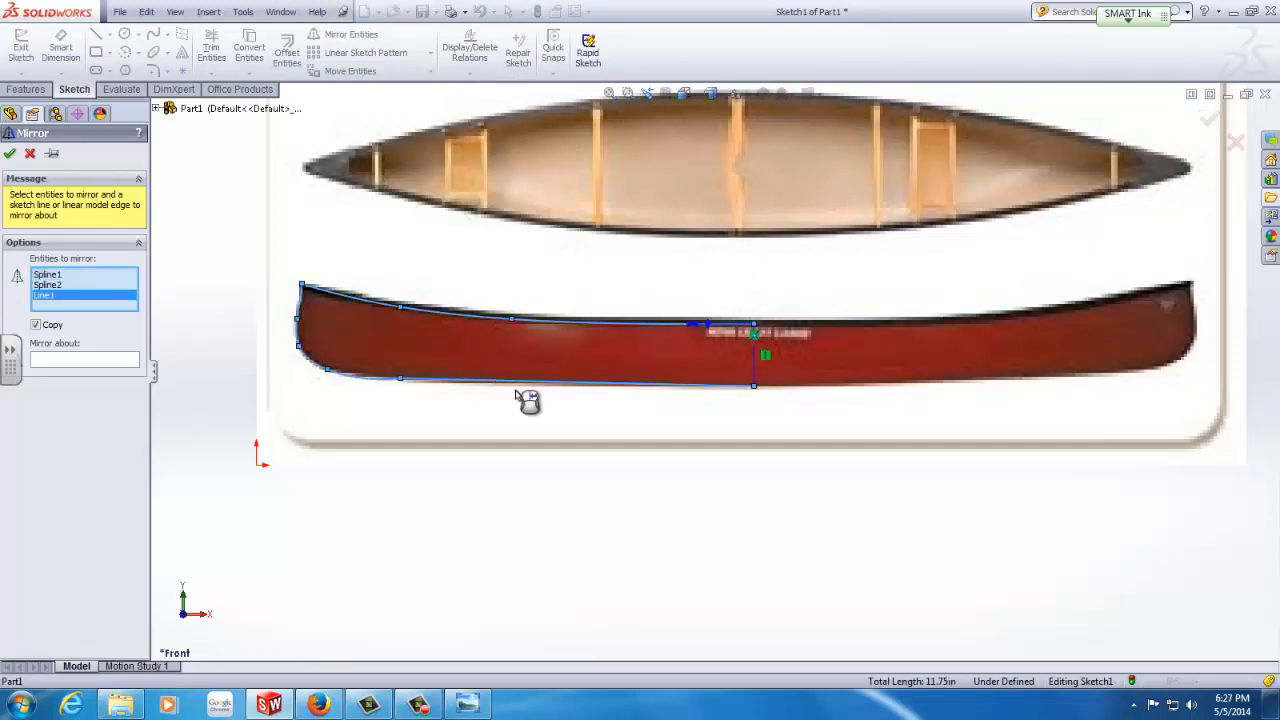
pyautogui.click(68, 364)
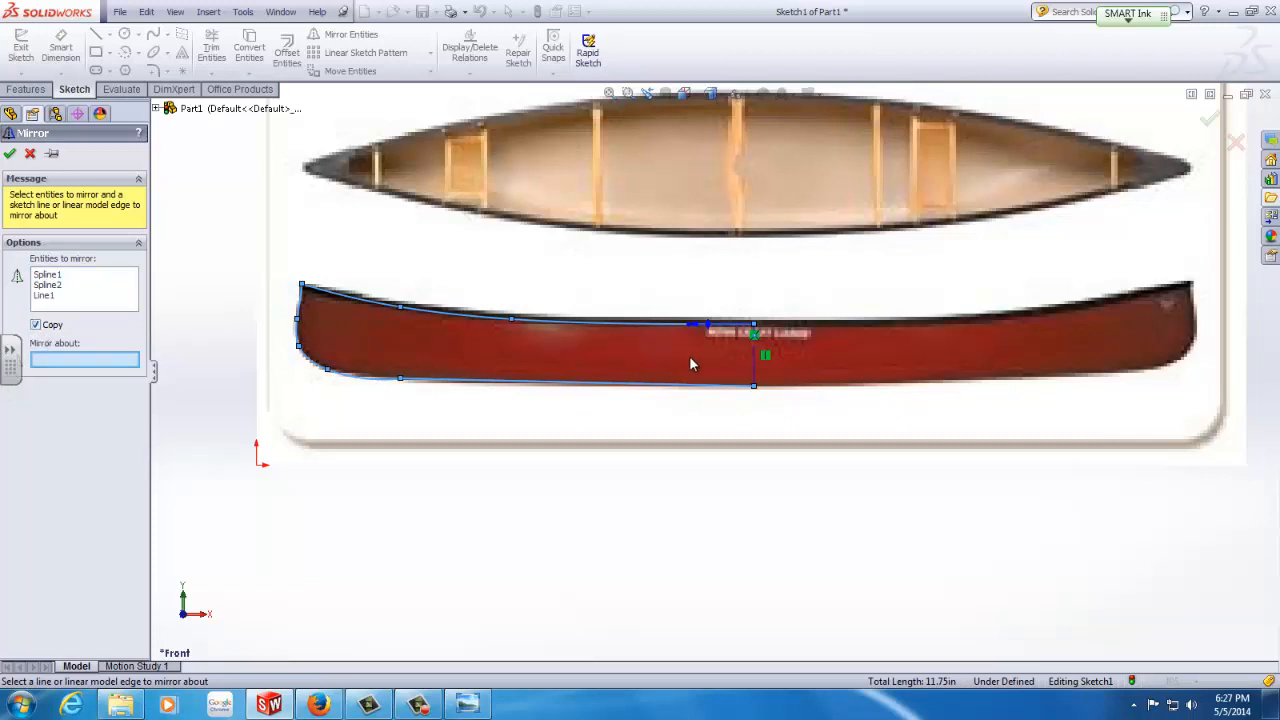
pyautogui.click(757, 362)
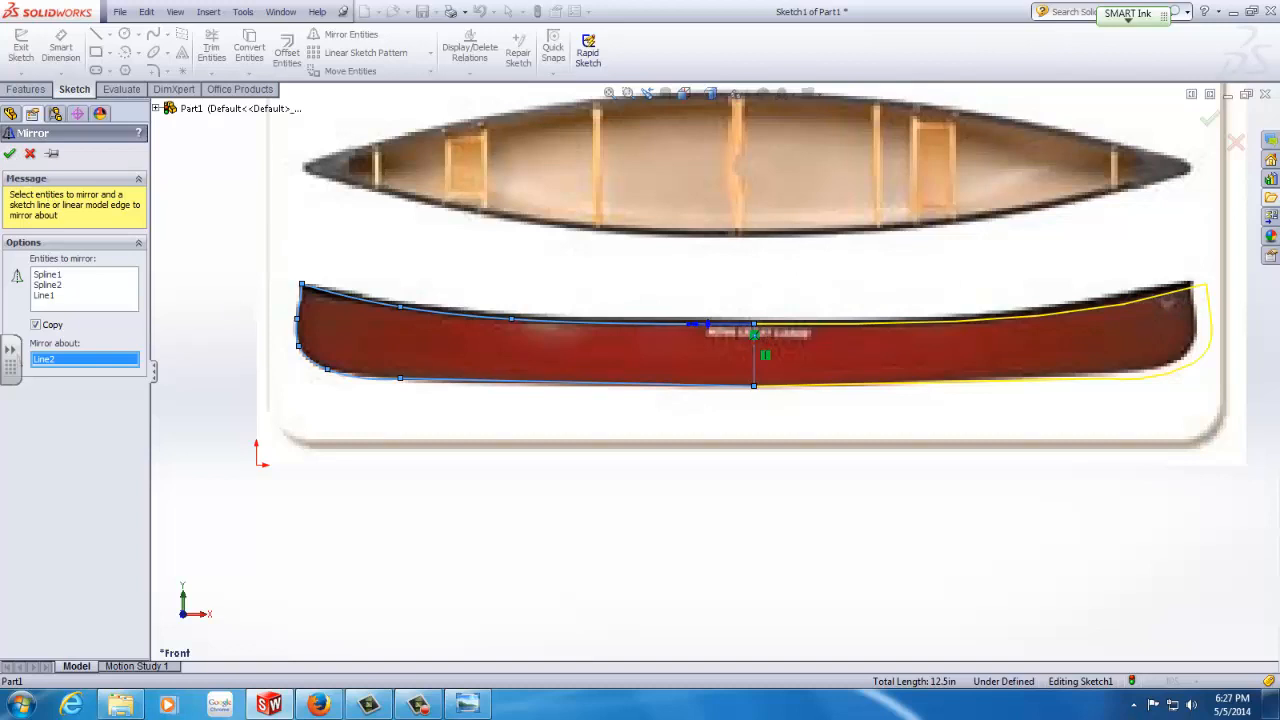
pyautogui.click(10, 154)
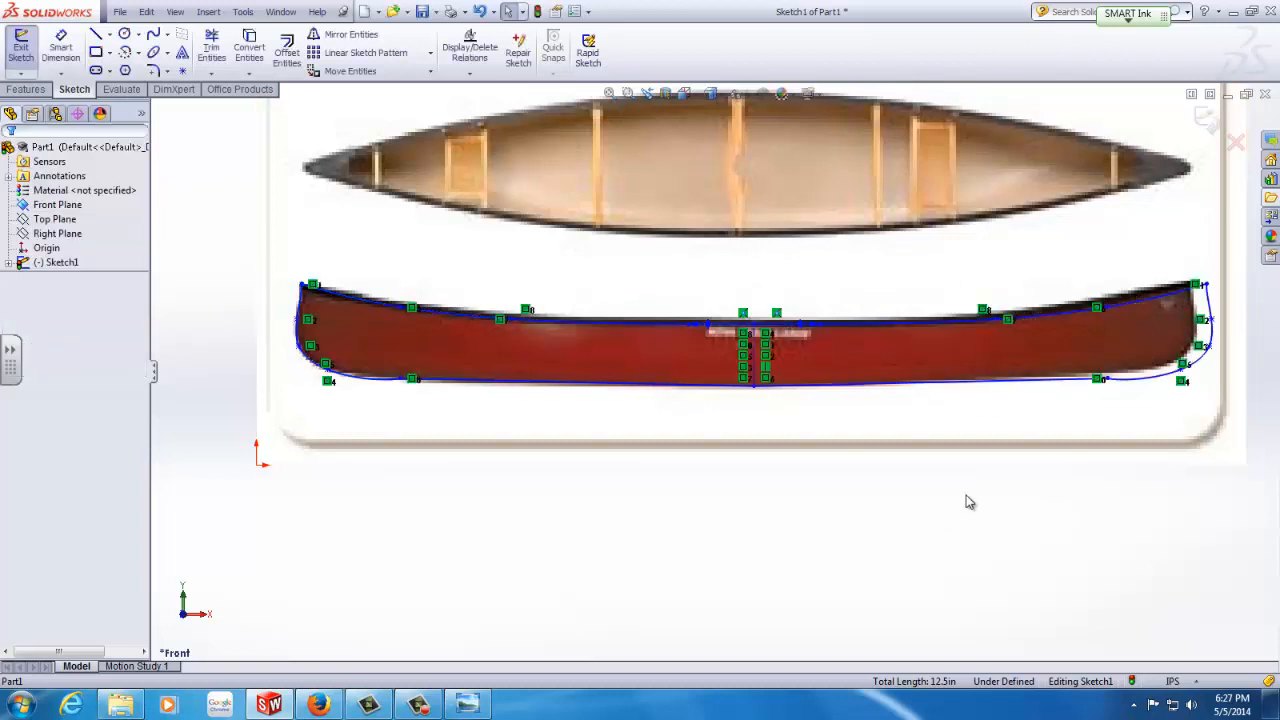
# Reshape the left end spline by moving its lower corner point closer to the canoe's bottom edge.
pyautogui.scroll(2, 969, 503)
pyautogui.scroll(-2, 969, 456)
pyautogui.scroll(1, 963, 389)
pyautogui.scroll(-1, 956, 393)
pyautogui.scroll(1, 956, 393)
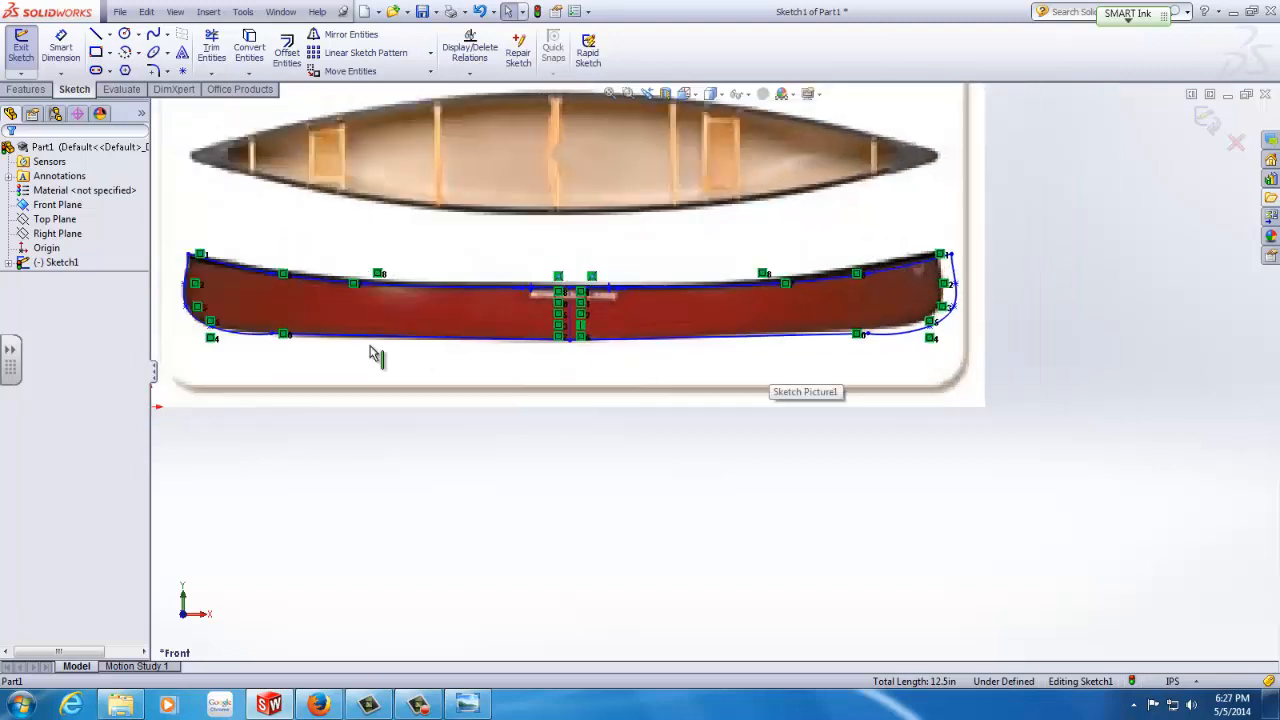
pyautogui.scroll(-1, 480, 331)
pyautogui.scroll(2, 372, 352)
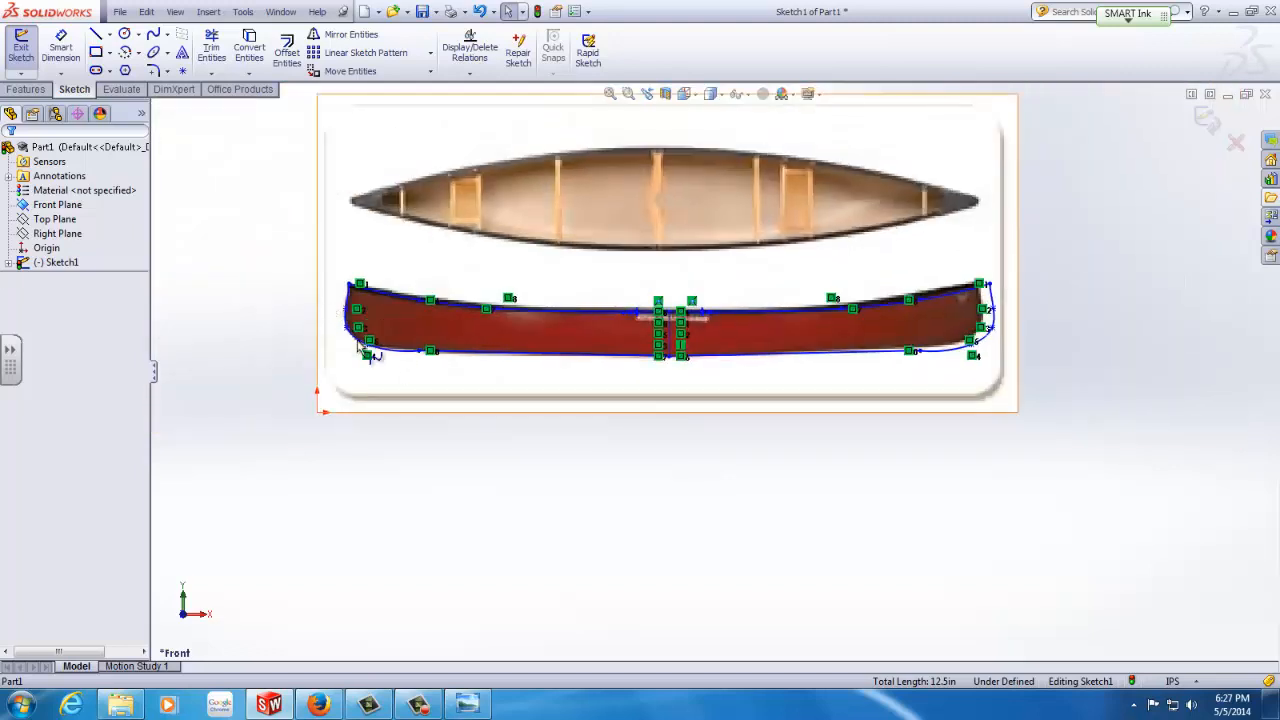
pyautogui.scroll(-2, 362, 347)
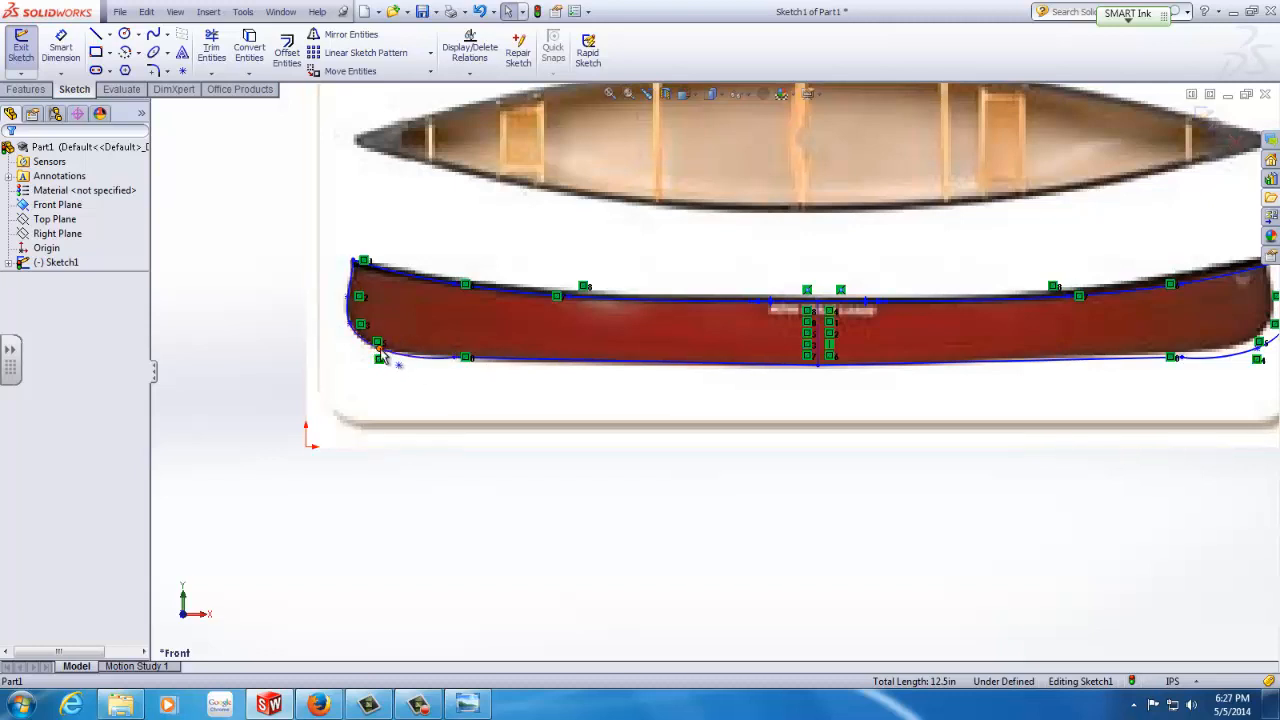
pyautogui.moveTo(381, 352)
pyautogui.mouseDown()
pyautogui.moveTo(409, 360)
pyautogui.moveTo(398, 354)
pyautogui.mouseUp()
pyautogui.click(470, 474)
pyautogui.scroll(3, 780, 150)
pyautogui.scroll(-3, 876, 239)
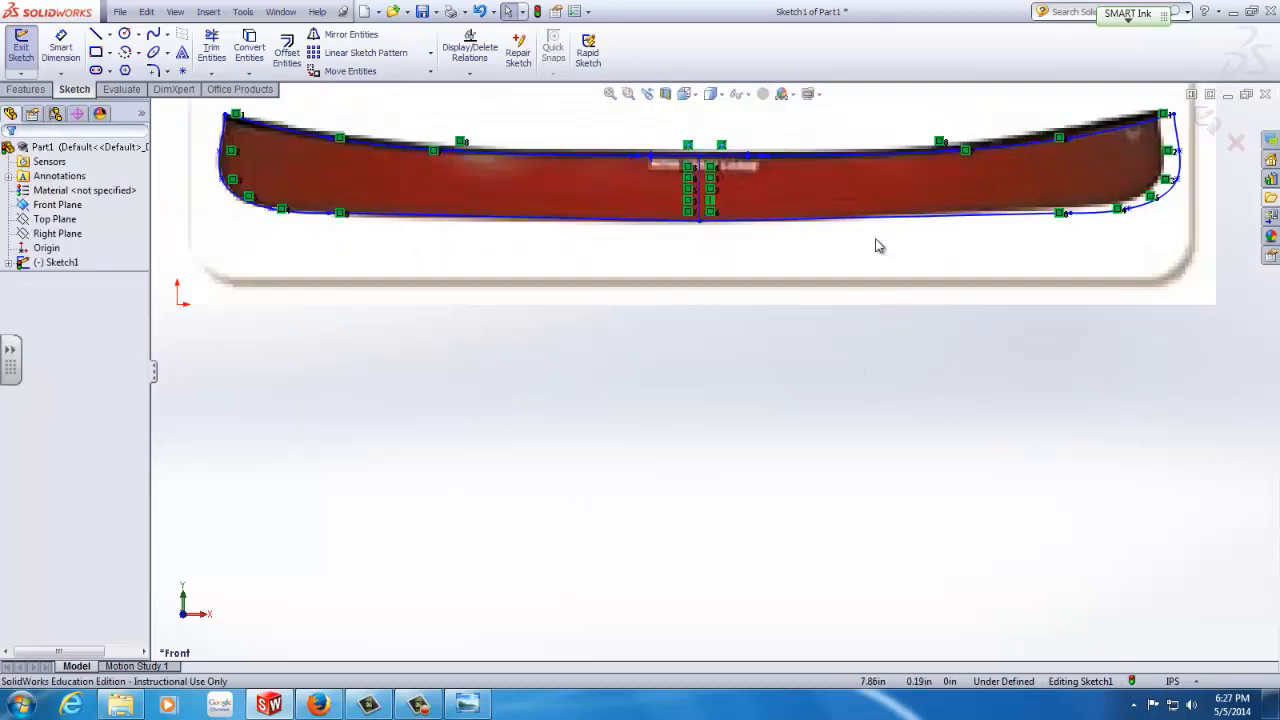
pyautogui.scroll(3, 870, 300)
pyautogui.scroll(-3, 628, 387)
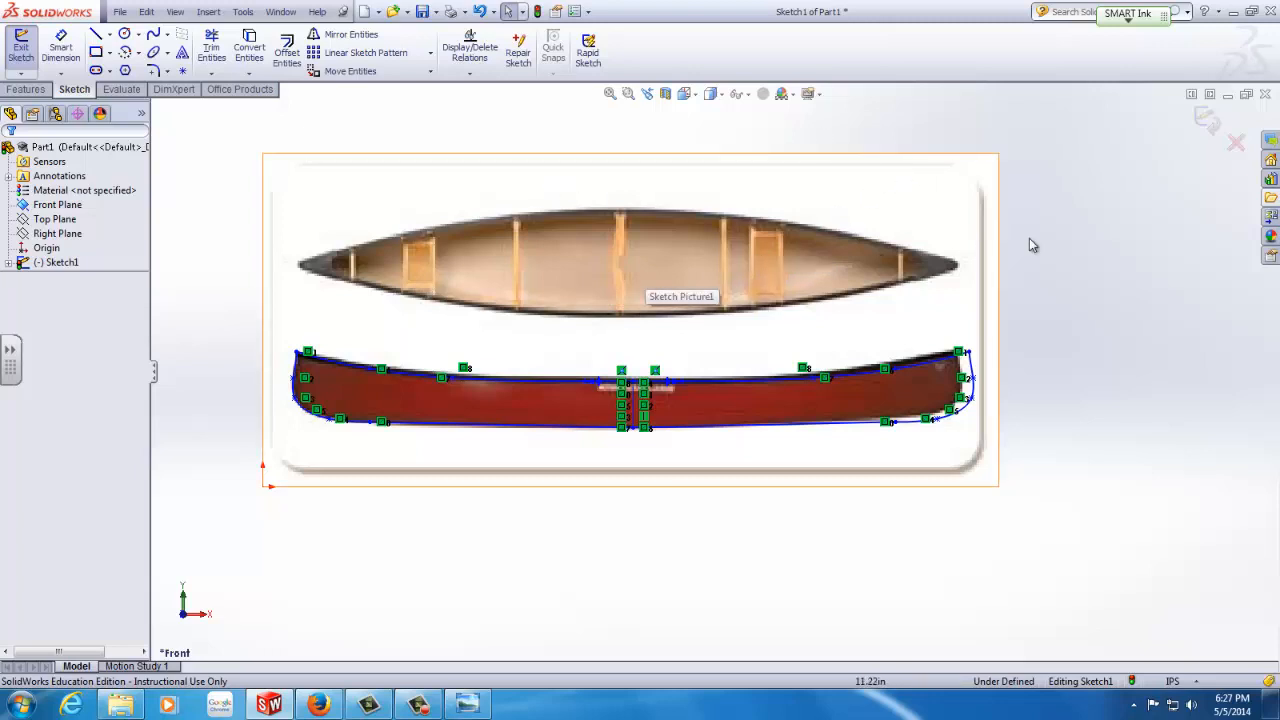
# Close the side profile sketch and start a new sketch on the Top Plane, seen from the top.
pyautogui.click(1207, 128)
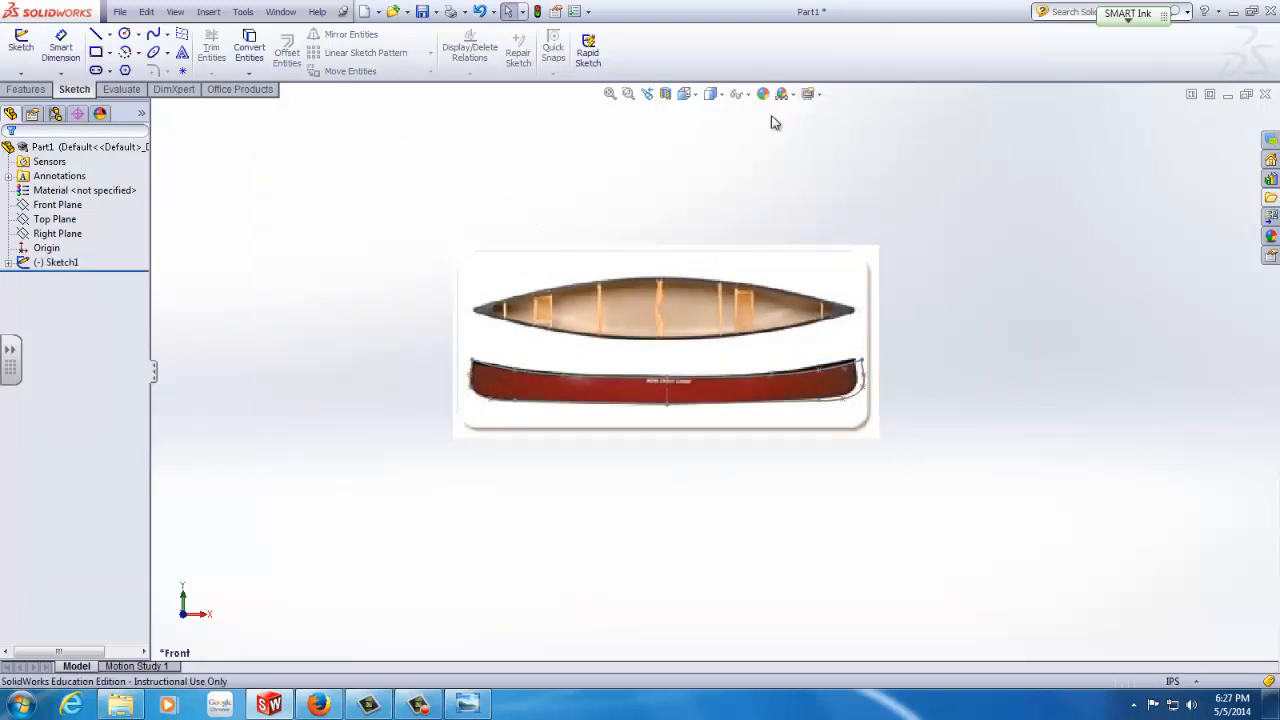
pyautogui.click(710, 94)
pyautogui.click(714, 147)
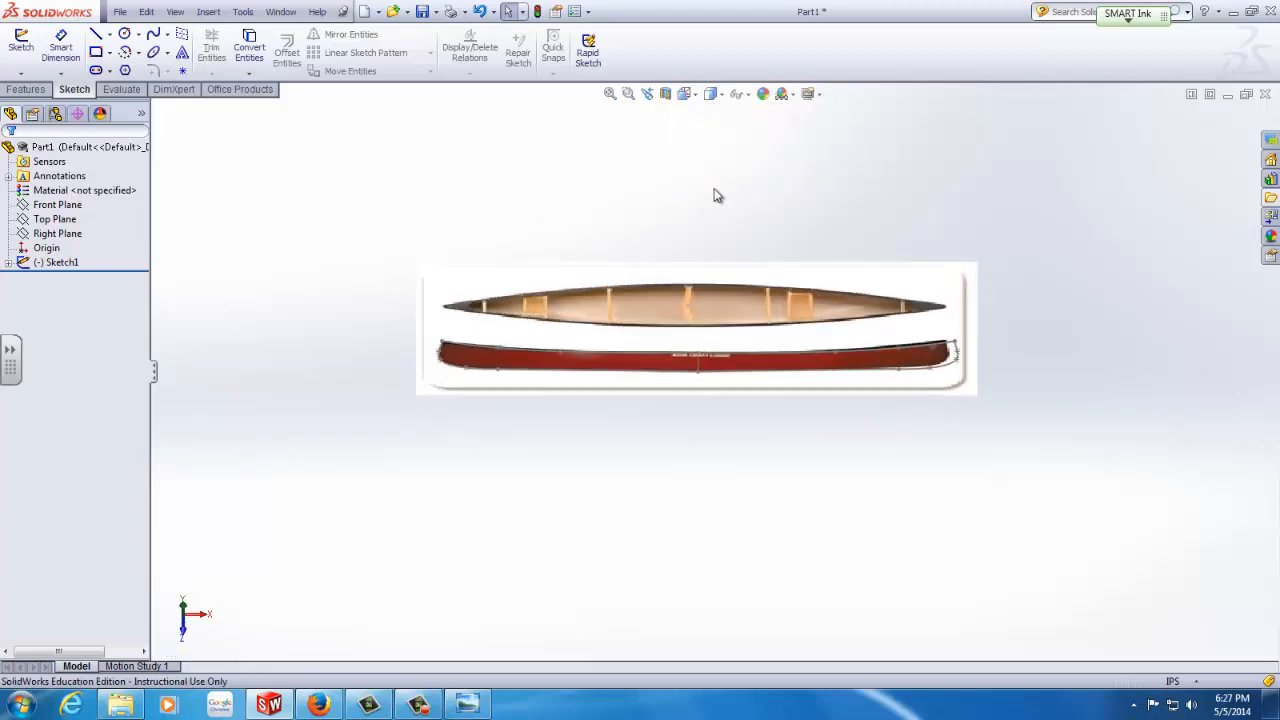
pyautogui.click(21, 42)
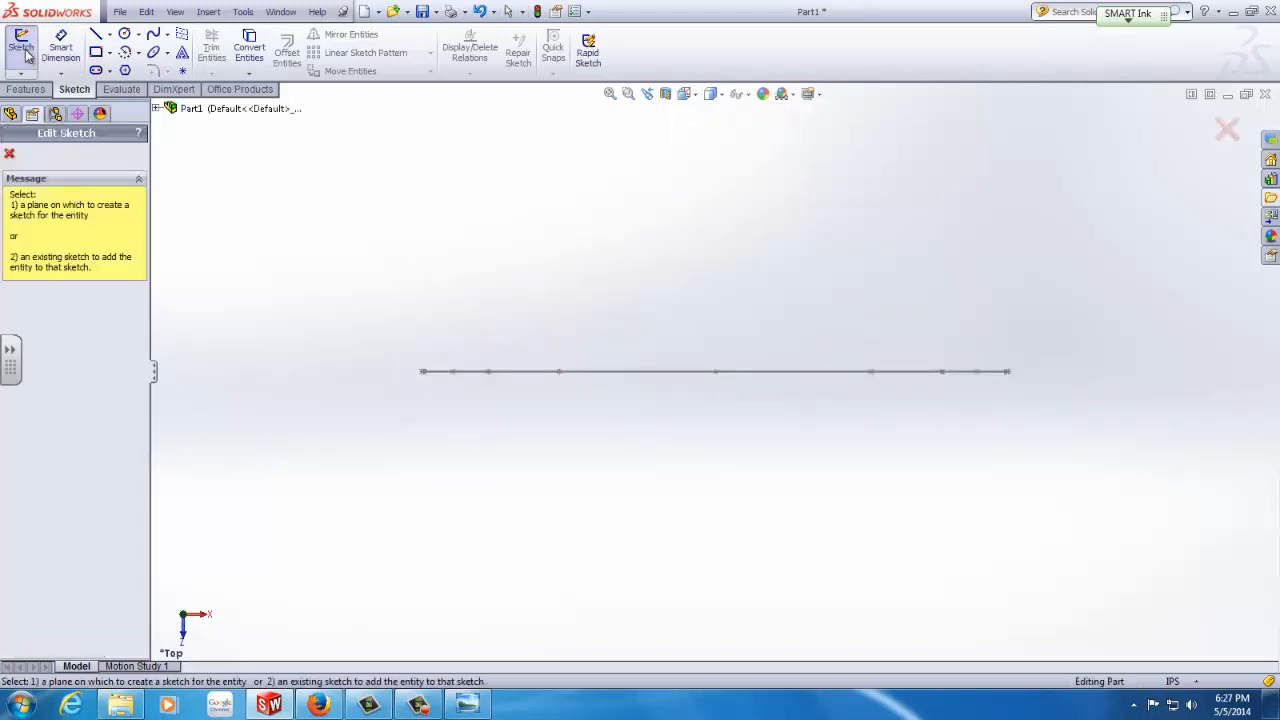
pyautogui.click(158, 108)
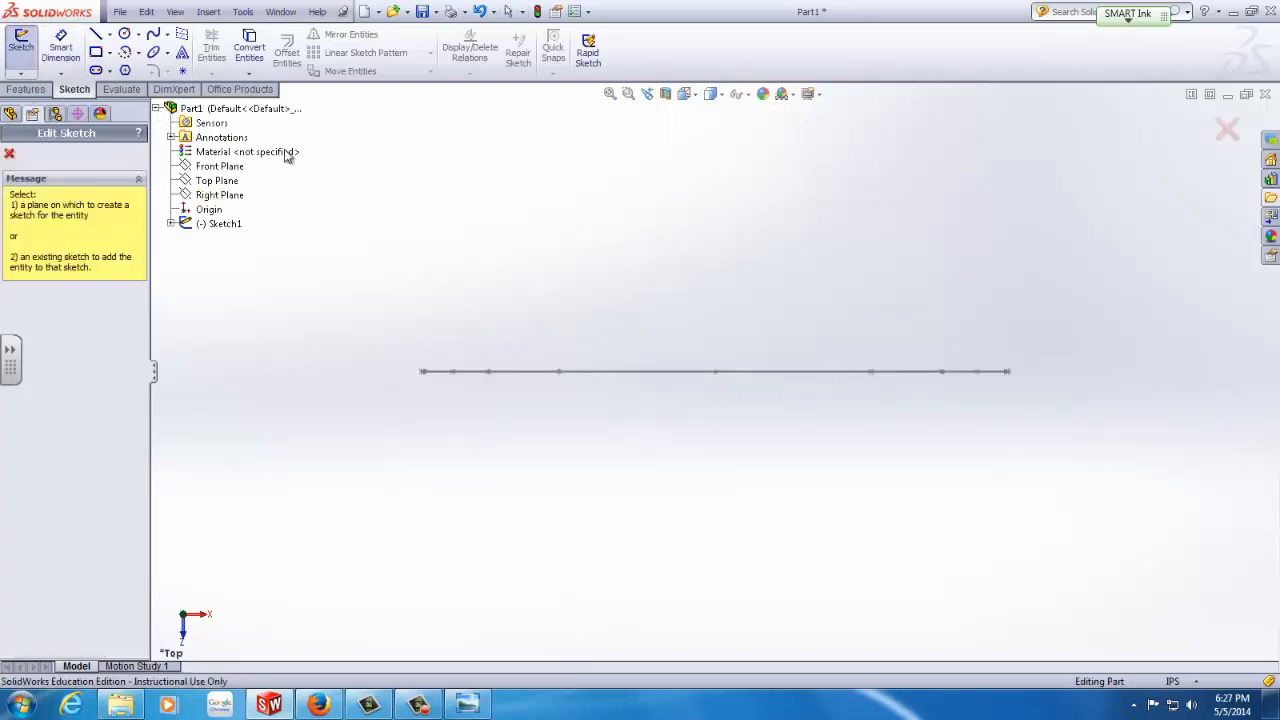
pyautogui.click(222, 181)
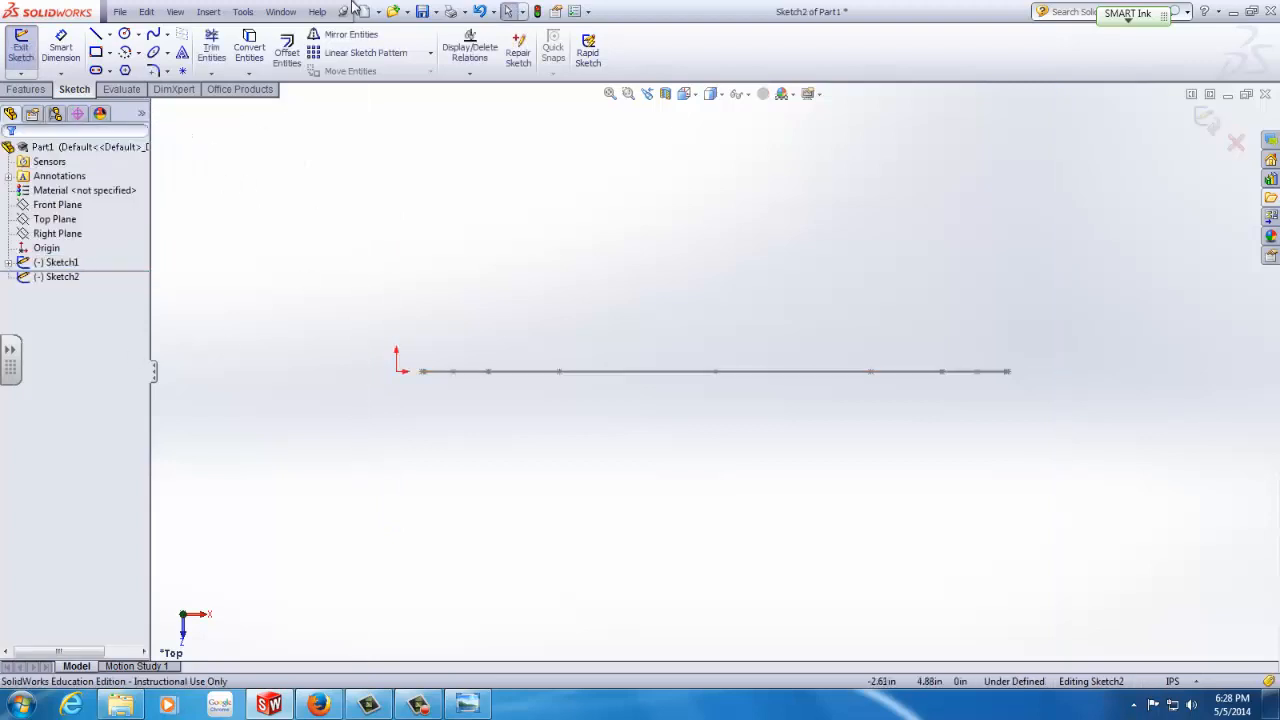
# Insert the canoe image from the CAD 230 Spring 2014 folder as a sketch picture.
pyautogui.click(242, 12)
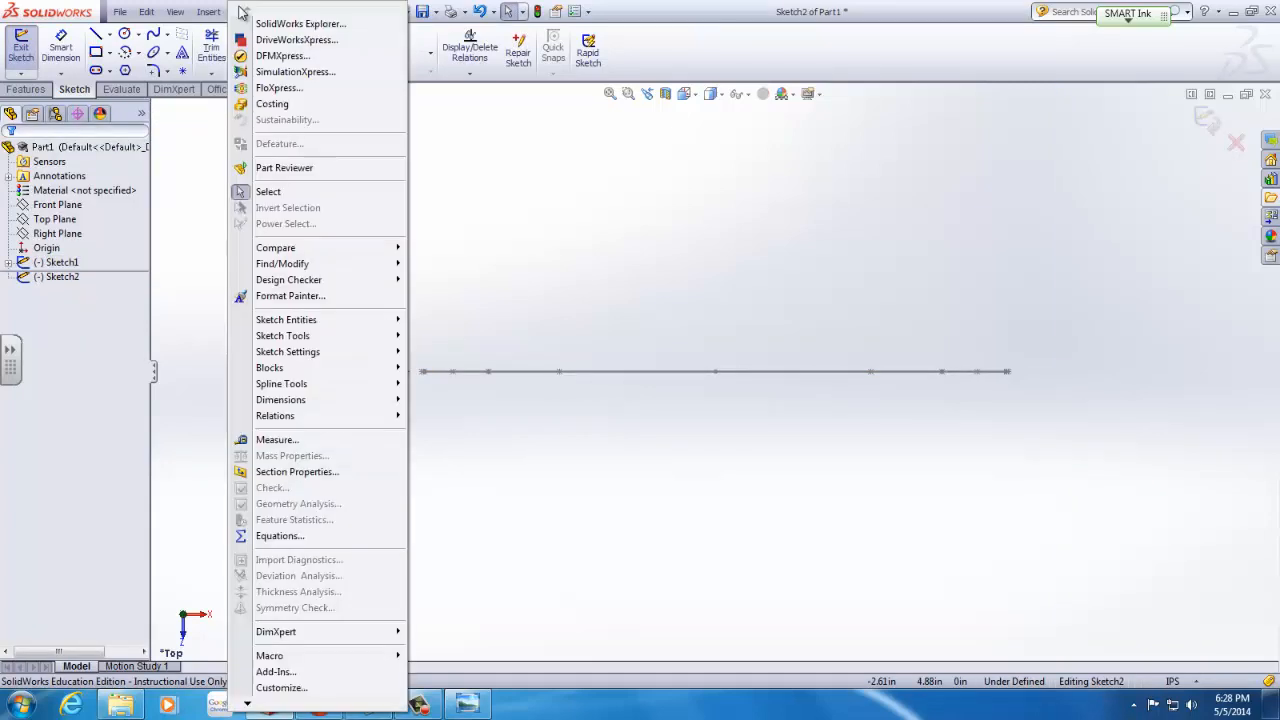
pyautogui.moveTo(292, 337)
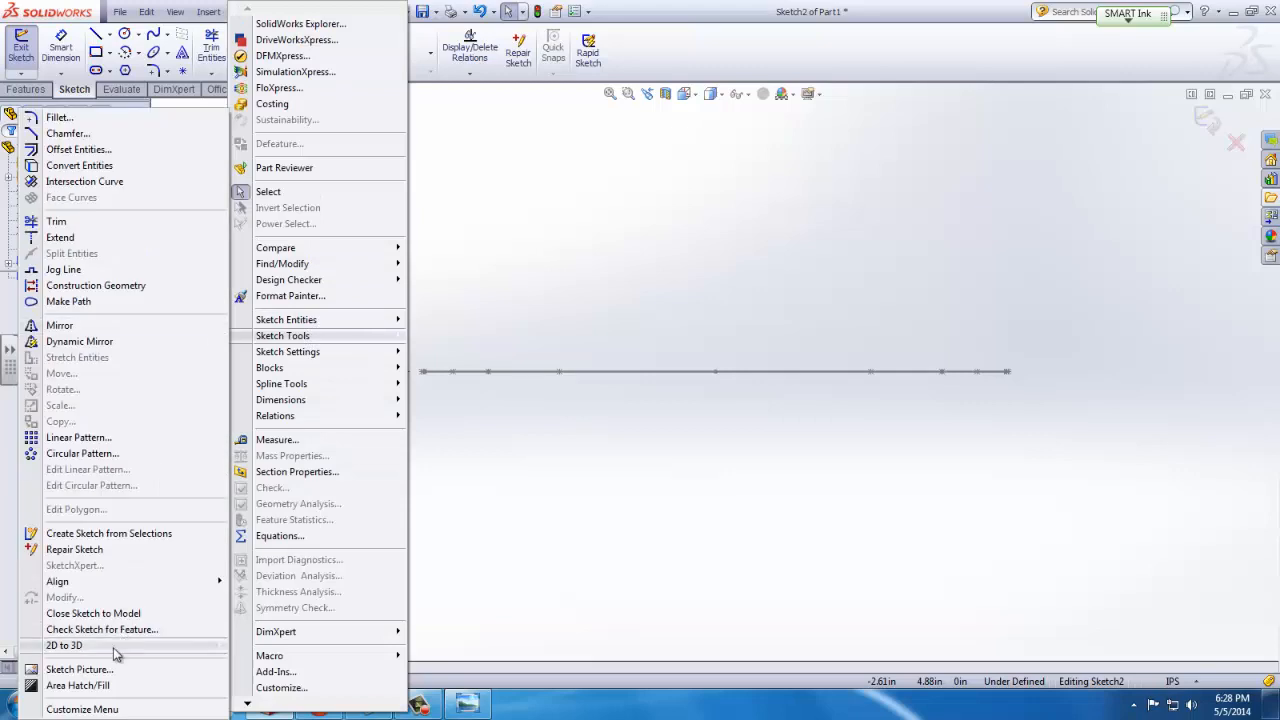
pyautogui.click(100, 670)
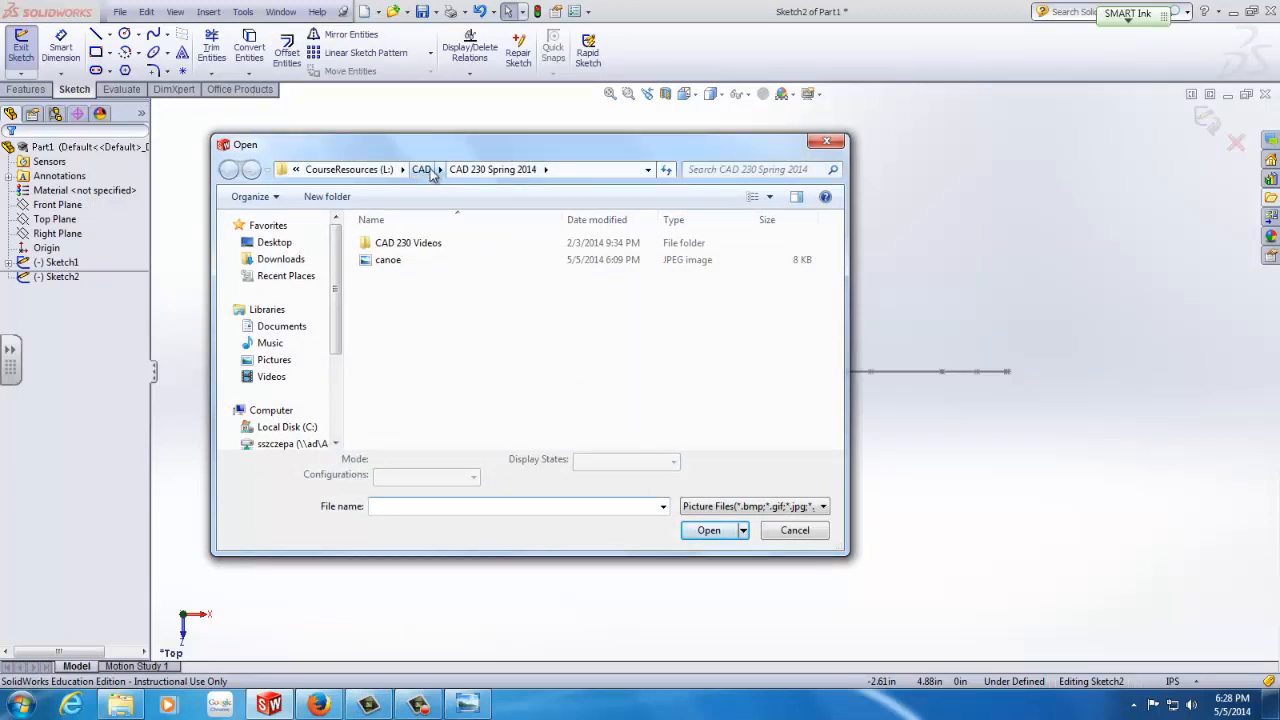
pyautogui.click(393, 264)
pyautogui.click(708, 530)
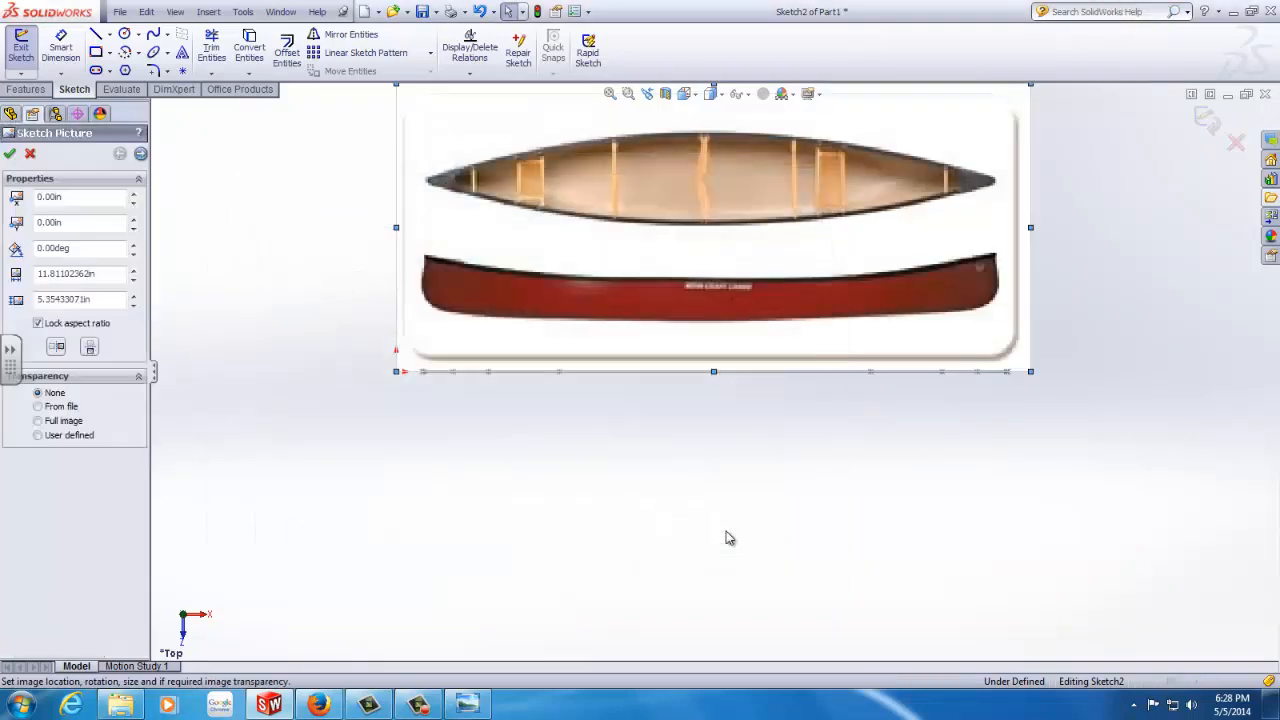
# Move the picture down so the plan view canoe's lengthwise middle lies on the side profile seen edge-on.
pyautogui.scroll(-2, 560, 380)
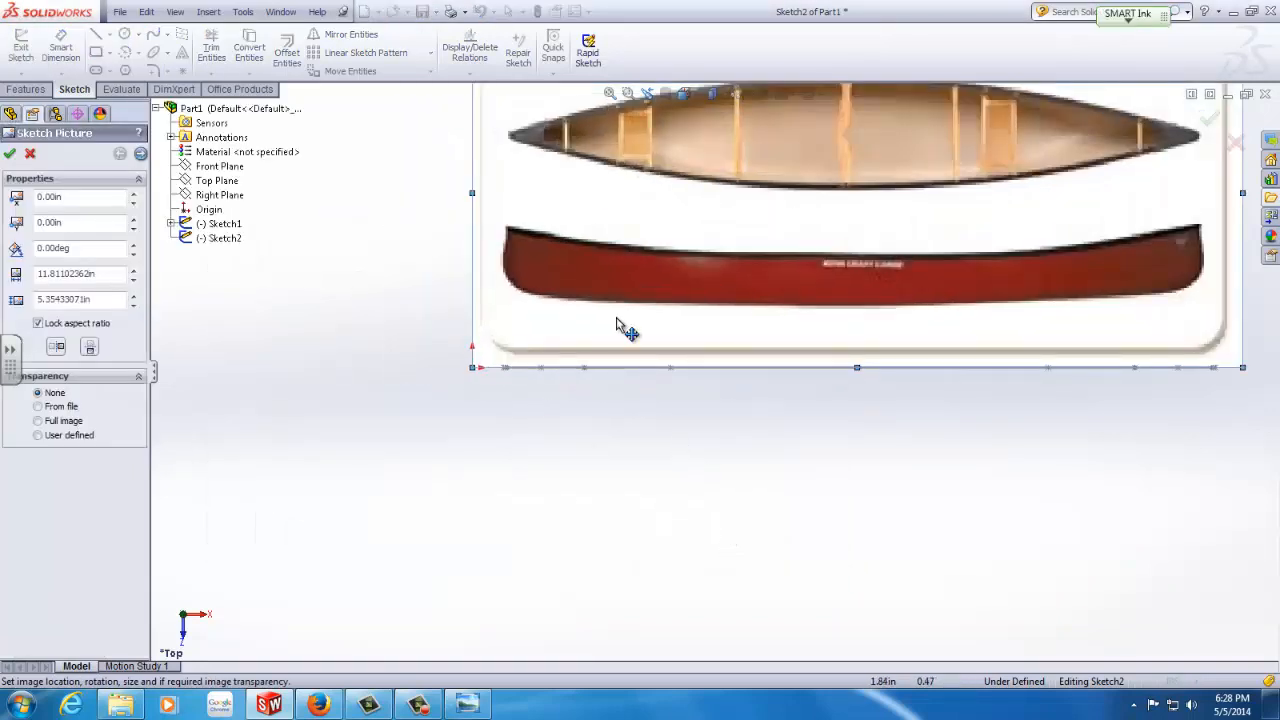
pyautogui.scroll(2, 760, 370)
pyautogui.scroll(-2, 896, 365)
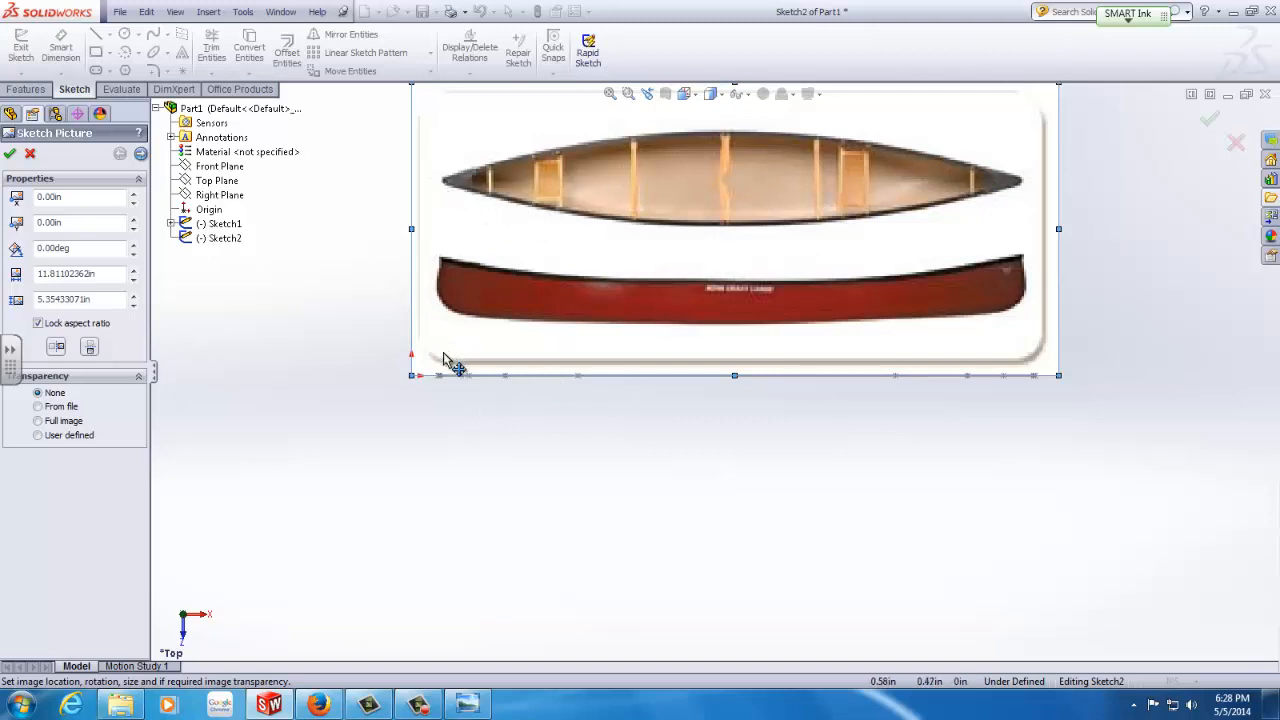
pyautogui.moveTo(540, 256)
pyautogui.mouseDown()
pyautogui.moveTo(540, 330)
pyautogui.moveTo(492, 364)
pyautogui.moveTo(510, 409)
pyautogui.mouseUp()
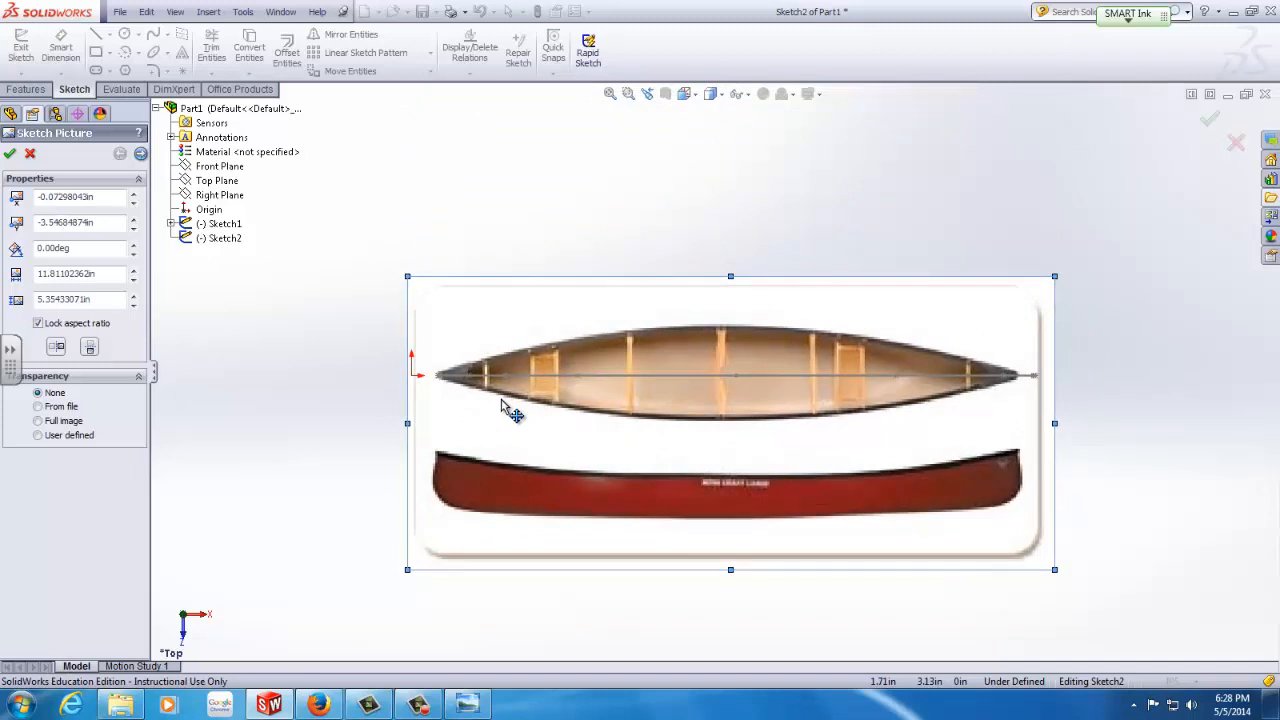
pyautogui.moveTo(510, 409); pyautogui.dragTo(508, 410)
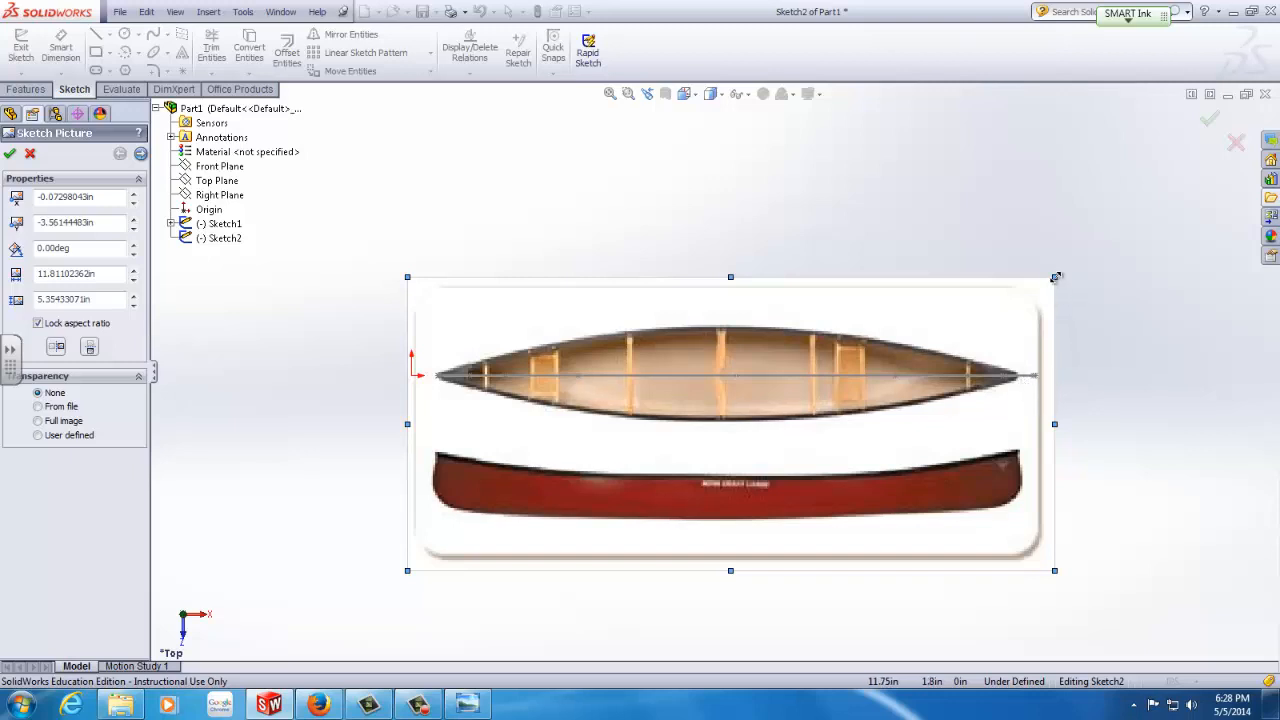
# Enlarge the picture to about 12.14 in wide, realign the plan view canoe with the edge-on profile, and accept the placement.
pyautogui.moveTo(1056, 277); pyautogui.dragTo(1074, 269)
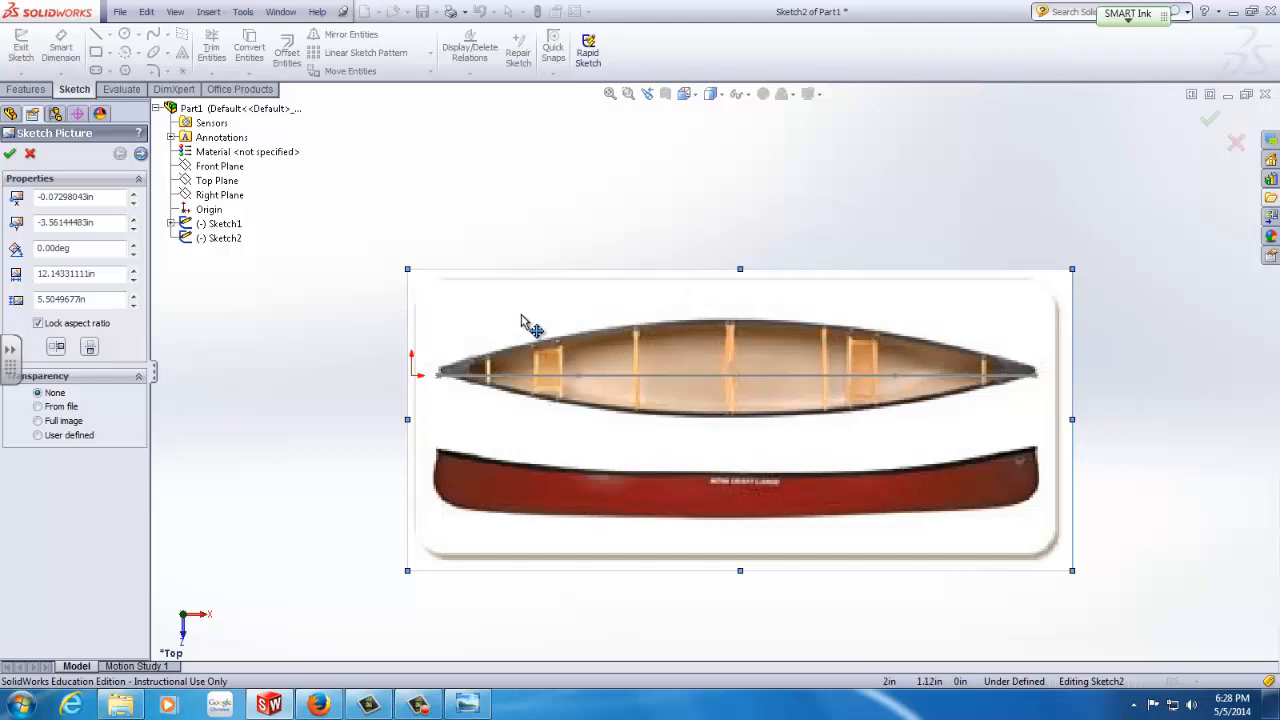
pyautogui.moveTo(521, 317); pyautogui.dragTo(514, 319)
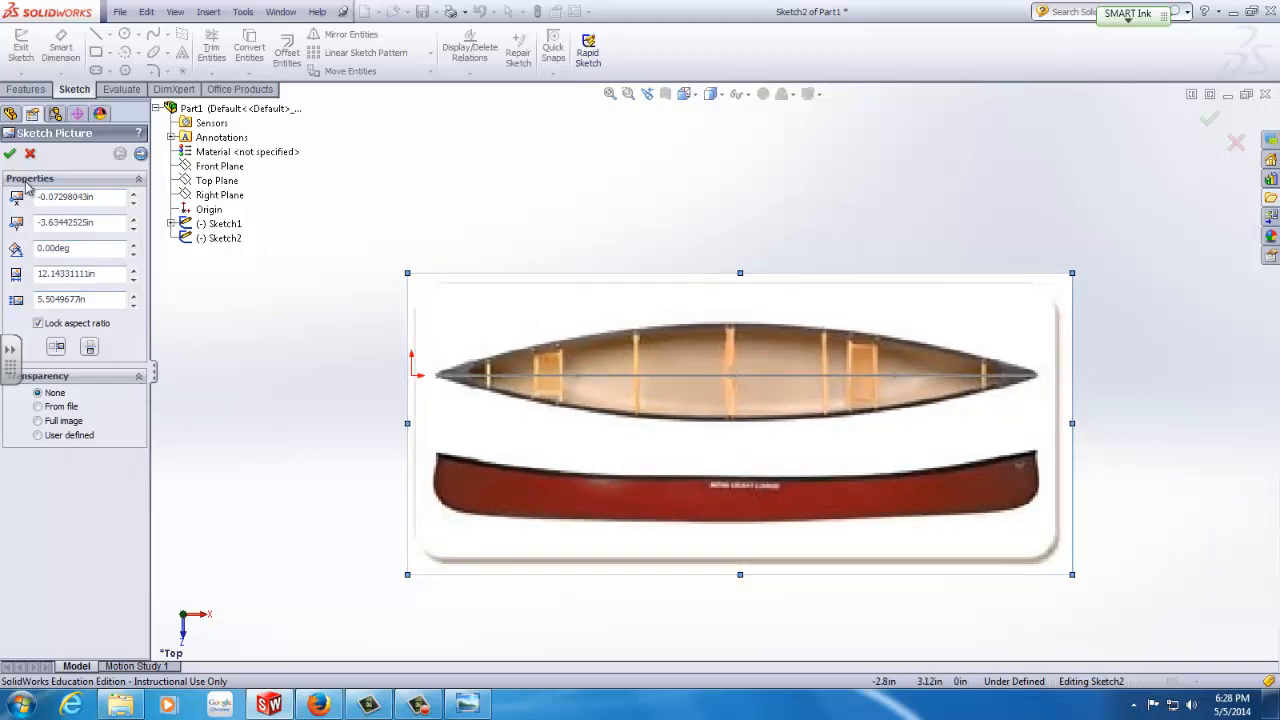
pyautogui.click(10, 156)
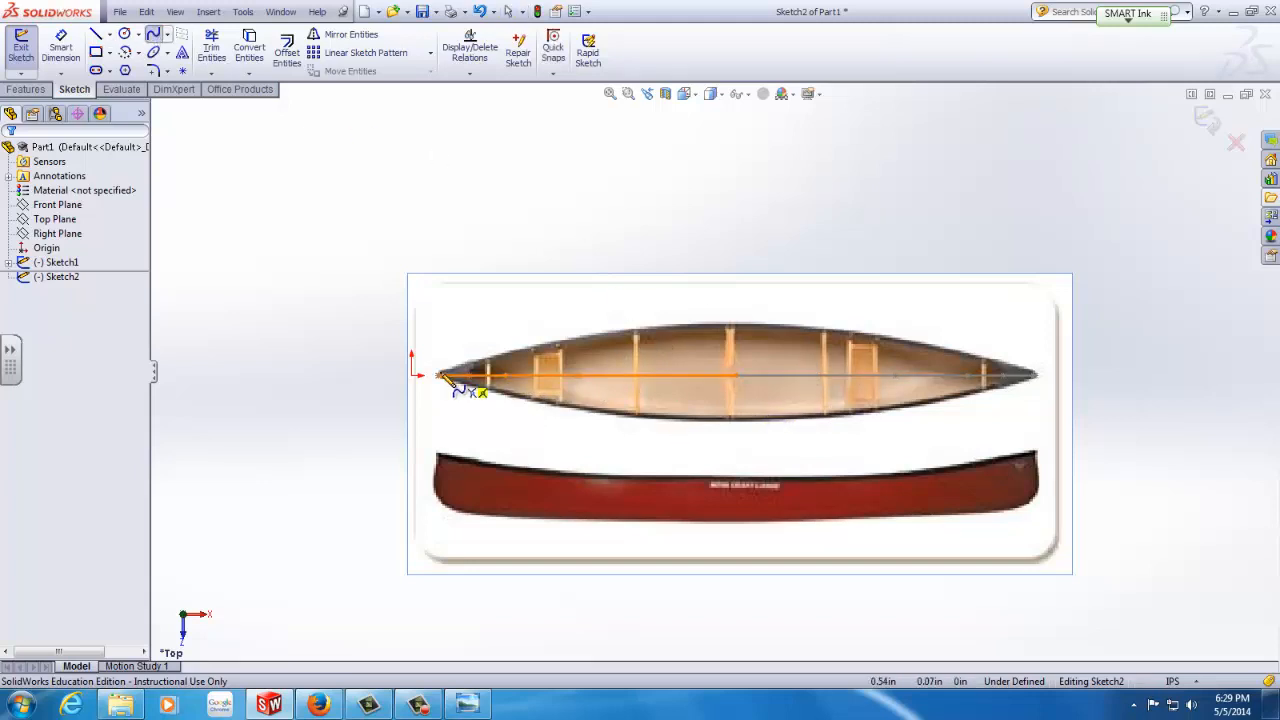
# Try to start a spline from the upper corner point at the side profile's left end.
pyautogui.scroll(-10, 440, 383)
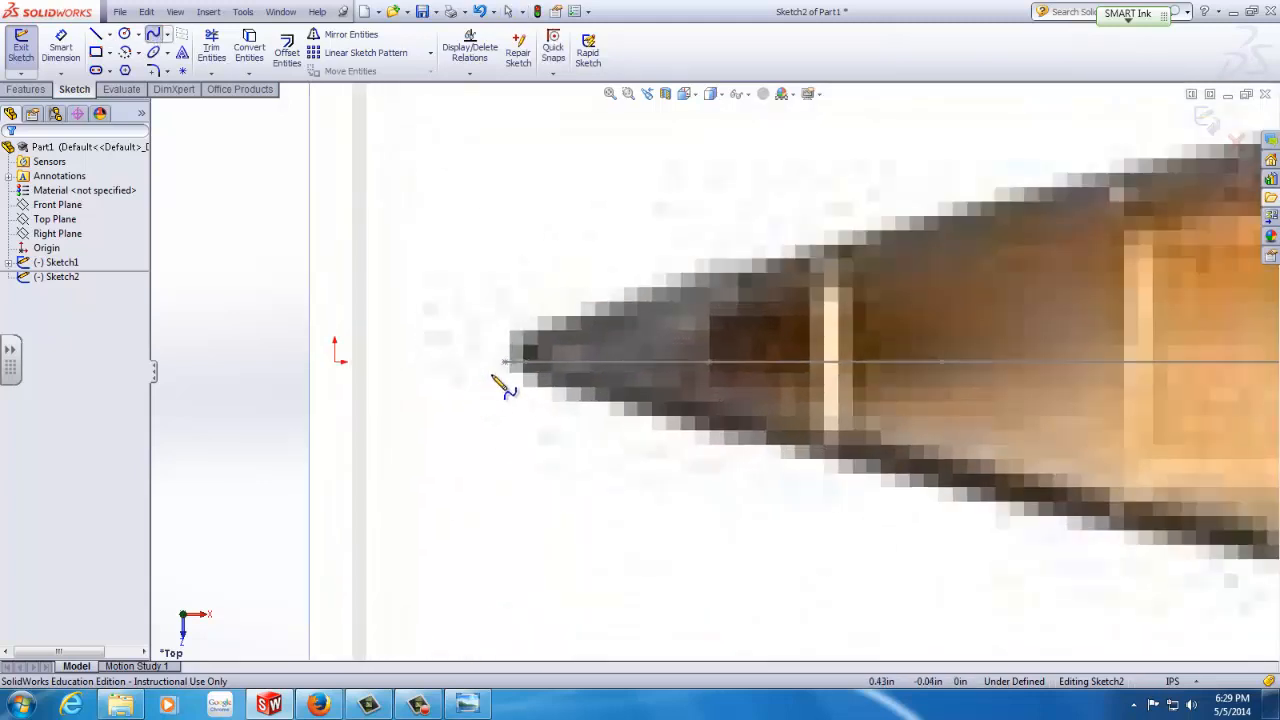
pyautogui.scroll(3, 630, 352)
pyautogui.moveTo(720, 391)
pyautogui.mouseDown(button='middle')
pyautogui.moveTo(743, 323)
pyautogui.moveTo(715, 410)
pyautogui.moveTo(720, 334)
pyautogui.moveTo(714, 366)
pyautogui.mouseUp(button='middle')
pyautogui.scroll(-3, 710, 402)
pyautogui.scroll(4, 695, 390)
pyautogui.scroll(-2, 715, 380)
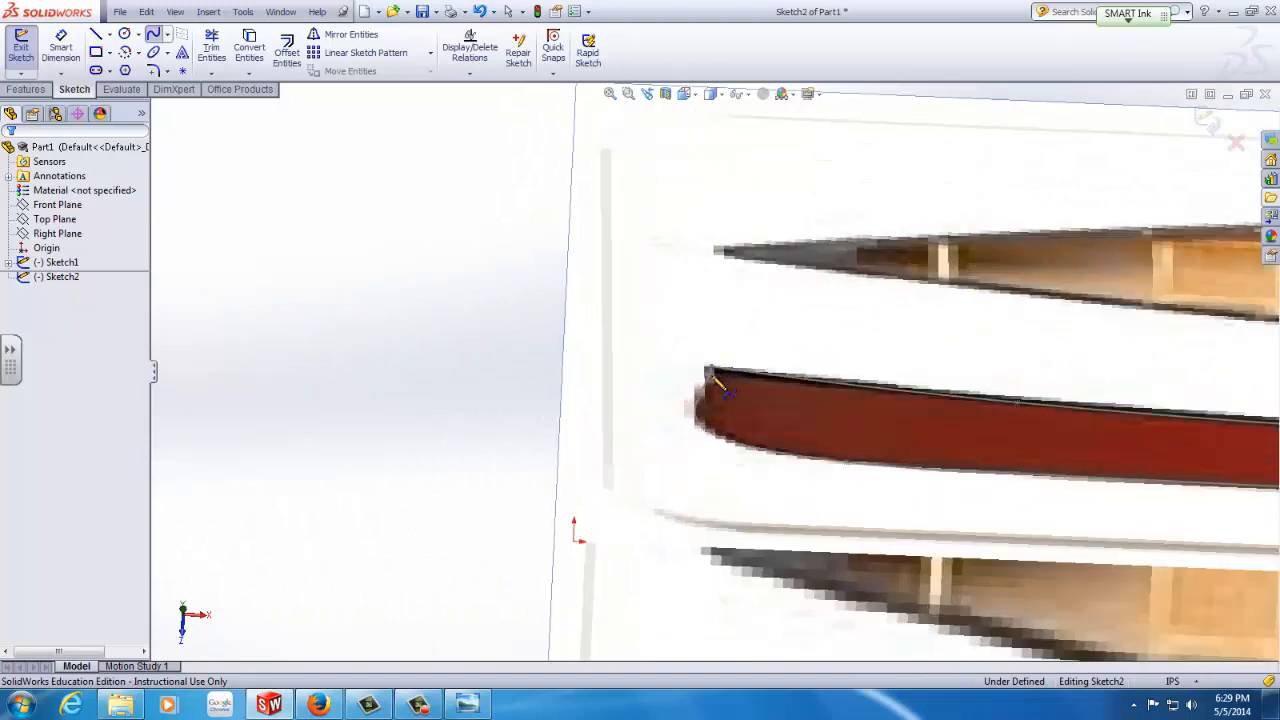
pyautogui.click(706, 372)
pyautogui.scroll(-2, 728, 357)
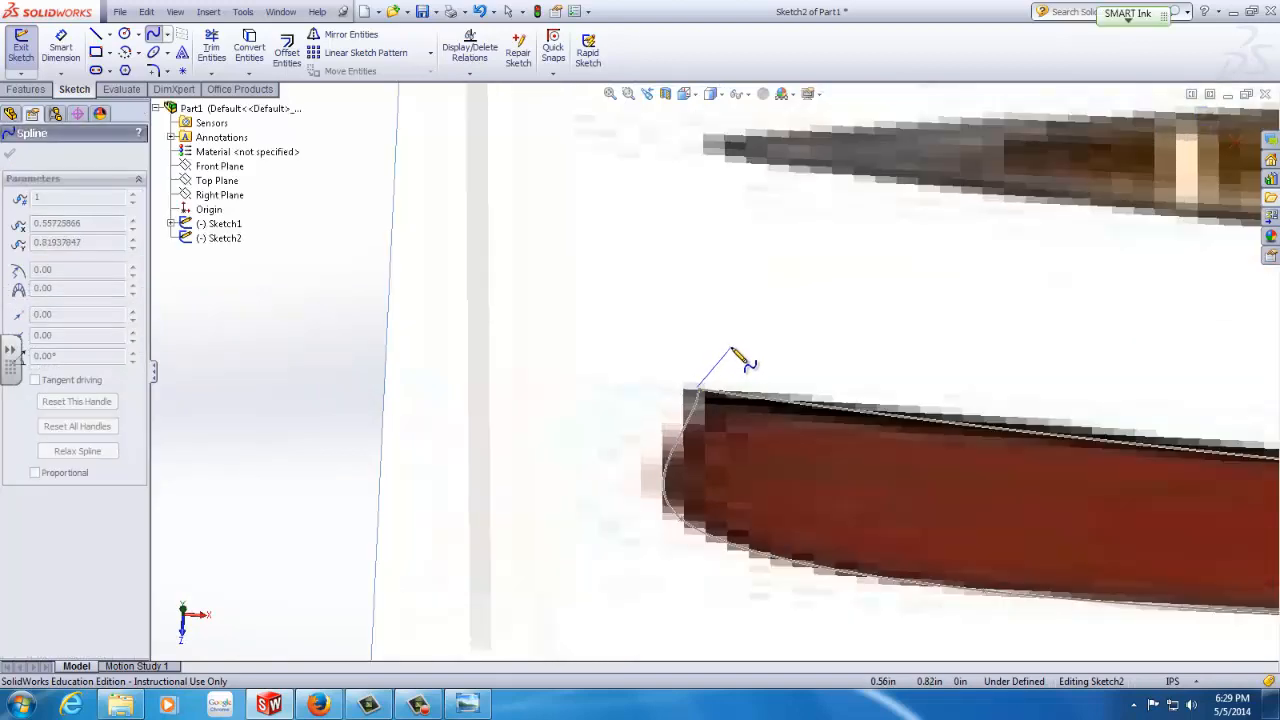
pyautogui.scroll(3, 745, 352)
pyautogui.moveTo(749, 346)
pyautogui.mouseDown(button='middle')
pyautogui.moveTo(746, 423)
pyautogui.moveTo(736, 384)
pyautogui.moveTo(760, 377)
pyautogui.moveTo(749, 297)
pyautogui.mouseUp(button='middle')
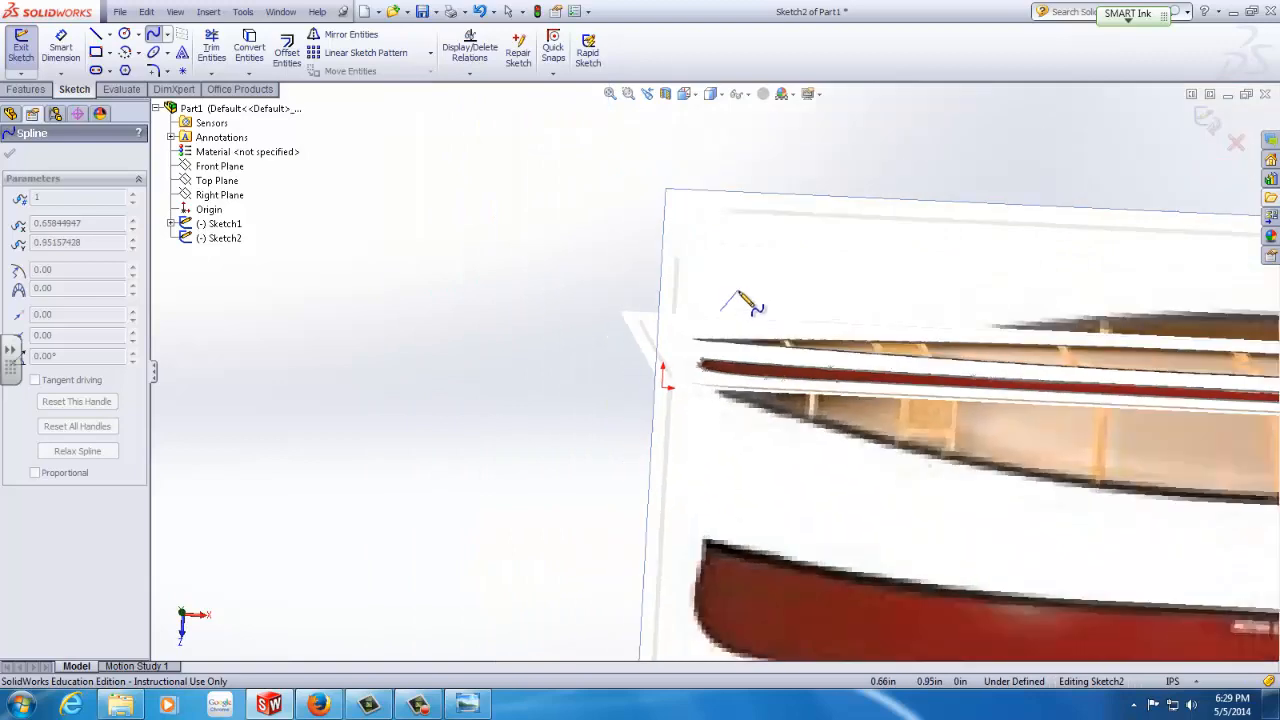
pyautogui.click(692, 93)
pyautogui.click(763, 172)
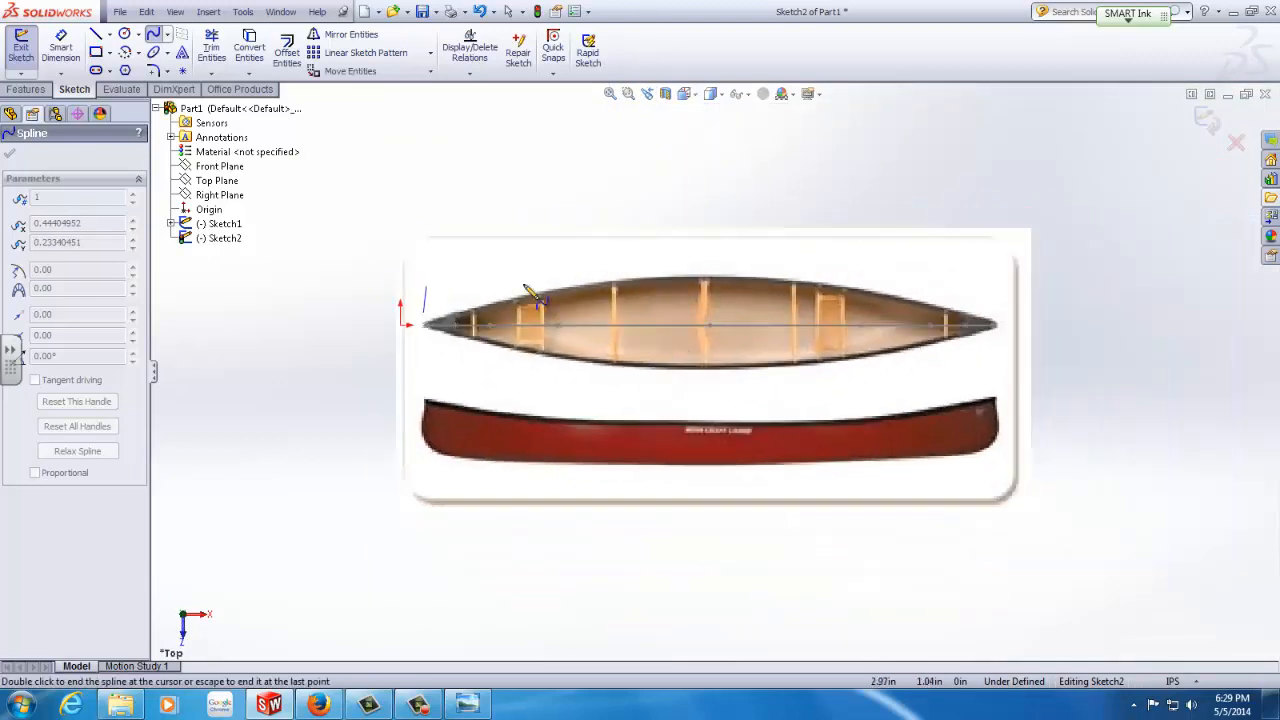
# Trace the plan view canoe's upper edge with a spline from the left tip to the middle, and delete the stray short spline.
pyautogui.scroll(-3, 480, 310)
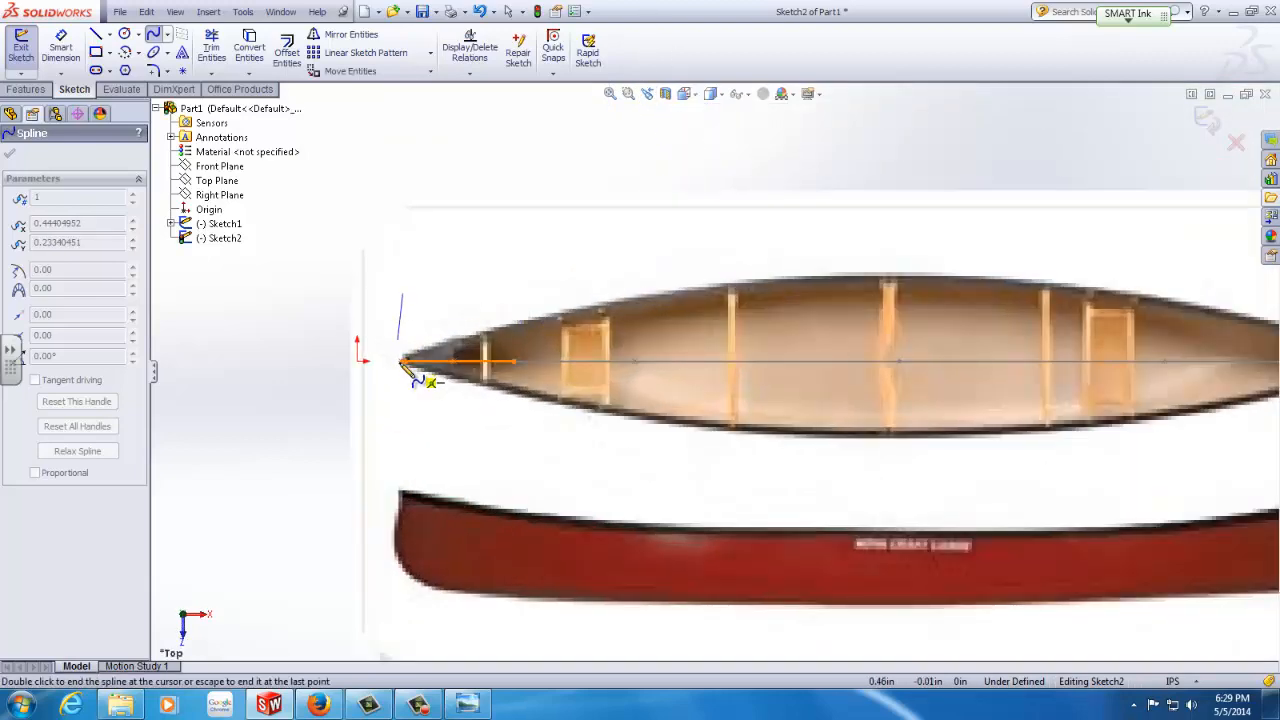
pyautogui.click(393, 363)
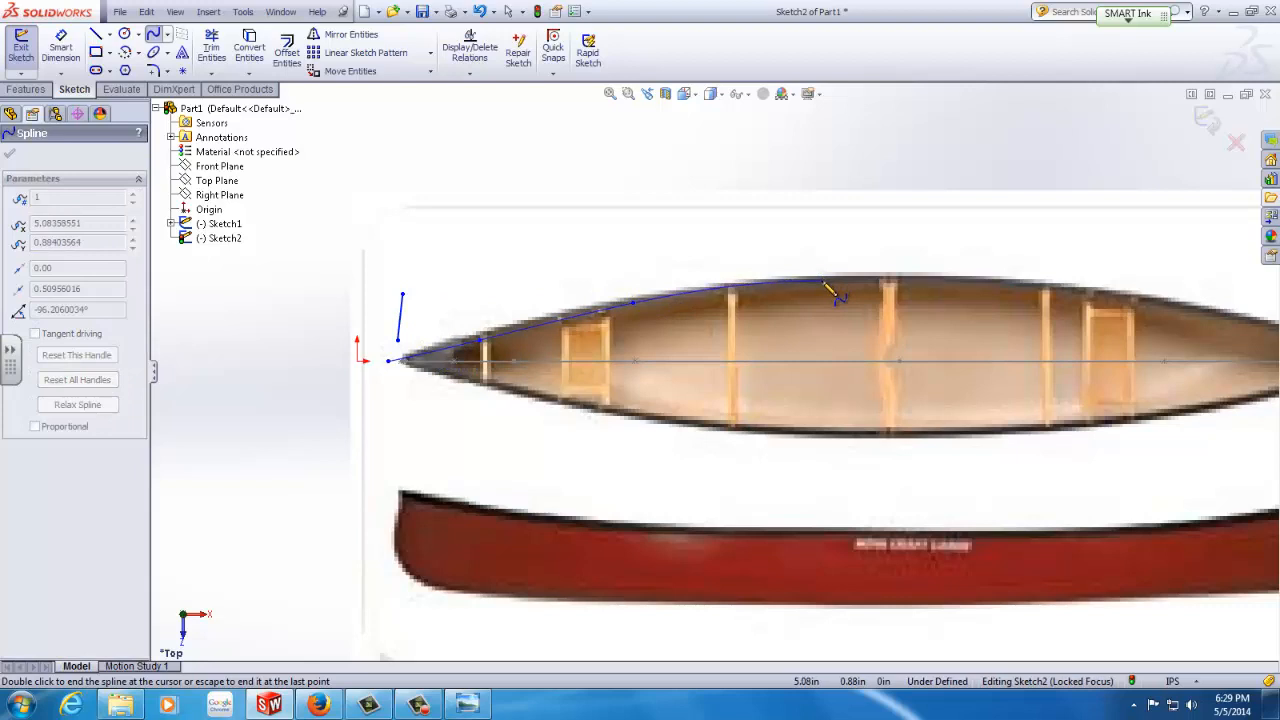
pyautogui.rightClick(903, 303)
pyautogui.click(905, 304)
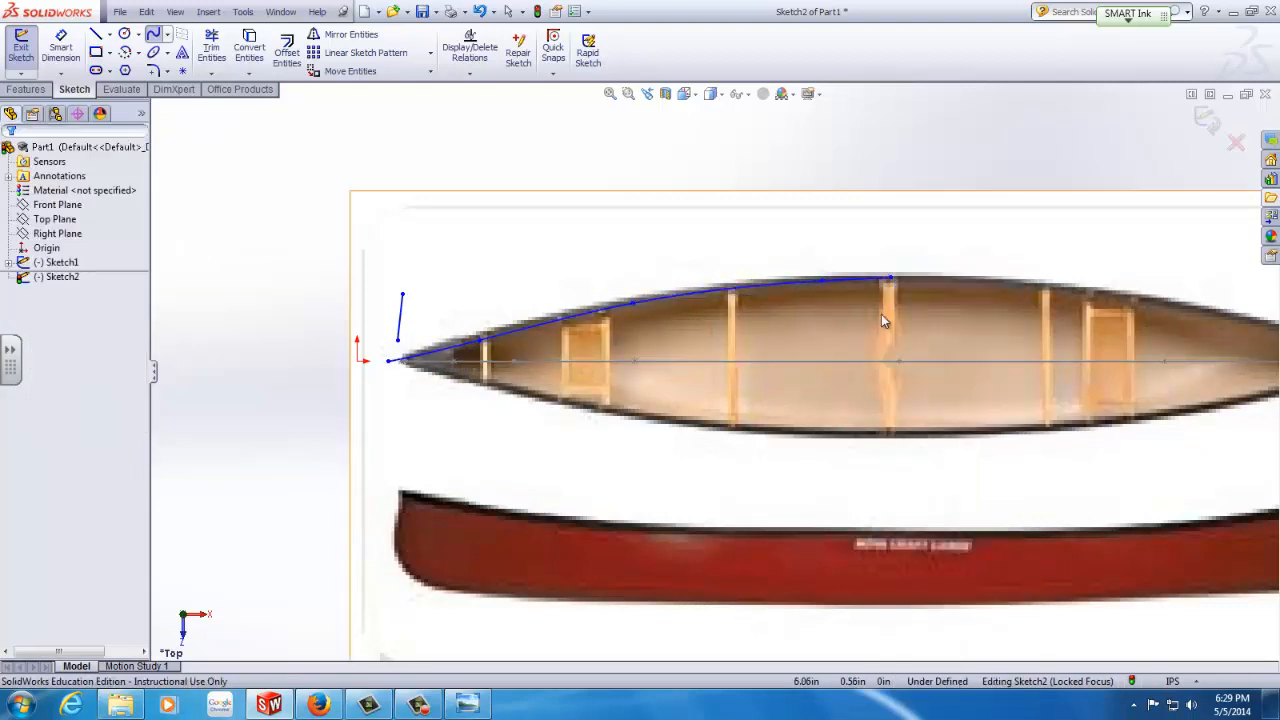
pyautogui.click(400, 322)
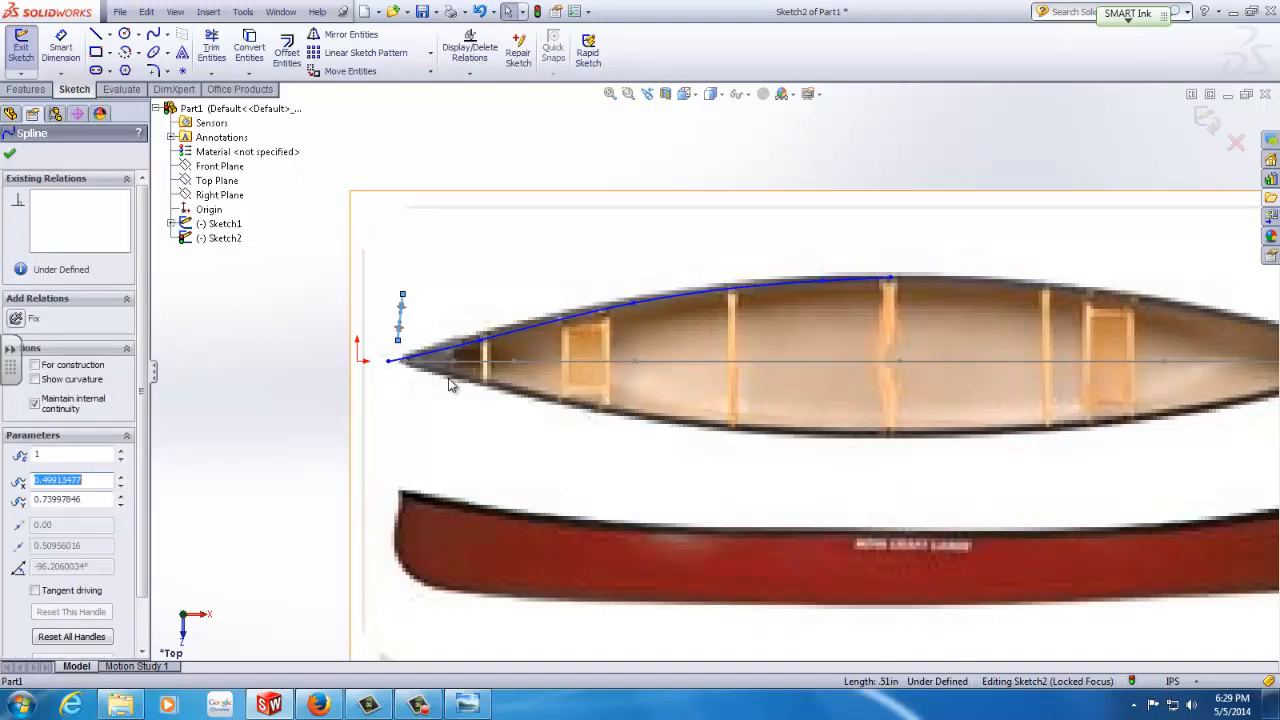
pyautogui.press('Delete')
# Examine from several angles how the plan view spline's left end lines up with the side profile's upper corner.
pyautogui.scroll(-4, 383, 386)
pyautogui.moveTo(431, 382); pyautogui.dragTo(437, 311, button='middle')
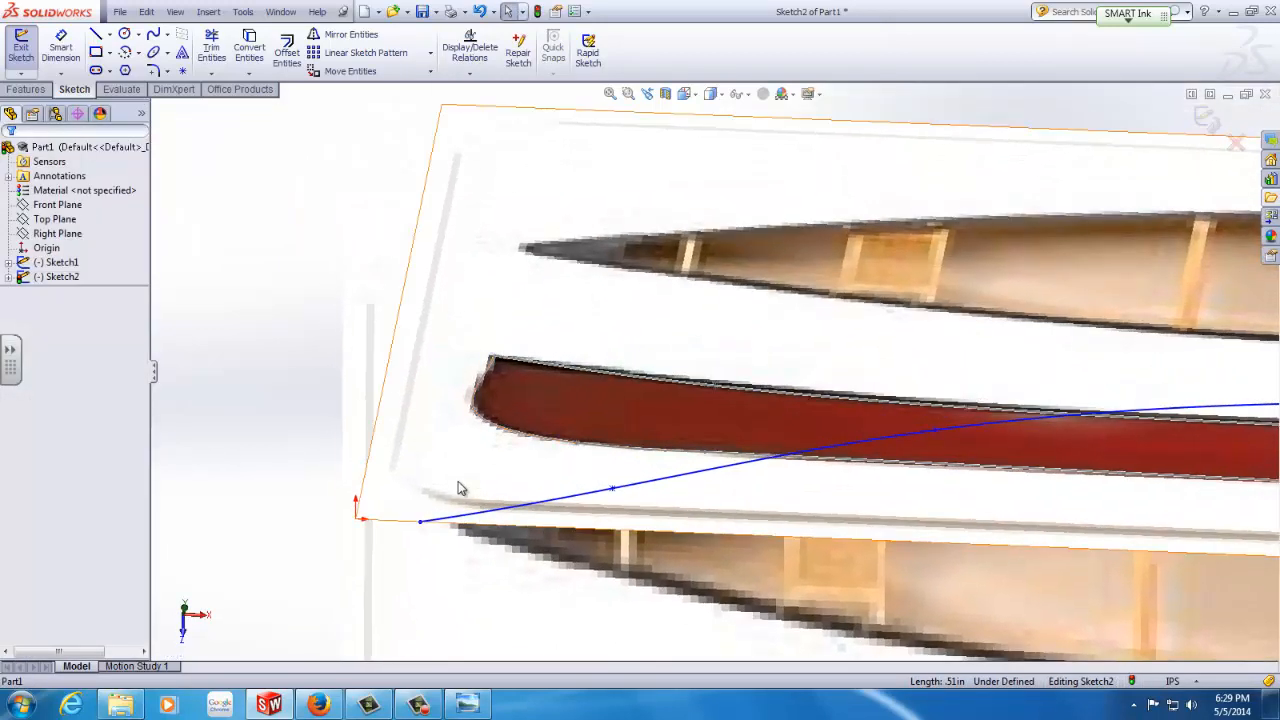
pyautogui.scroll(4, 457, 488)
pyautogui.moveTo(566, 411); pyautogui.dragTo(786, 423, button='middle')
pyautogui.scroll(4, 772, 473)
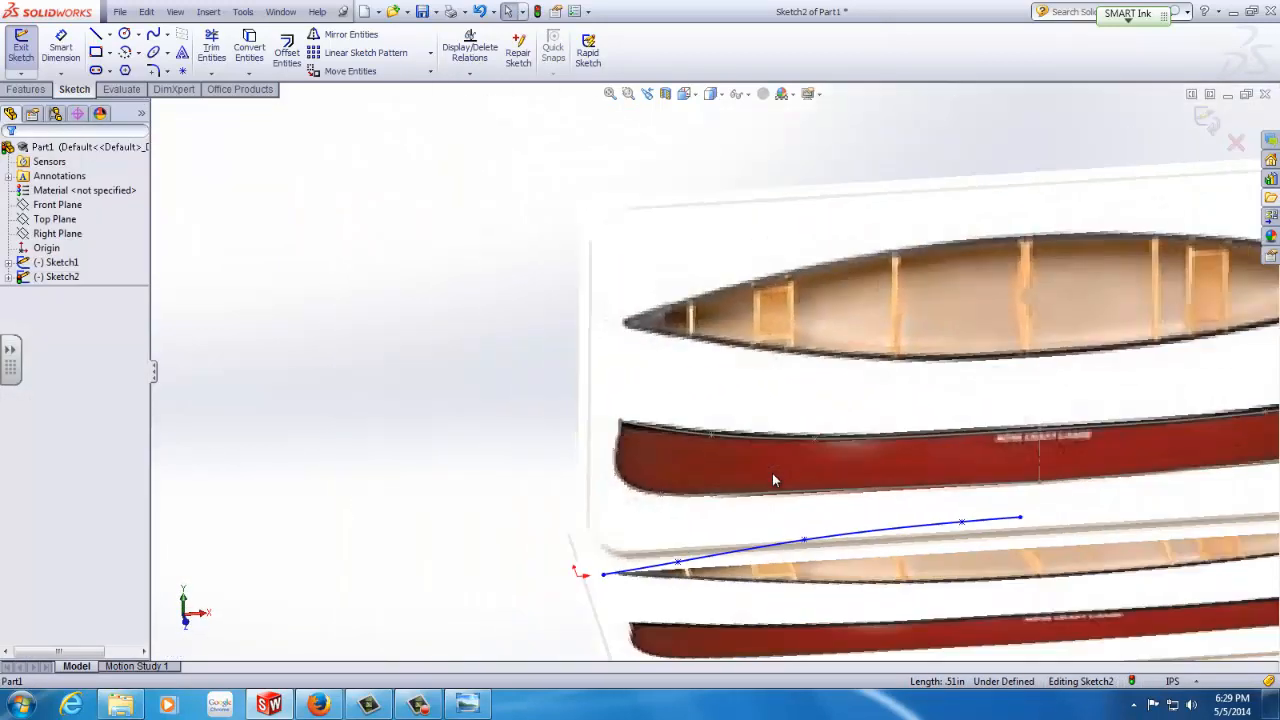
pyautogui.scroll(-3, 851, 486)
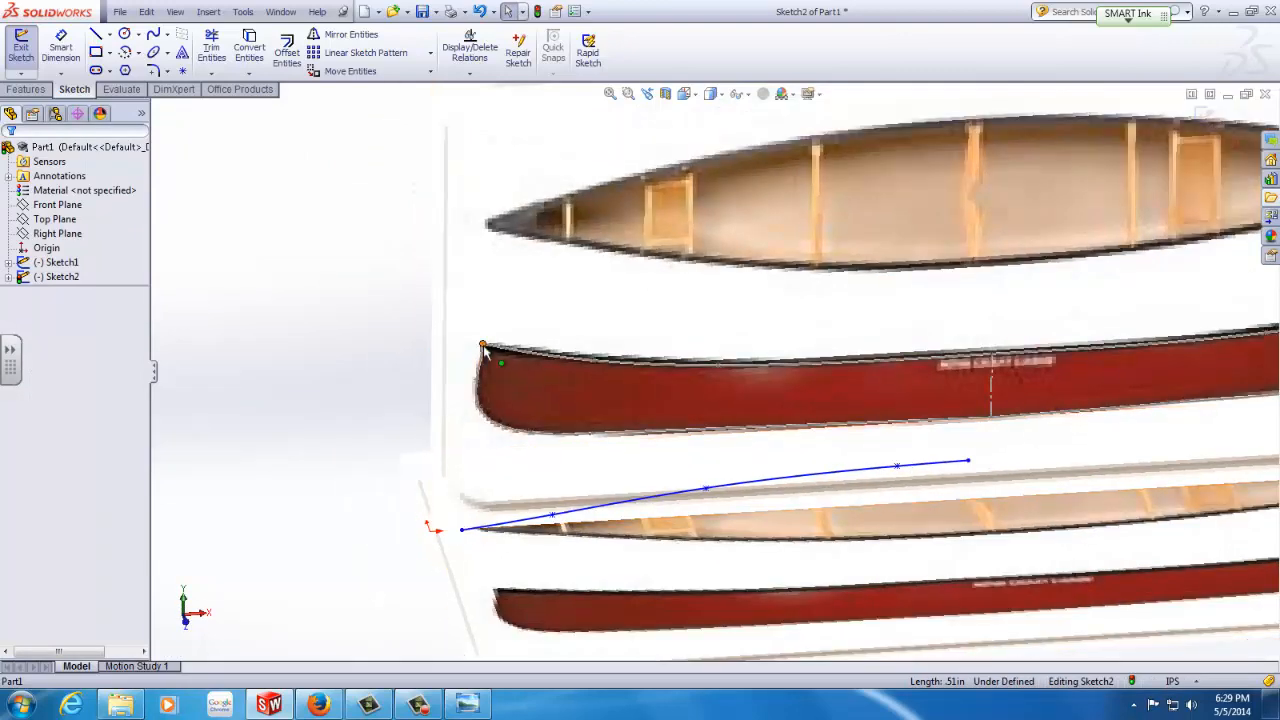
pyautogui.moveTo(677, 446); pyautogui.dragTo(830, 517, button='middle')
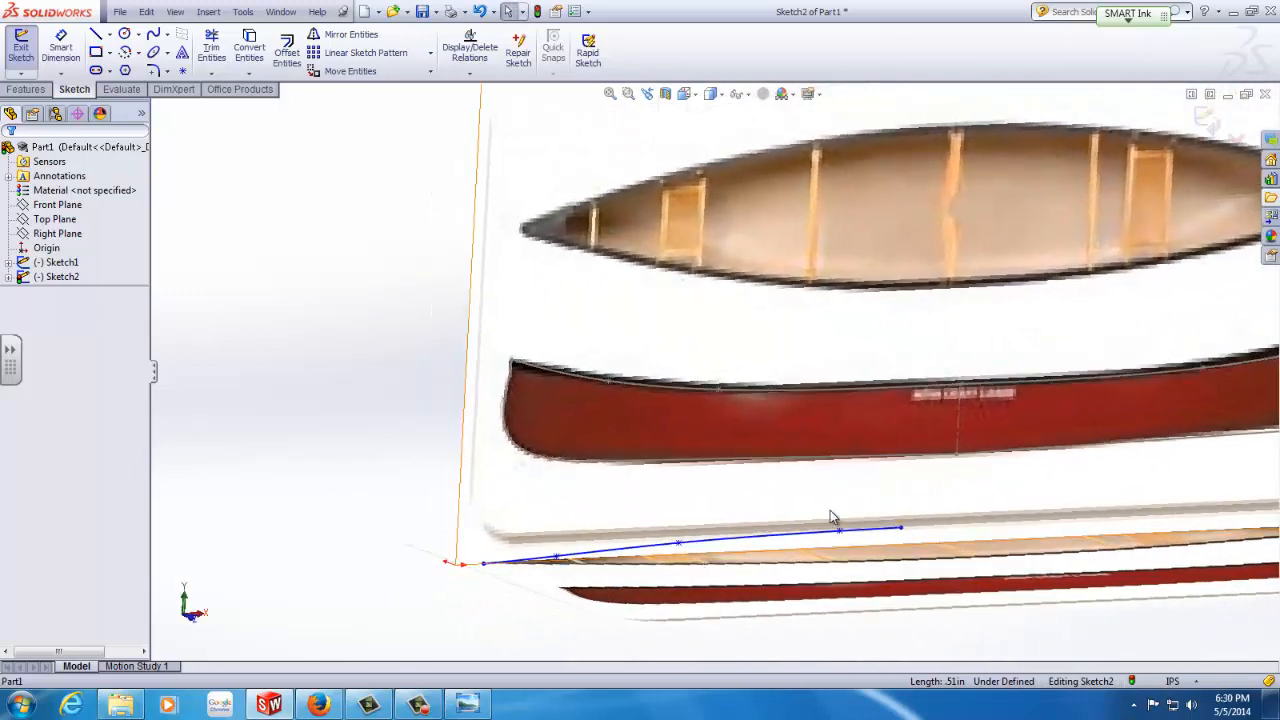
pyautogui.scroll(10, 804, 420)
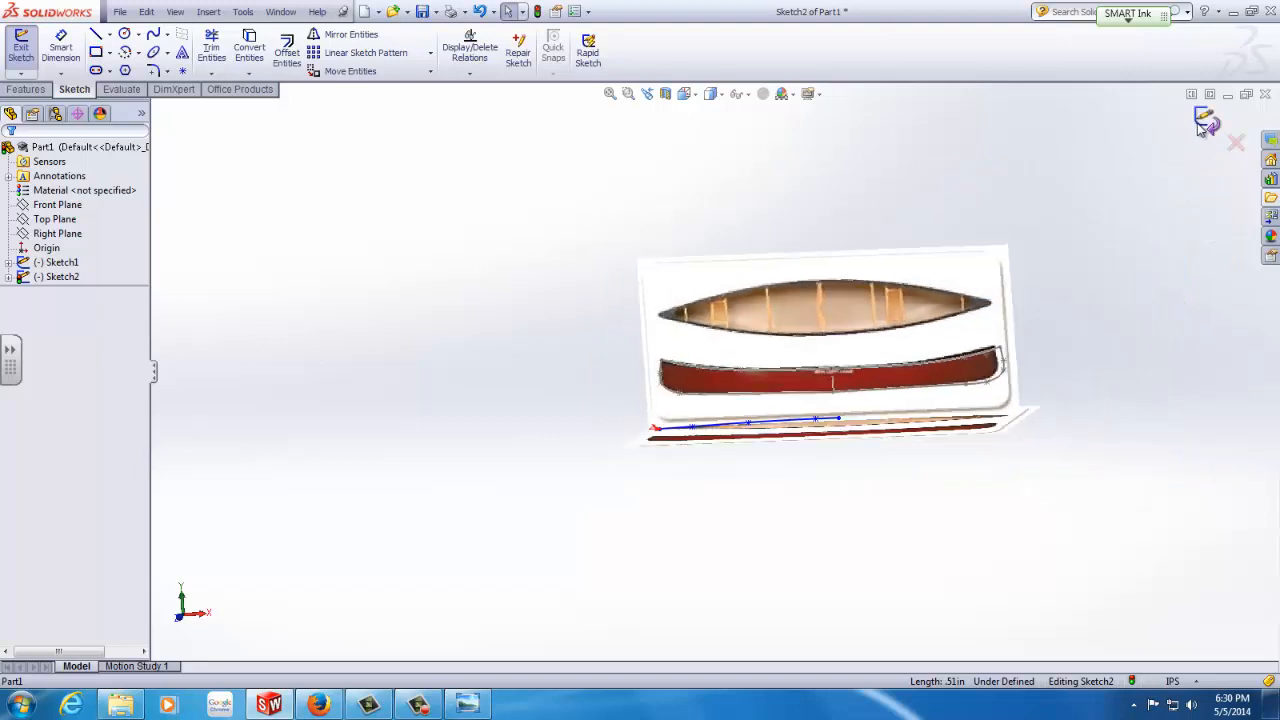
# Close the plan view sketch and reopen the side profile sketch for editing.
pyautogui.click(1203, 127)
pyautogui.moveTo(823, 343); pyautogui.dragTo(851, 331, button='middle')
pyautogui.scroll(-3, 891, 354)
pyautogui.keyDown('ctrl'); pyautogui.click(63, 265); pyautogui.keyUp('ctrl')
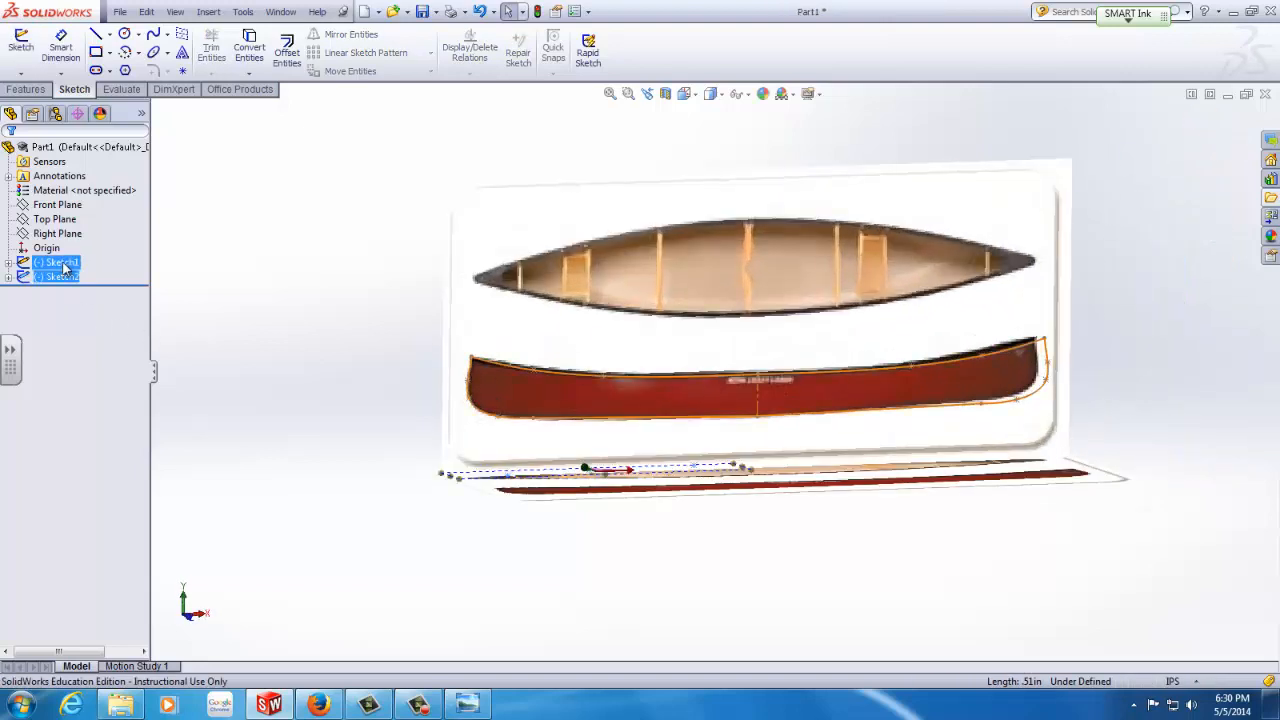
pyautogui.click(58, 263)
pyautogui.click(72, 215)
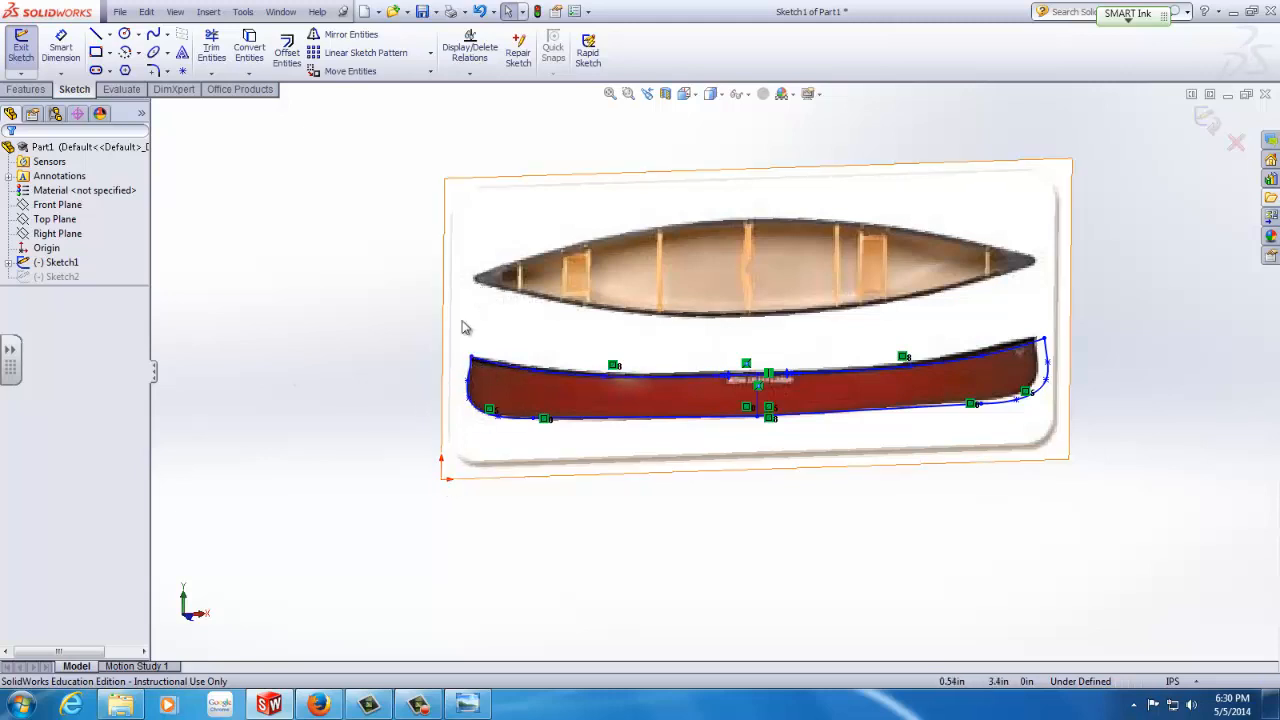
# Move the entire side profile from its upper left corner onto the origin, and close the sketch.
pyautogui.moveTo(324, 463); pyautogui.dragTo(1005, 267)
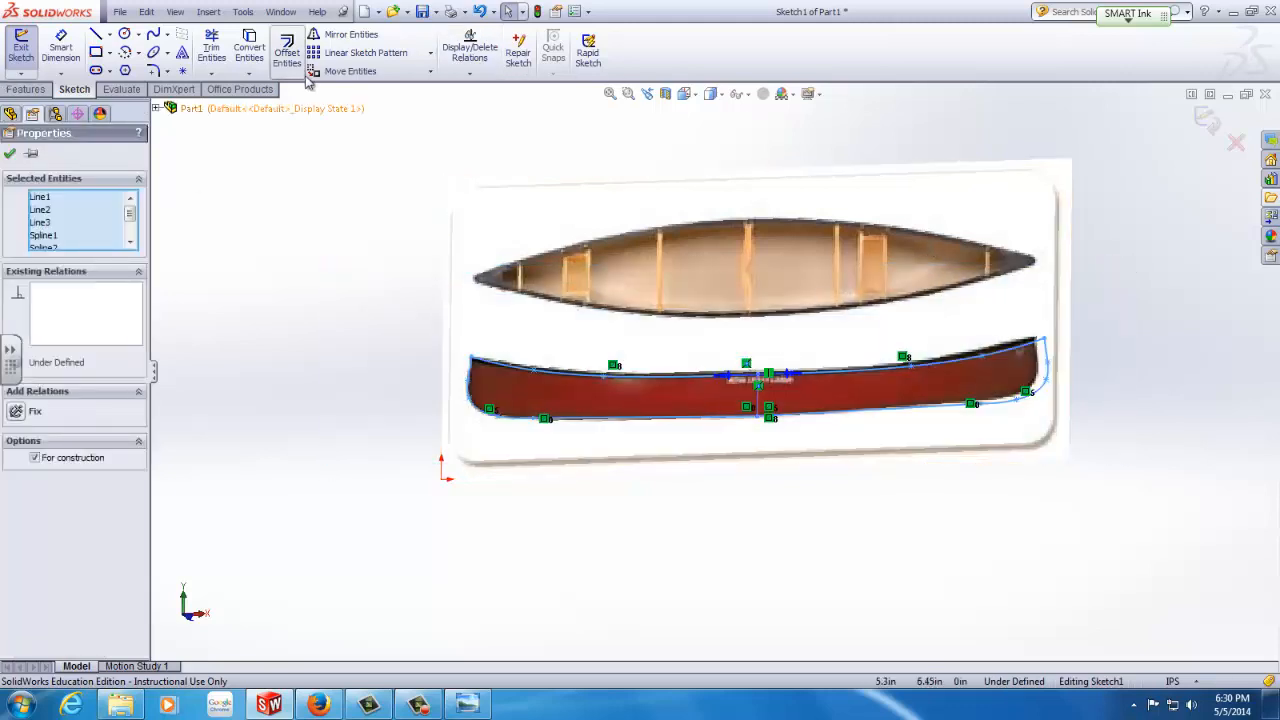
pyautogui.click(345, 71)
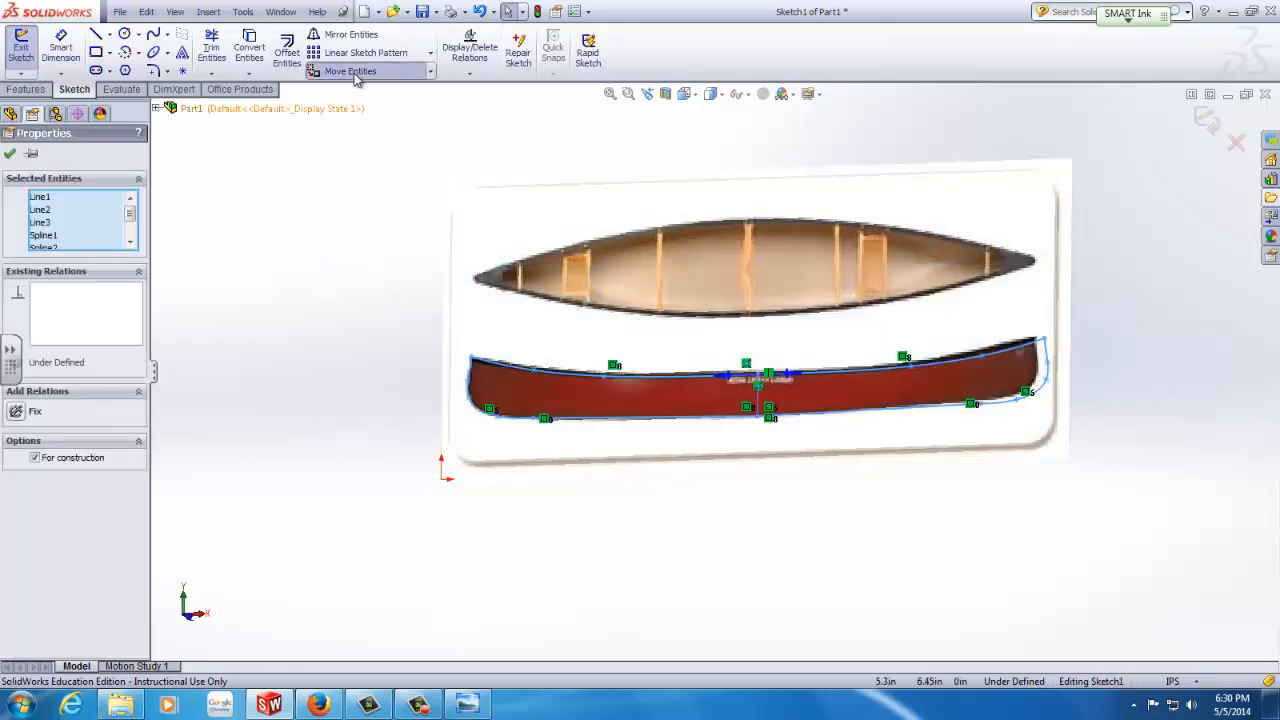
pyautogui.click(474, 362)
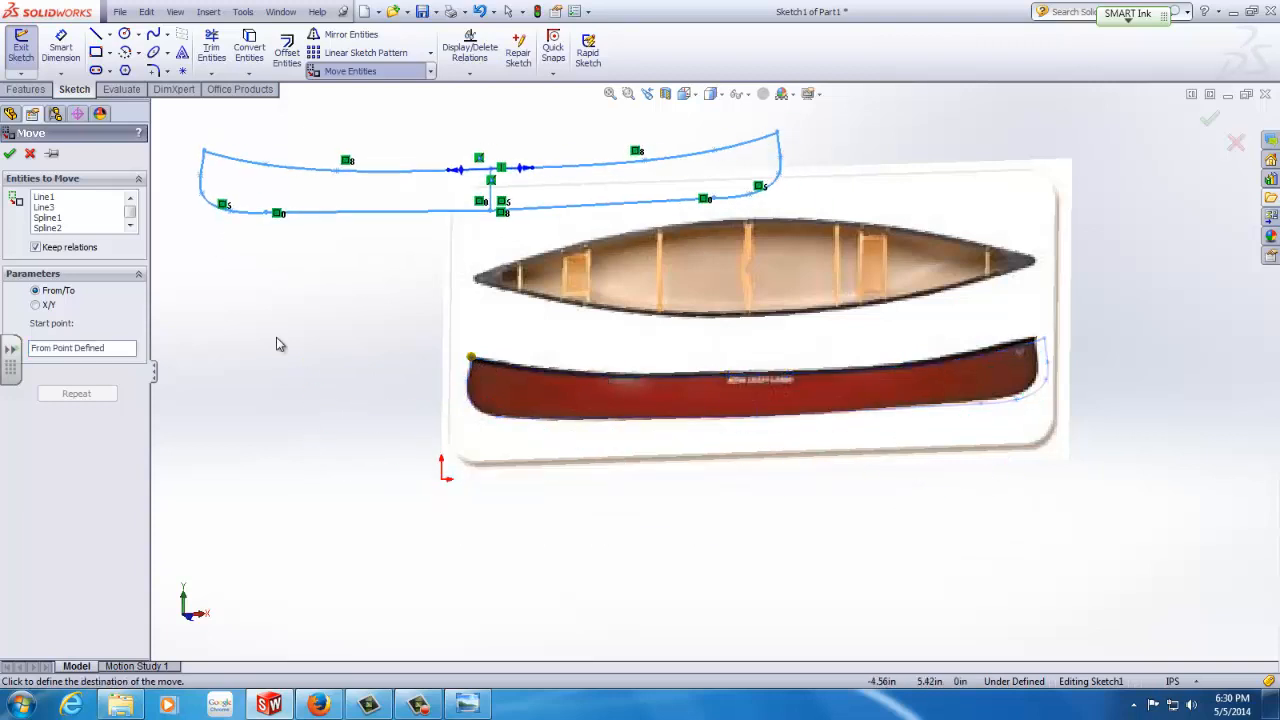
pyautogui.click(445, 484)
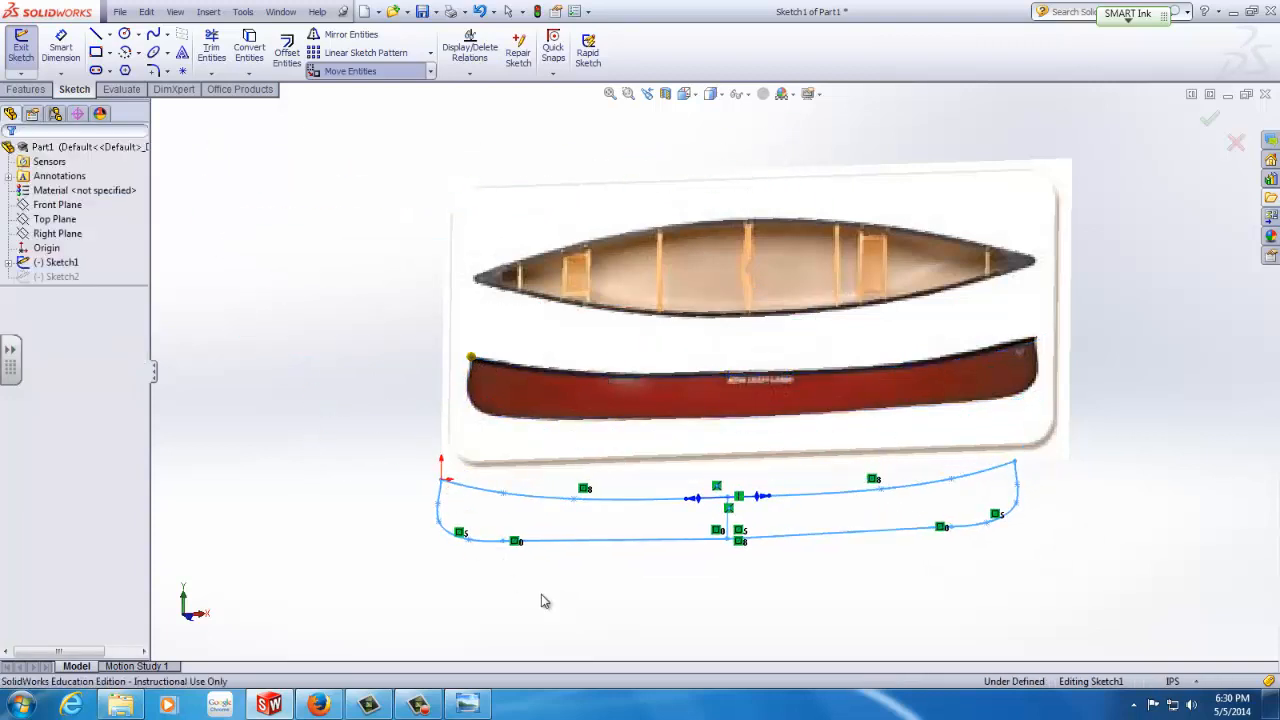
pyautogui.click(1207, 119)
# Reopen the plan view sketch and make the spline's left end coincident with the origin.
pyautogui.moveTo(579, 247)
pyautogui.mouseDown(button='middle')
pyautogui.moveTo(473, 558)
pyautogui.moveTo(496, 519)
pyautogui.mouseUp(button='middle')
pyautogui.scroll(3, 548, 486)
pyautogui.click(50, 276)
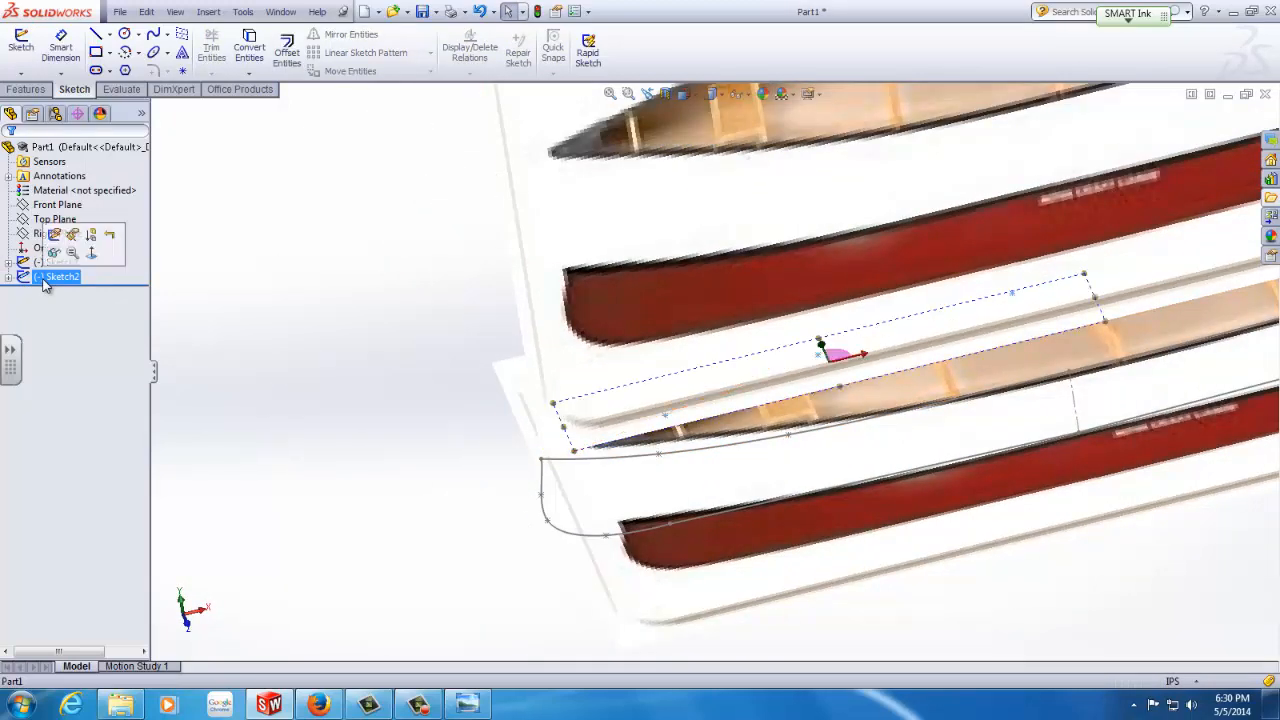
pyautogui.click(52, 232)
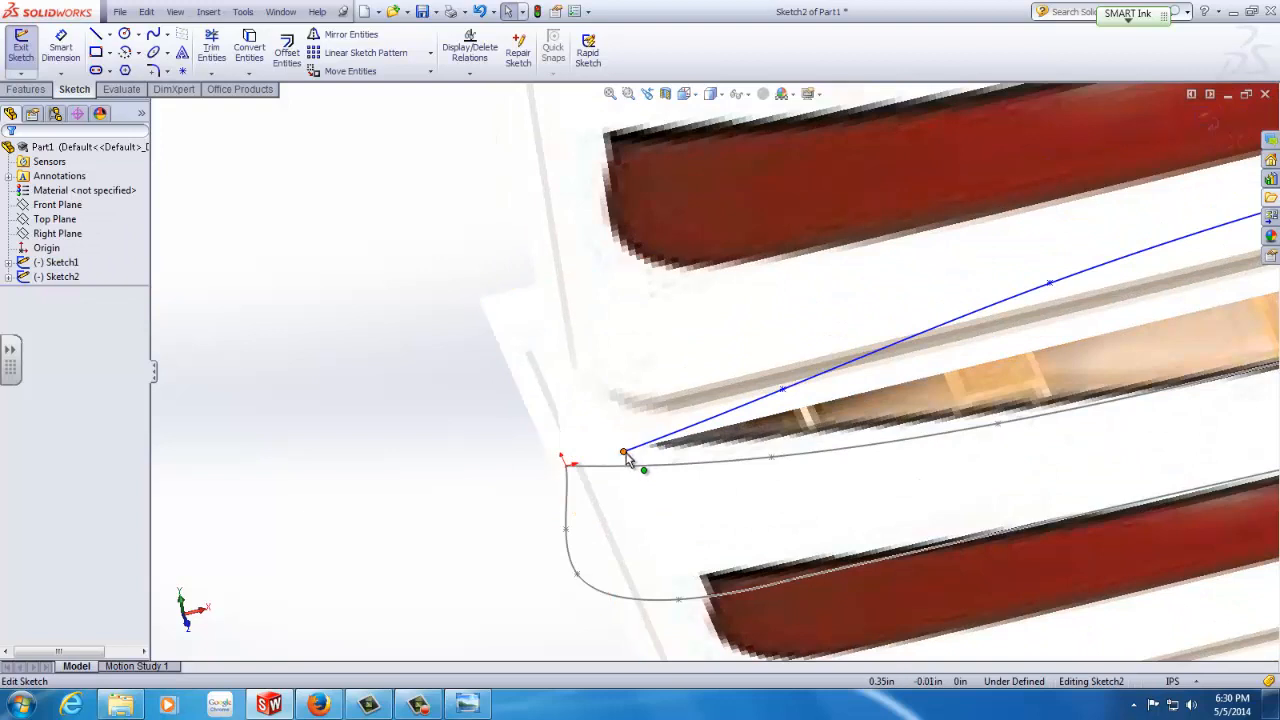
pyautogui.click(623, 451)
pyautogui.keyDown('ctrl'); pyautogui.click(566, 466); pyautogui.keyUp('ctrl')
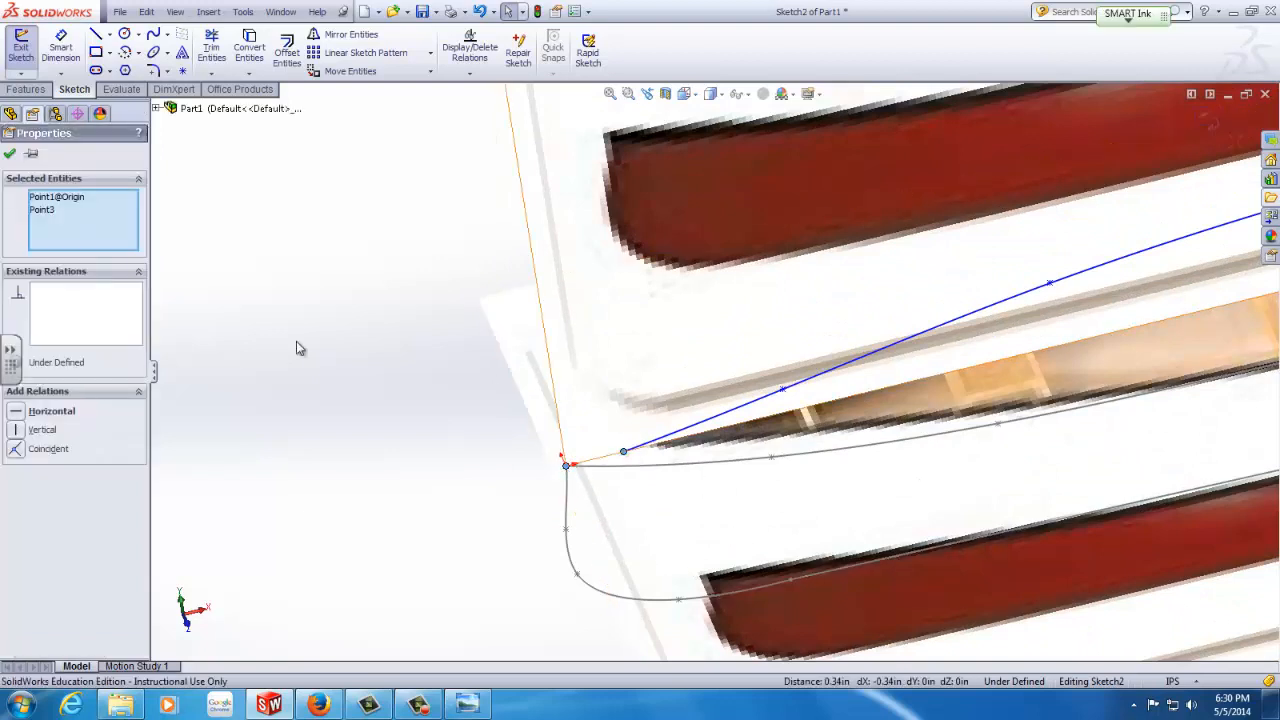
pyautogui.click(40, 448)
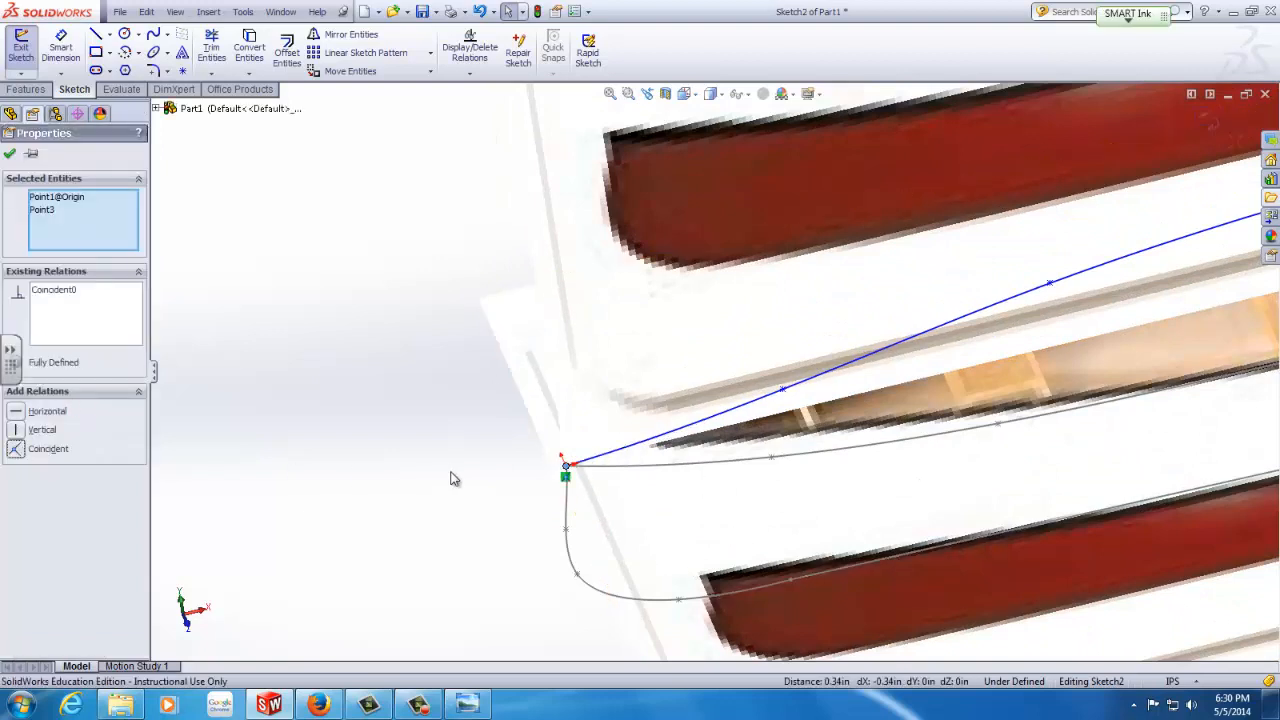
pyautogui.click(322, 439)
# Examine from several angles and from the top how the plan view spline fits the canoe picture.
pyautogui.scroll(5, 438, 406)
pyautogui.moveTo(437, 409); pyautogui.dragTo(505, 515, button='middle')
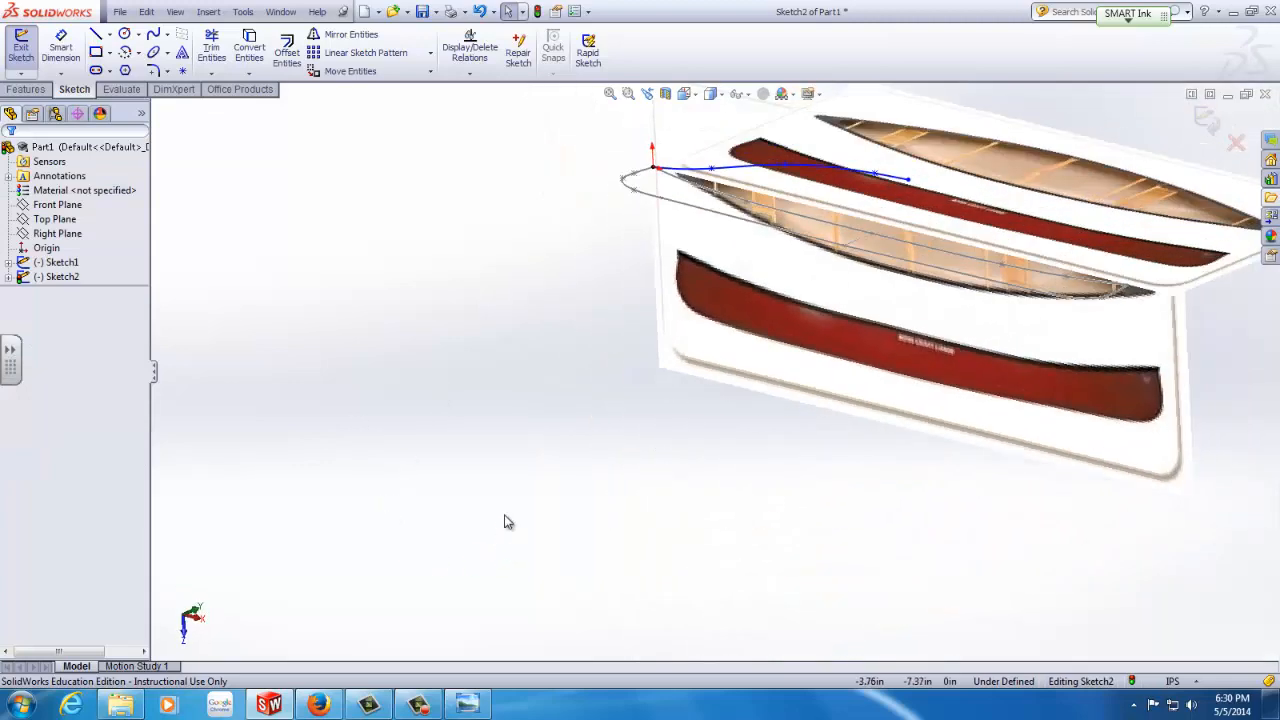
pyautogui.scroll(4, 660, 323)
pyautogui.moveTo(660, 323); pyautogui.dragTo(540, 429, button='middle')
pyautogui.scroll(-4, 772, 240)
pyautogui.moveTo(772, 240); pyautogui.dragTo(950, 160, button='middle')
pyautogui.click(686, 94)
pyautogui.click(706, 133)
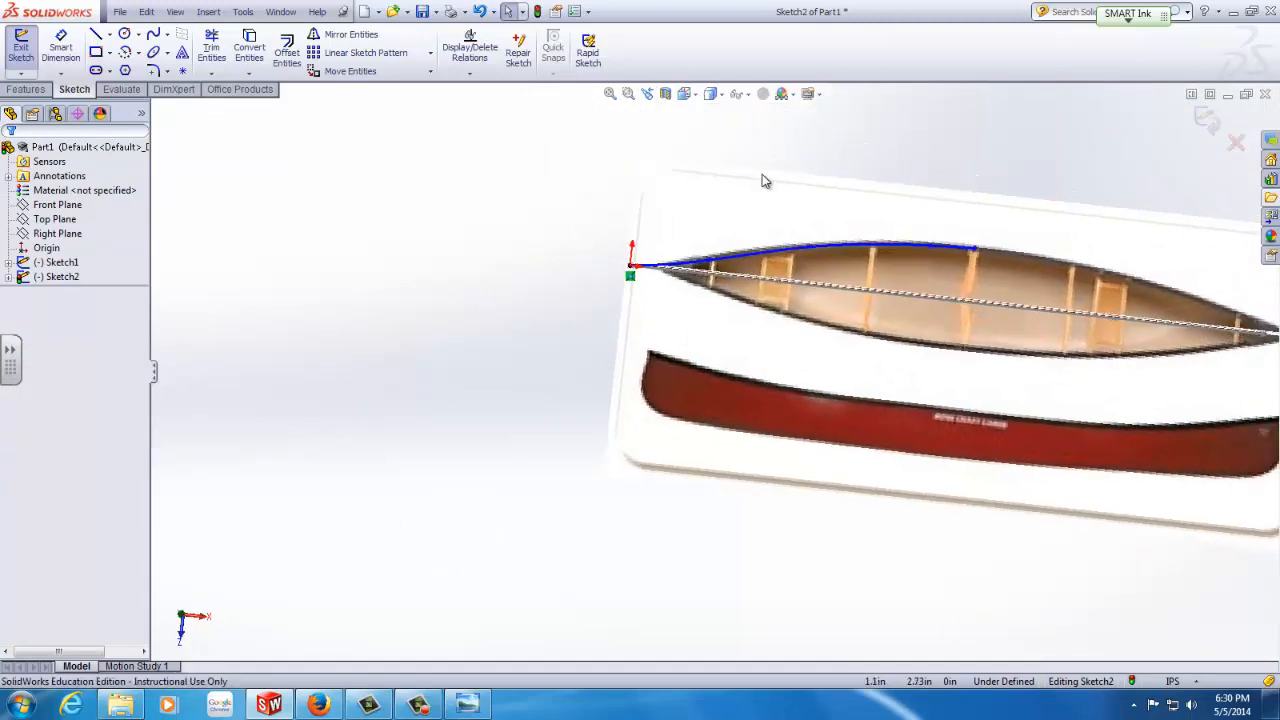
pyautogui.scroll(-4, 434, 304)
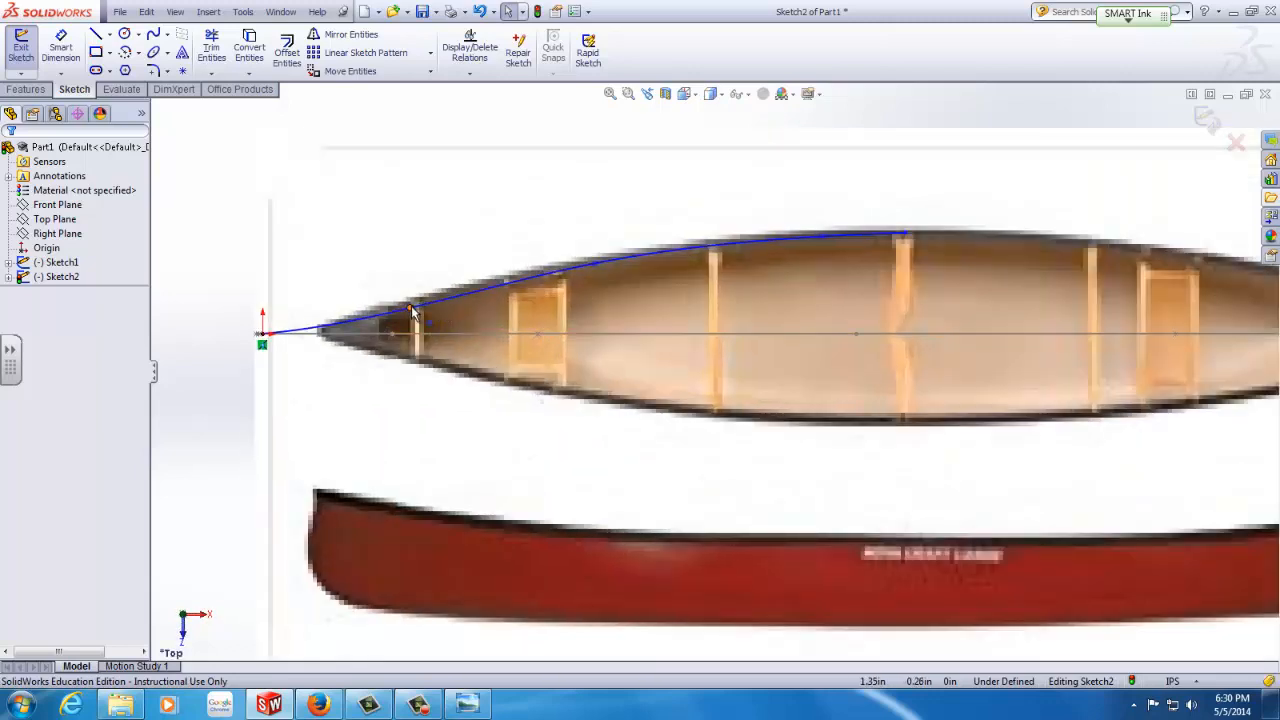
pyautogui.click(411, 308)
pyautogui.scroll(4, 428, 333)
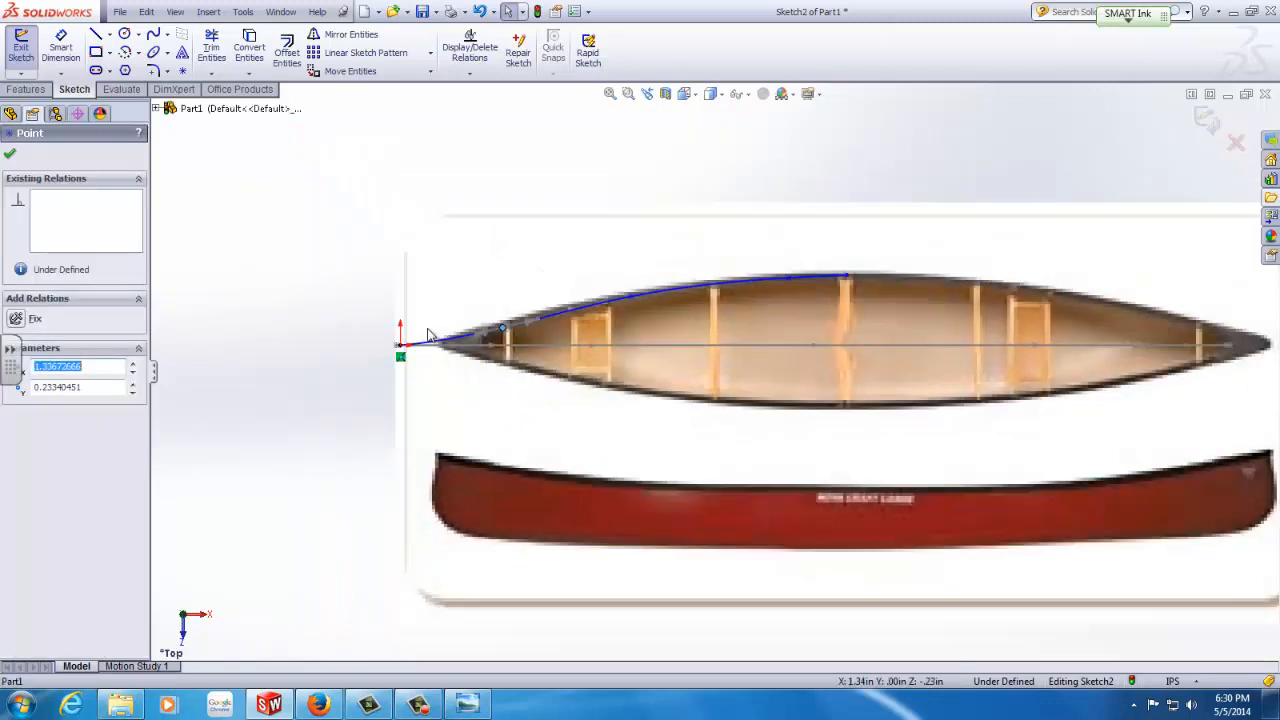
pyautogui.click(547, 271)
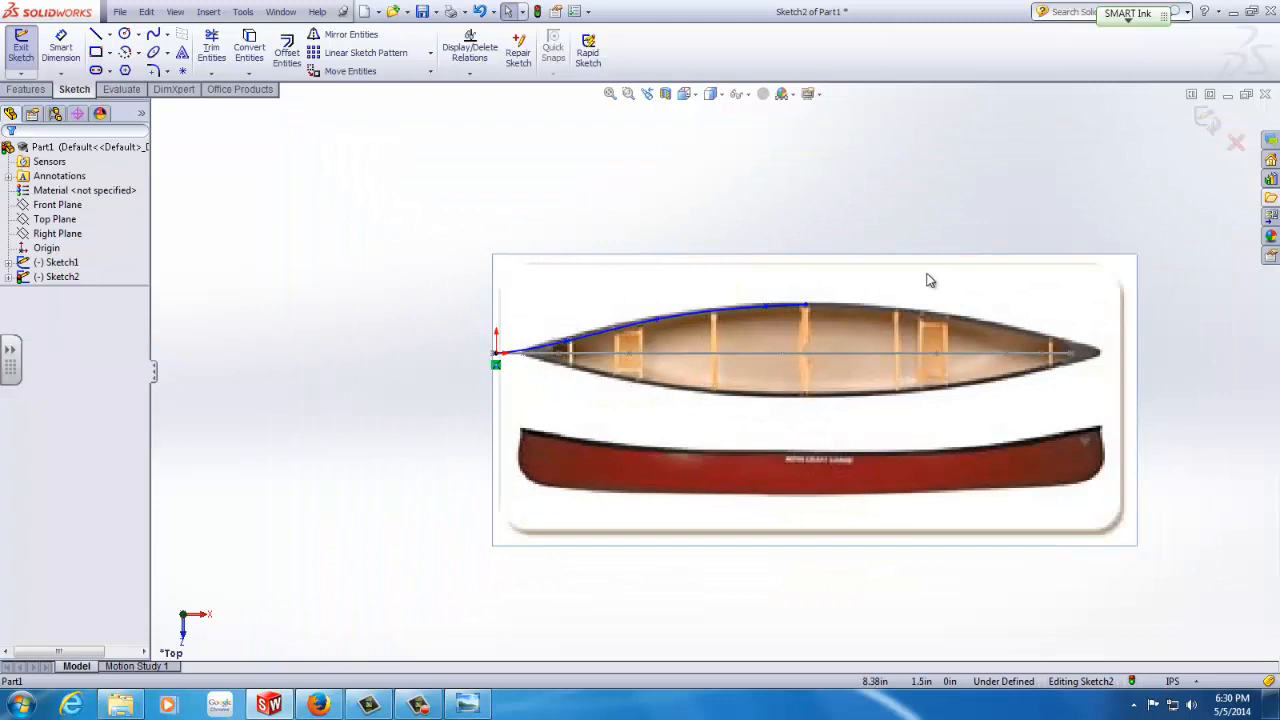
# Shift the plan view sketch picture so that the canoe's left tip sits on the origin.
pyautogui.rightClick(756, 272)
pyautogui.click(649, 283)
pyautogui.click(582, 291)
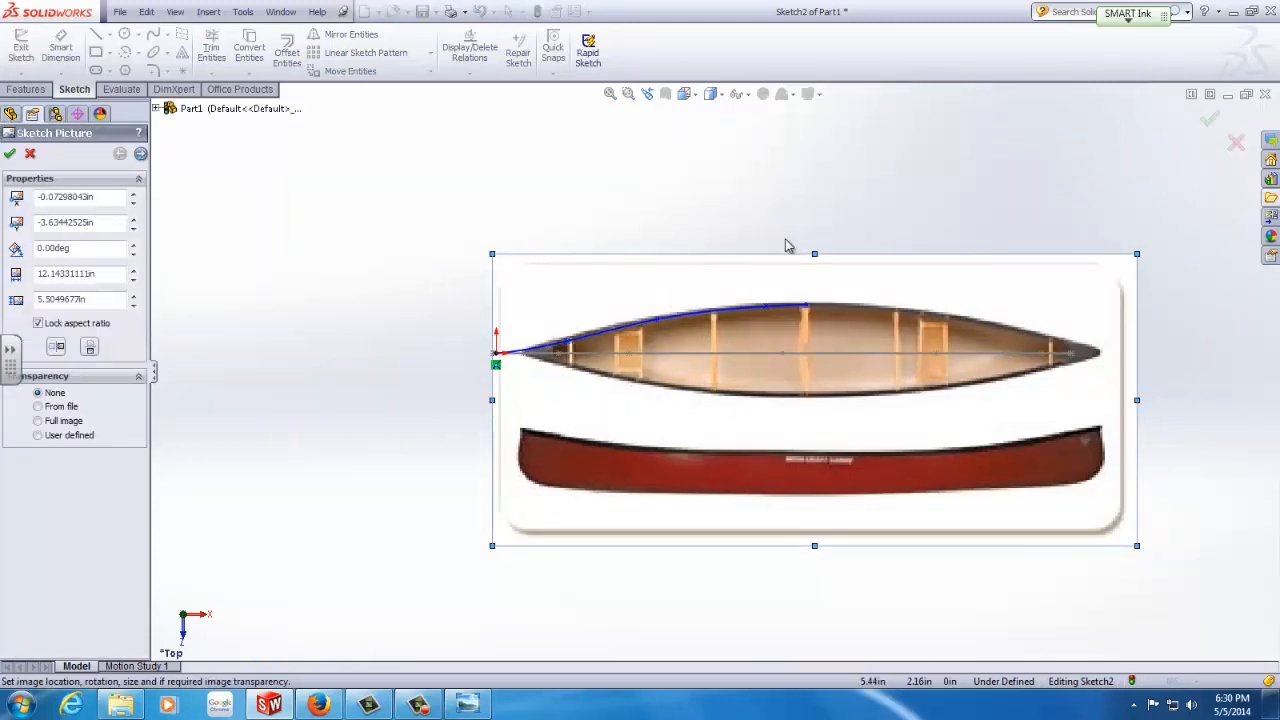
pyautogui.scroll(-2, 815, 295)
pyautogui.scroll(1, 718, 310)
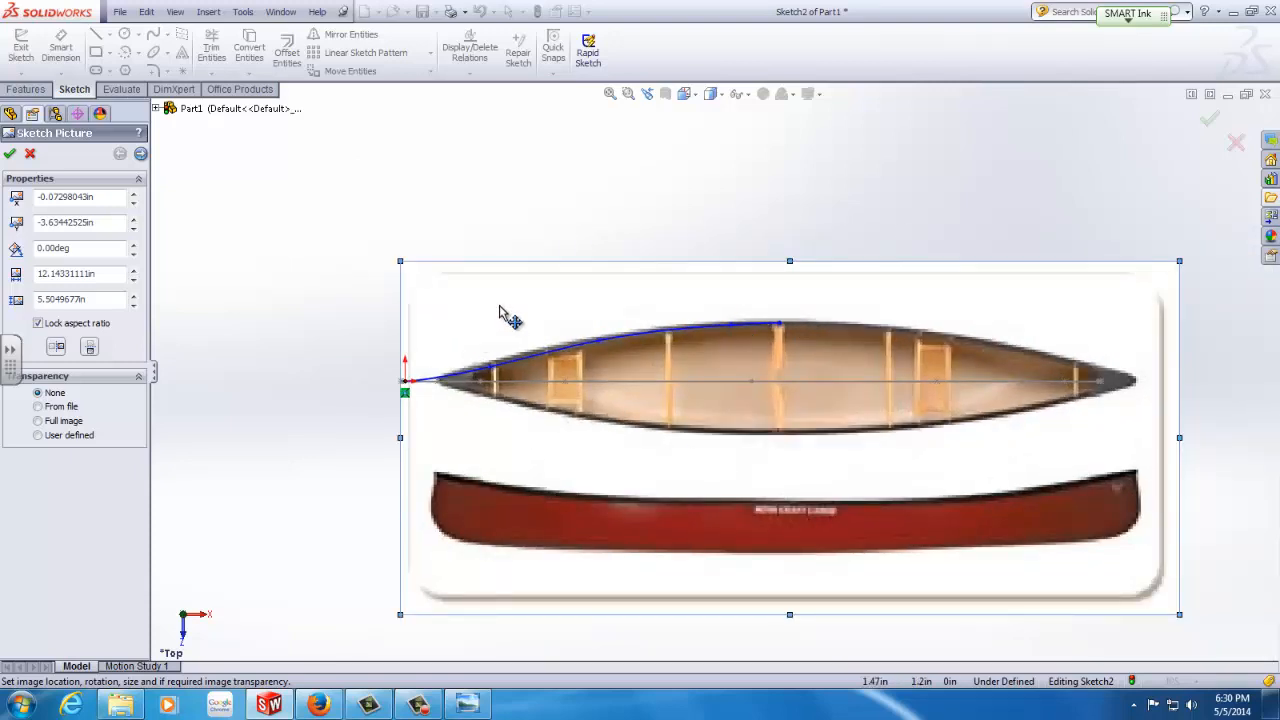
pyautogui.moveTo(505, 311); pyautogui.dragTo(473, 306)
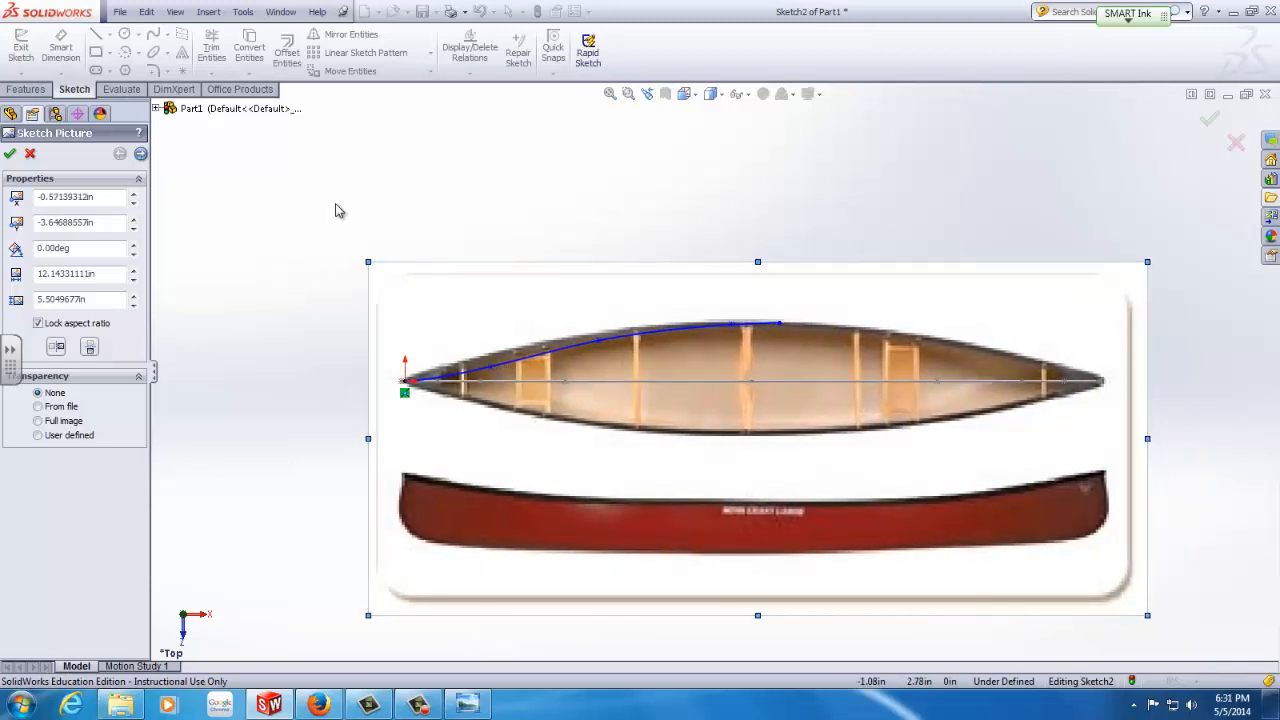
pyautogui.click(10, 156)
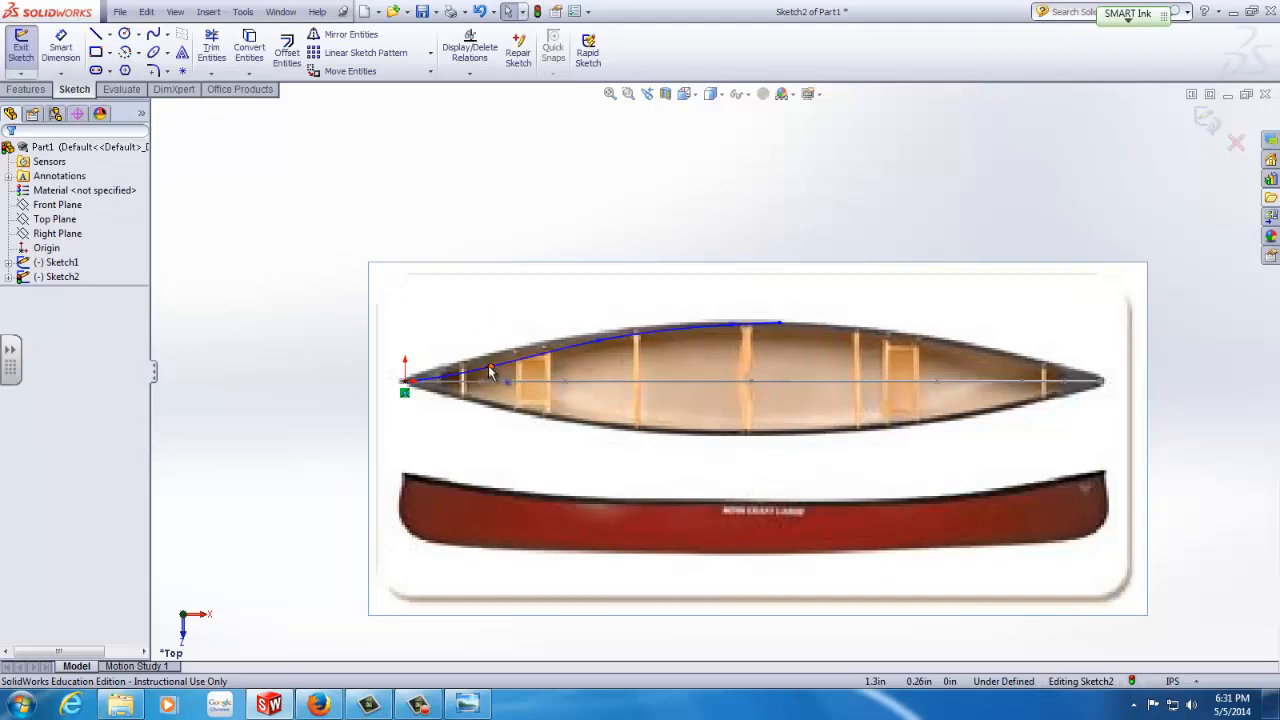
# Adjust the spline's points to follow the canoe's upper edge, ending at the middle crossbar, and close the sketch.
pyautogui.click(489, 366)
pyautogui.moveTo(488, 356); pyautogui.dragTo(487, 355)
pyautogui.moveTo(600, 340)
pyautogui.mouseDown()
pyautogui.moveTo(605, 318)
pyautogui.moveTo(608, 334)
pyautogui.mouseUp()
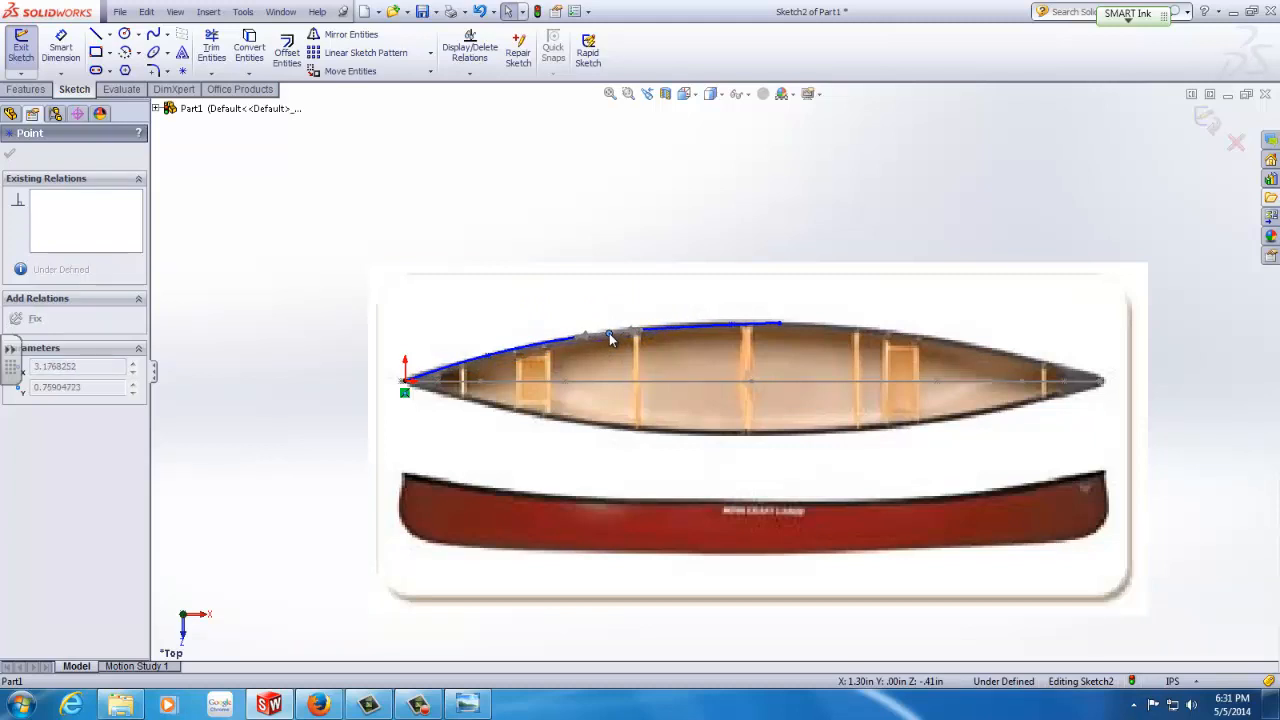
pyautogui.moveTo(777, 321); pyautogui.dragTo(747, 326)
pyautogui.click(296, 380)
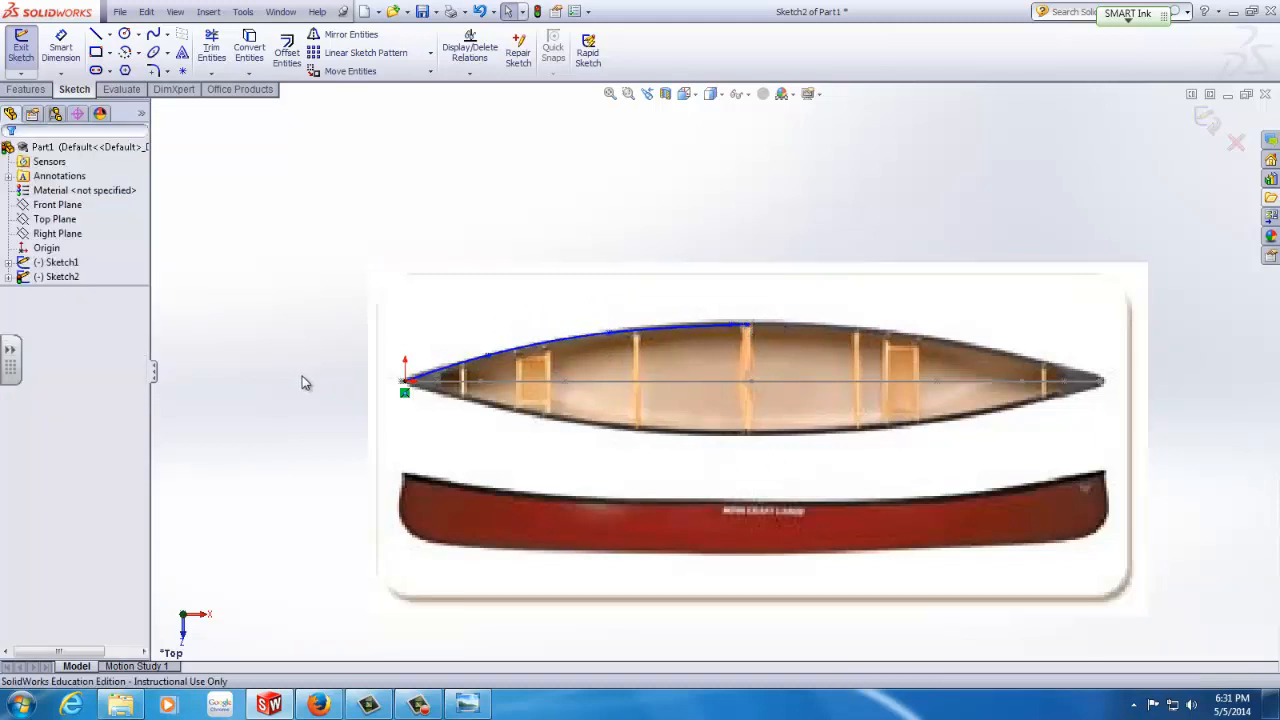
pyautogui.click(1200, 121)
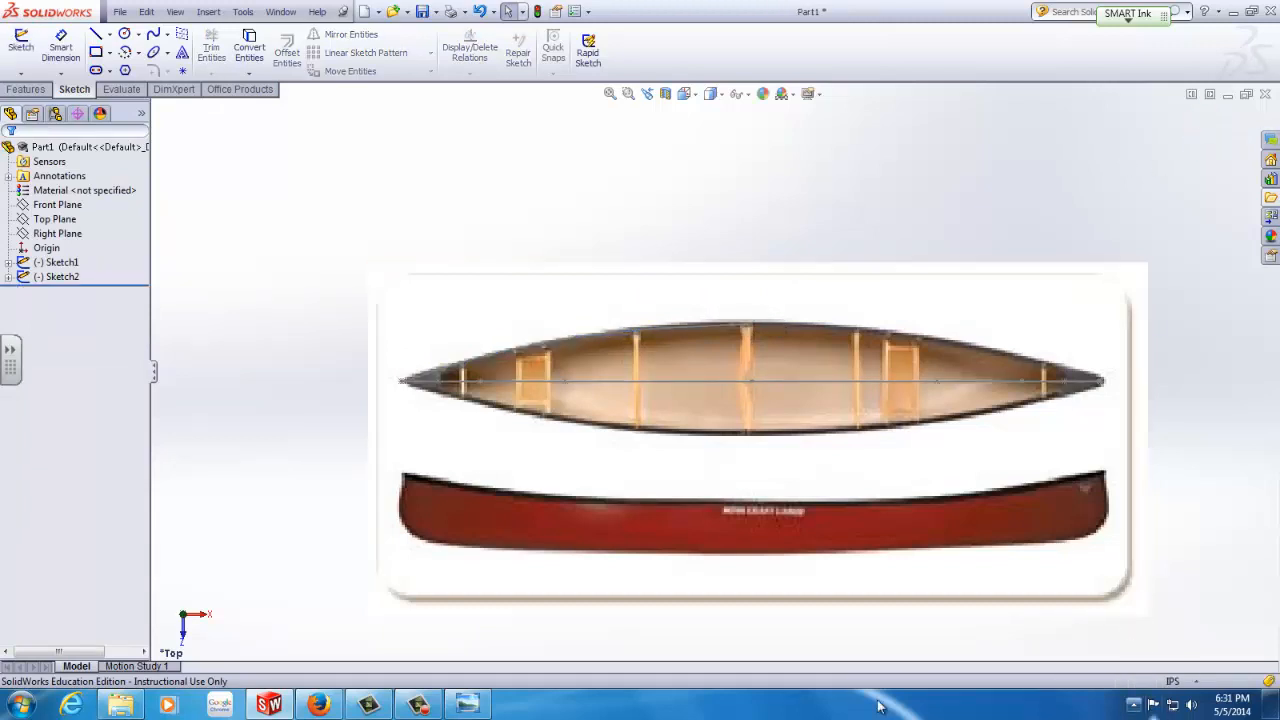
pyautogui.click(477, 706)
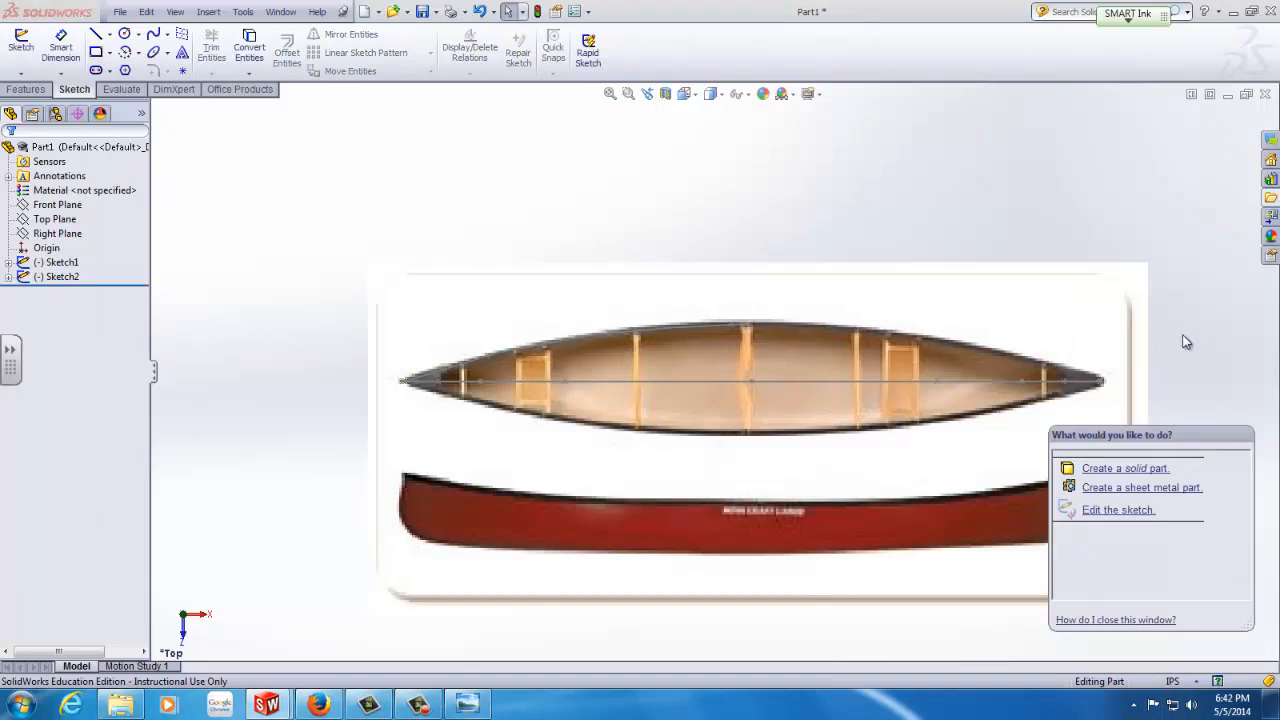
pyautogui.moveTo(1185, 435); pyautogui.dragTo(1208, 468)
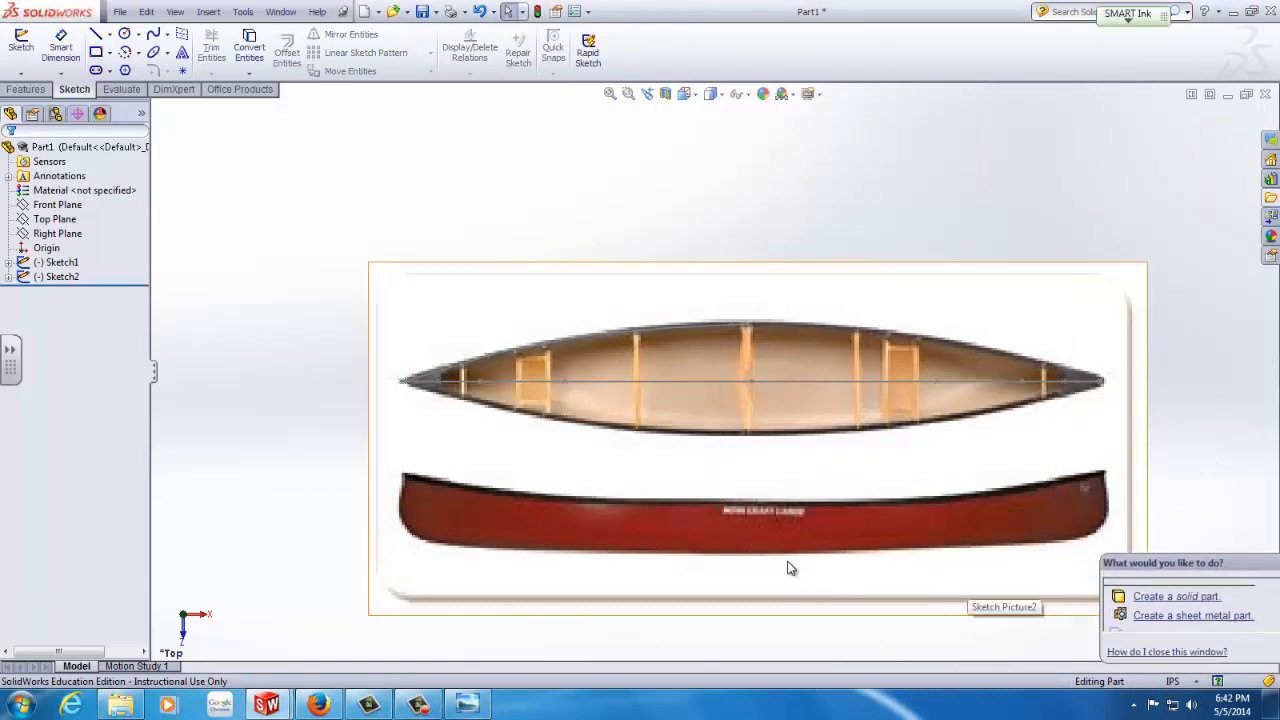
# Reopen the plan view sketch and draw a vertical construction line about 1.28 in long from the spline's middle end toward the side profile.
pyautogui.scroll(3, 711, 440)
pyautogui.scroll(-3, 685, 358)
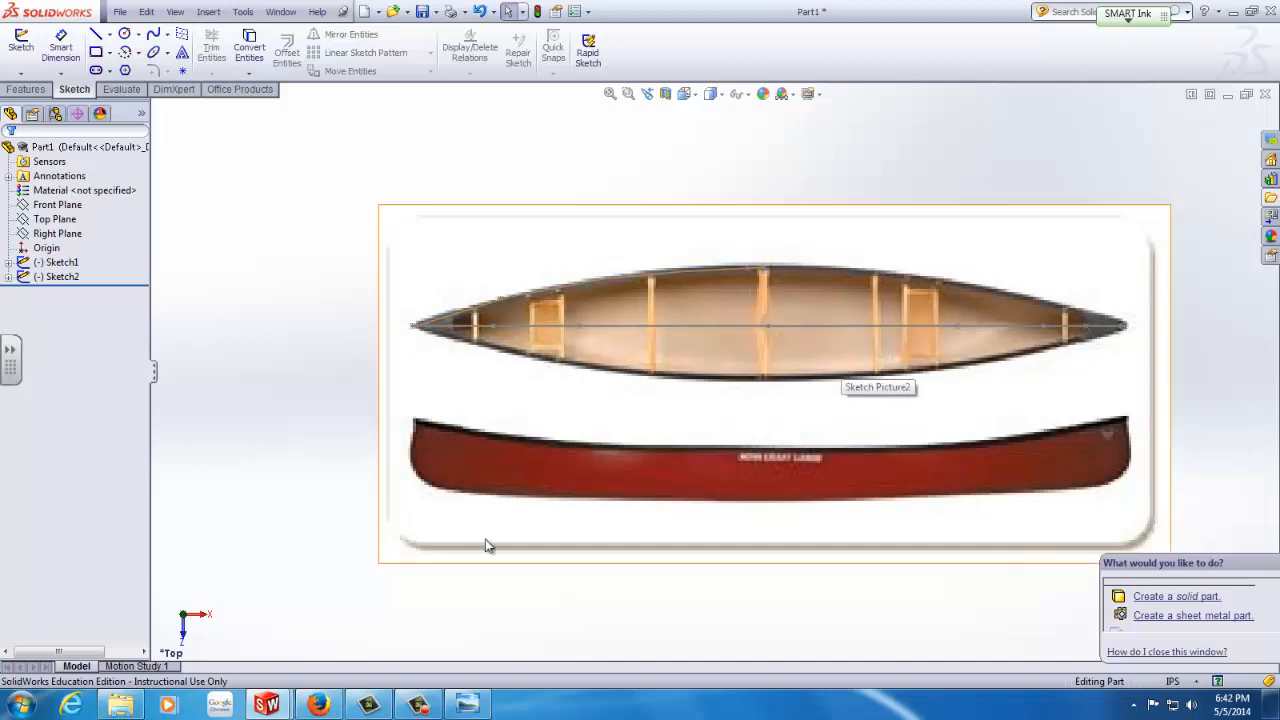
pyautogui.moveTo(487, 545)
pyautogui.mouseDown(button='middle')
pyautogui.moveTo(497, 434)
pyautogui.moveTo(446, 429)
pyautogui.moveTo(491, 451)
pyautogui.moveTo(451, 413)
pyautogui.moveTo(563, 400)
pyautogui.moveTo(480, 477)
pyautogui.moveTo(570, 521)
pyautogui.moveTo(584, 510)
pyautogui.moveTo(421, 569)
pyautogui.mouseUp(button='middle')
pyautogui.moveTo(312, 553)
pyautogui.mouseDown(button='middle')
pyautogui.moveTo(414, 506)
pyautogui.moveTo(466, 509)
pyautogui.moveTo(647, 467)
pyautogui.moveTo(642, 542)
pyautogui.moveTo(800, 386)
pyautogui.moveTo(777, 529)
pyautogui.moveTo(843, 245)
pyautogui.moveTo(874, 238)
pyautogui.mouseUp(button='middle')
pyautogui.scroll(-6, 846, 286)
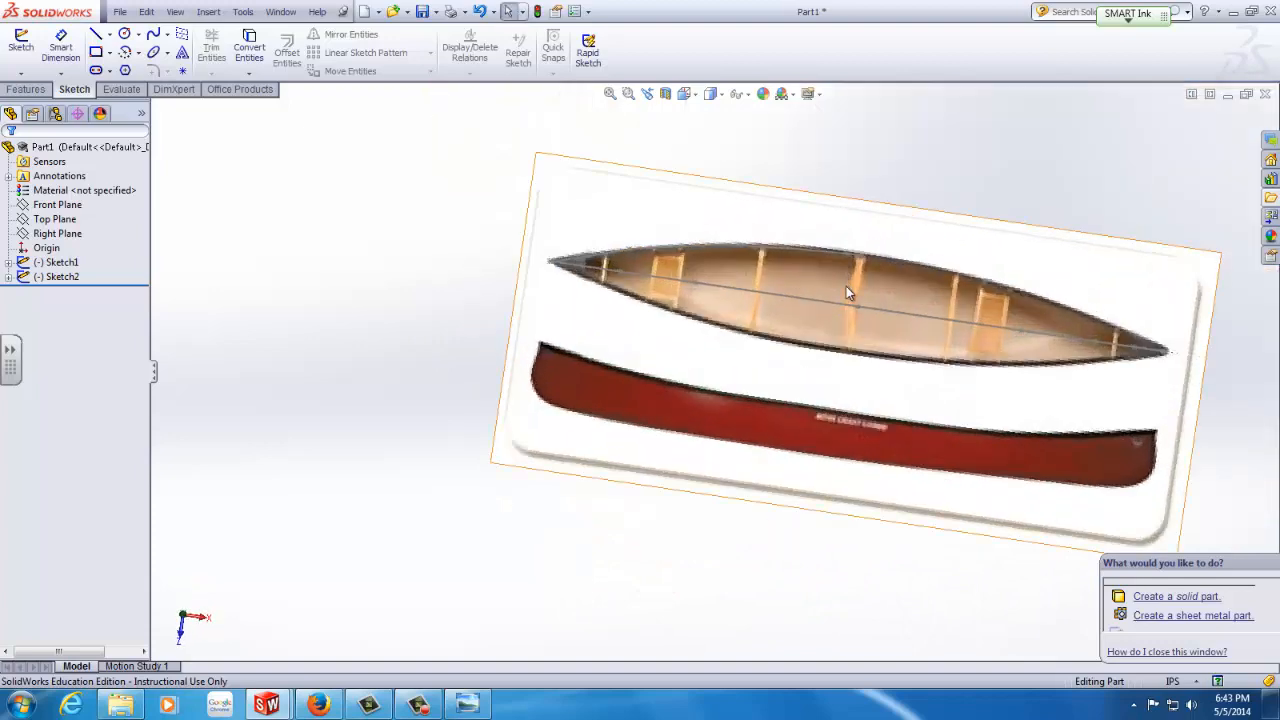
pyautogui.moveTo(817, 286)
pyautogui.mouseDown(button='middle')
pyautogui.moveTo(832, 252)
pyautogui.moveTo(820, 286)
pyautogui.mouseUp(button='middle')
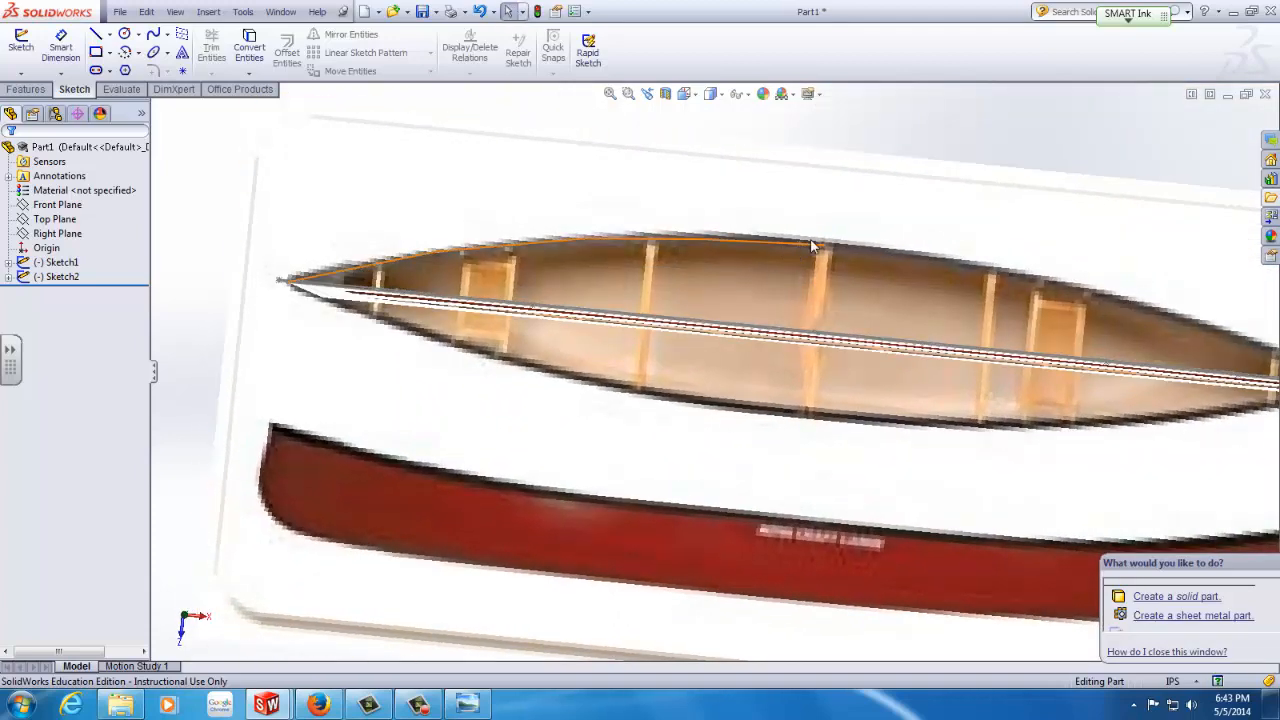
pyautogui.click(53, 278)
pyautogui.click(64, 233)
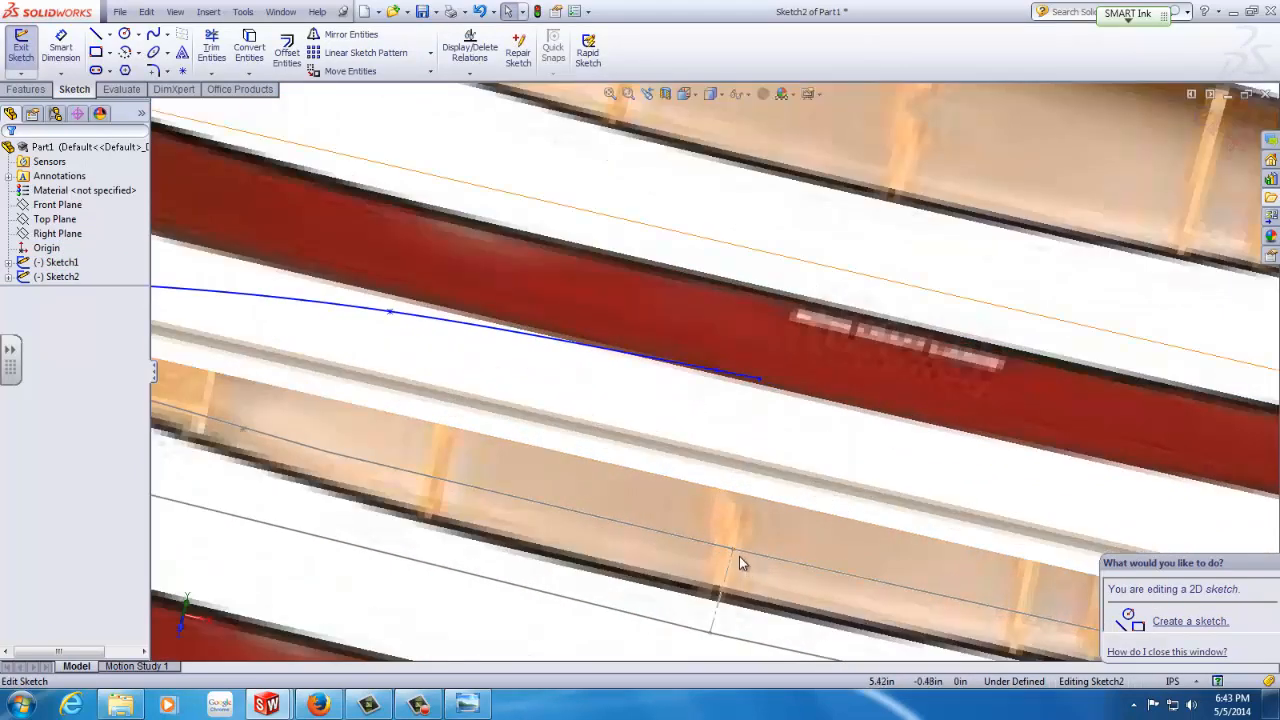
pyautogui.click(95, 33)
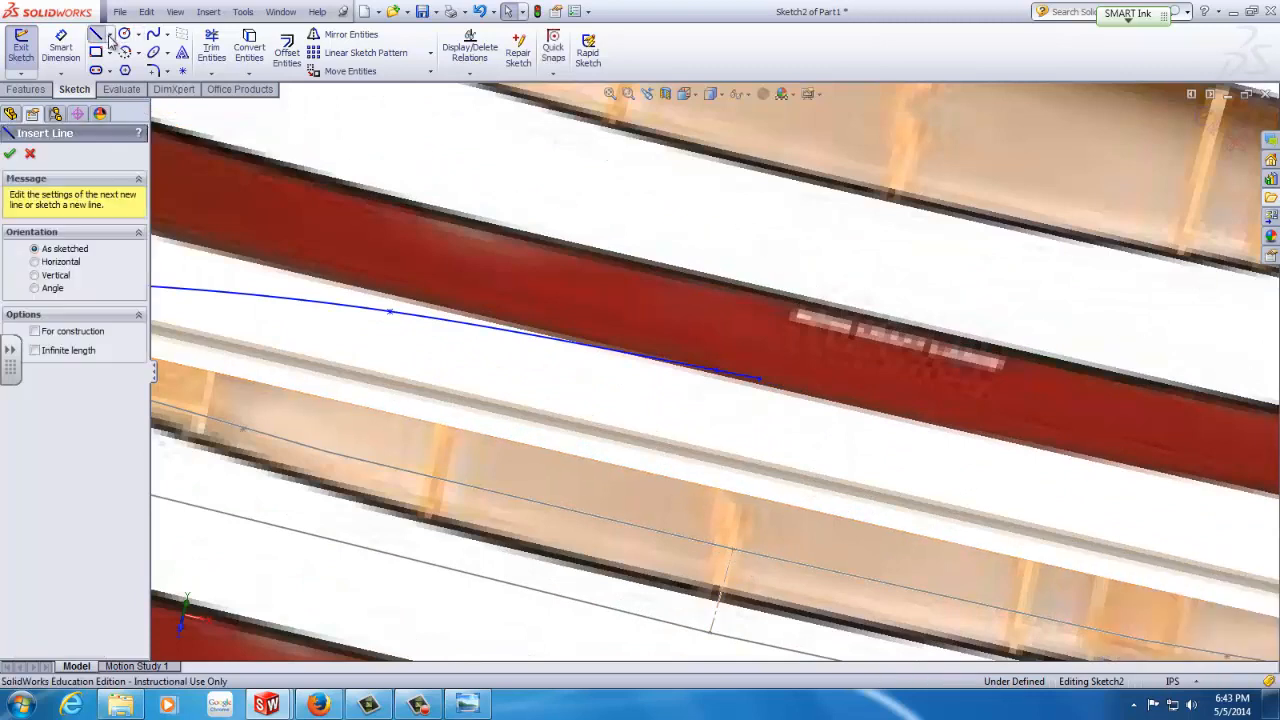
pyautogui.click(761, 381)
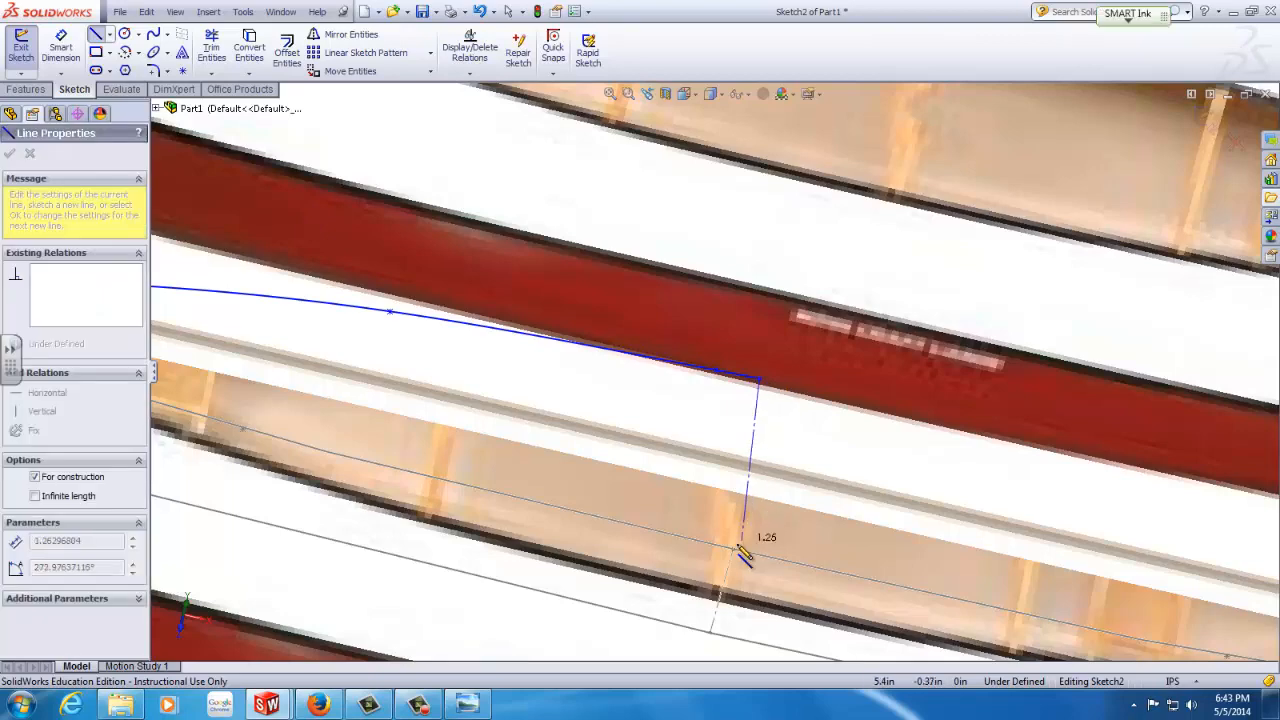
pyautogui.click(733, 545)
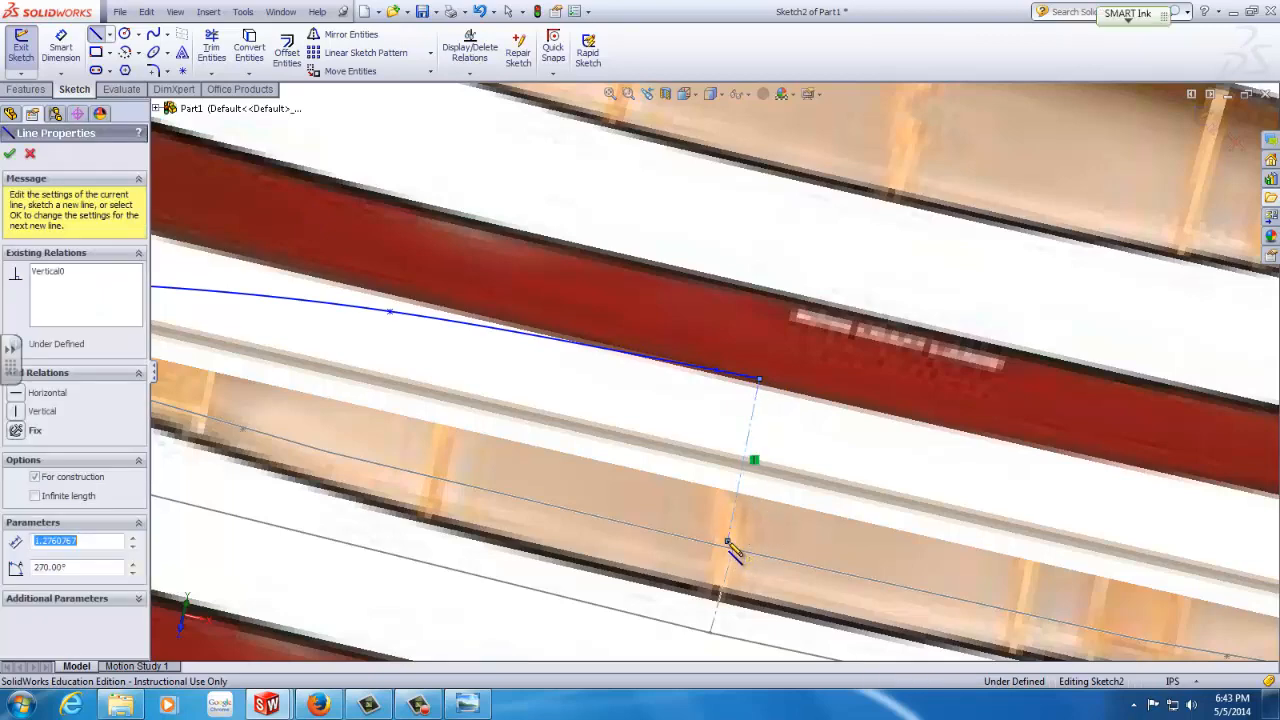
pyautogui.press('Escape')
# Make the construction line's free end coincident with the side profile's upper middle point.
pyautogui.moveTo(754, 517)
pyautogui.mouseDown(button='middle')
pyautogui.moveTo(745, 474)
pyautogui.moveTo(770, 530)
pyautogui.mouseUp(button='middle')
pyautogui.click(786, 596)
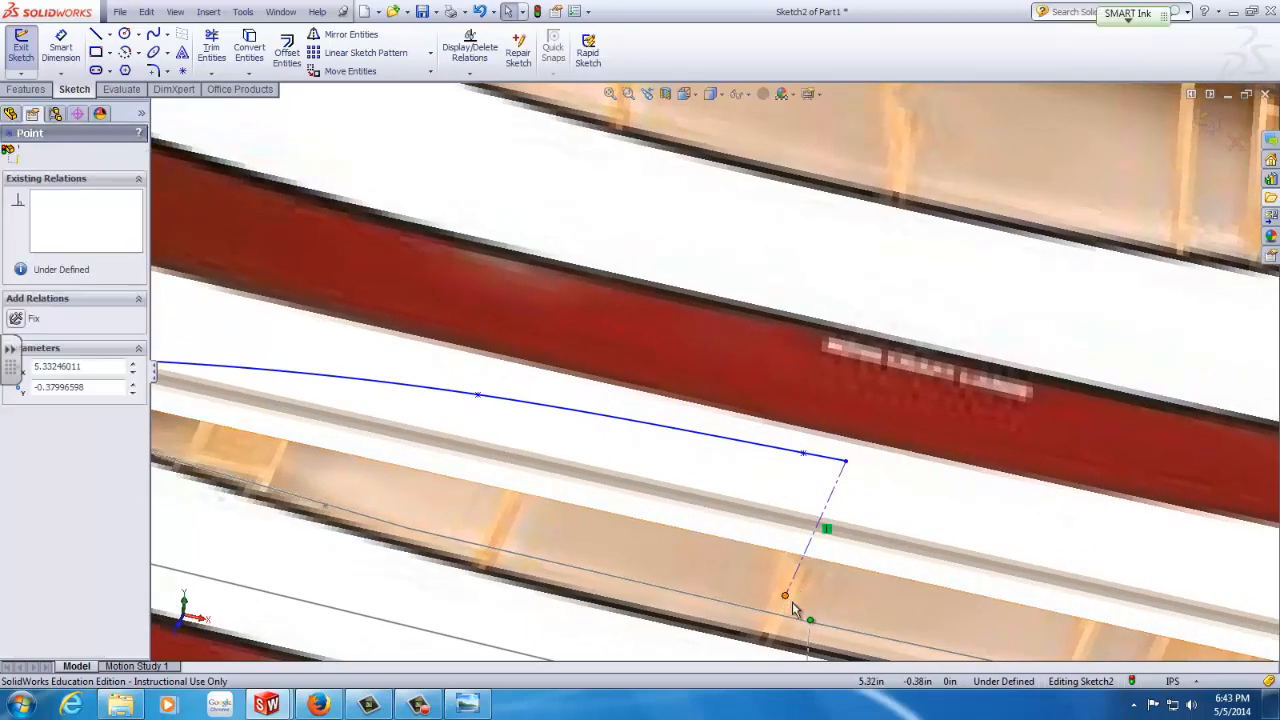
pyautogui.keyDown('ctrl'); pyautogui.click(810, 622); pyautogui.keyUp('ctrl')
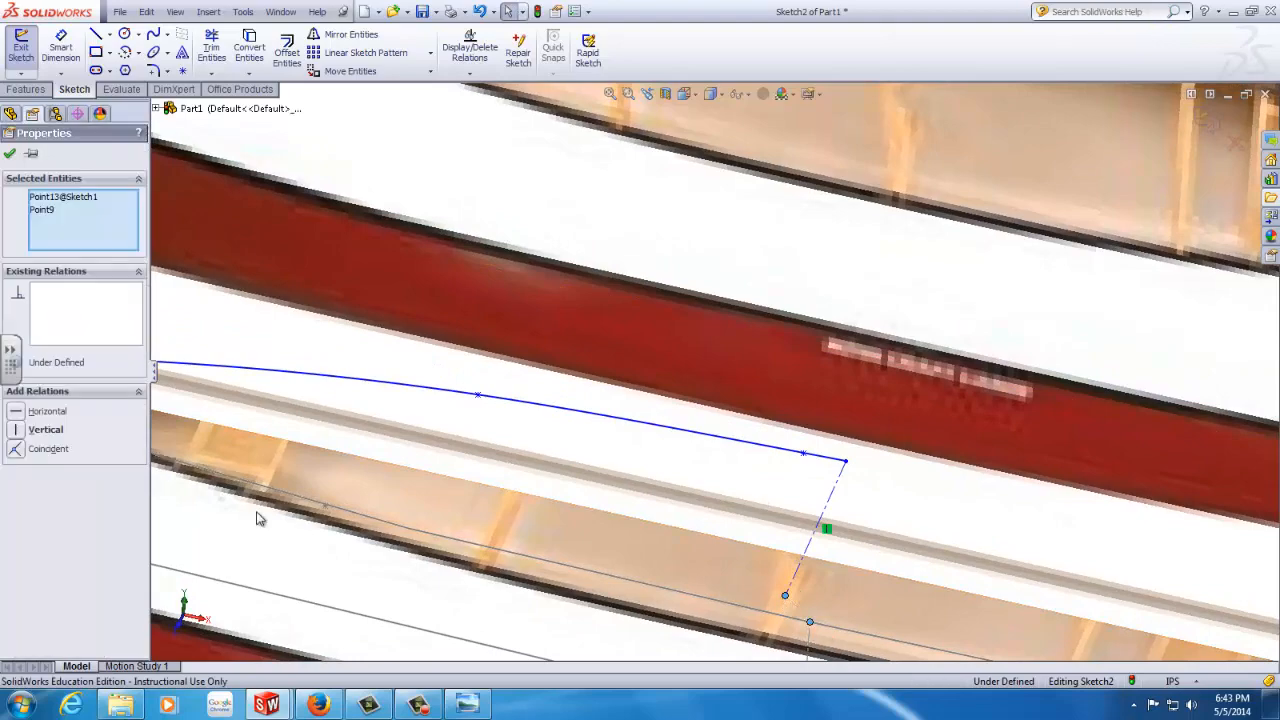
pyautogui.click(17, 449)
# Move the spline's middle end back onto the canoe's upper edge, at about X 5.40, Y 0.84 in, and check the fit from the top.
pyautogui.scroll(4, 694, 431)
pyautogui.moveTo(694, 431)
pyautogui.mouseDown(button='middle')
pyautogui.moveTo(678, 426)
pyautogui.moveTo(640, 559)
pyautogui.moveTo(666, 331)
pyautogui.moveTo(773, 240)
pyautogui.moveTo(860, 303)
pyautogui.moveTo(700, 440)
pyautogui.mouseUp(button='middle')
pyautogui.scroll(-6, 717, 362)
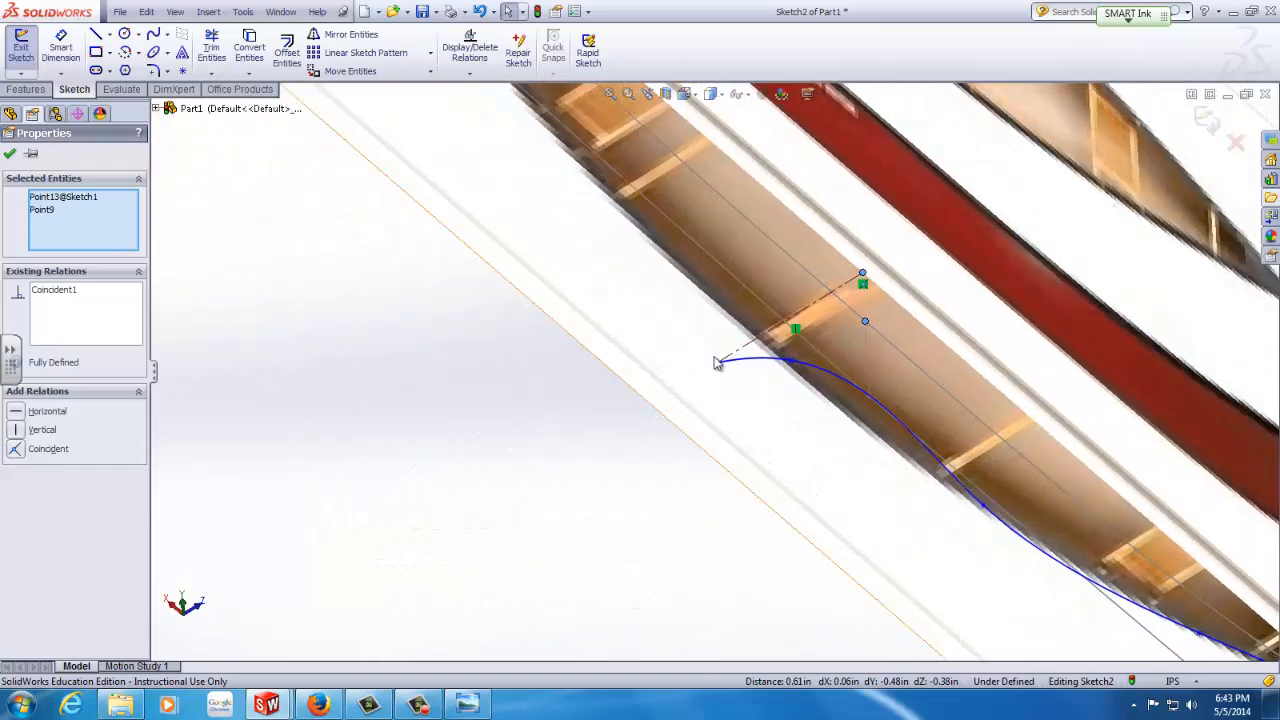
pyautogui.moveTo(717, 362); pyautogui.dragTo(765, 333)
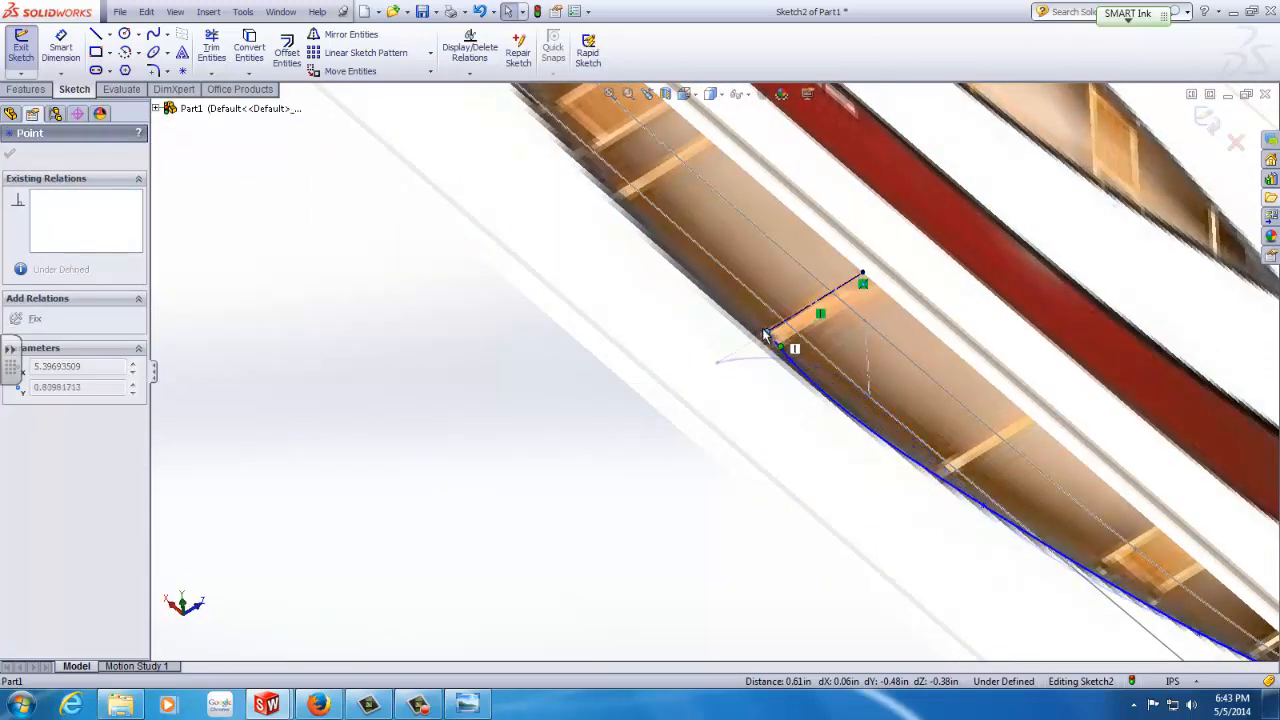
pyautogui.scroll(3, 765, 333)
pyautogui.moveTo(771, 371); pyautogui.dragTo(682, 530, button='middle')
pyautogui.click(686, 94)
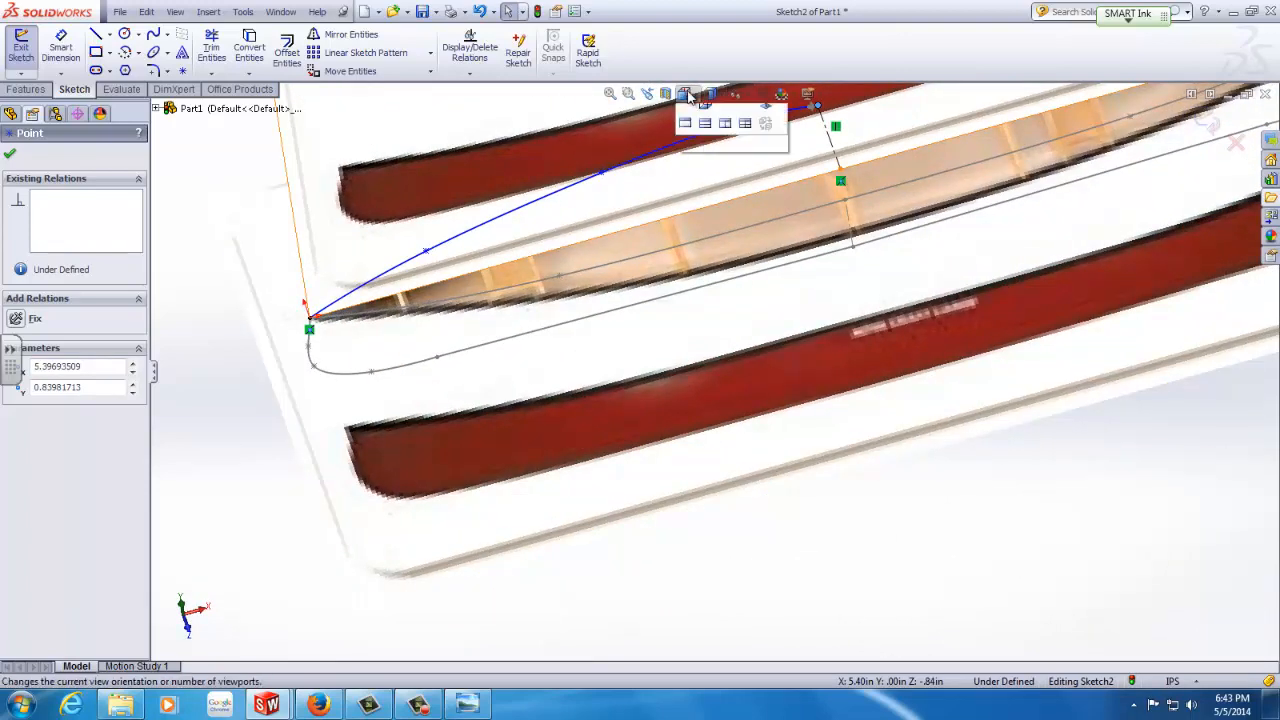
pyautogui.click(705, 134)
pyautogui.scroll(-3, 737, 322)
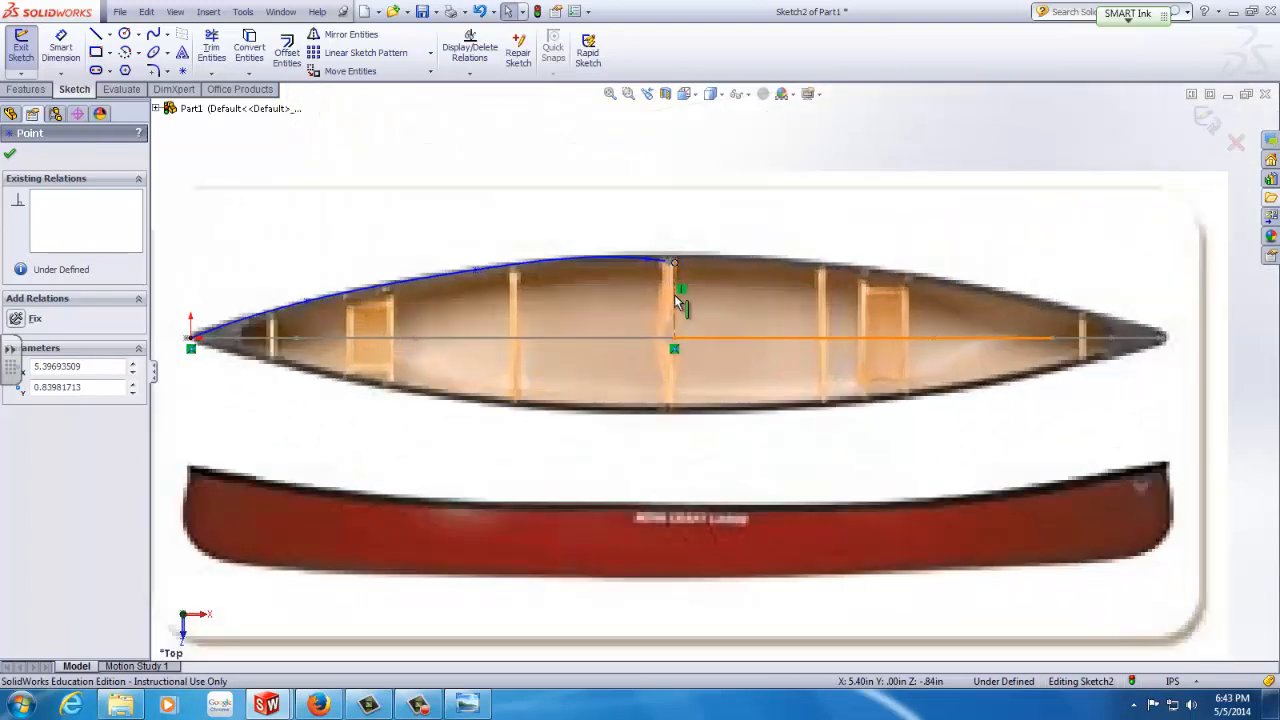
# Move the plan view spline's middle end up onto the canoe's dark upper edge, at about X 5.40, Y 0.89 in.
pyautogui.click(675, 339)
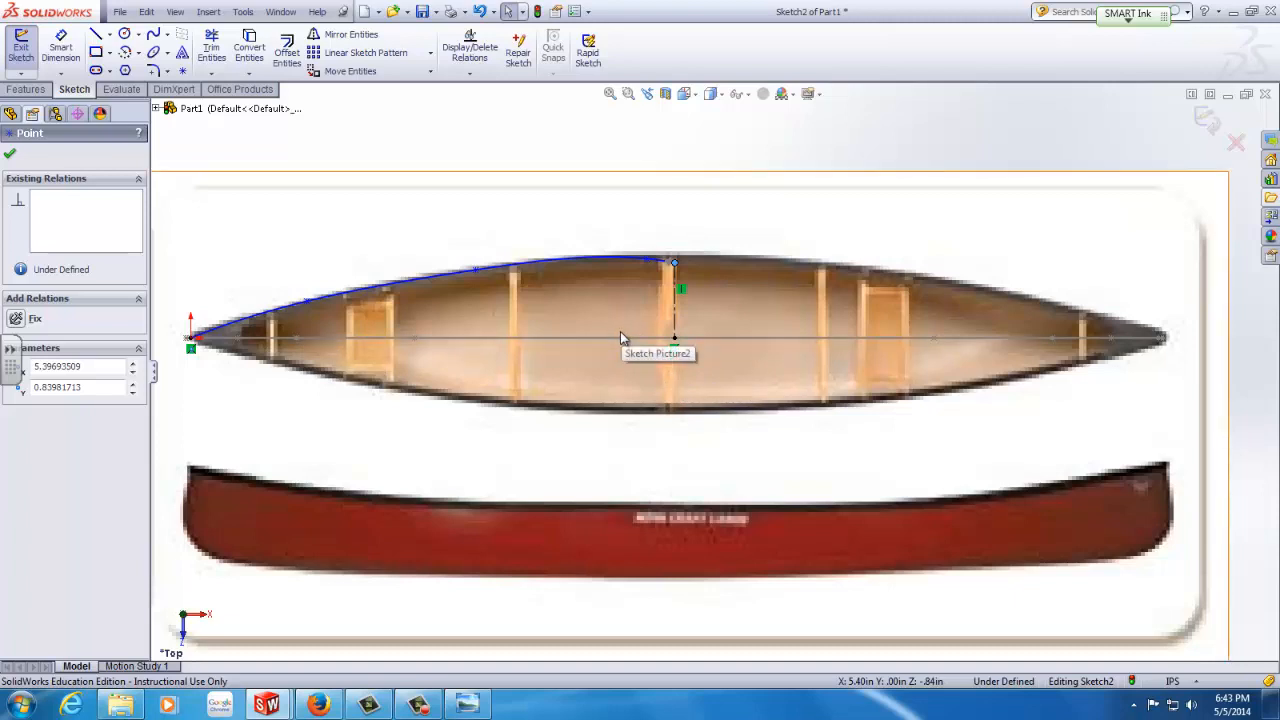
pyautogui.scroll(-2, 745, 278)
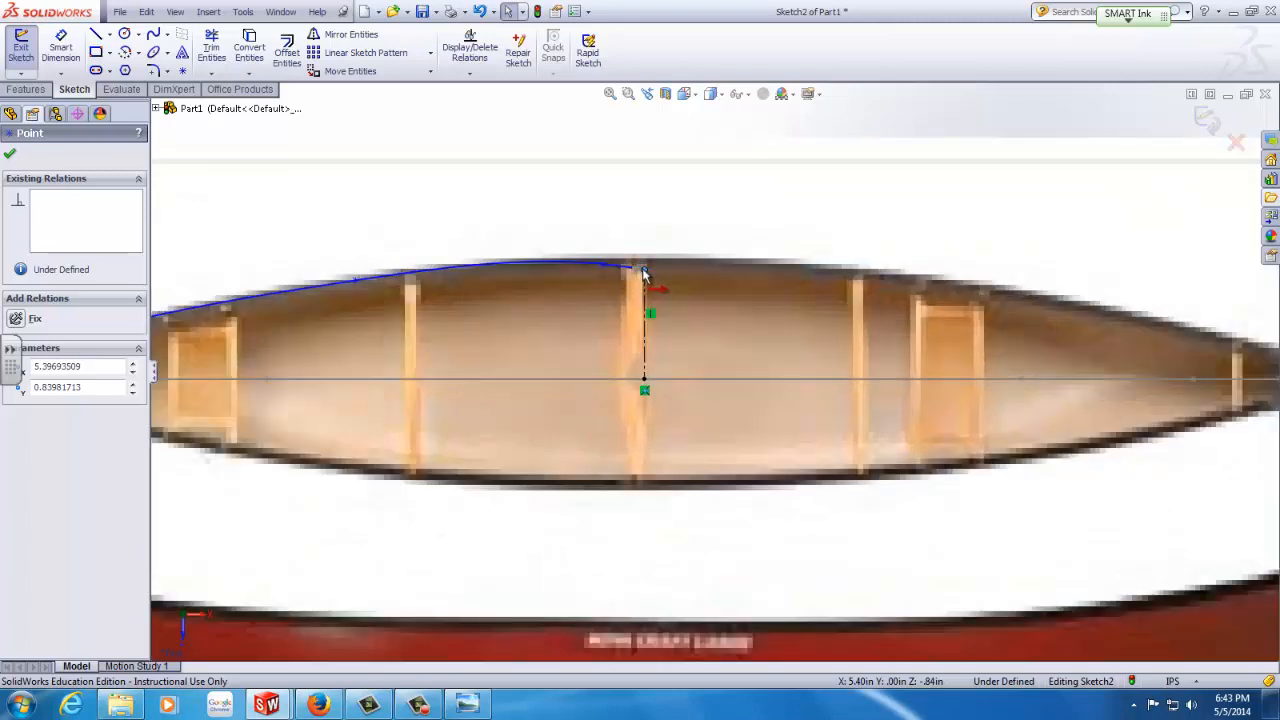
pyautogui.click(643, 270)
pyautogui.scroll(-5, 655, 293)
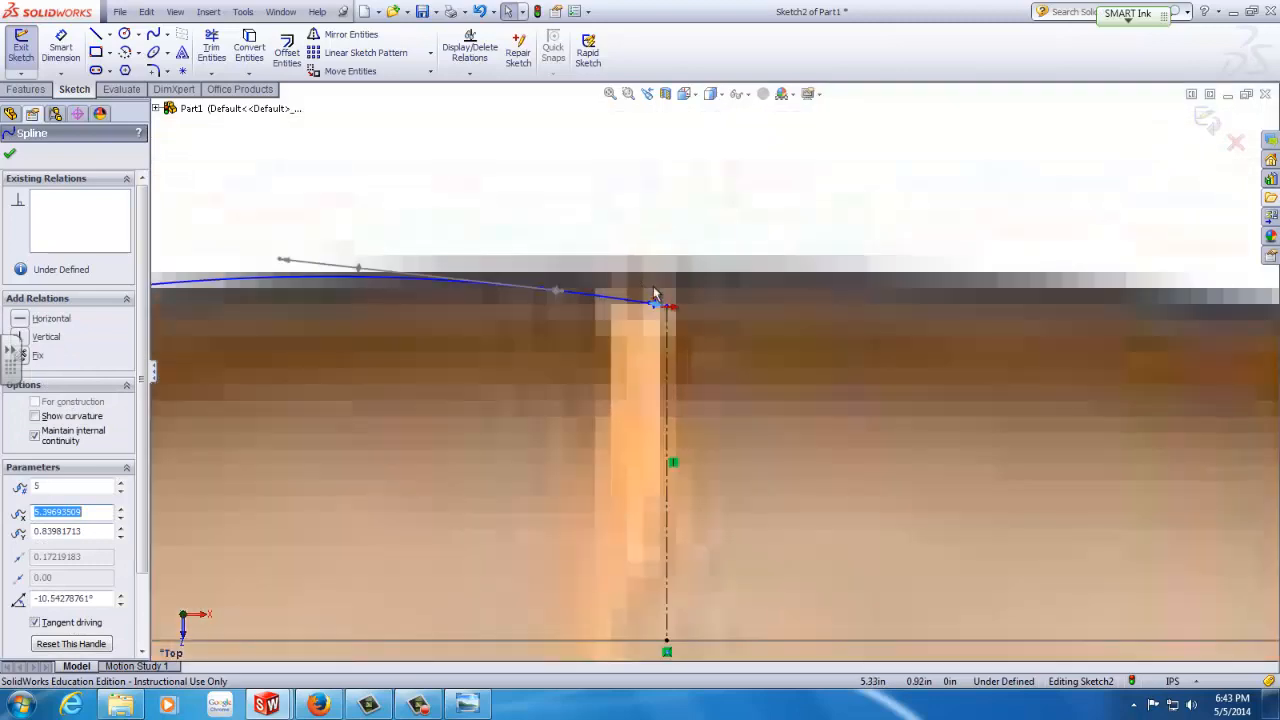
pyautogui.moveTo(662, 325); pyautogui.dragTo(695, 302)
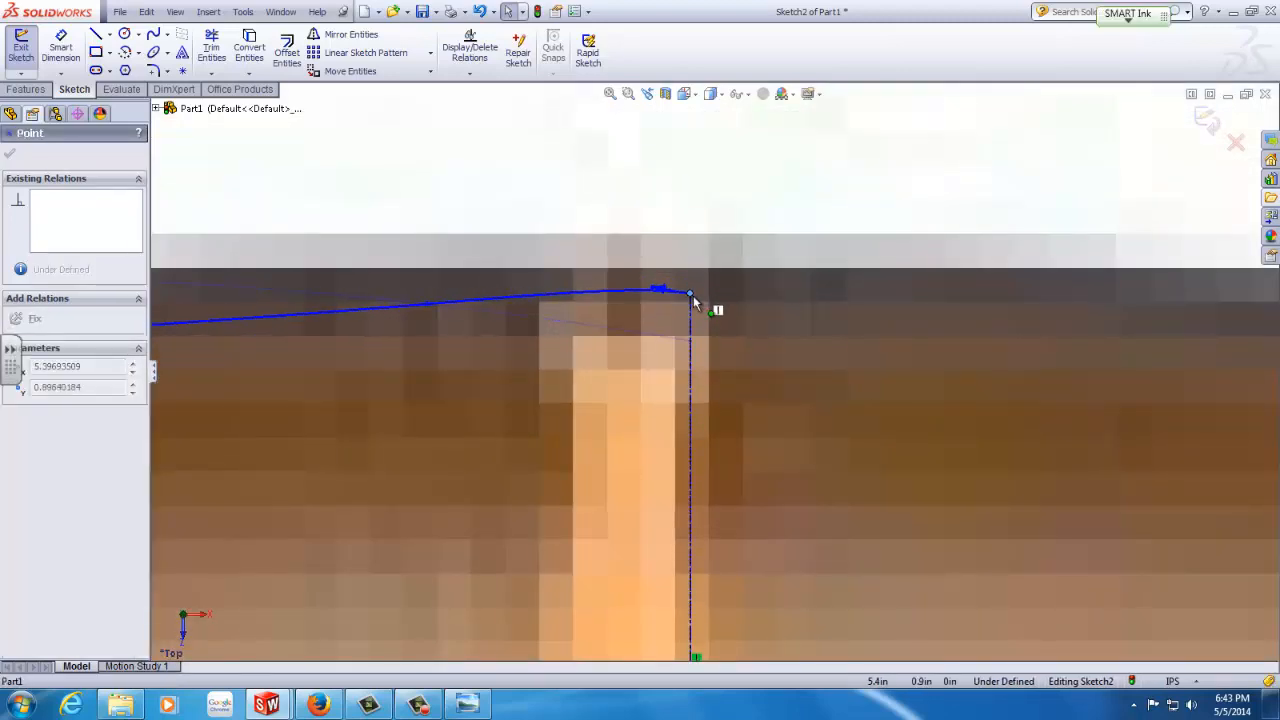
pyautogui.scroll(5, 520, 329)
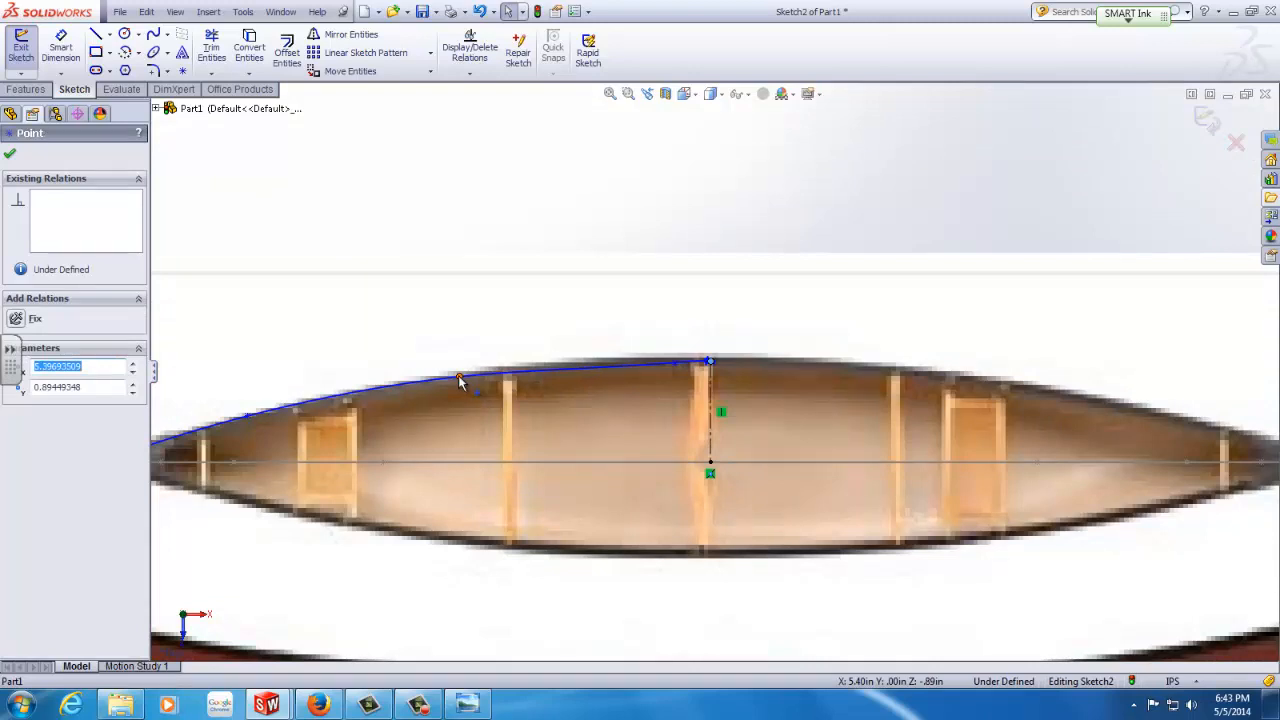
# Try to reposition the spline's inner point near the crossbar before the middle, and undo the drag.
pyautogui.click(497, 386)
pyautogui.scroll(-3, 517, 383)
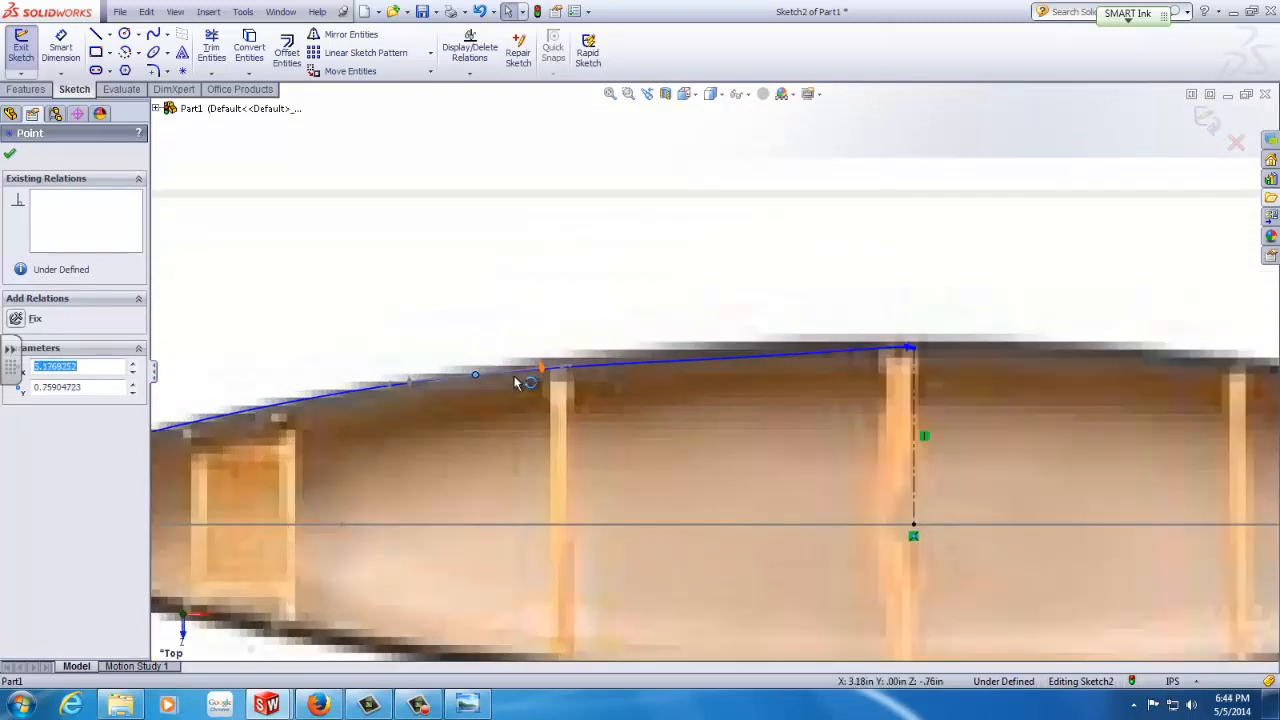
pyautogui.moveTo(560, 371); pyautogui.dragTo(586, 380)
pyautogui.click(554, 380)
pyautogui.press('Escape')
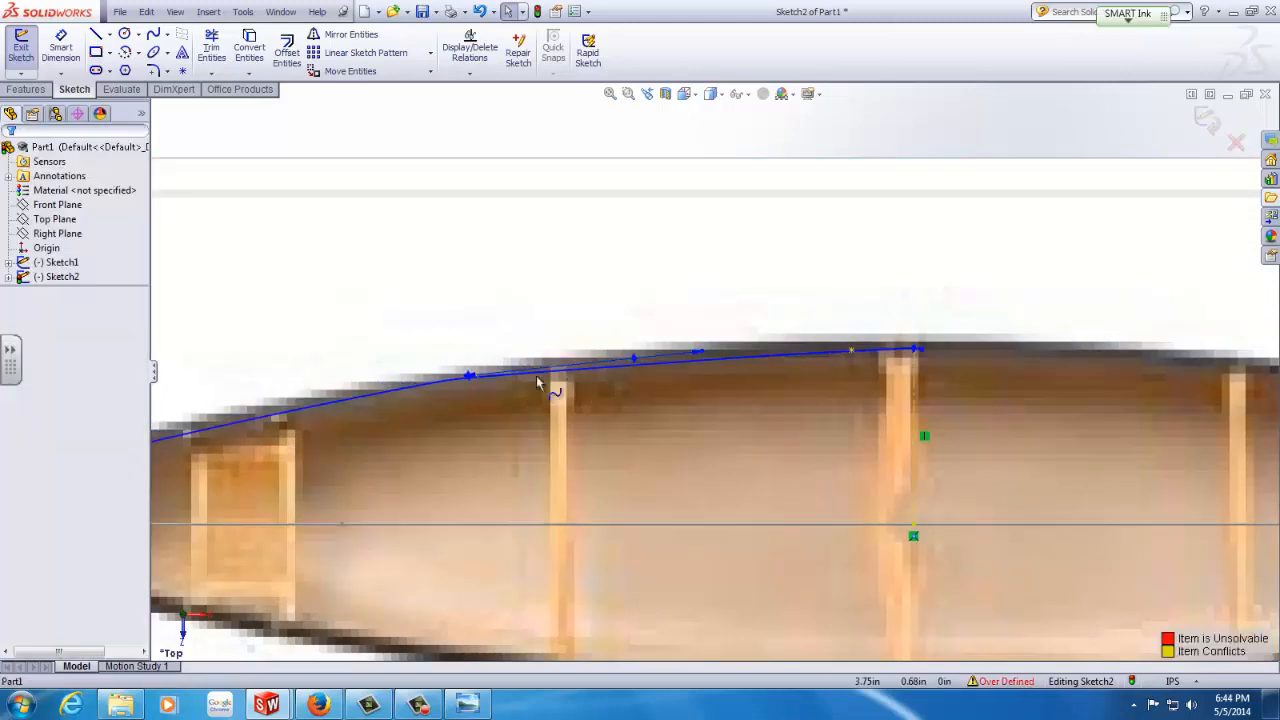
pyautogui.scroll(-2, 494, 383)
pyautogui.moveTo(468, 376); pyautogui.dragTo(517, 397)
pyautogui.scroll(3, 583, 392)
pyautogui.scroll(-3, 585, 391)
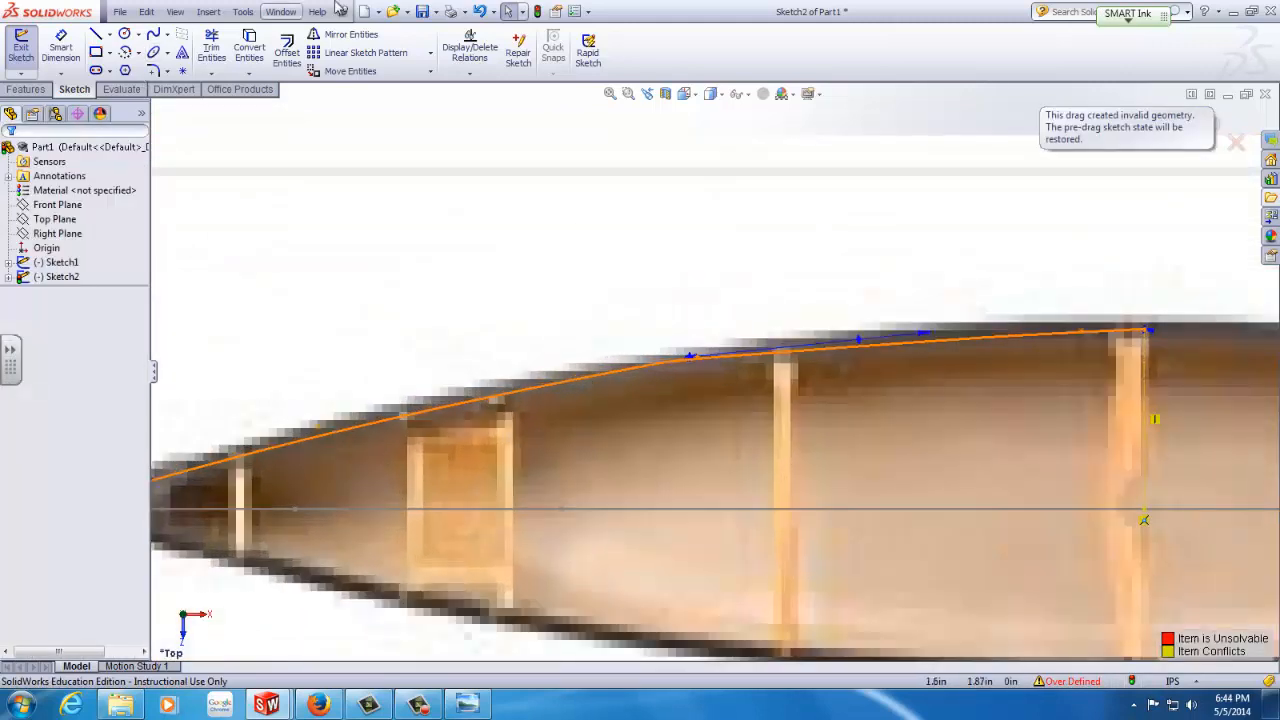
pyautogui.click(481, 12)
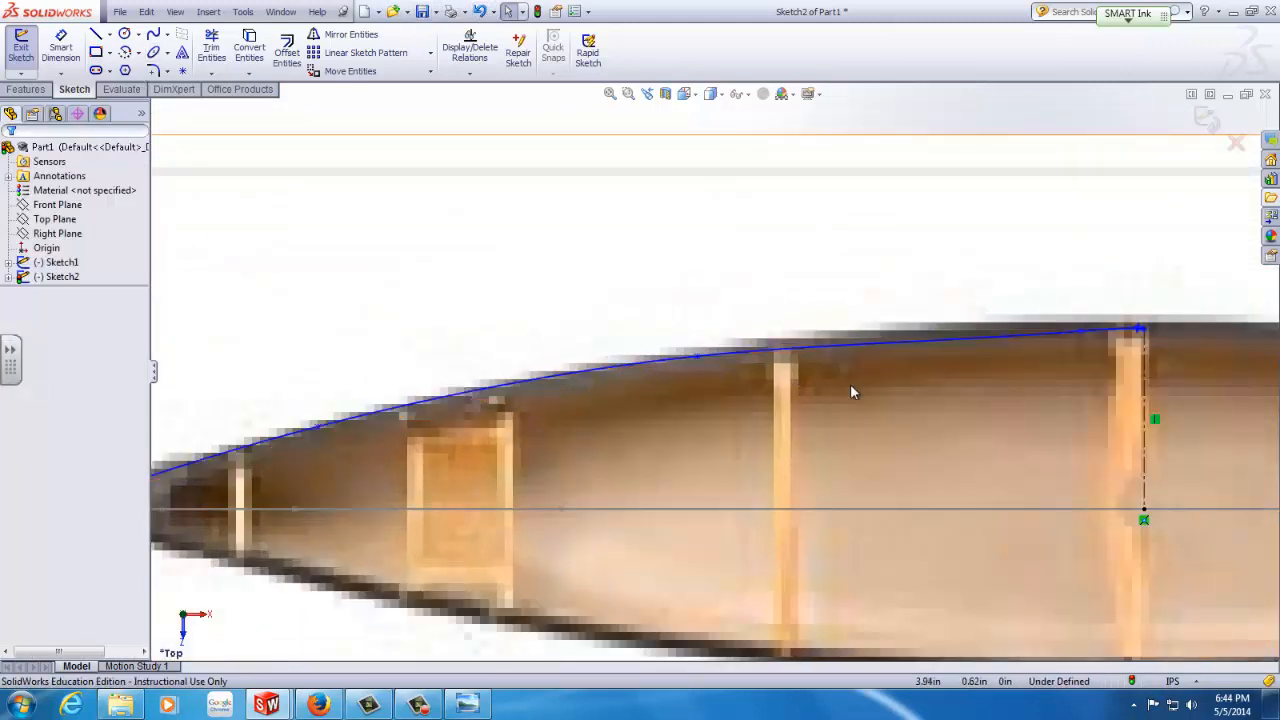
# Adjust the spline point beside the middle crossbar to about X 5.08, Y 0.88 in, and check the fit along the canoe's edge.
pyautogui.scroll(2, 886, 370)
pyautogui.click(903, 339)
pyautogui.click(891, 346)
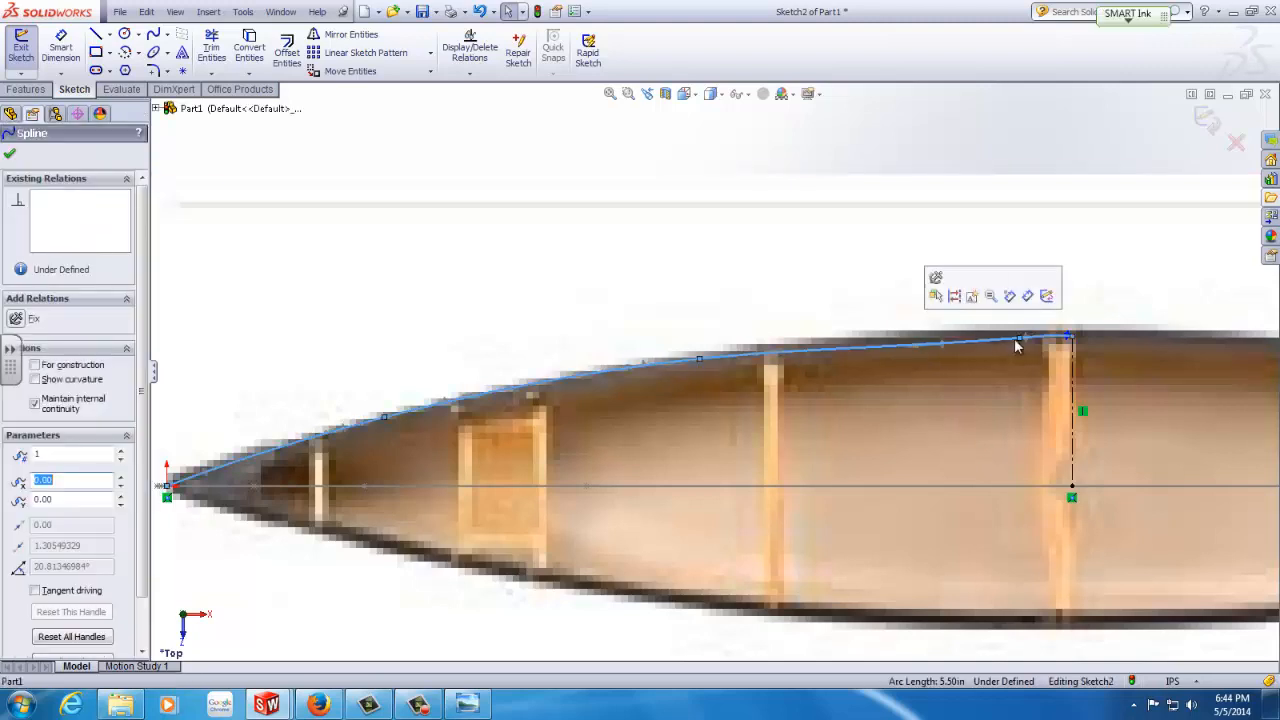
pyautogui.moveTo(1016, 339)
pyautogui.mouseDown()
pyautogui.moveTo(1000, 338)
pyautogui.moveTo(1055, 341)
pyautogui.moveTo(1043, 343)
pyautogui.mouseUp()
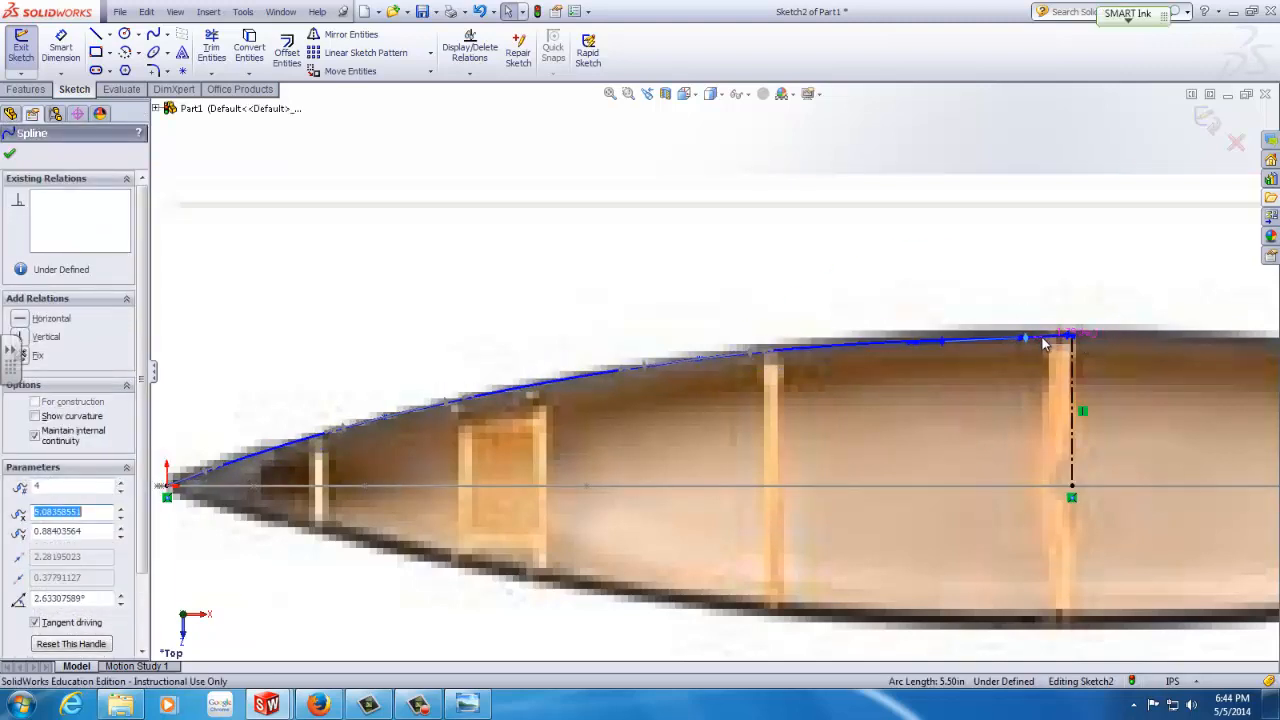
pyautogui.click(790, 313)
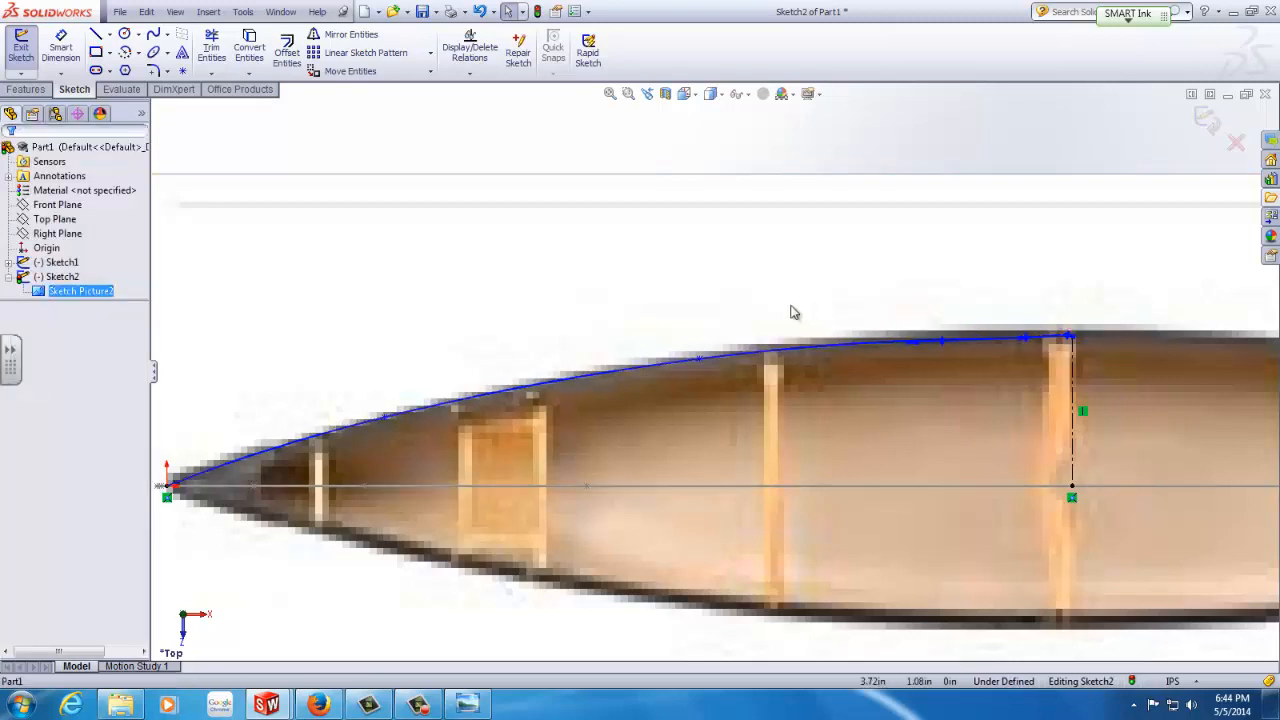
pyautogui.scroll(5, 790, 313)
pyautogui.scroll(-5, 811, 415)
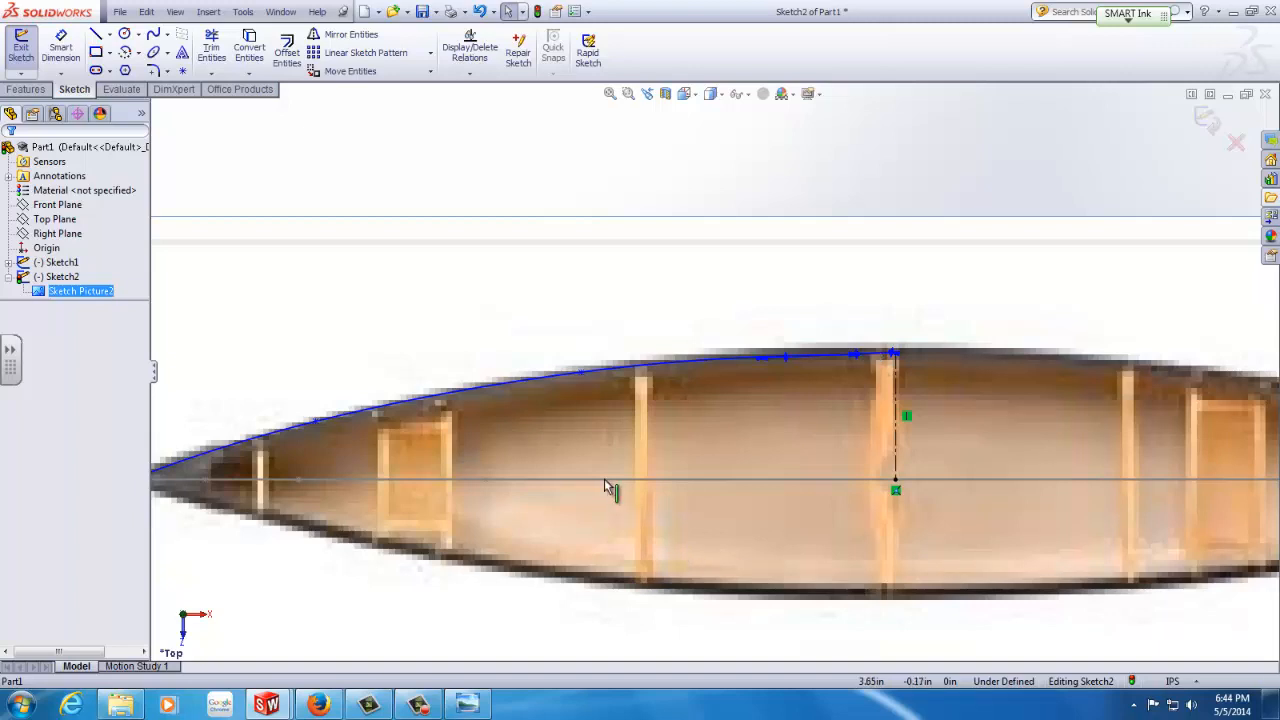
pyautogui.scroll(3, 604, 478)
pyautogui.scroll(-3, 594, 463)
pyautogui.scroll(3, 960, 385)
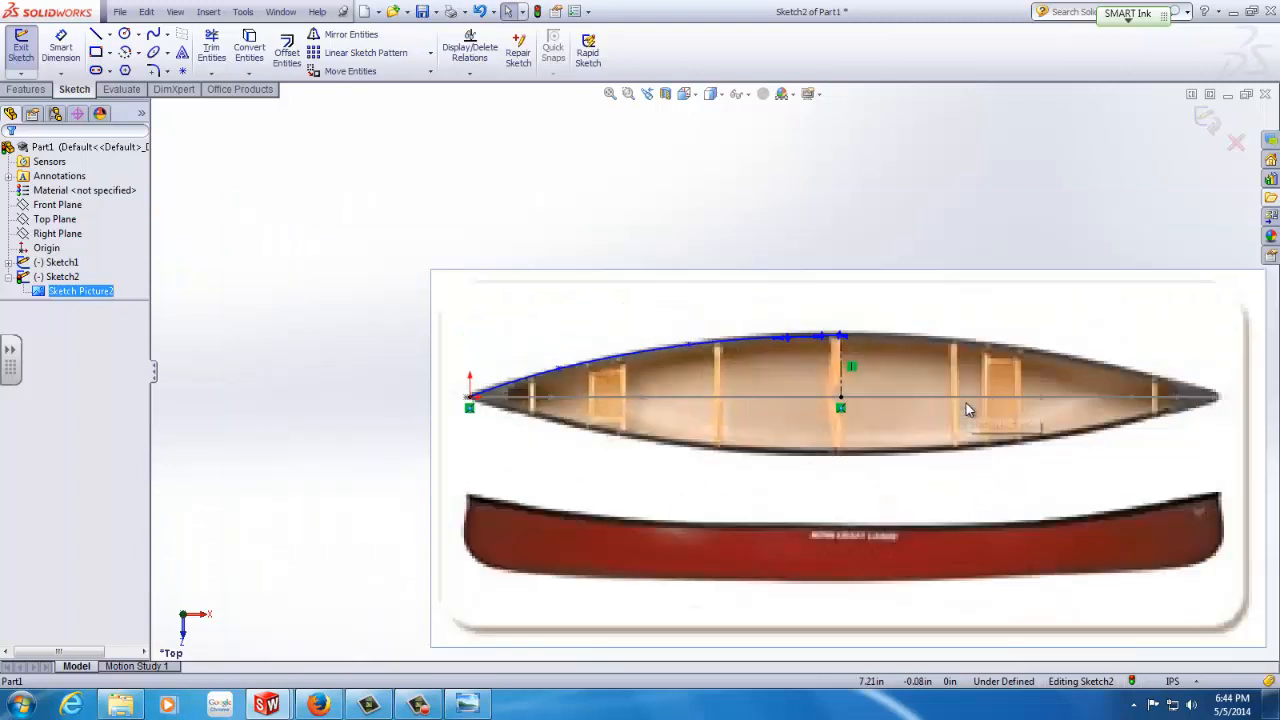
# Mirror the plan view spline about the vertical construction line at the canoe's middle, keeping the original, and close the sketch.
pyautogui.click(340, 35)
pyautogui.click(724, 353)
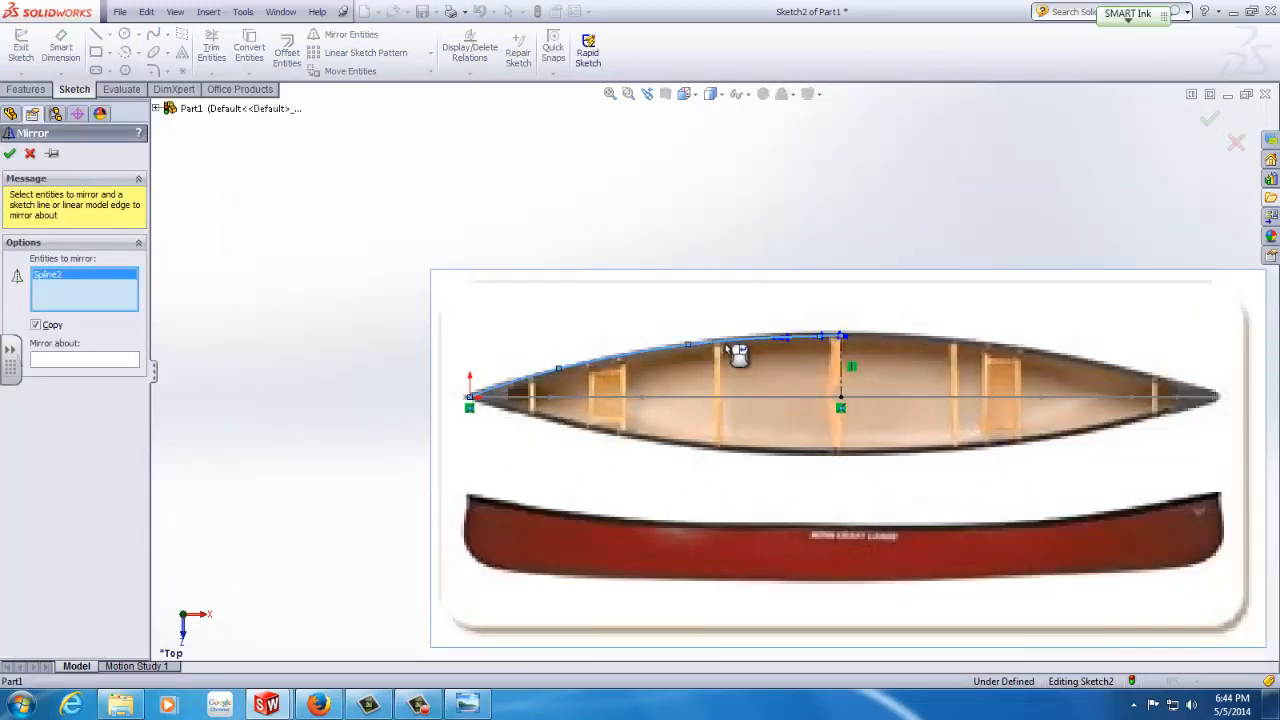
pyautogui.click(86, 362)
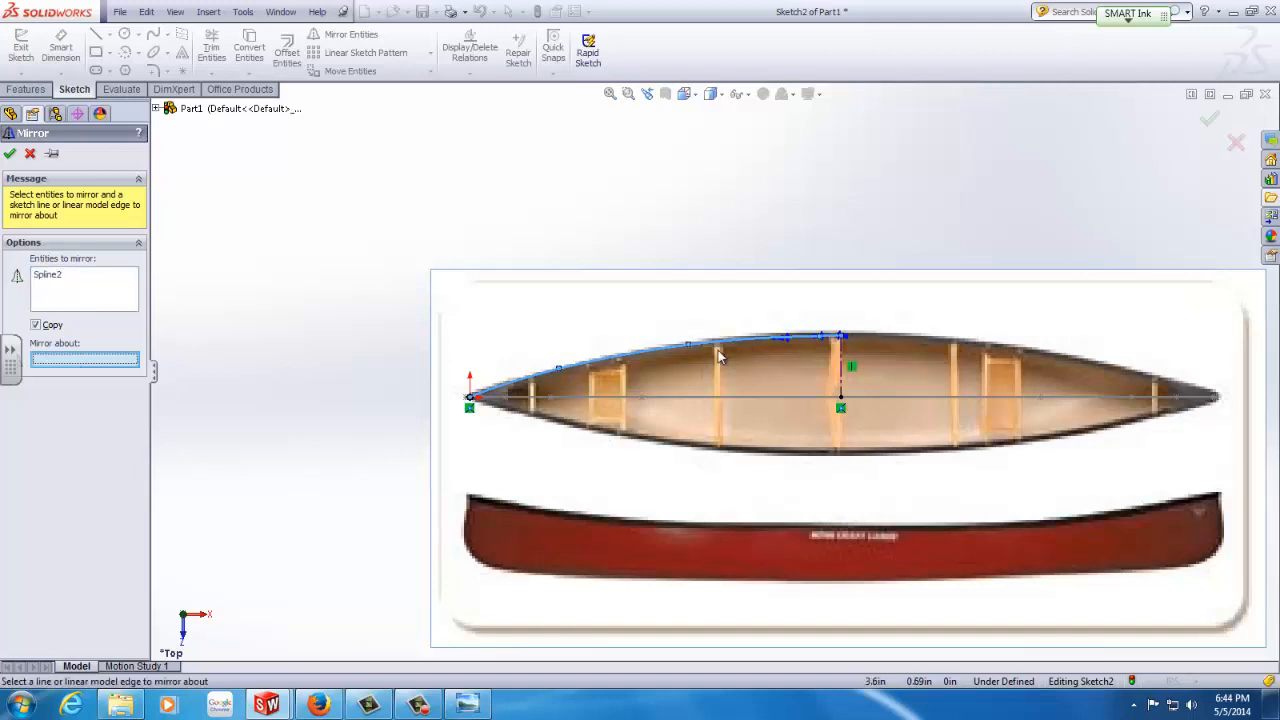
pyautogui.click(846, 375)
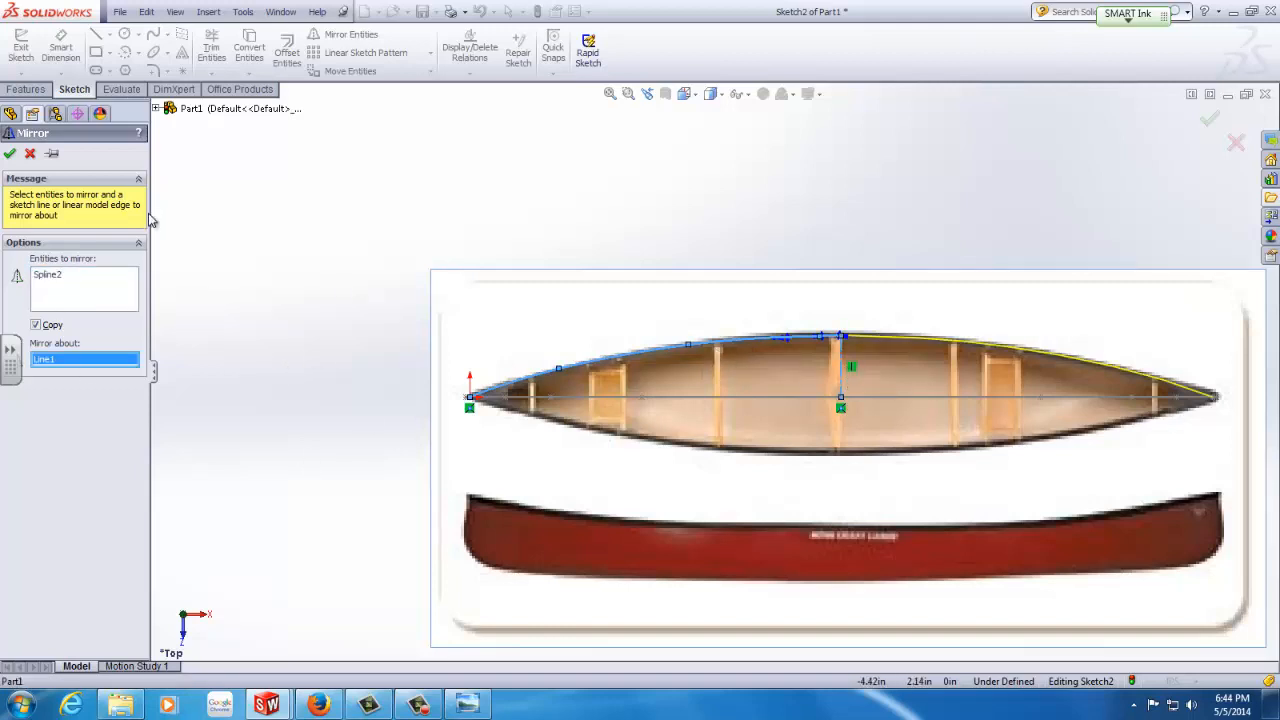
pyautogui.click(10, 154)
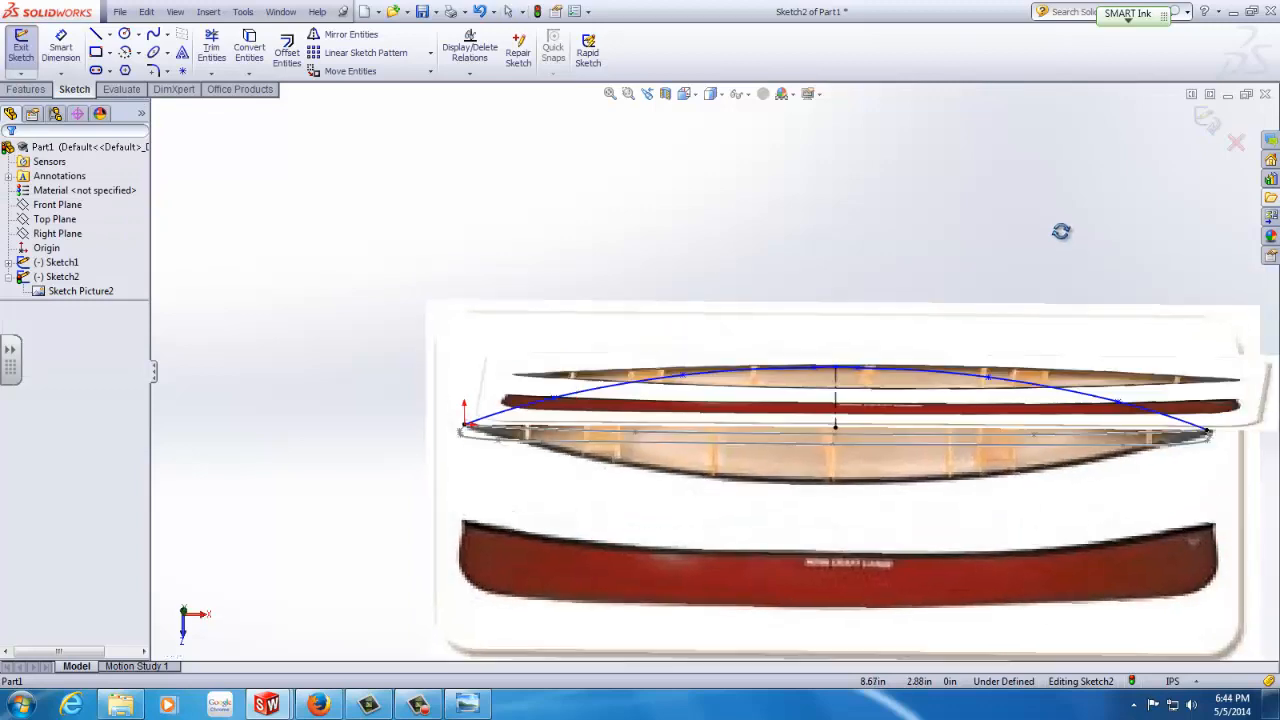
pyautogui.click(1204, 120)
# Suppress the sketch pictures on both the vertical and horizontal planes, leaving only the canoe's sketch curves.
pyautogui.scroll(-10, 1129, 521)
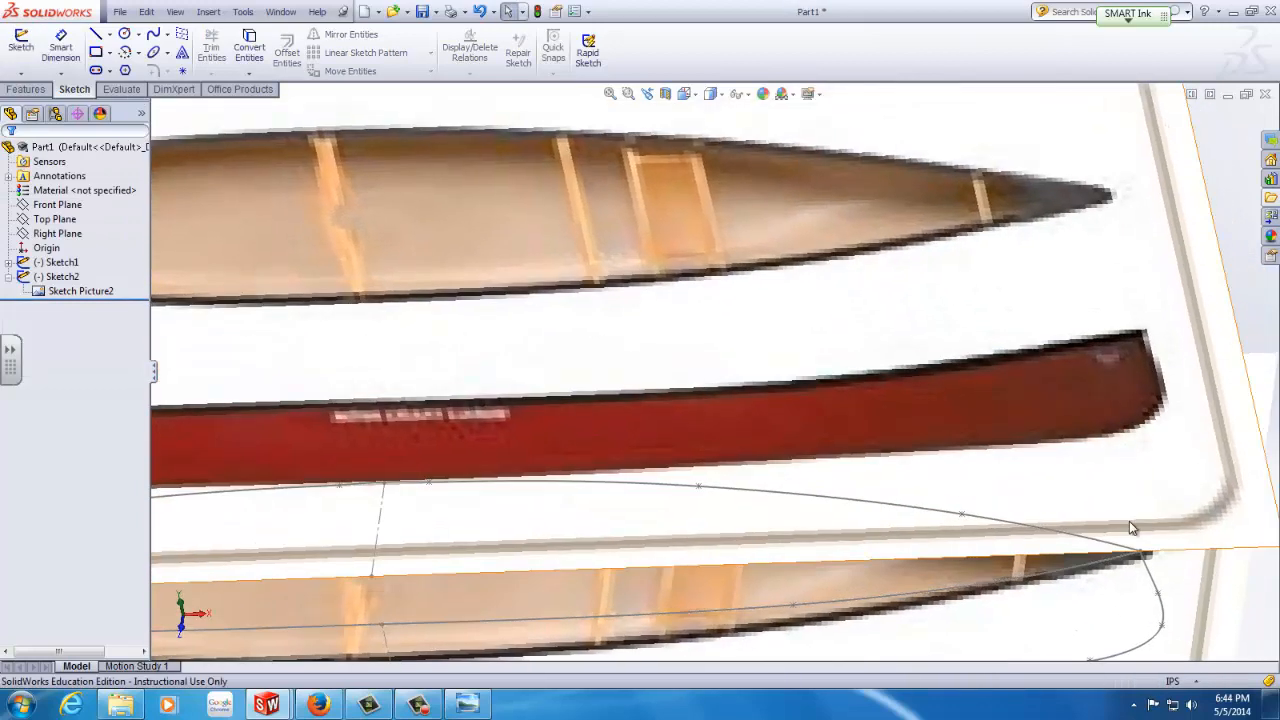
pyautogui.scroll(10, 846, 531)
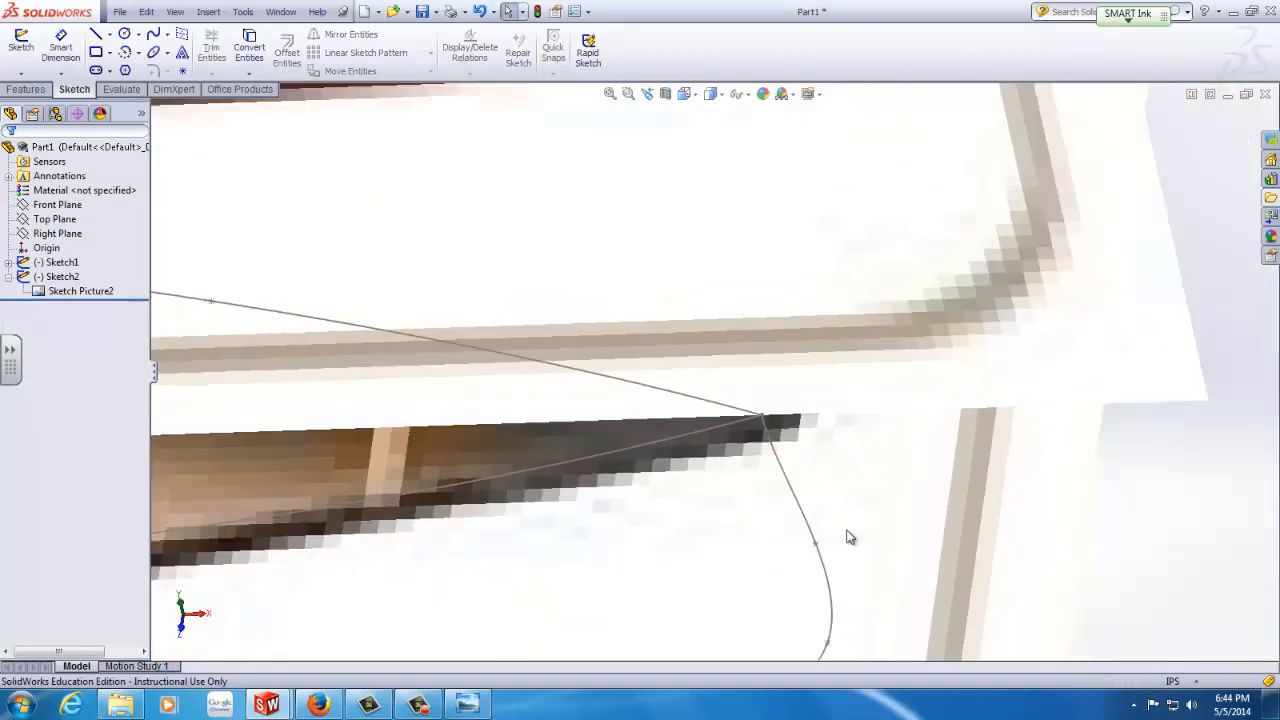
pyautogui.moveTo(503, 529)
pyautogui.mouseDown(button='middle')
pyautogui.moveTo(637, 440)
pyautogui.moveTo(580, 483)
pyautogui.moveTo(537, 420)
pyautogui.moveTo(651, 474)
pyautogui.moveTo(513, 506)
pyautogui.moveTo(537, 480)
pyautogui.mouseUp(button='middle')
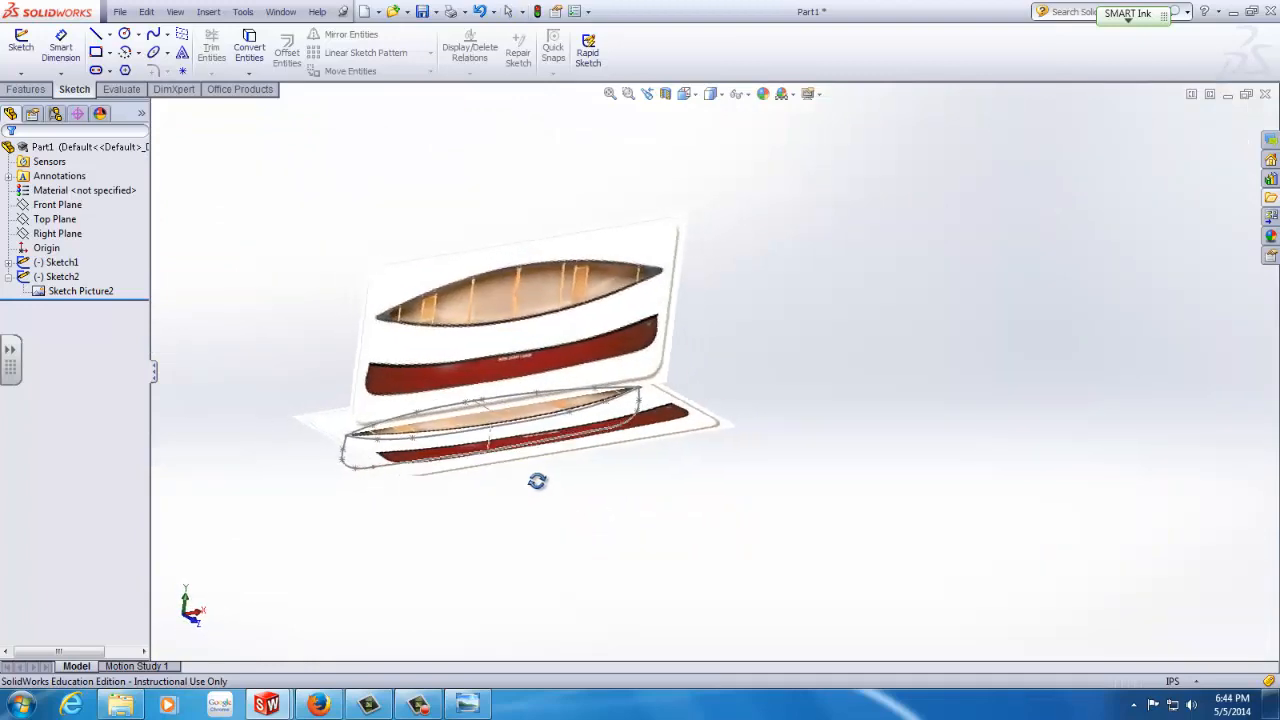
pyautogui.scroll(-5, 334, 409)
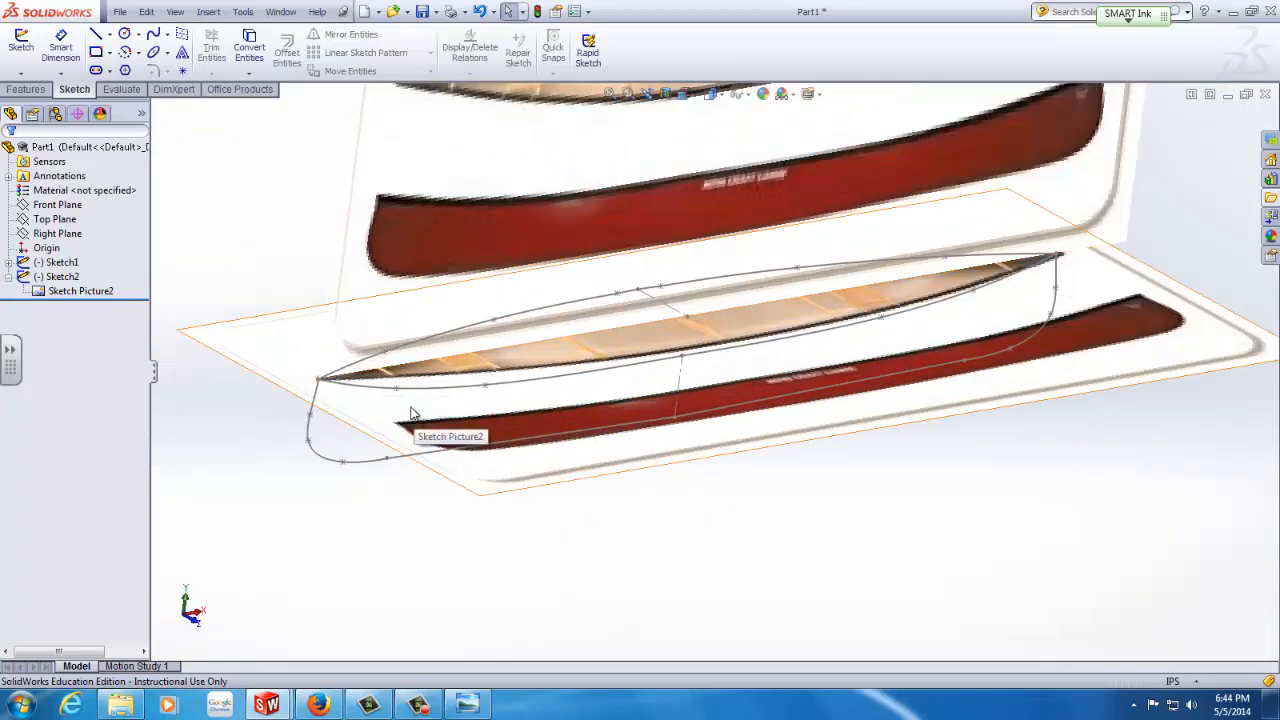
pyautogui.scroll(5, 414, 434)
pyautogui.moveTo(414, 434)
pyautogui.mouseDown(button='middle')
pyautogui.moveTo(657, 309)
pyautogui.moveTo(741, 291)
pyautogui.moveTo(663, 263)
pyautogui.moveTo(644, 305)
pyautogui.mouseUp(button='middle')
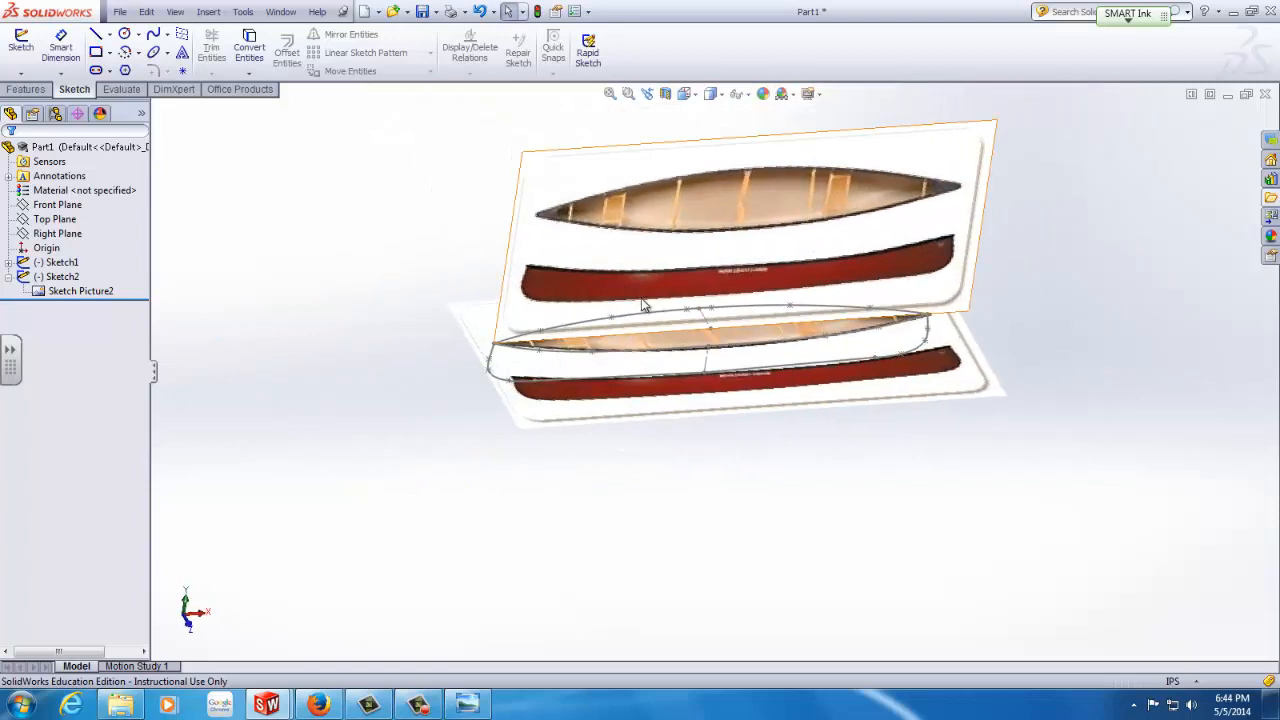
pyautogui.rightClick(755, 224)
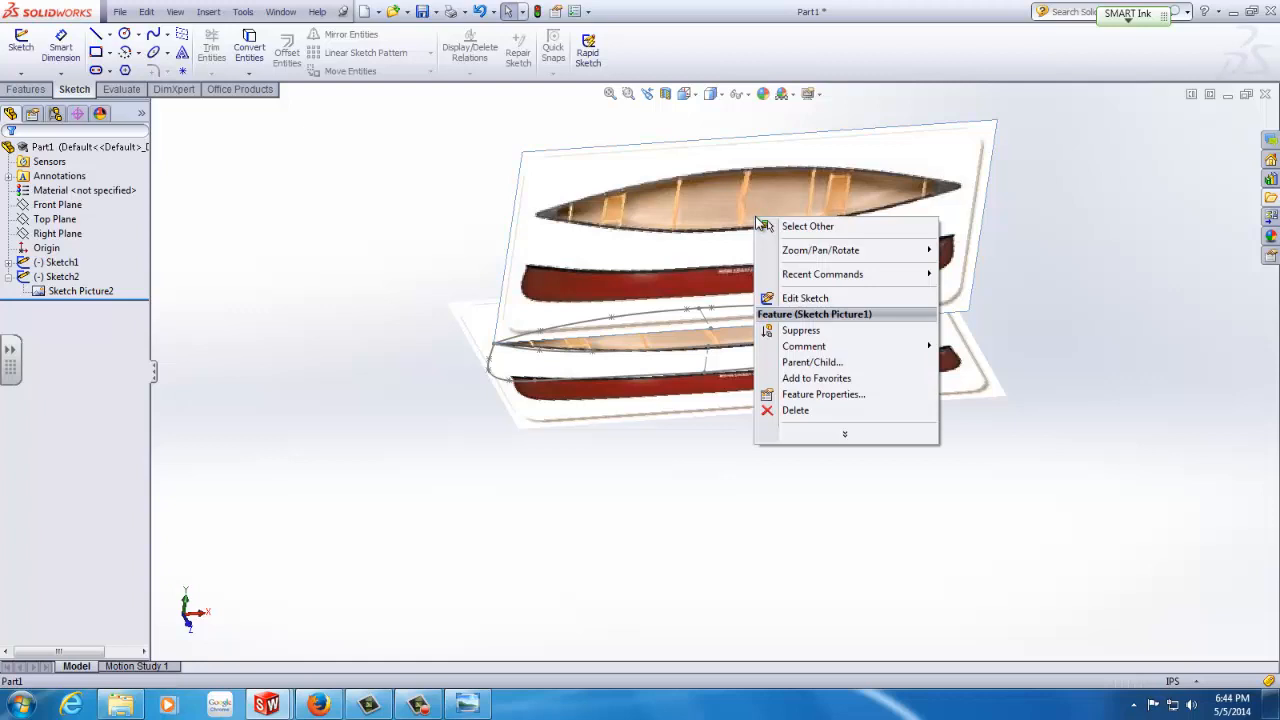
pyautogui.click(785, 329)
pyautogui.click(812, 393)
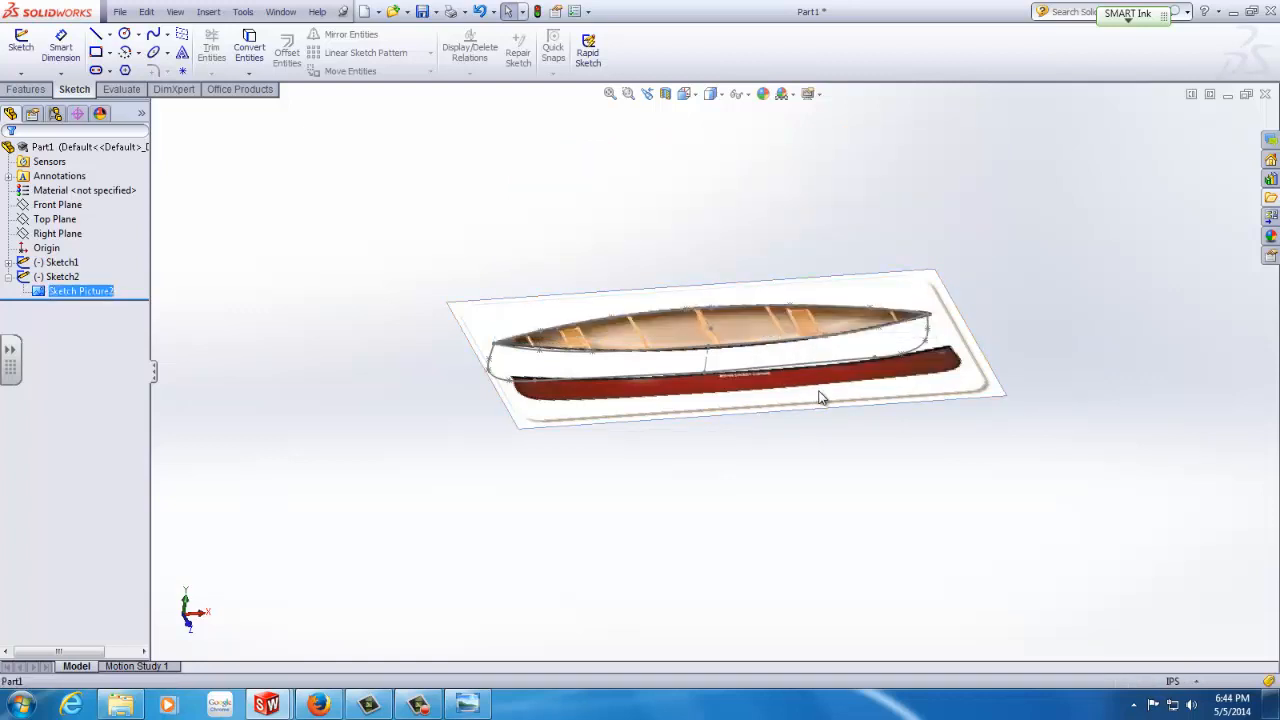
pyautogui.rightClick(818, 397)
pyautogui.click(850, 503)
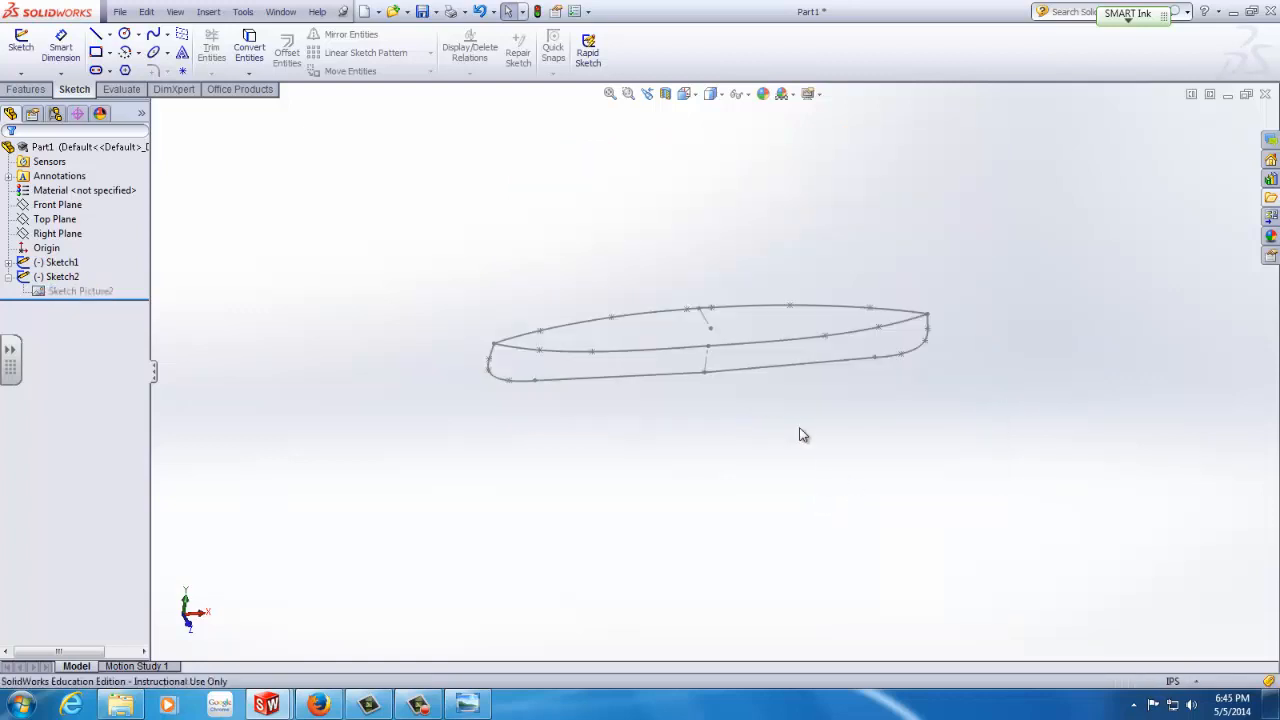
# Examine from several angles how the side profile and plan view curves meet at the canoe's ends and middle.
pyautogui.moveTo(731, 347)
pyautogui.mouseDown(button='middle')
pyautogui.moveTo(794, 274)
pyautogui.moveTo(783, 323)
pyautogui.moveTo(803, 266)
pyautogui.moveTo(742, 362)
pyautogui.moveTo(700, 380)
pyautogui.moveTo(666, 369)
pyautogui.moveTo(551, 394)
pyautogui.moveTo(720, 369)
pyautogui.moveTo(737, 403)
pyautogui.moveTo(653, 403)
pyautogui.moveTo(600, 431)
pyautogui.moveTo(740, 387)
pyautogui.moveTo(771, 406)
pyautogui.moveTo(731, 411)
pyautogui.moveTo(682, 446)
pyautogui.moveTo(697, 484)
pyautogui.mouseUp(button='middle')
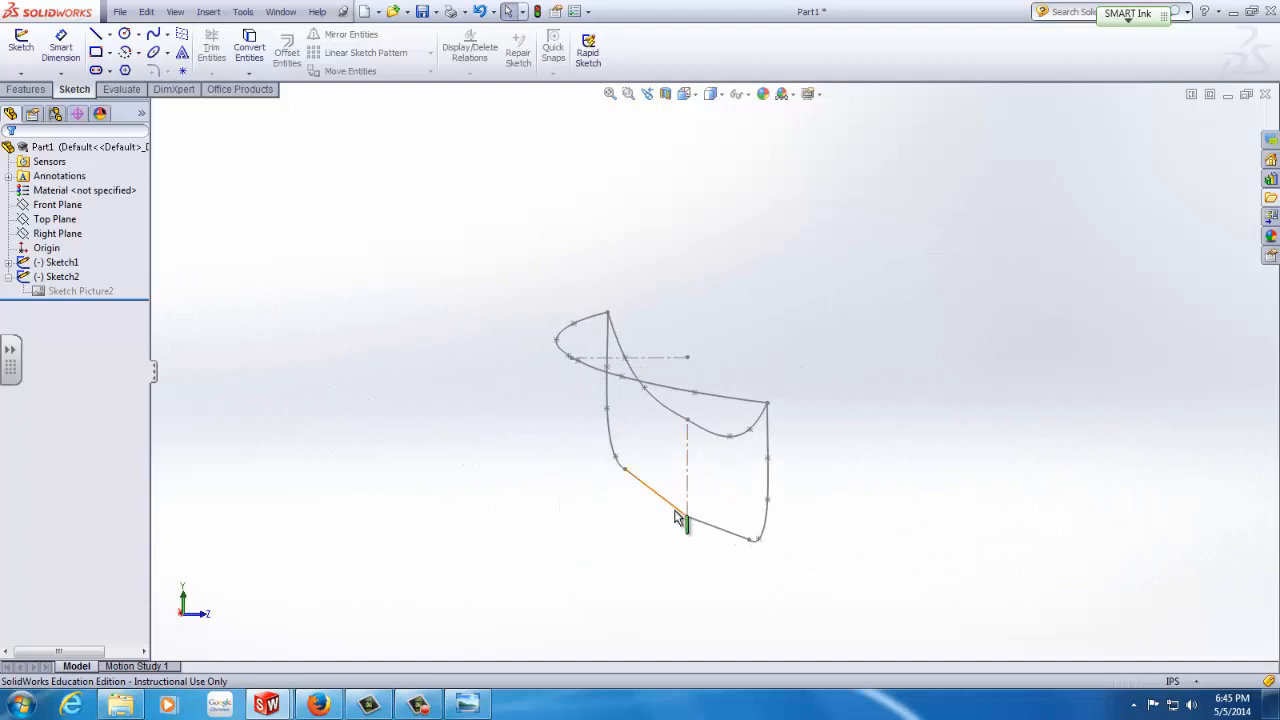
pyautogui.moveTo(668, 392); pyautogui.dragTo(669, 386, button='middle')
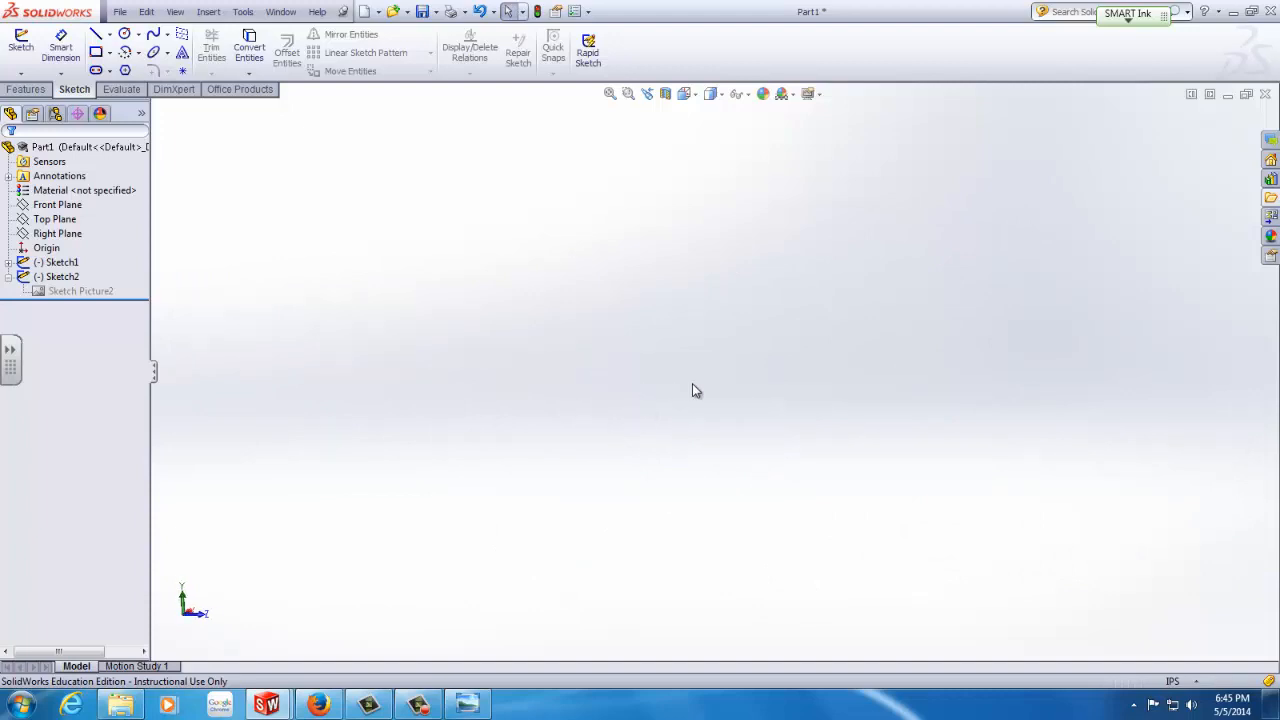
pyautogui.press('f')
pyautogui.scroll(-3, 676, 462)
pyautogui.scroll(3, 667, 495)
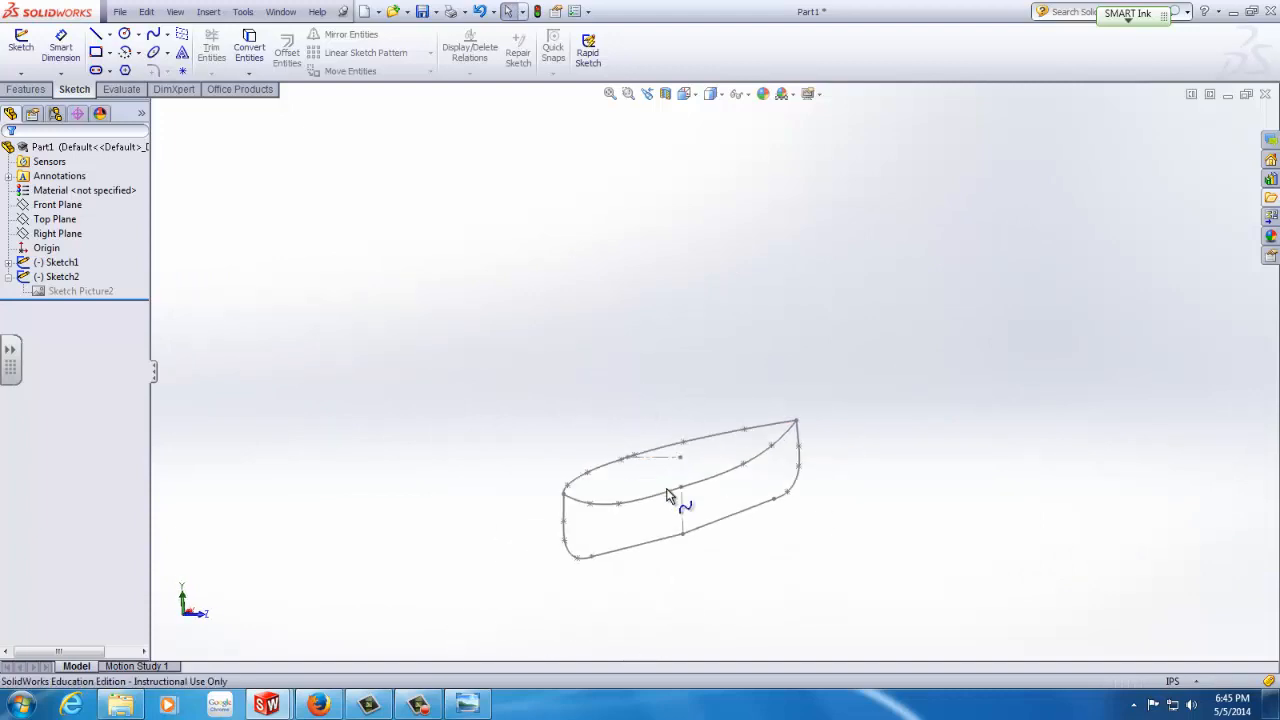
pyautogui.moveTo(669, 495)
pyautogui.mouseDown(button='middle')
pyautogui.moveTo(711, 489)
pyautogui.moveTo(526, 514)
pyautogui.moveTo(538, 554)
pyautogui.moveTo(594, 514)
pyautogui.mouseUp(button='middle')
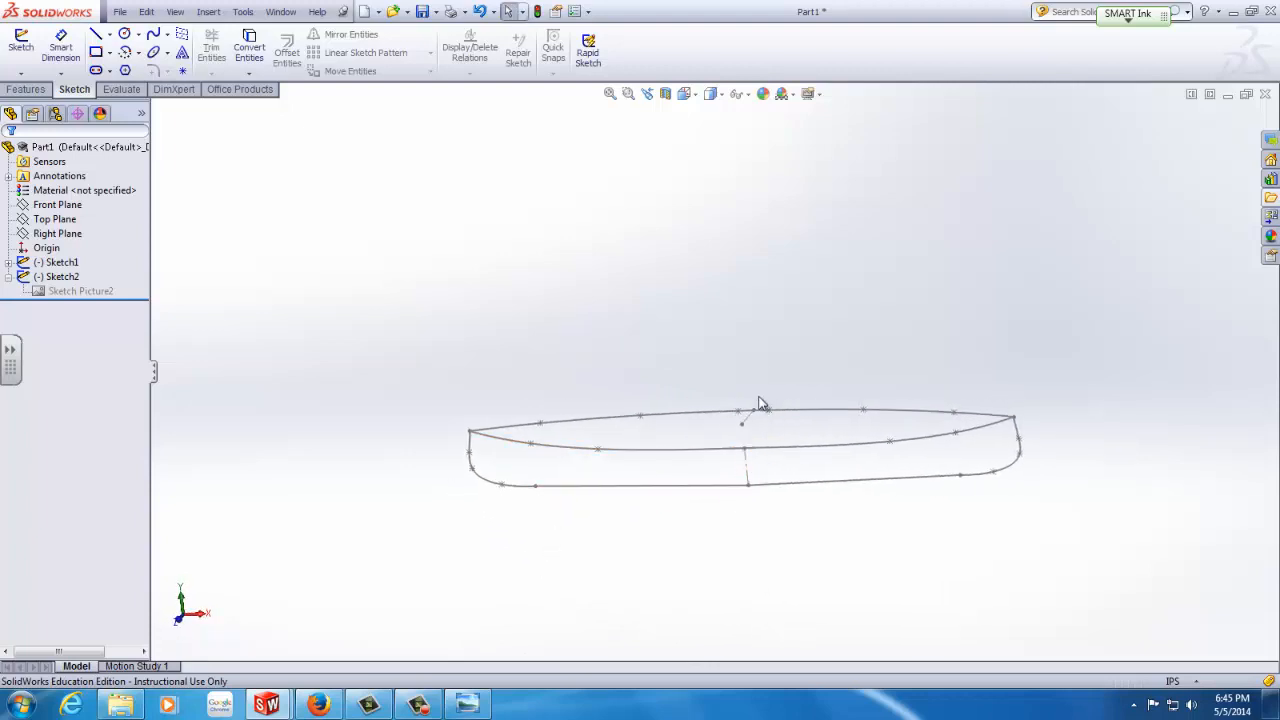
pyautogui.moveTo(772, 414)
pyautogui.mouseDown(button='middle')
pyautogui.moveTo(794, 423)
pyautogui.moveTo(889, 380)
pyautogui.moveTo(708, 506)
pyautogui.moveTo(654, 511)
pyautogui.moveTo(624, 453)
pyautogui.mouseUp(button='middle')
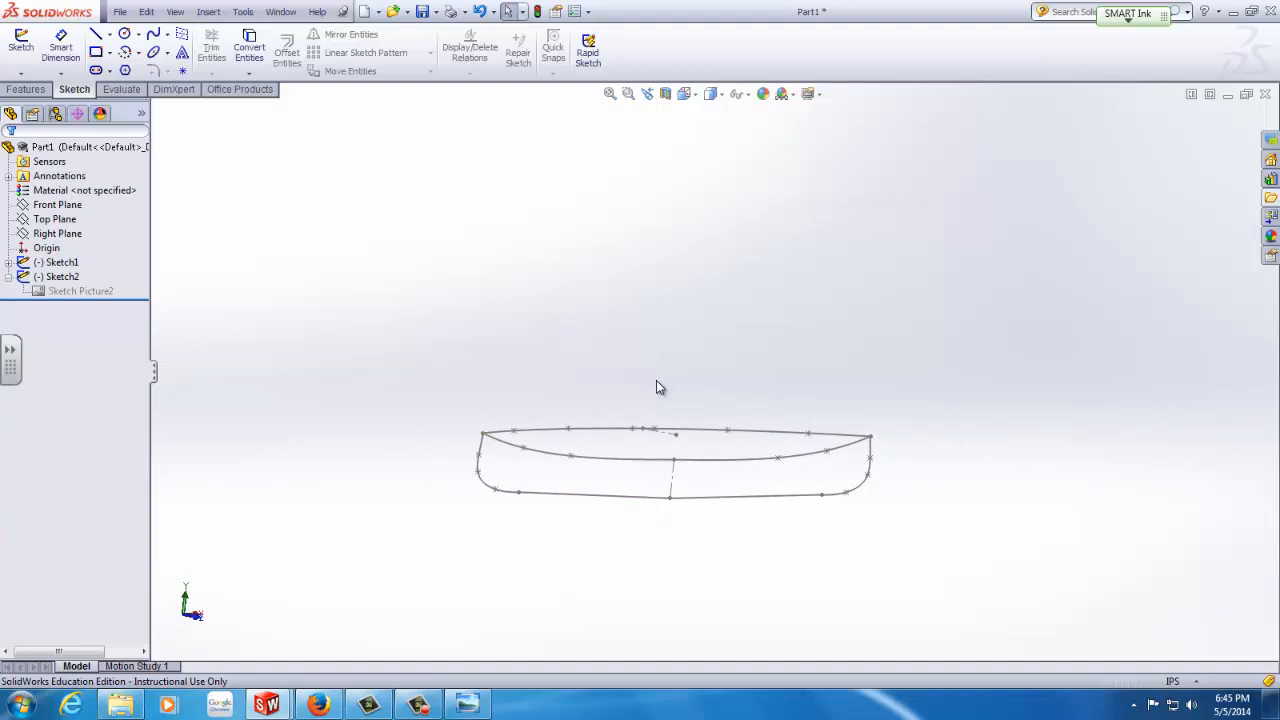
pyautogui.moveTo(634, 374); pyautogui.dragTo(657, 403, button='middle')
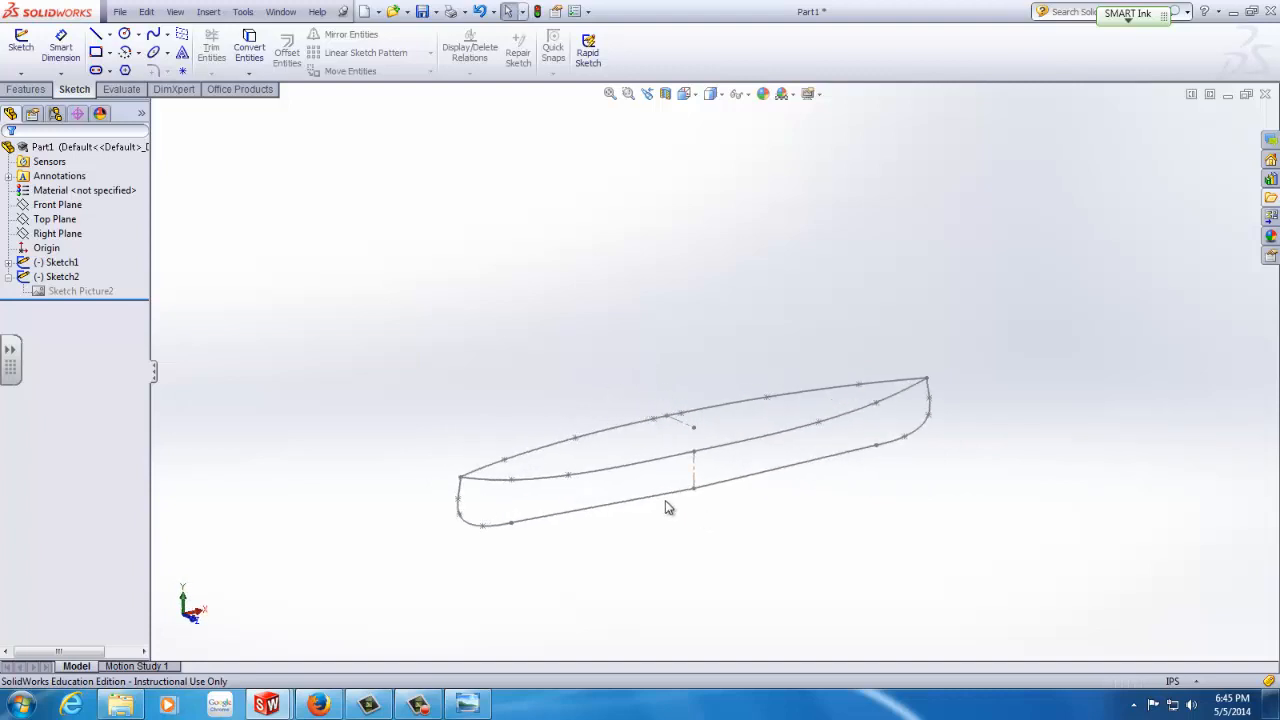
pyautogui.scroll(3, 293, 422)
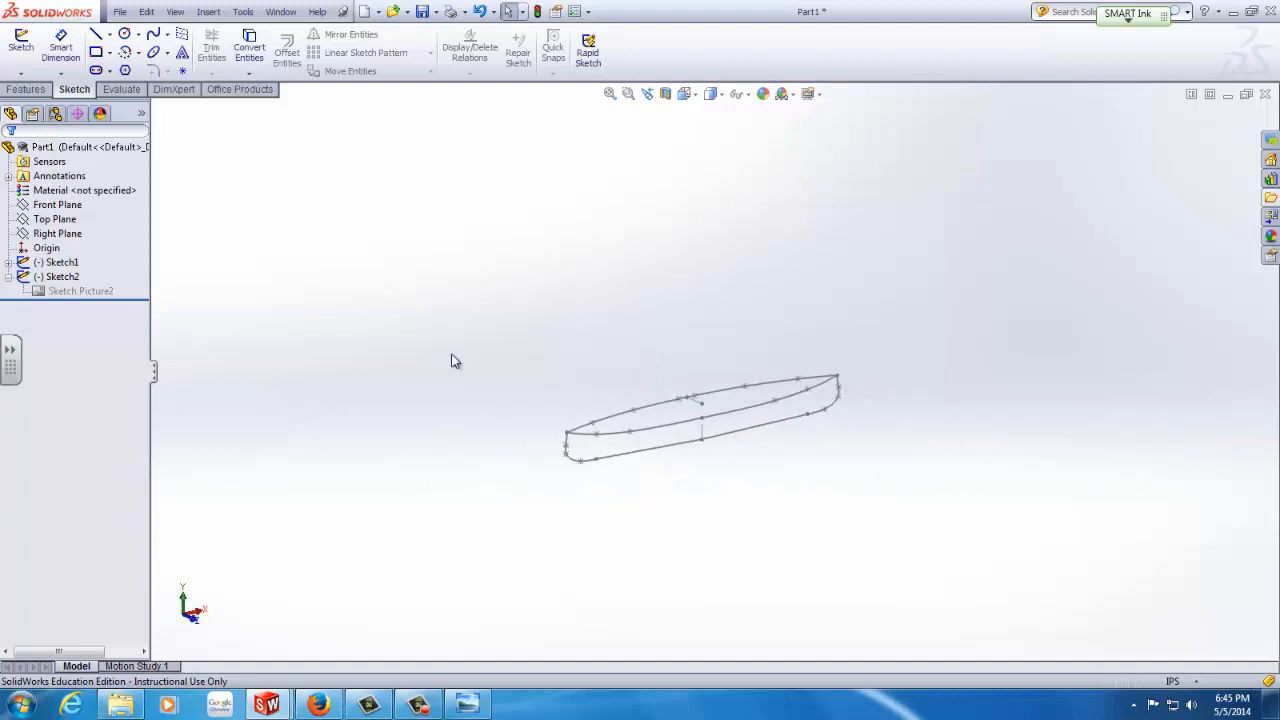
# Start a reference plane from the Right Plane and the short construction line across the middle of the plan view sketch.
pyautogui.click(28, 90)
pyautogui.click(612, 74)
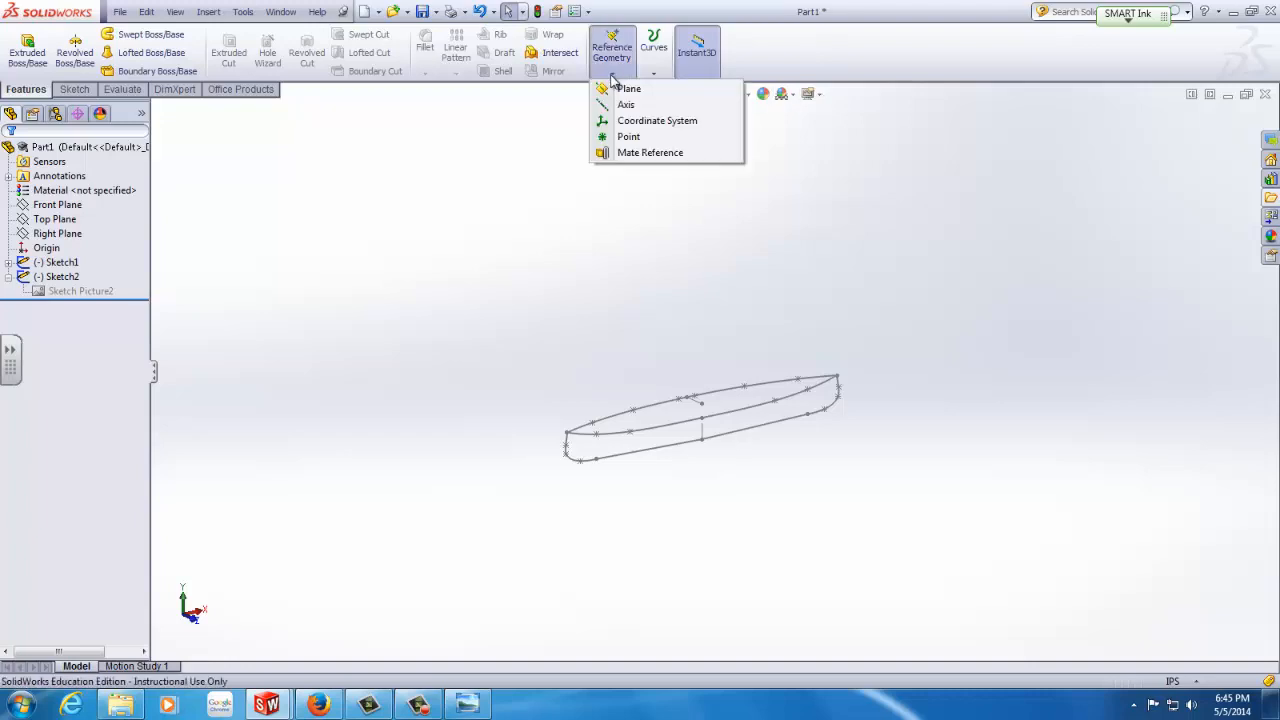
pyautogui.click(619, 89)
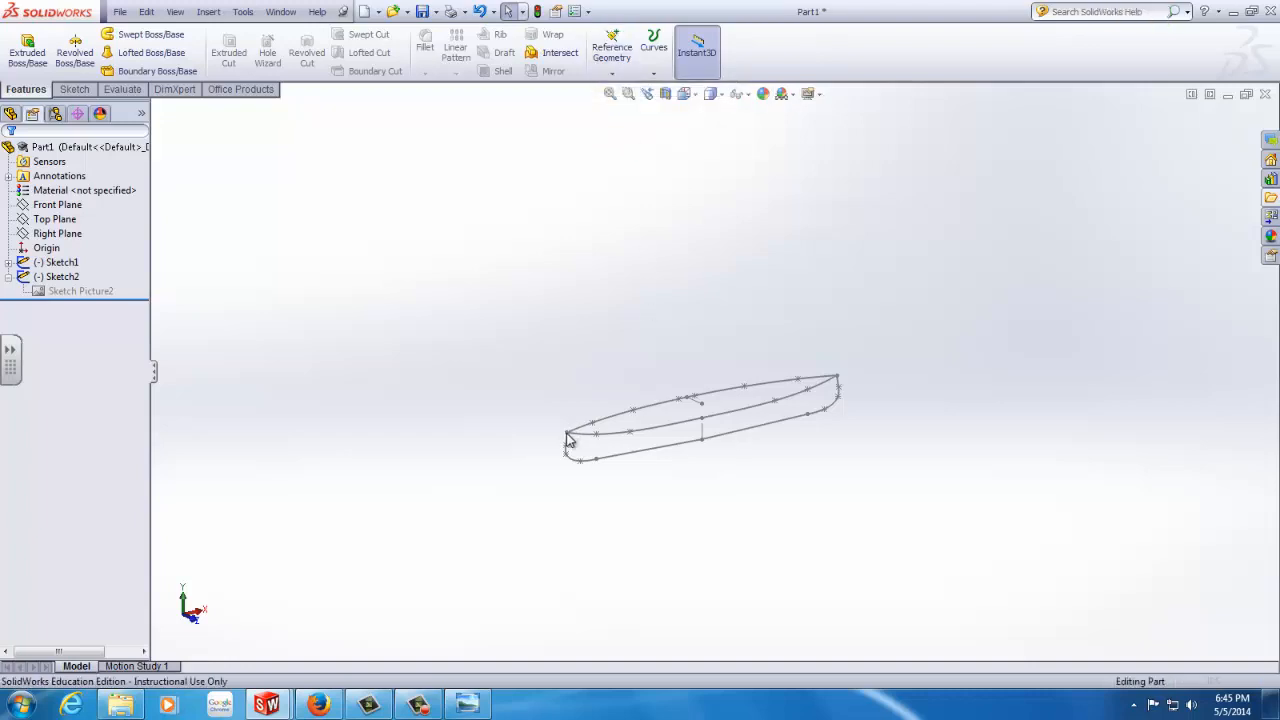
pyautogui.scroll(-2, 699, 456)
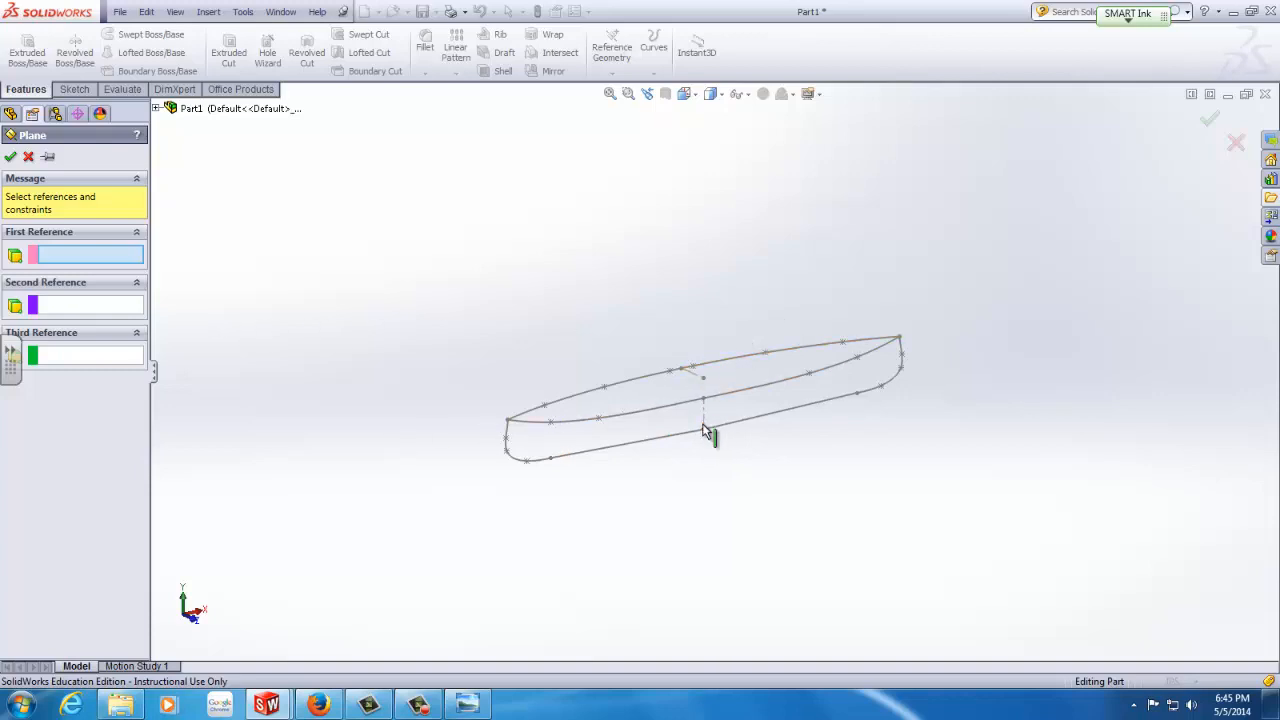
pyautogui.click(157, 108)
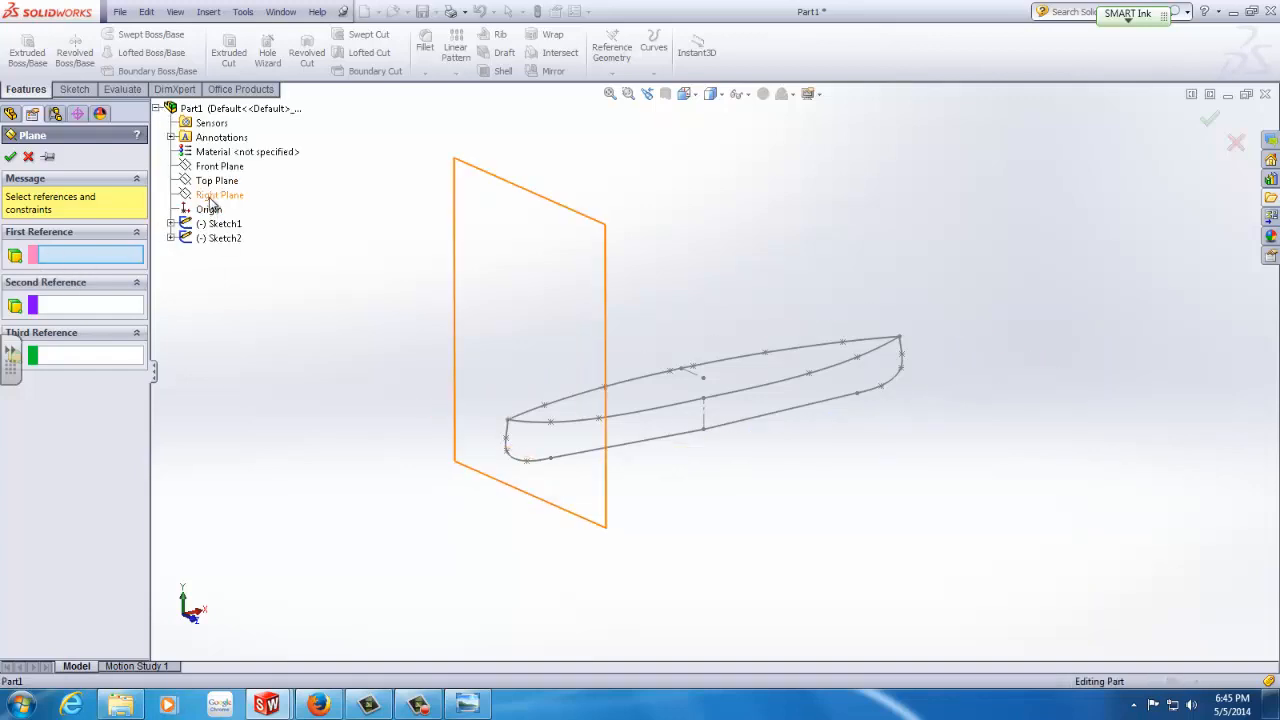
pyautogui.click(212, 197)
pyautogui.moveTo(429, 305); pyautogui.dragTo(364, 305, button='middle')
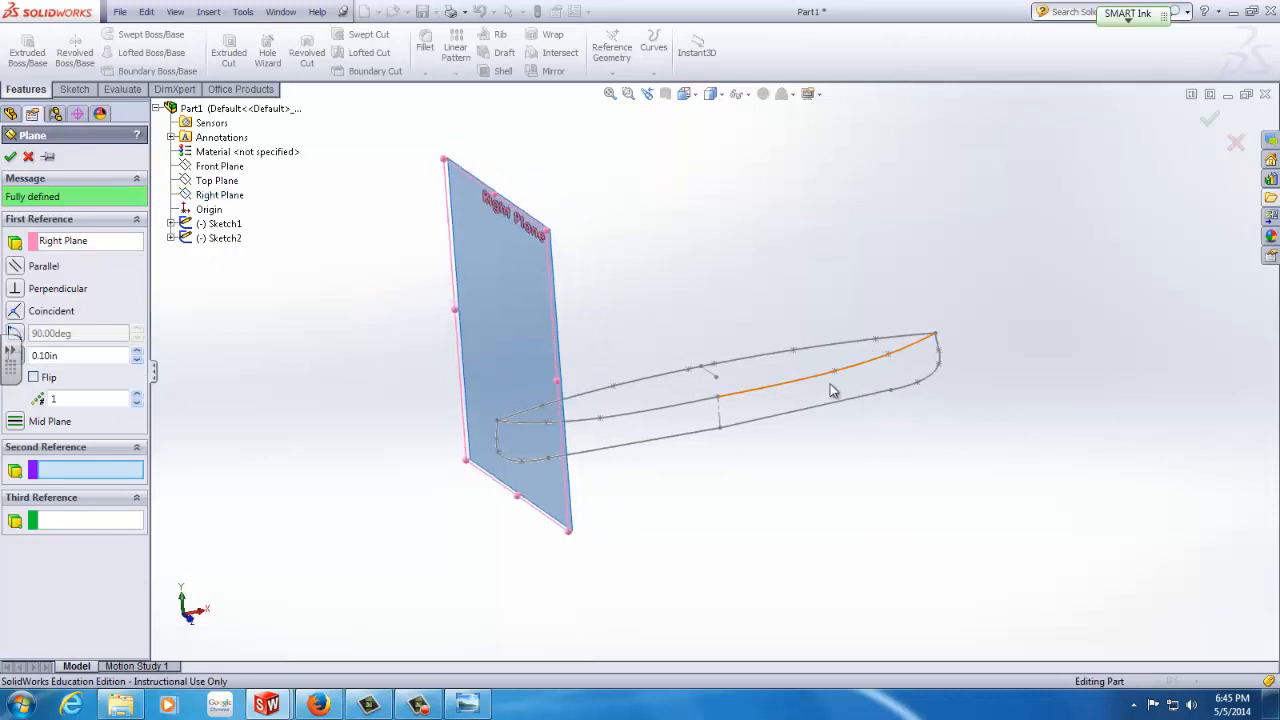
pyautogui.scroll(-3, 825, 400)
pyautogui.click(629, 357)
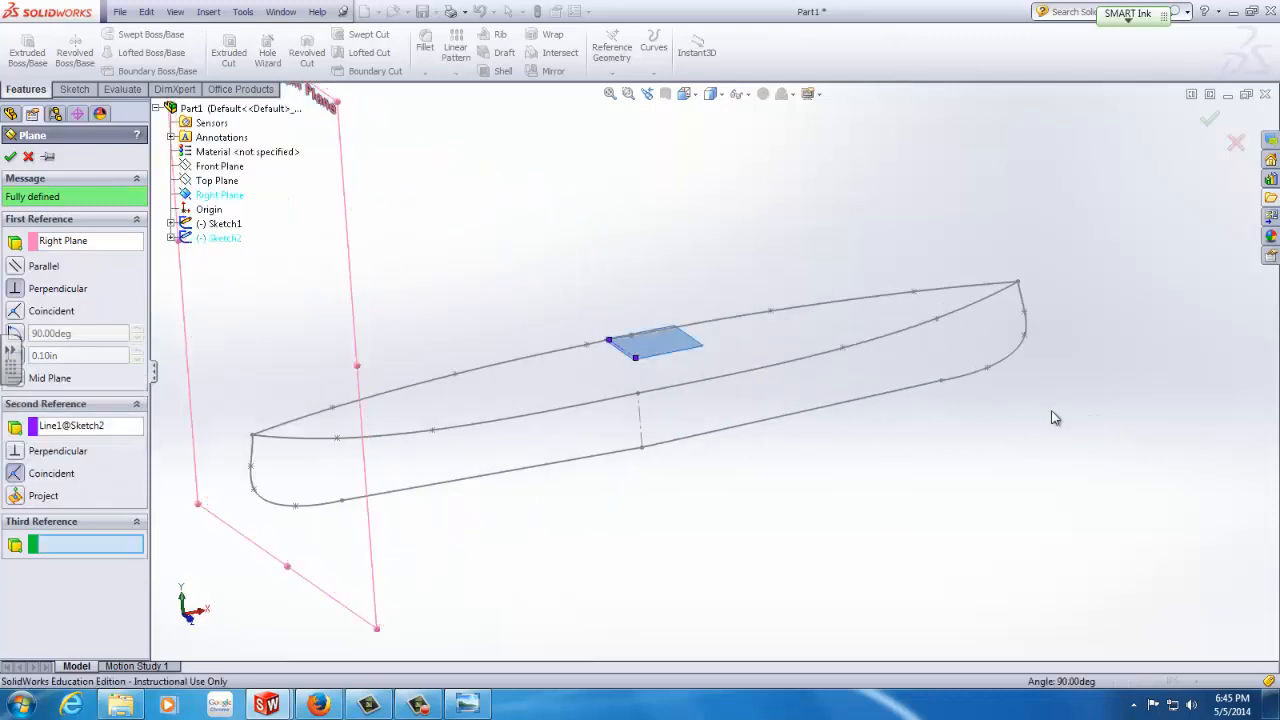
# Make the reference plane parallel to the Right Plane and coincident with the middle construction line, and create it.
pyautogui.click(15, 267)
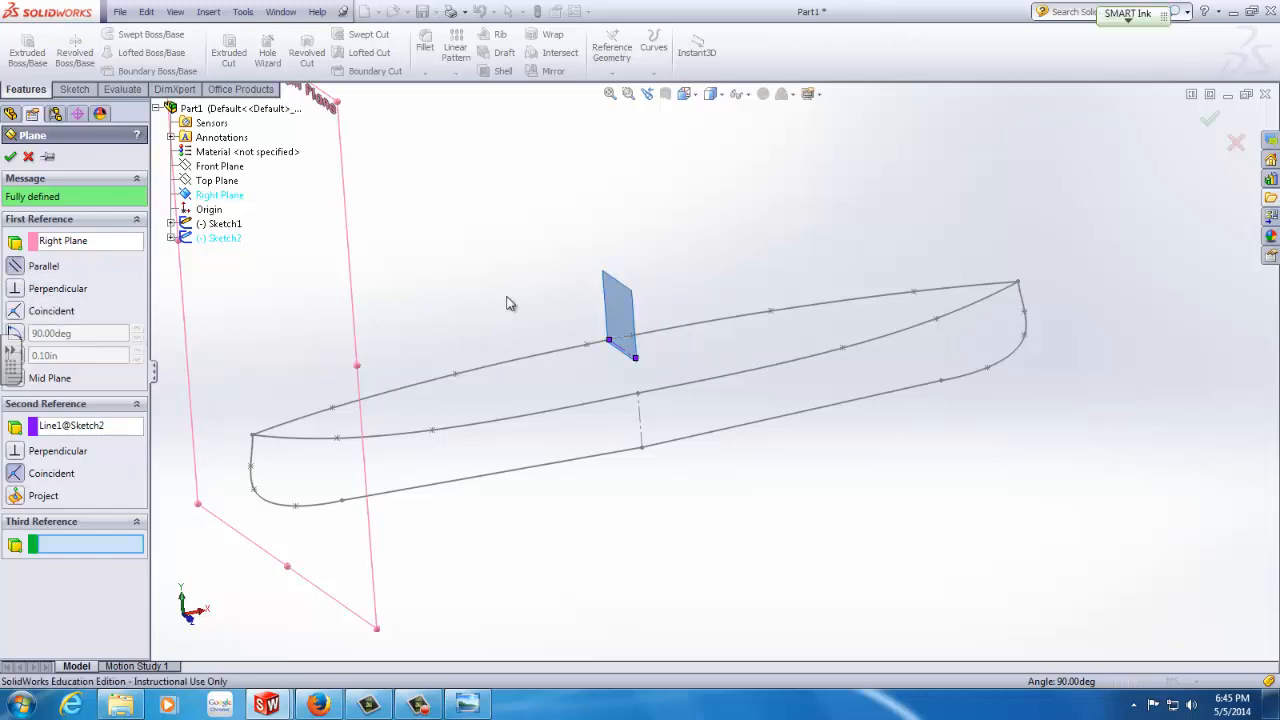
pyautogui.moveTo(577, 360); pyautogui.dragTo(663, 320, button='middle')
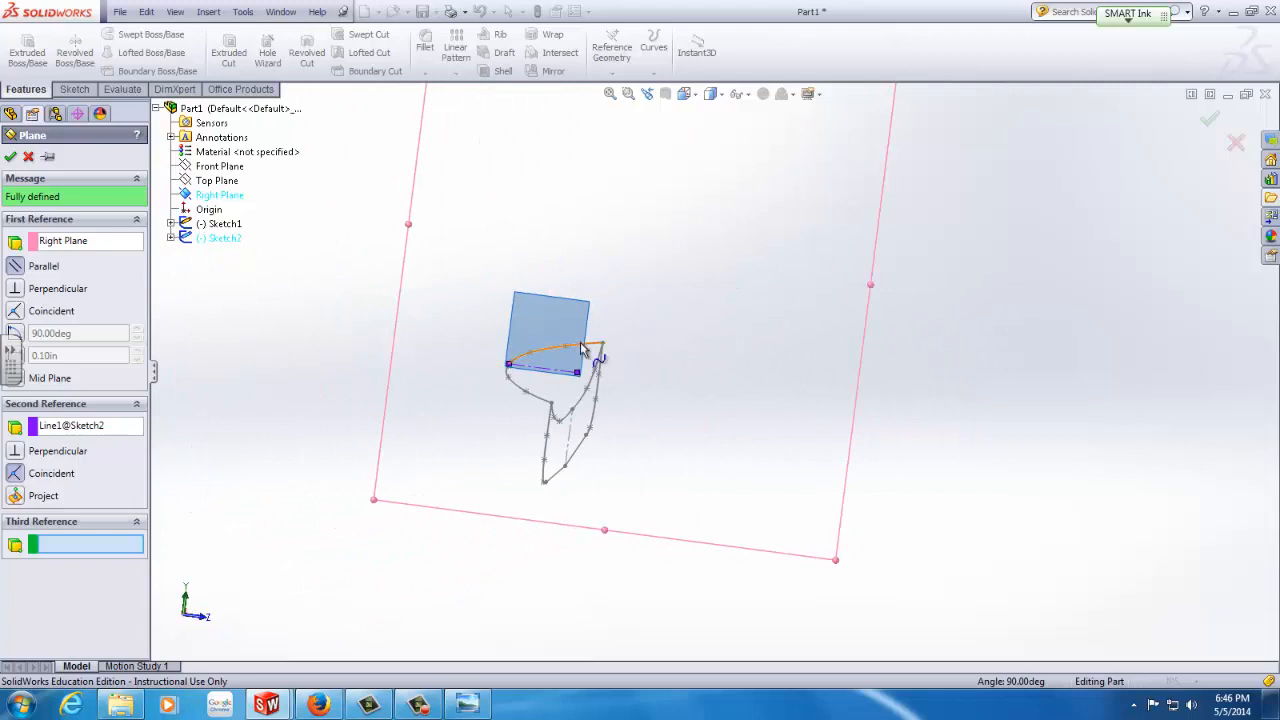
pyautogui.moveTo(582, 347); pyautogui.dragTo(523, 334, button='middle')
pyautogui.press('f')
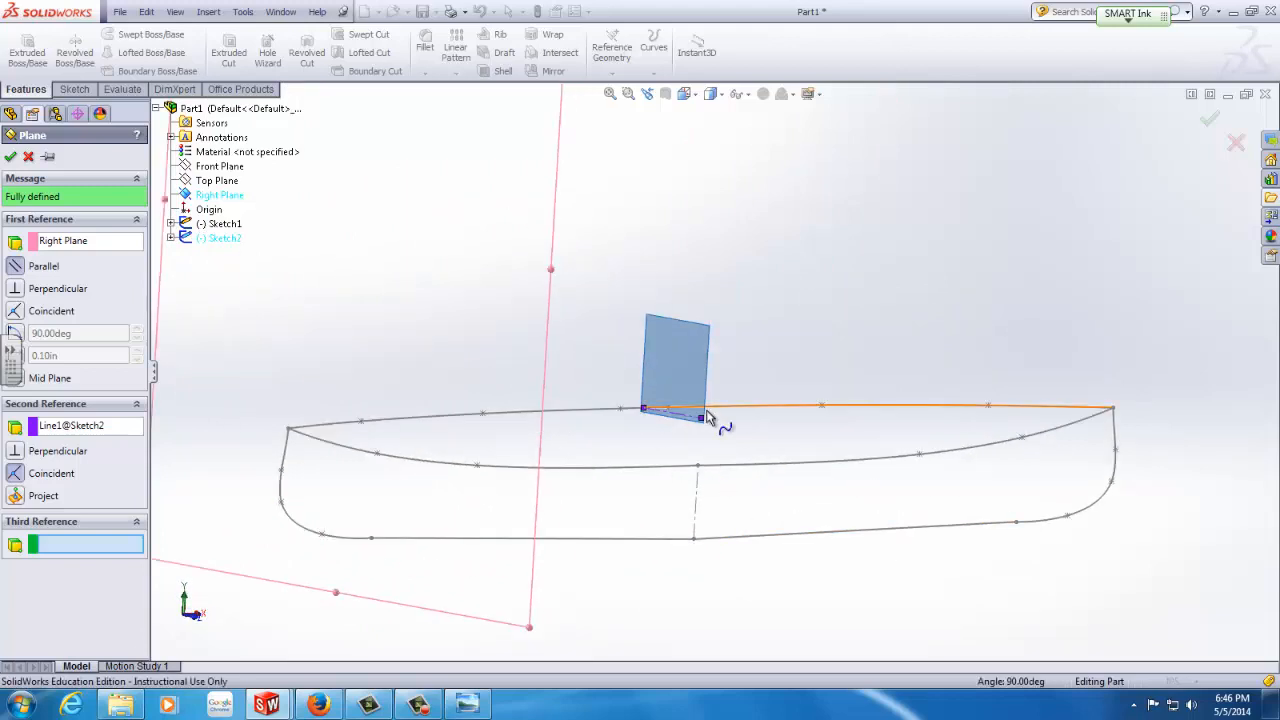
pyautogui.click(10, 158)
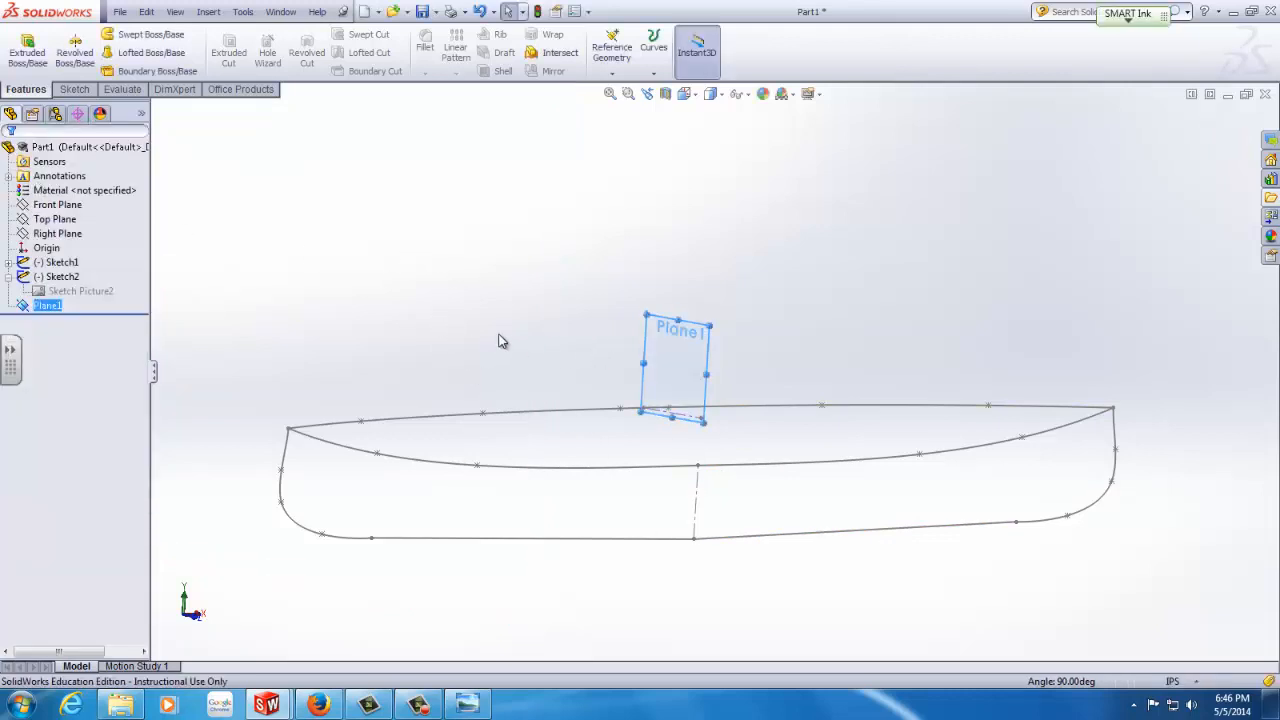
# Open a new sketch on the reference plane at the canoe's middle.
pyautogui.moveTo(502, 341)
pyautogui.mouseDown(button='middle')
pyautogui.moveTo(606, 337)
pyautogui.moveTo(623, 486)
pyautogui.moveTo(595, 418)
pyautogui.mouseUp(button='middle')
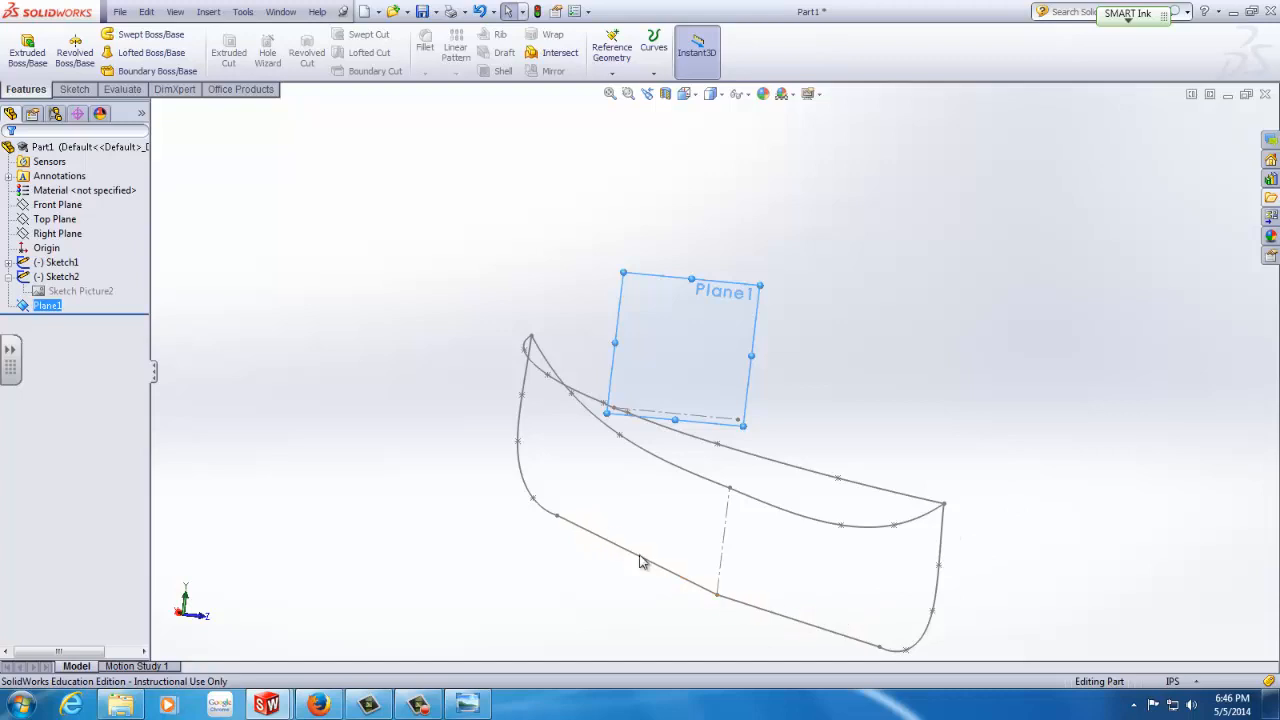
pyautogui.moveTo(812, 548)
pyautogui.mouseDown(button='middle')
pyautogui.moveTo(622, 474)
pyautogui.moveTo(700, 426)
pyautogui.moveTo(693, 442)
pyautogui.mouseUp(button='middle')
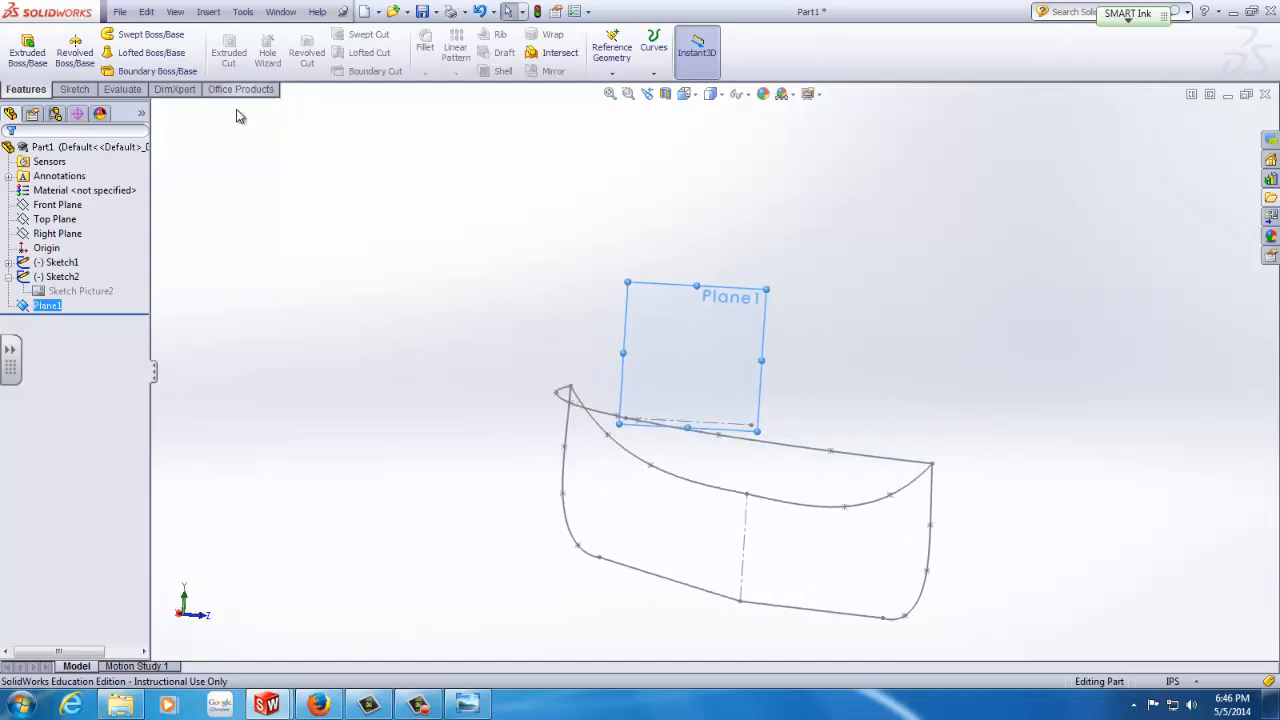
pyautogui.click(74, 89)
pyautogui.click(20, 47)
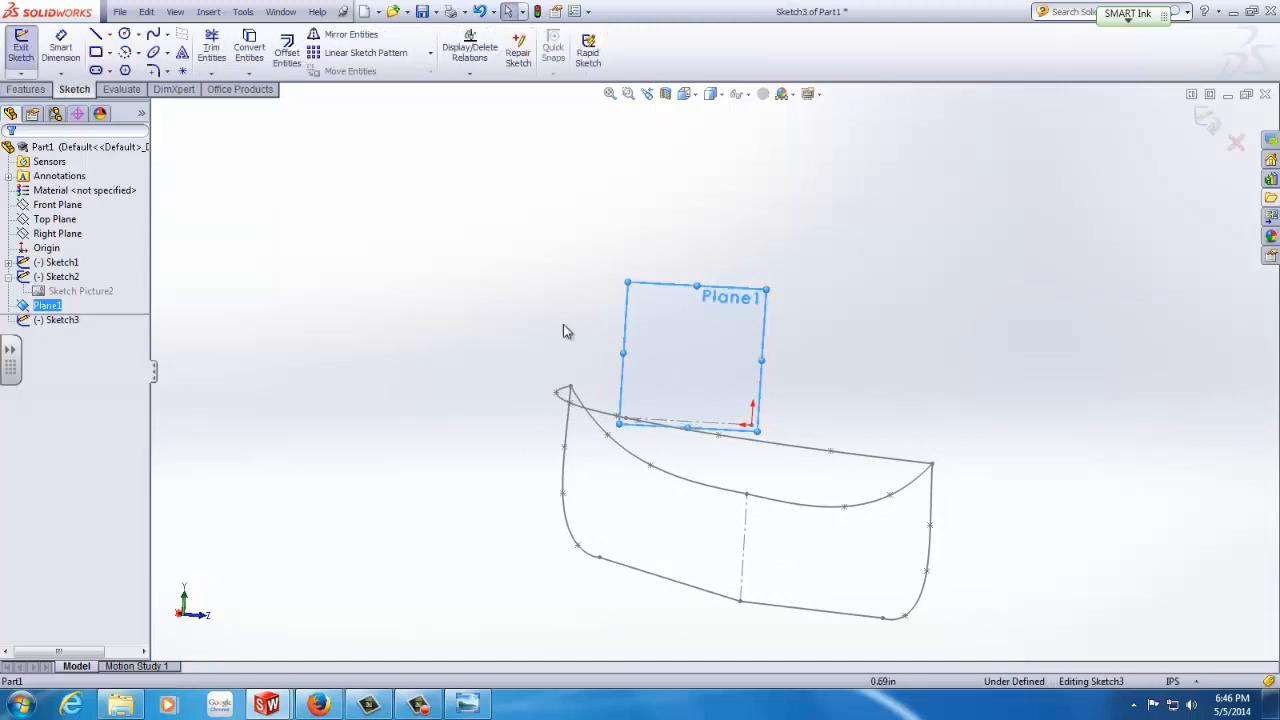
pyautogui.moveTo(530, 322)
pyautogui.mouseDown(button='middle')
pyautogui.moveTo(583, 337)
pyautogui.moveTo(583, 380)
pyautogui.moveTo(606, 383)
pyautogui.moveTo(697, 472)
pyautogui.mouseUp(button='middle')
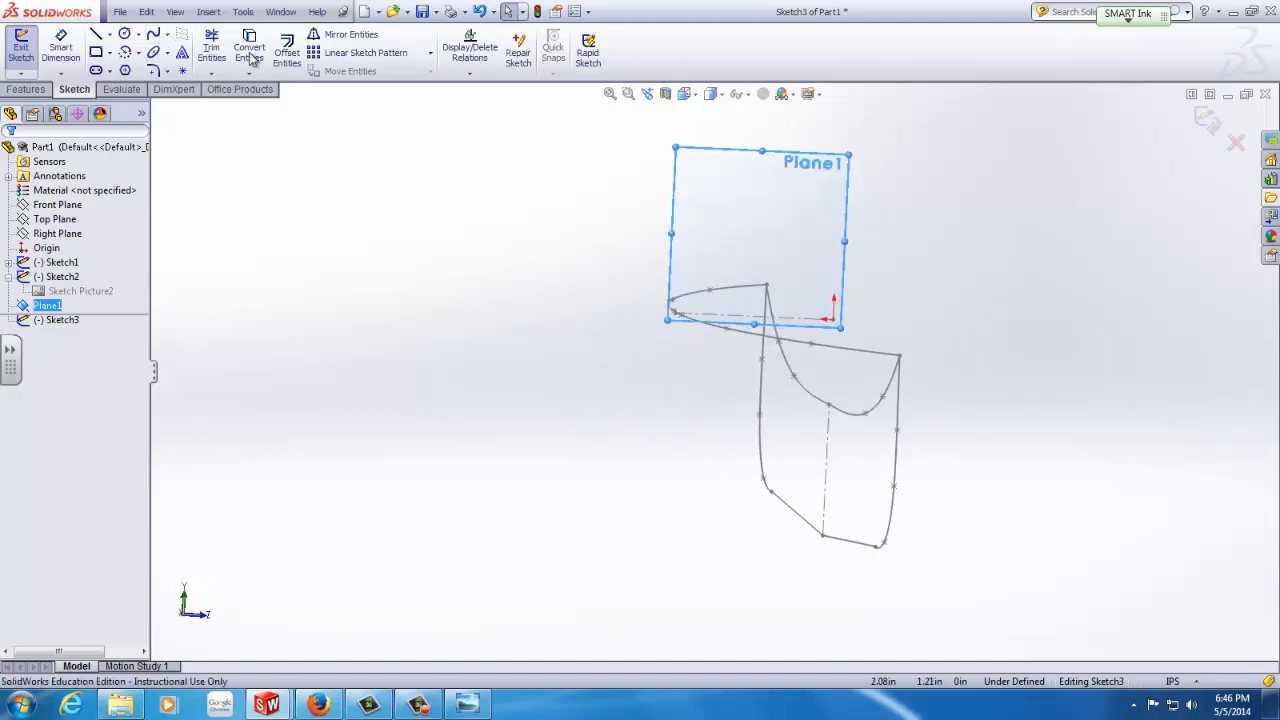
# Draw a three-point arc of about 1.07 in radius and 90° from the keel's midpoint to the plan view construction line's outer end, and close the sketch.
pyautogui.click(139, 35)
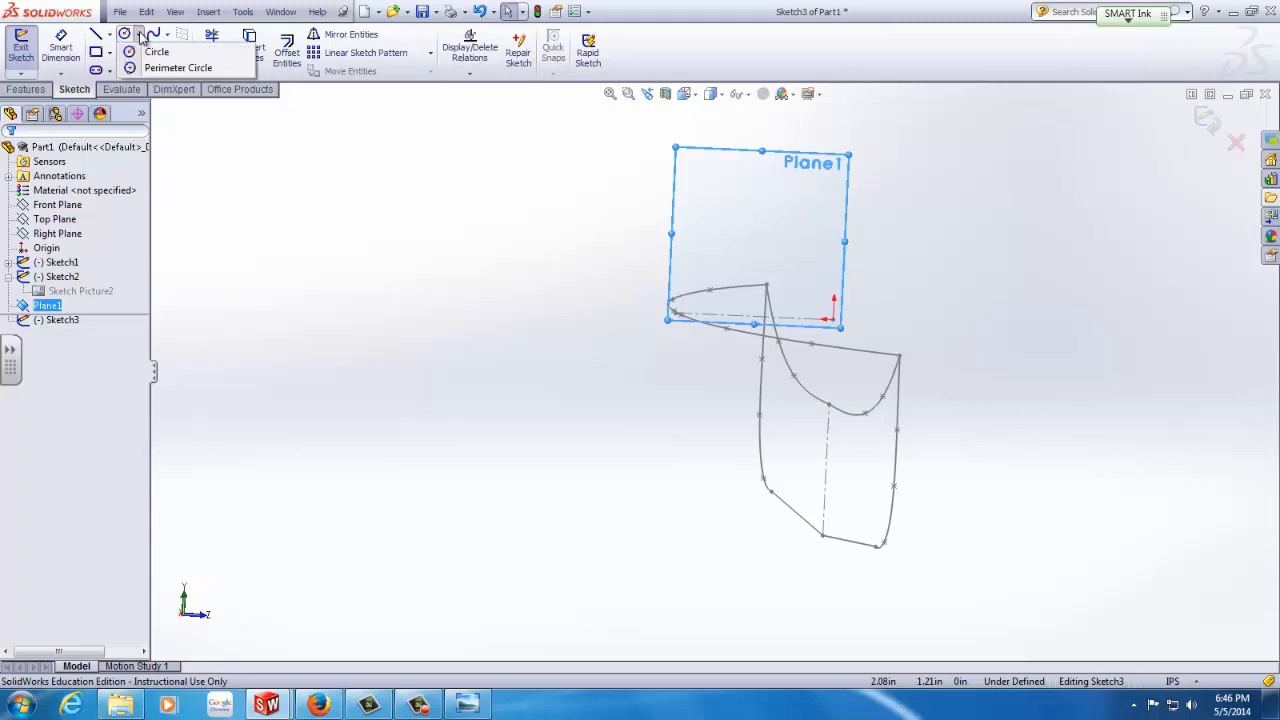
pyautogui.click(138, 52)
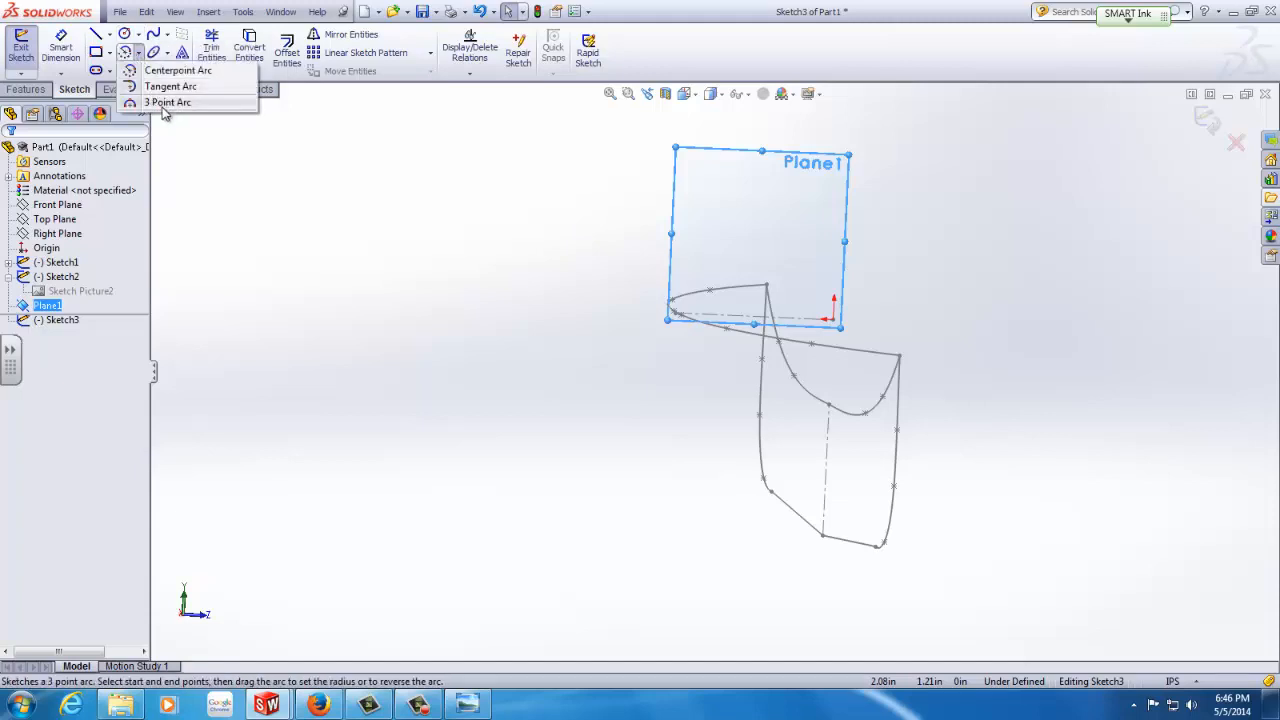
pyautogui.click(160, 103)
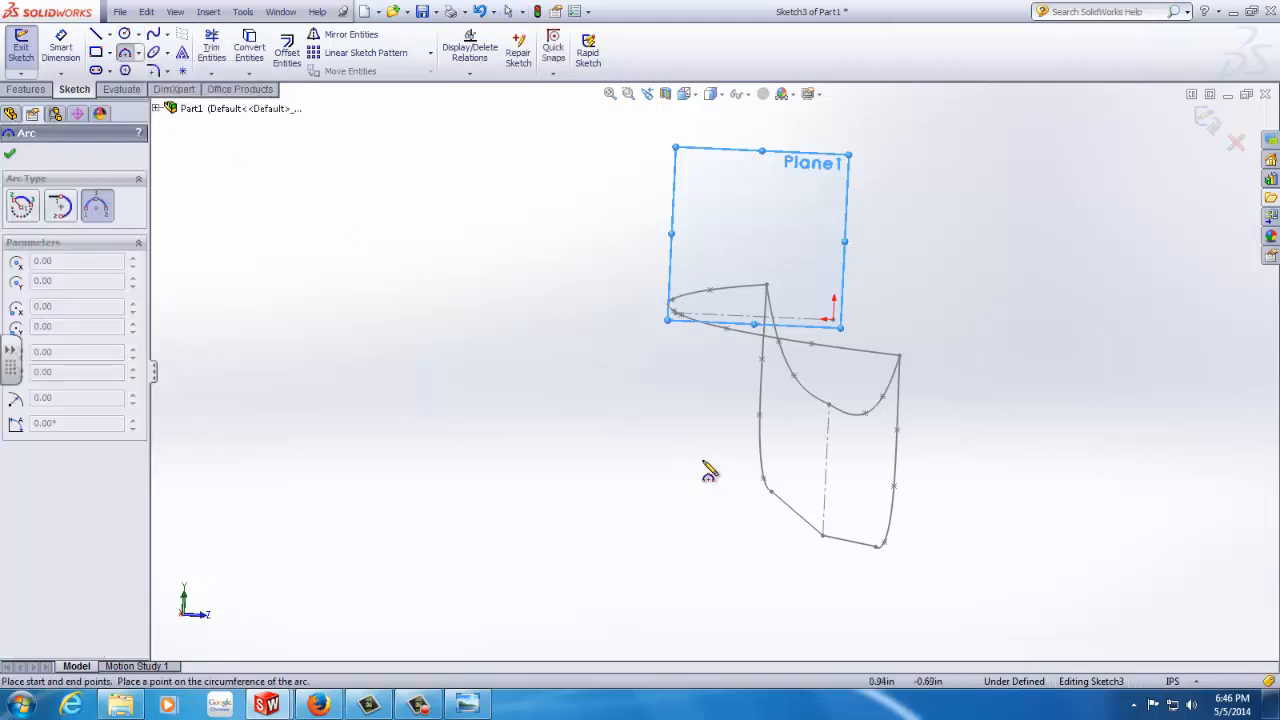
pyautogui.click(828, 545)
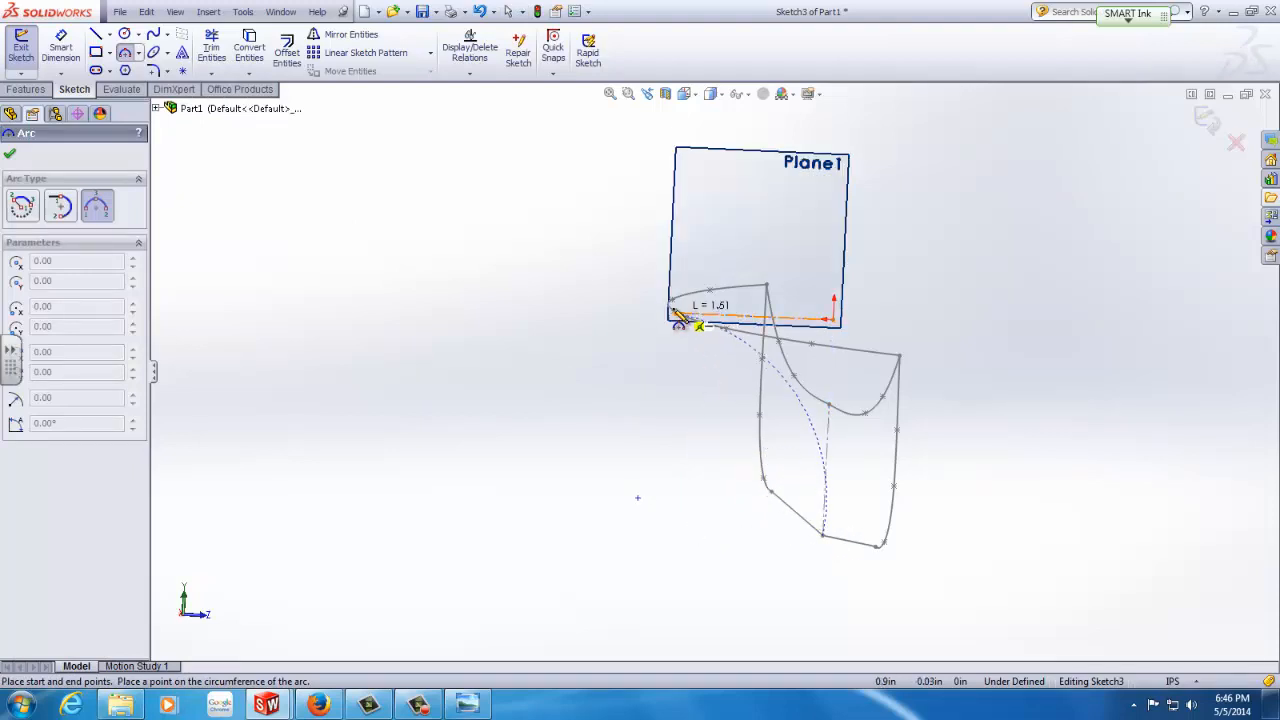
pyautogui.scroll(-5, 690, 320)
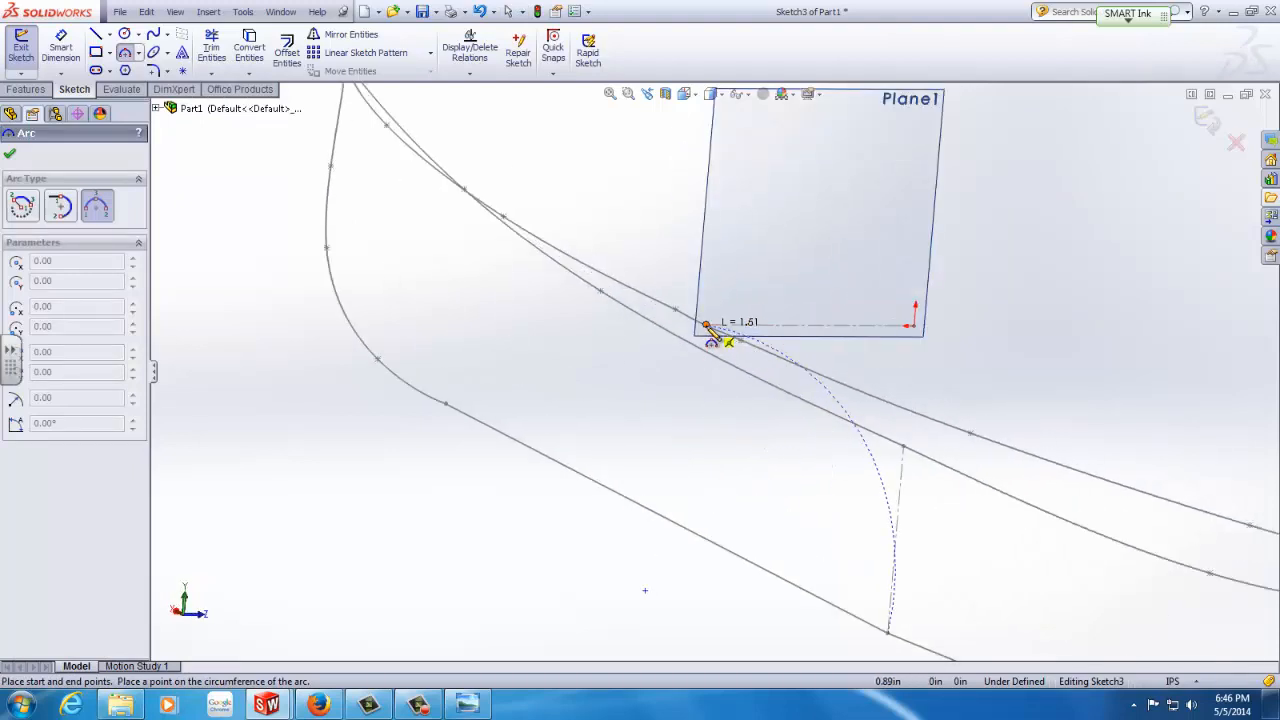
pyautogui.click(706, 327)
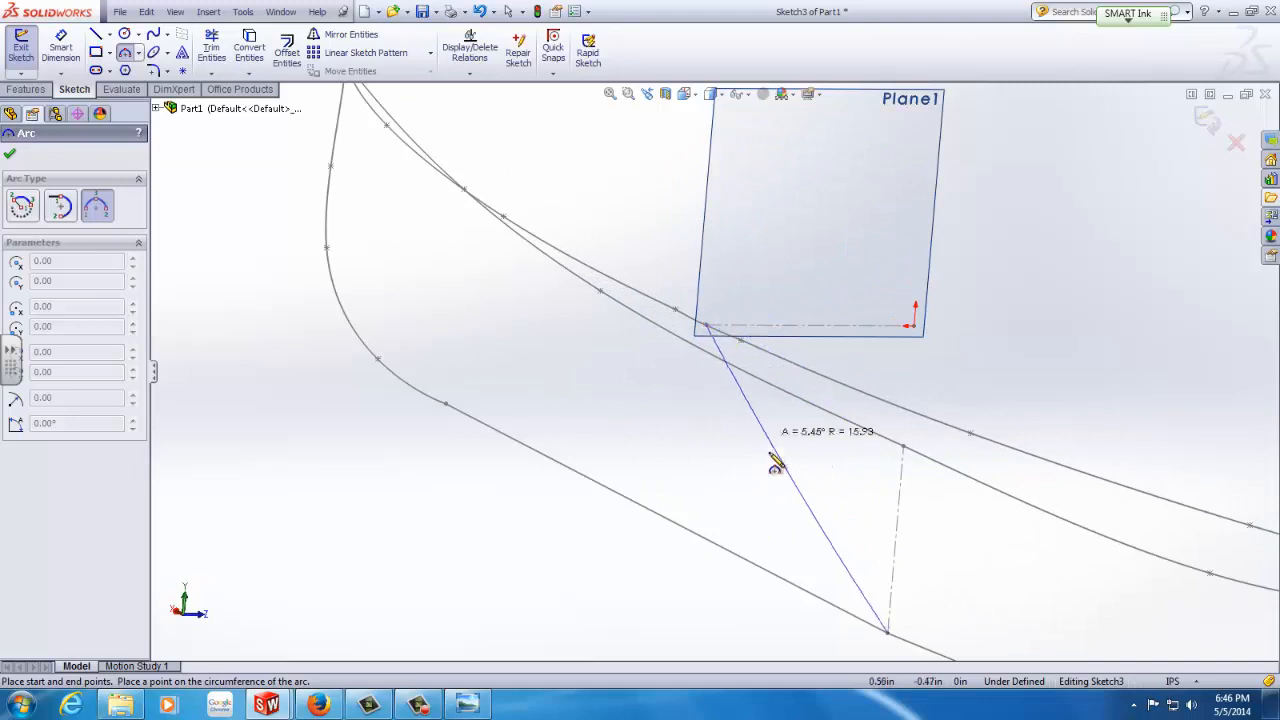
pyautogui.click(720, 515)
pyautogui.moveTo(716, 518)
pyautogui.mouseDown(button='middle')
pyautogui.moveTo(686, 503)
pyautogui.moveTo(665, 449)
pyautogui.moveTo(686, 483)
pyautogui.moveTo(648, 470)
pyautogui.moveTo(680, 477)
pyautogui.moveTo(609, 486)
pyautogui.moveTo(656, 478)
pyautogui.mouseUp(button='middle')
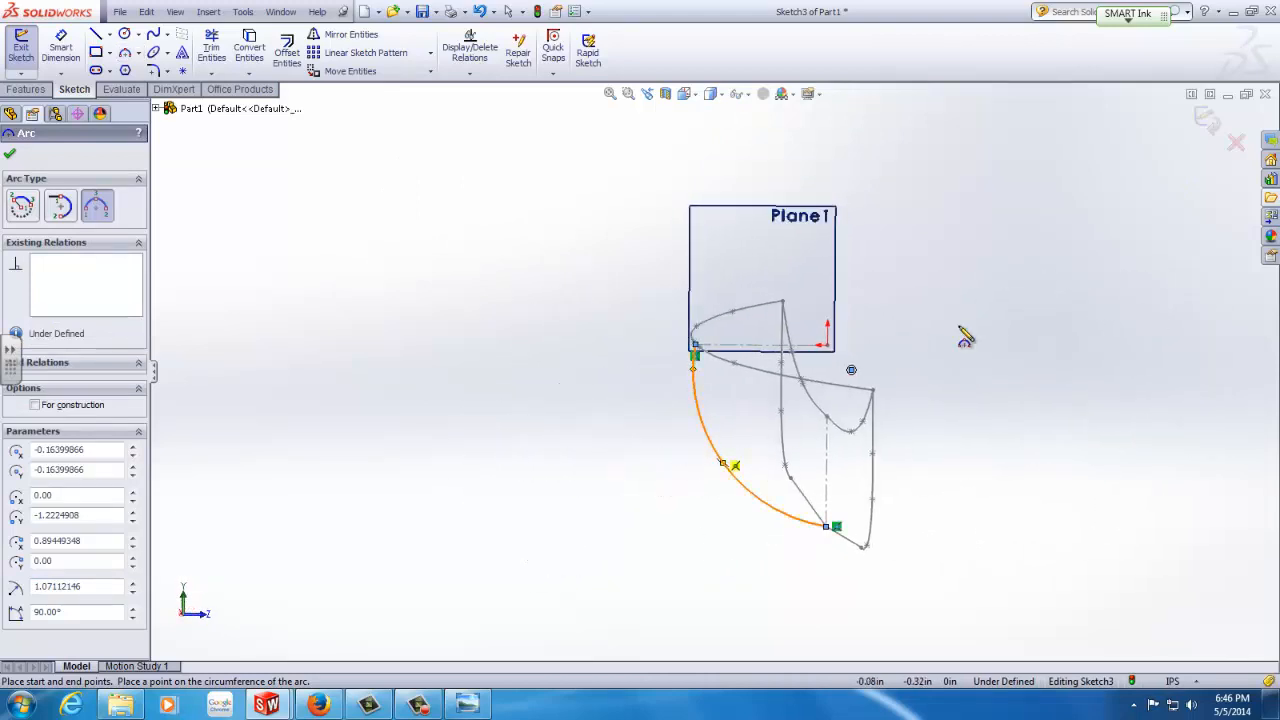
pyautogui.click(1208, 120)
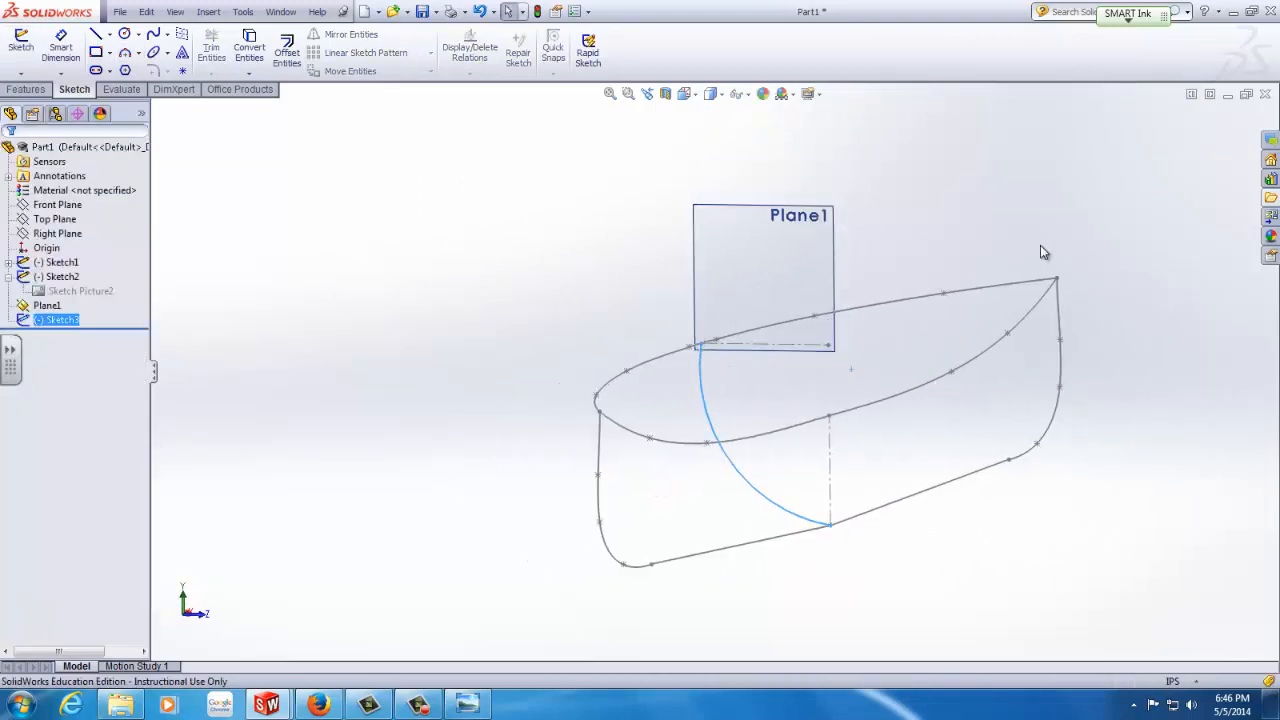
# Examine from several angles how the cross-section arc joins the side profile and plan view curves.
pyautogui.moveTo(940, 228); pyautogui.dragTo(1030, 230, button='middle')
pyautogui.click(1040, 349)
pyautogui.moveTo(978, 365); pyautogui.dragTo(902, 390, button='middle')
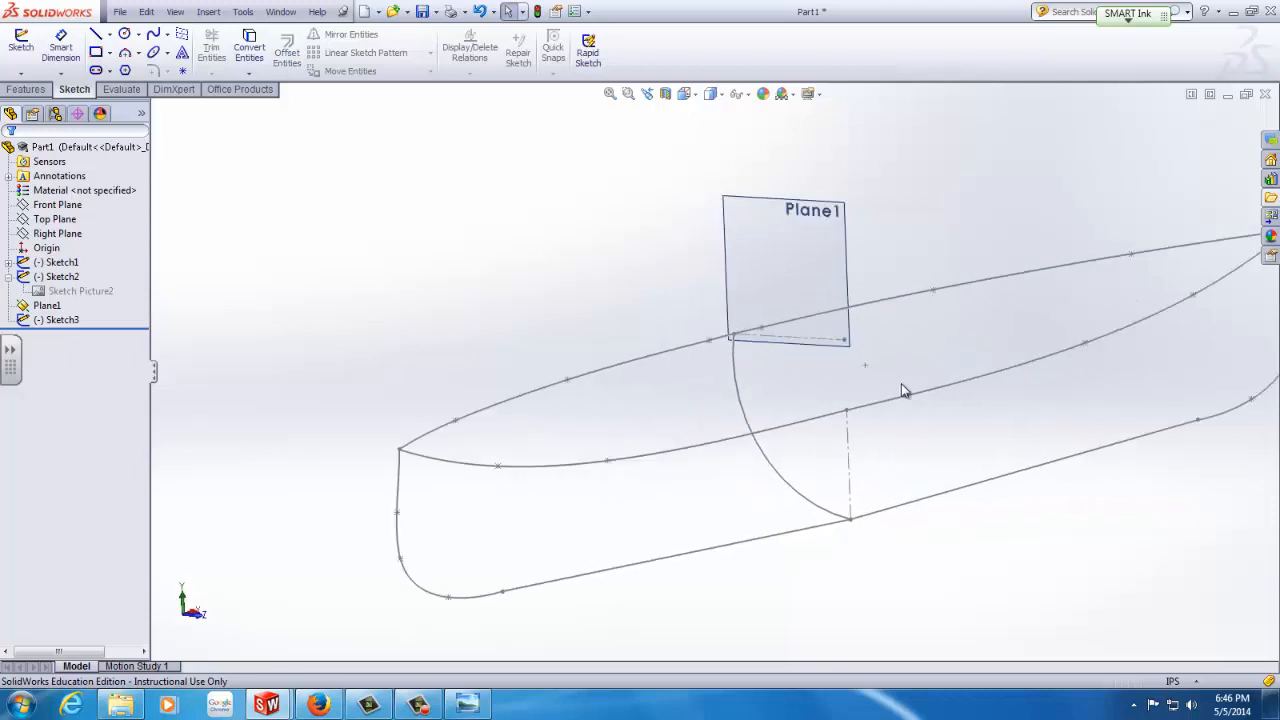
pyautogui.moveTo(856, 425)
pyautogui.mouseDown(button='middle')
pyautogui.moveTo(1034, 417)
pyautogui.moveTo(710, 365)
pyautogui.moveTo(660, 325)
pyautogui.moveTo(520, 370)
pyautogui.mouseUp(button='middle')
pyautogui.scroll(-3, 480, 375)
pyautogui.scroll(5, 445, 388)
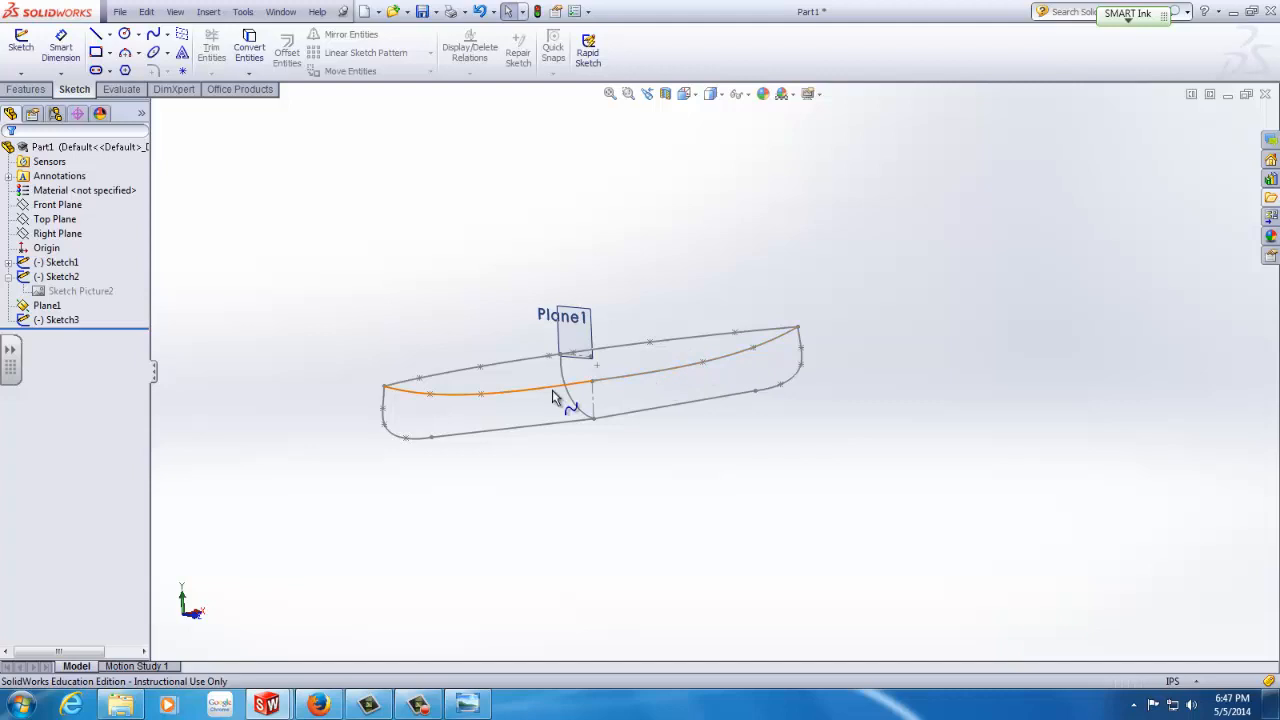
pyautogui.scroll(-3, 488, 392)
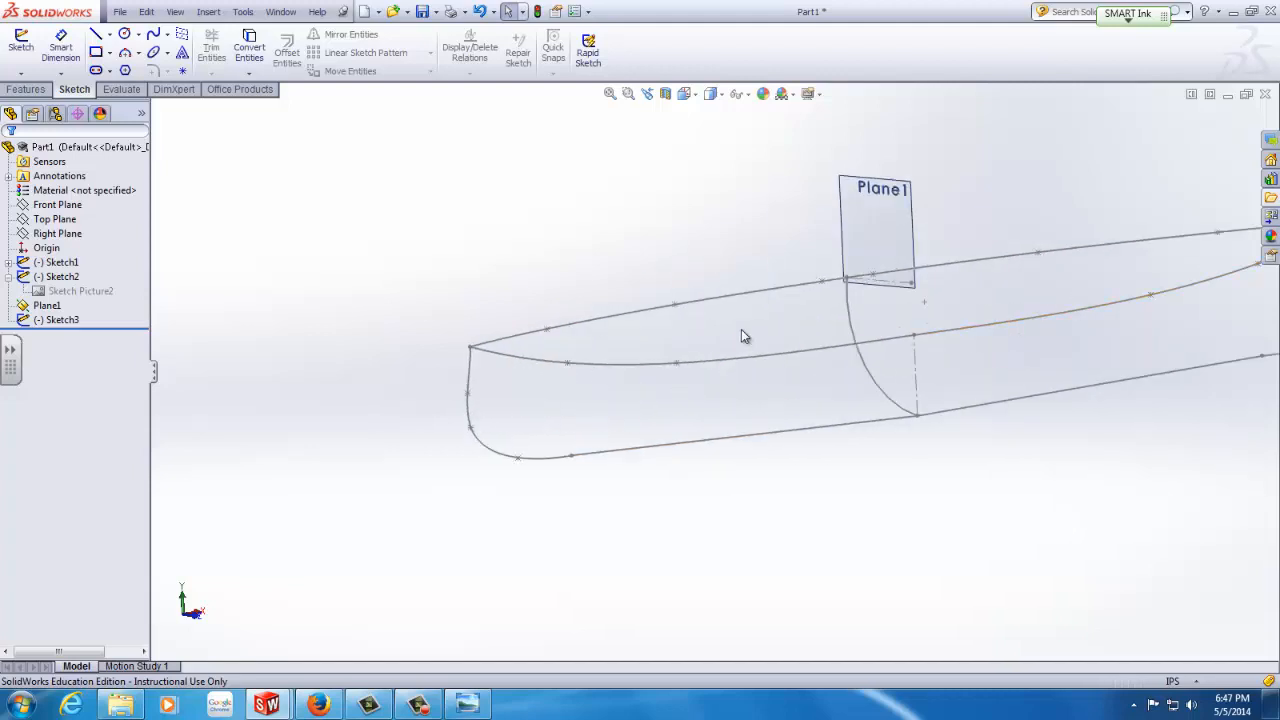
pyautogui.scroll(3, 740, 337)
pyautogui.moveTo(521, 388); pyautogui.dragTo(623, 469, button='middle')
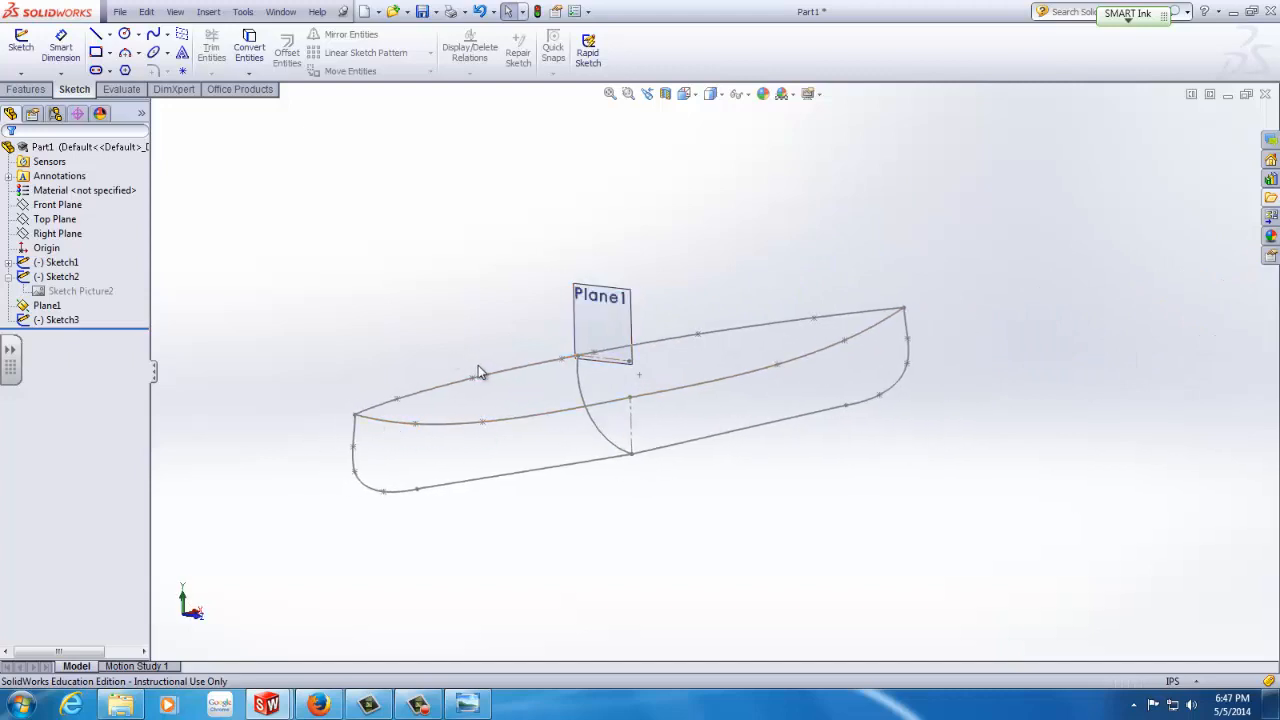
# Edit the side profile sketch, convert its two upper edge splines to construction geometry, and rebuild the model.
pyautogui.click(57, 263)
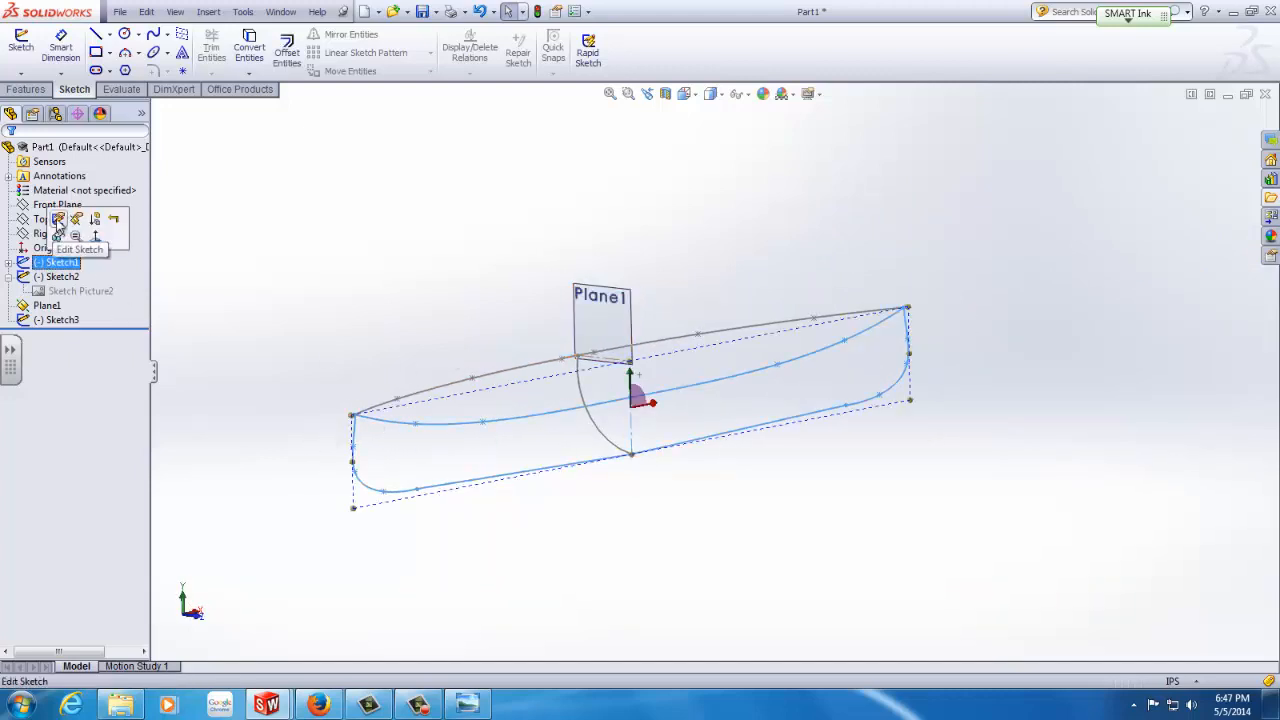
pyautogui.click(52, 216)
pyautogui.click(444, 424)
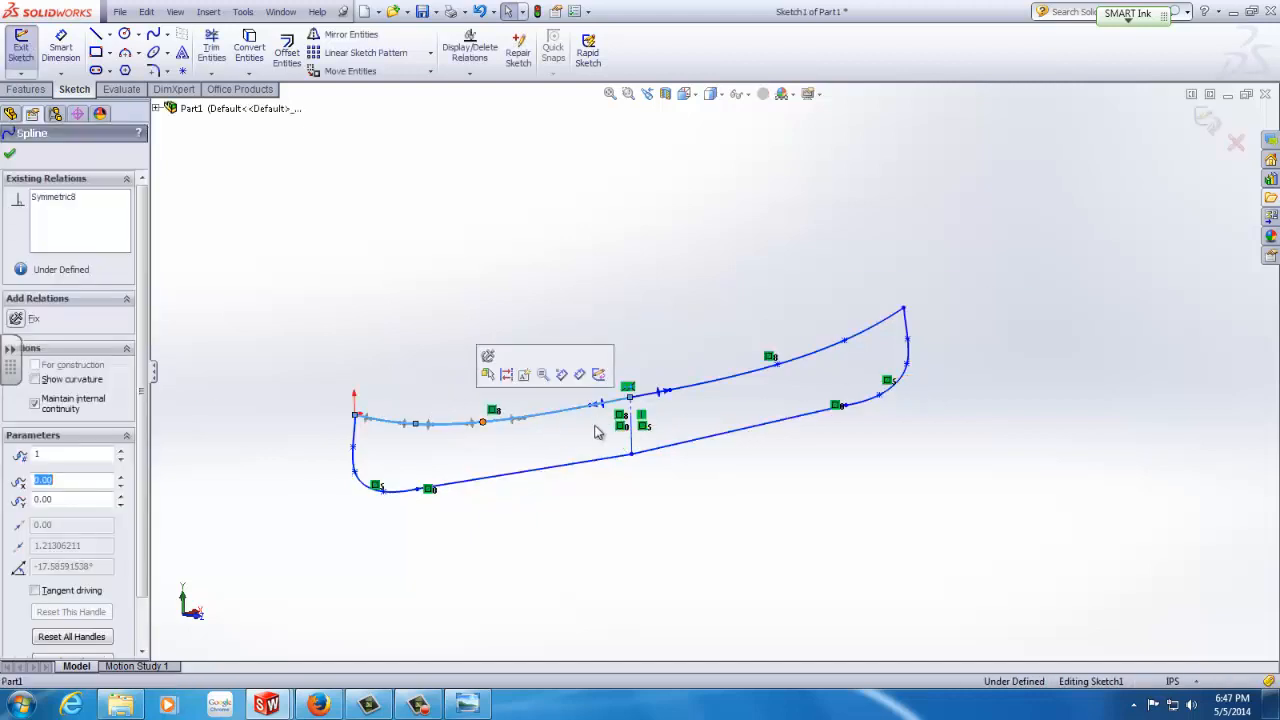
pyautogui.keyDown('ctrl'); pyautogui.click(728, 388); pyautogui.keyUp('ctrl')
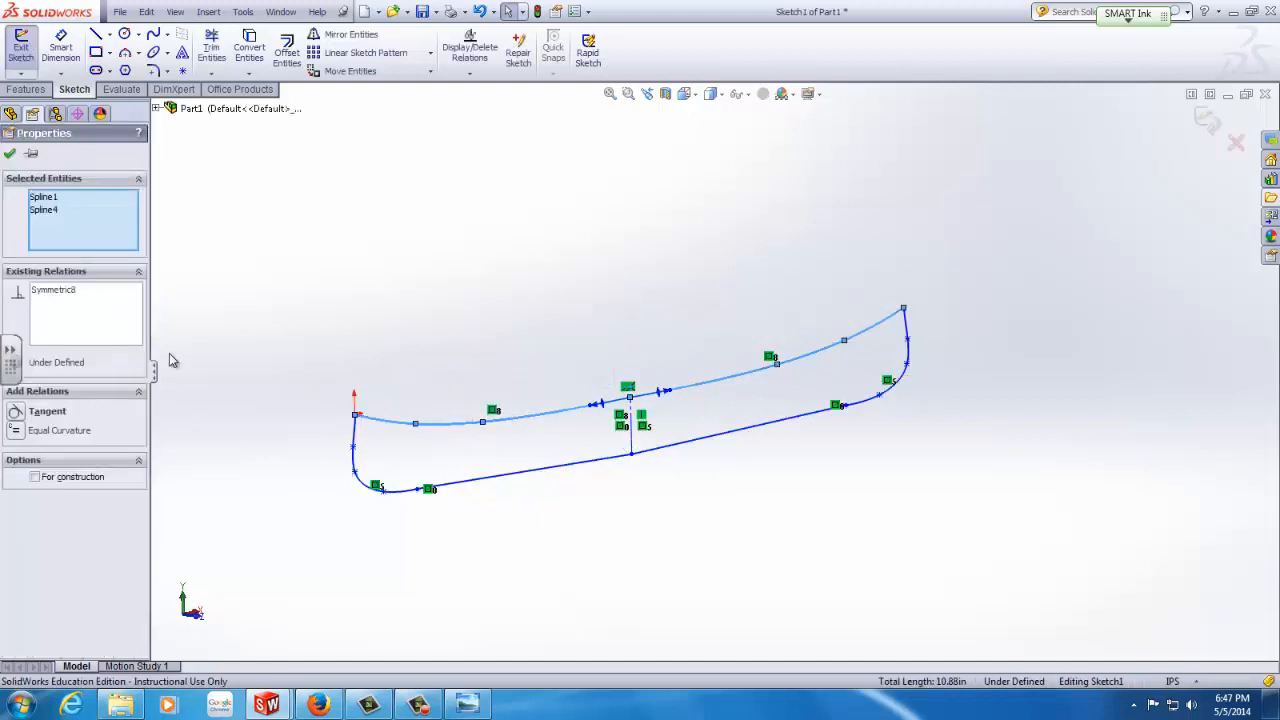
pyautogui.click(35, 477)
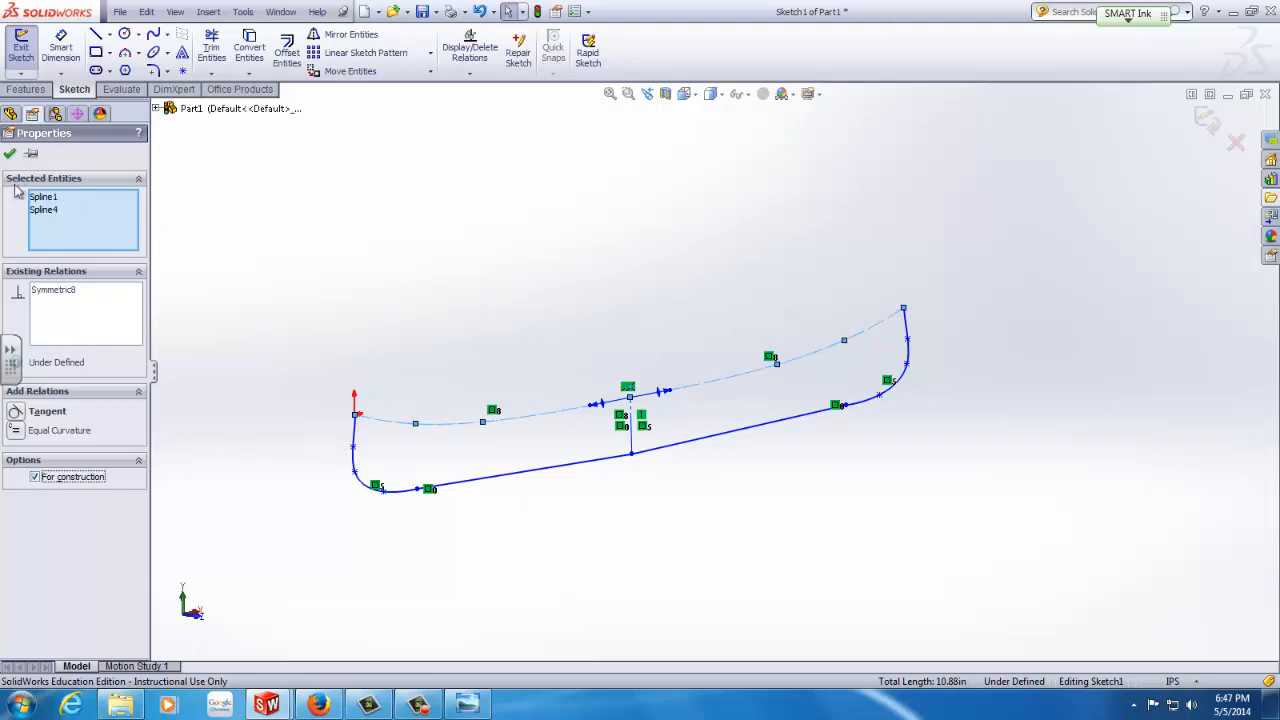
pyautogui.click(10, 153)
pyautogui.hotkey('ctrl', 'b')
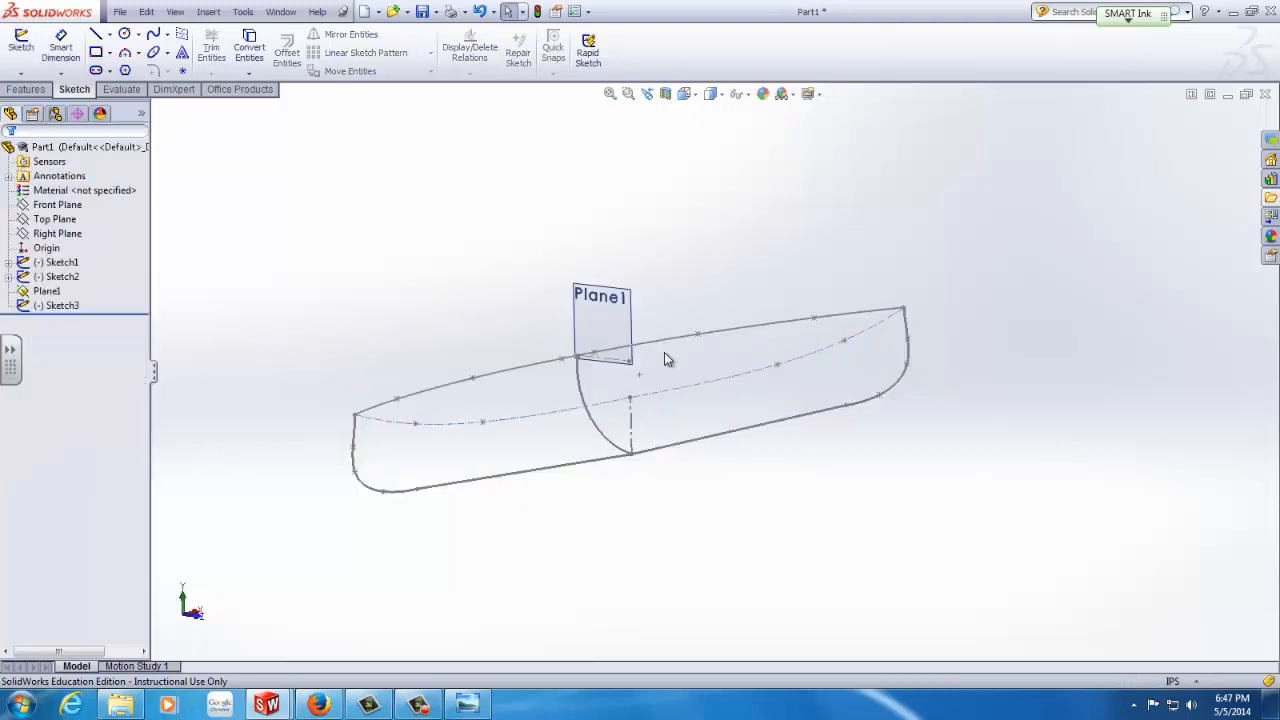
pyautogui.moveTo(666, 358); pyautogui.dragTo(694, 340, button='middle')
pyautogui.moveTo(615, 345); pyautogui.dragTo(577, 334, button='middle')
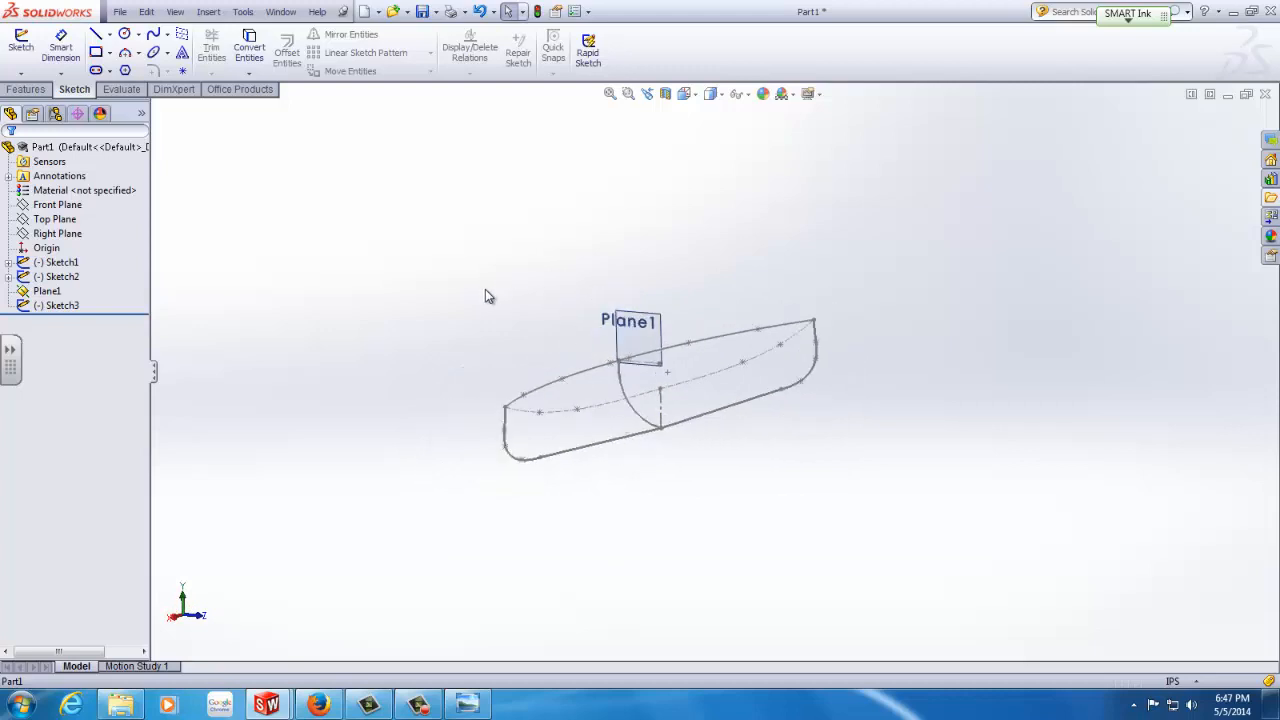
pyautogui.click(16, 91)
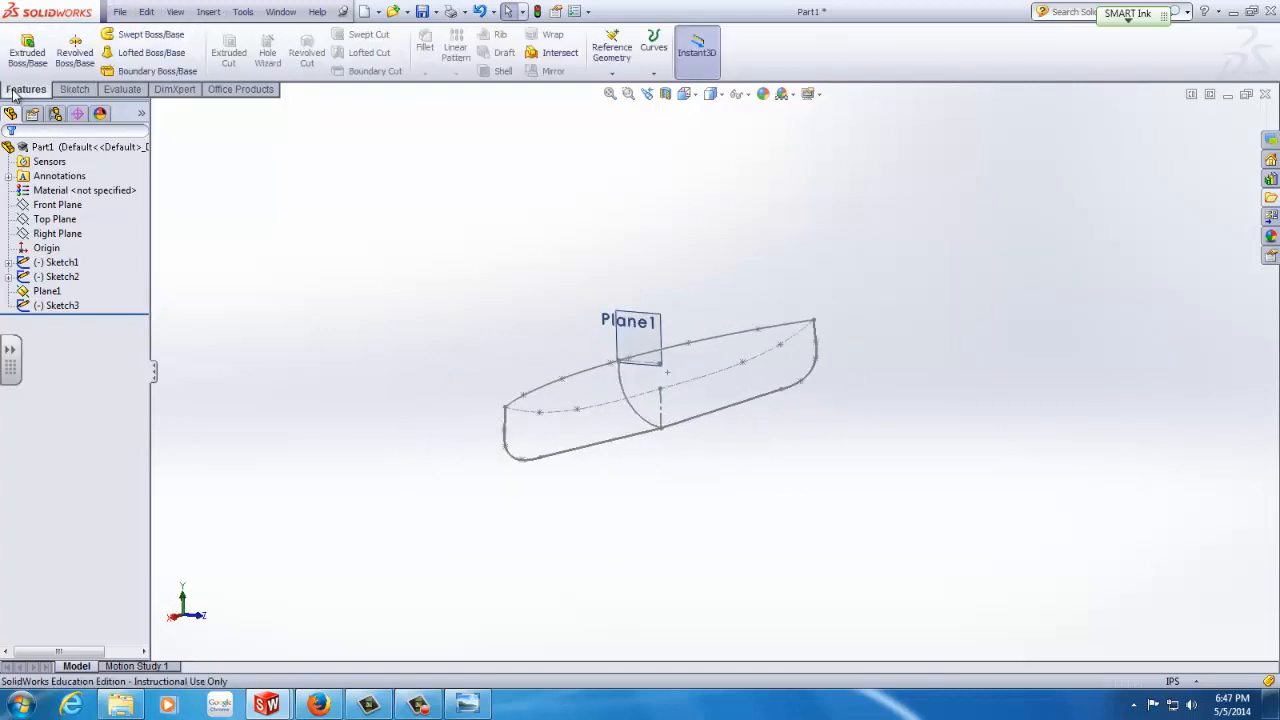
pyautogui.click(127, 53)
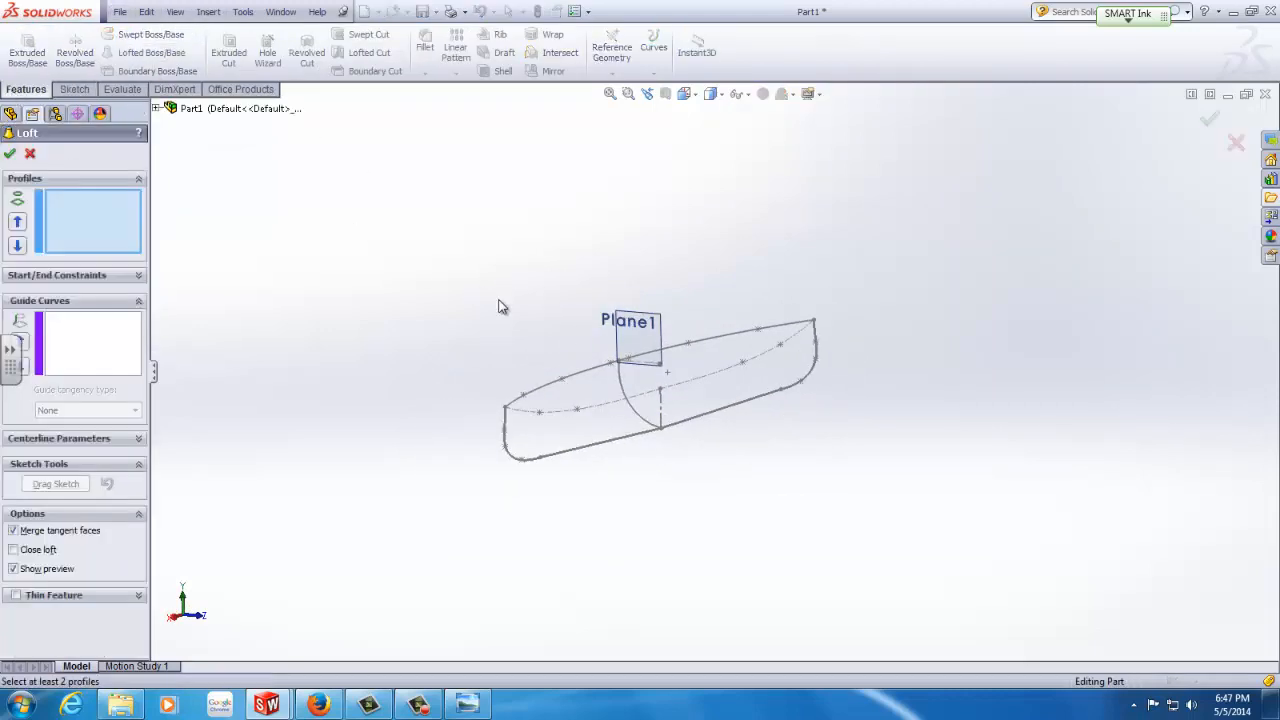
pyautogui.moveTo(441, 297); pyautogui.dragTo(490, 300, button='middle')
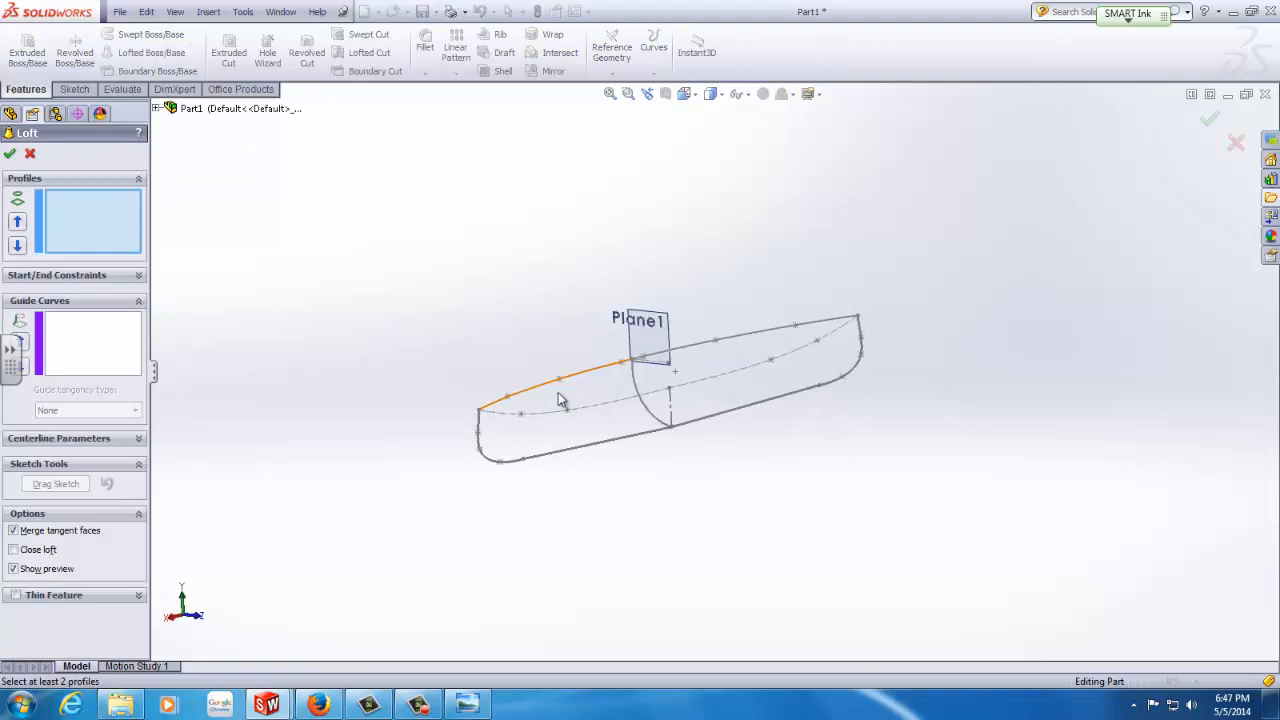
pyautogui.scroll(-3, 681, 424)
pyautogui.click(701, 429)
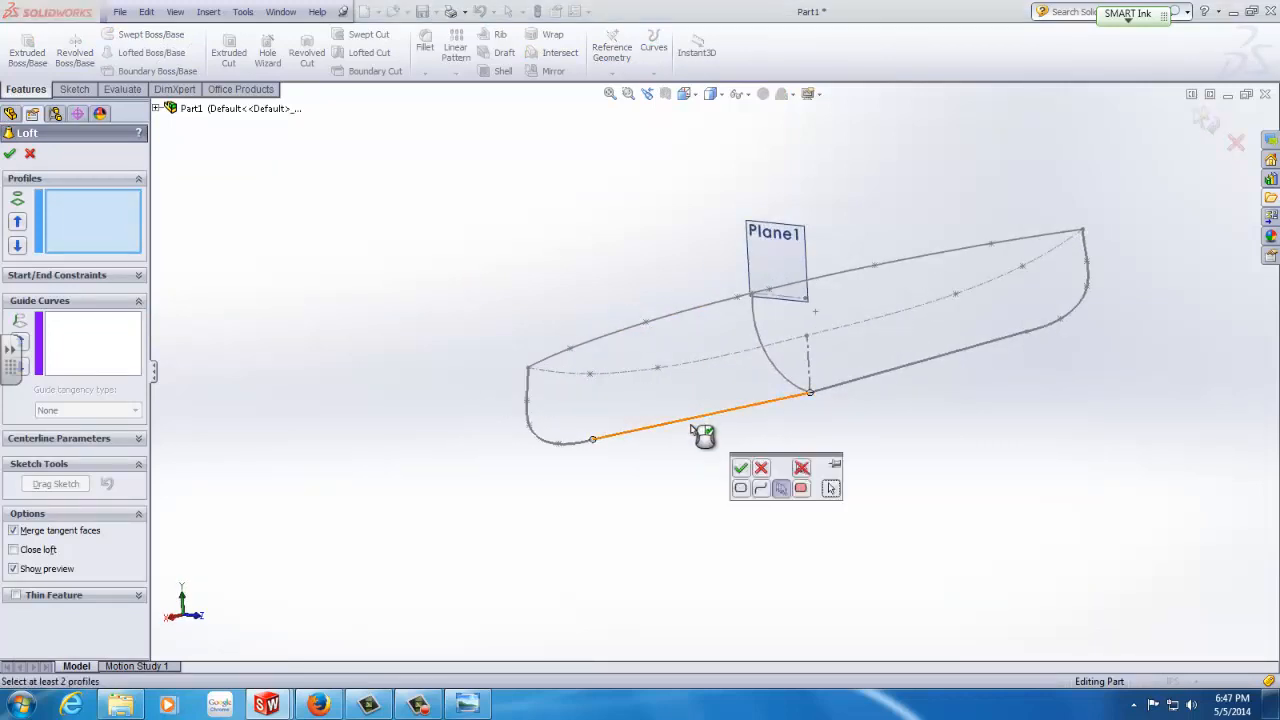
pyautogui.click(571, 447)
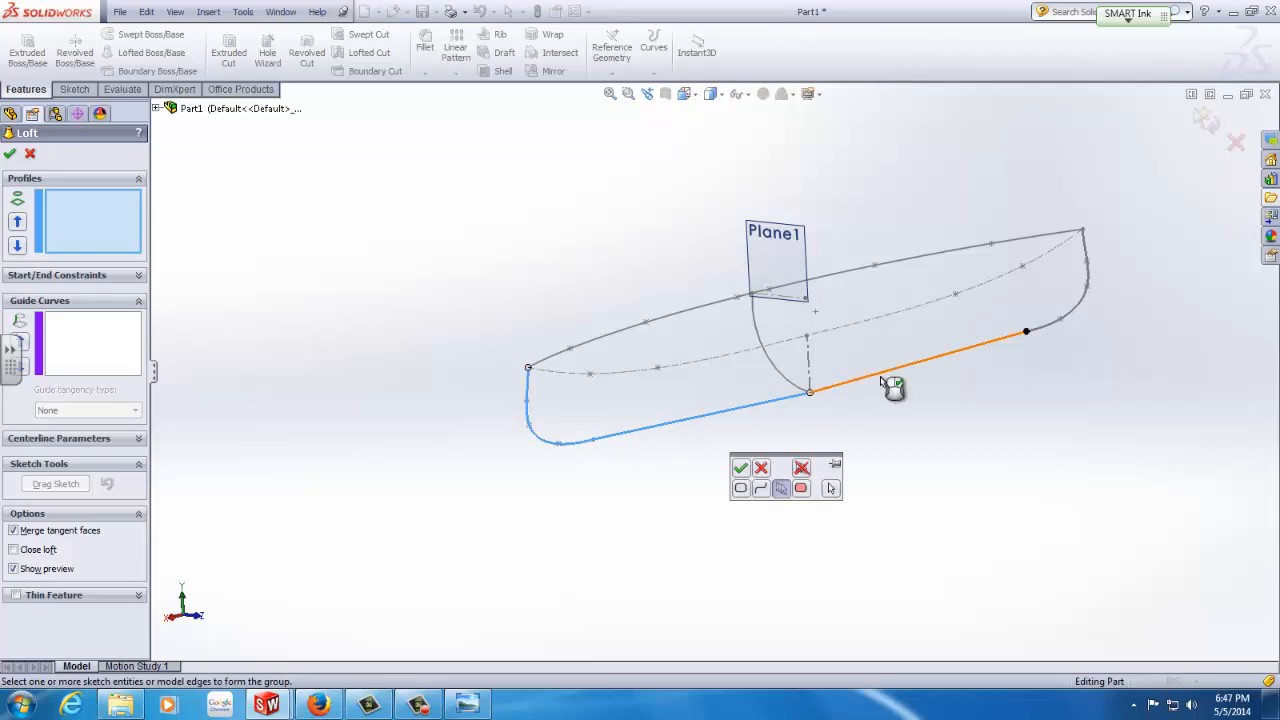
pyautogui.click(885, 372)
pyautogui.press('Escape')
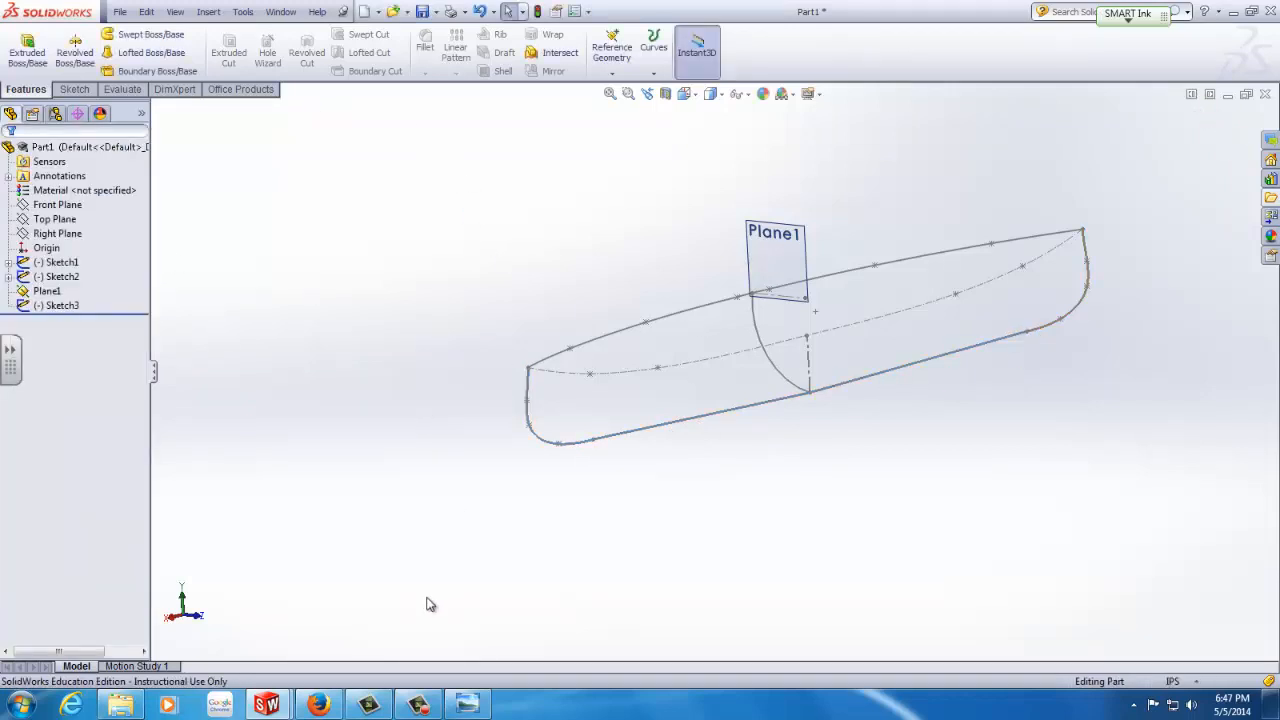
pyautogui.click(368, 705)
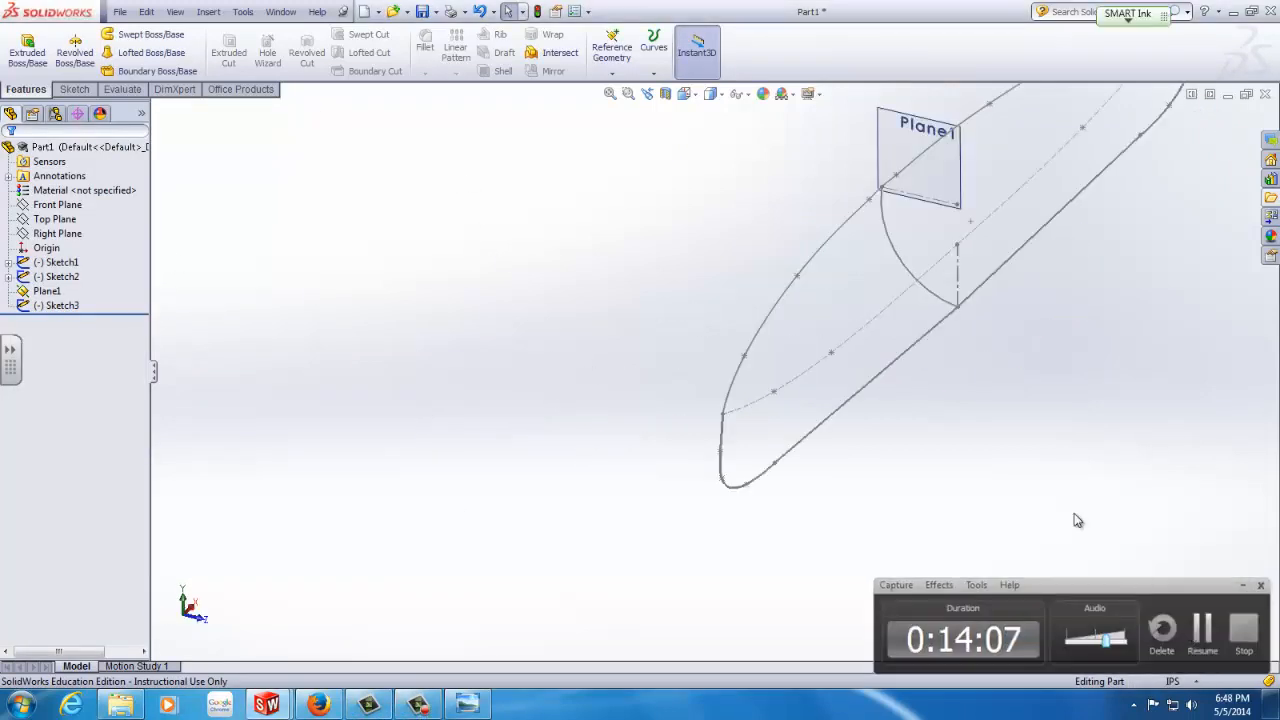
pyautogui.scroll(3, 956, 403)
pyautogui.scroll(-3, 871, 272)
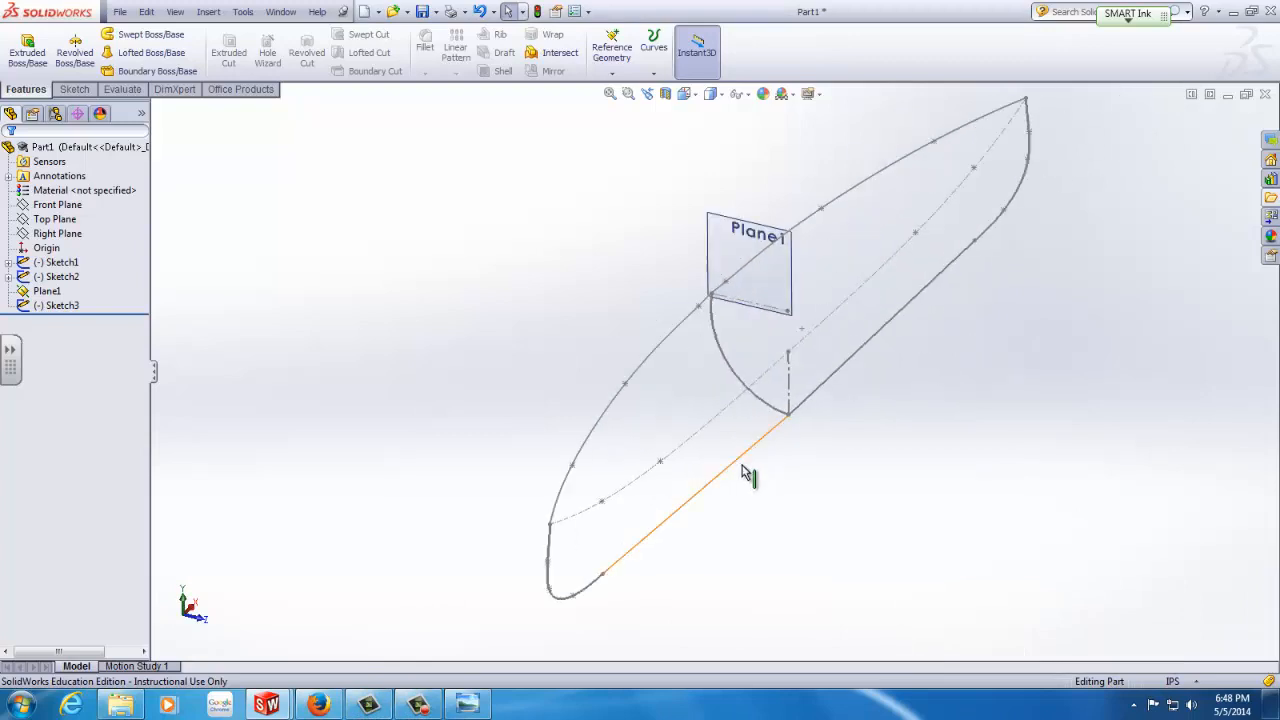
pyautogui.moveTo(742, 465); pyautogui.dragTo(789, 451, button='middle')
pyautogui.scroll(3, 797, 471)
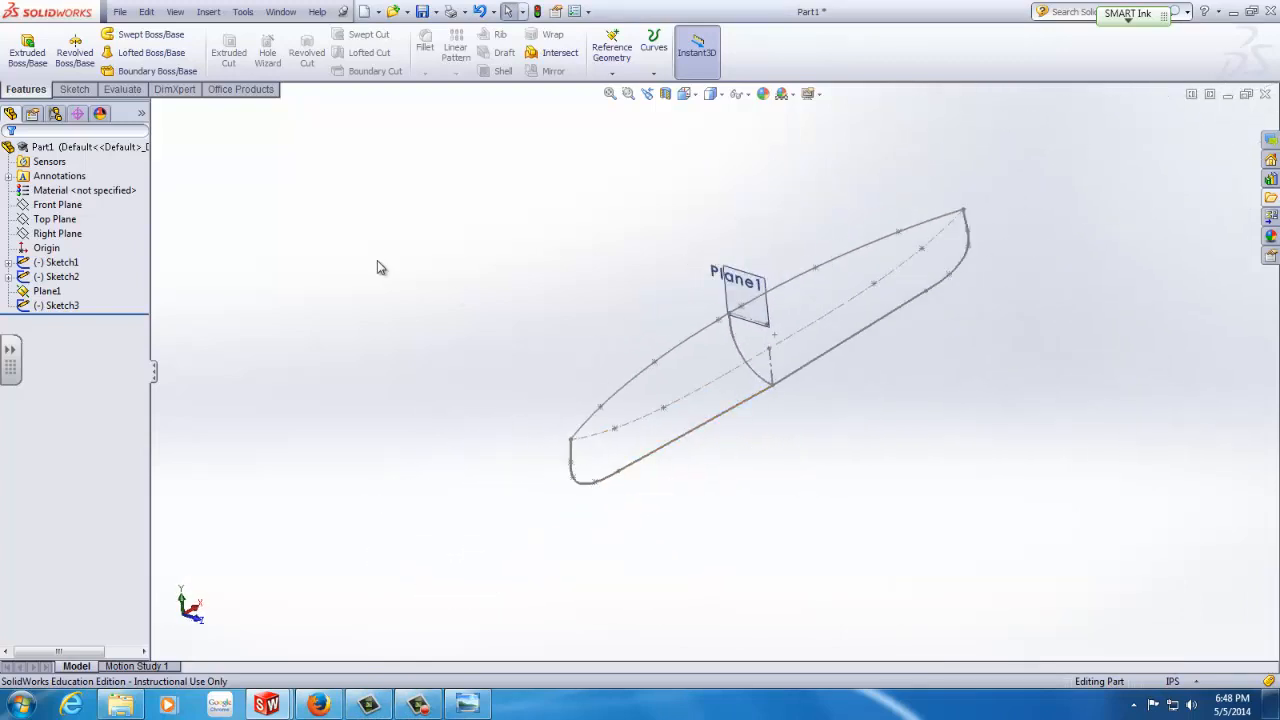
# Start a surface loft using the side profile sketch and the plan view sketch as its two profiles.
pyautogui.click(244, 12)
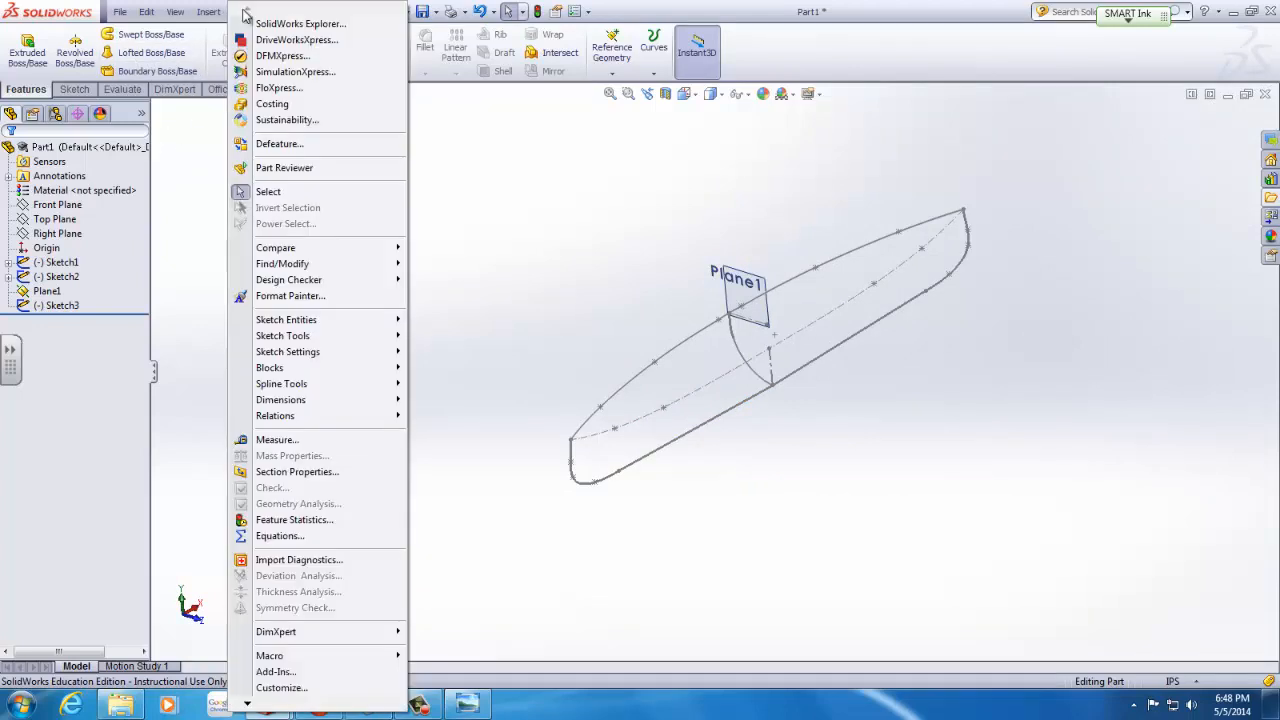
pyautogui.click(244, 12)
pyautogui.click(208, 12)
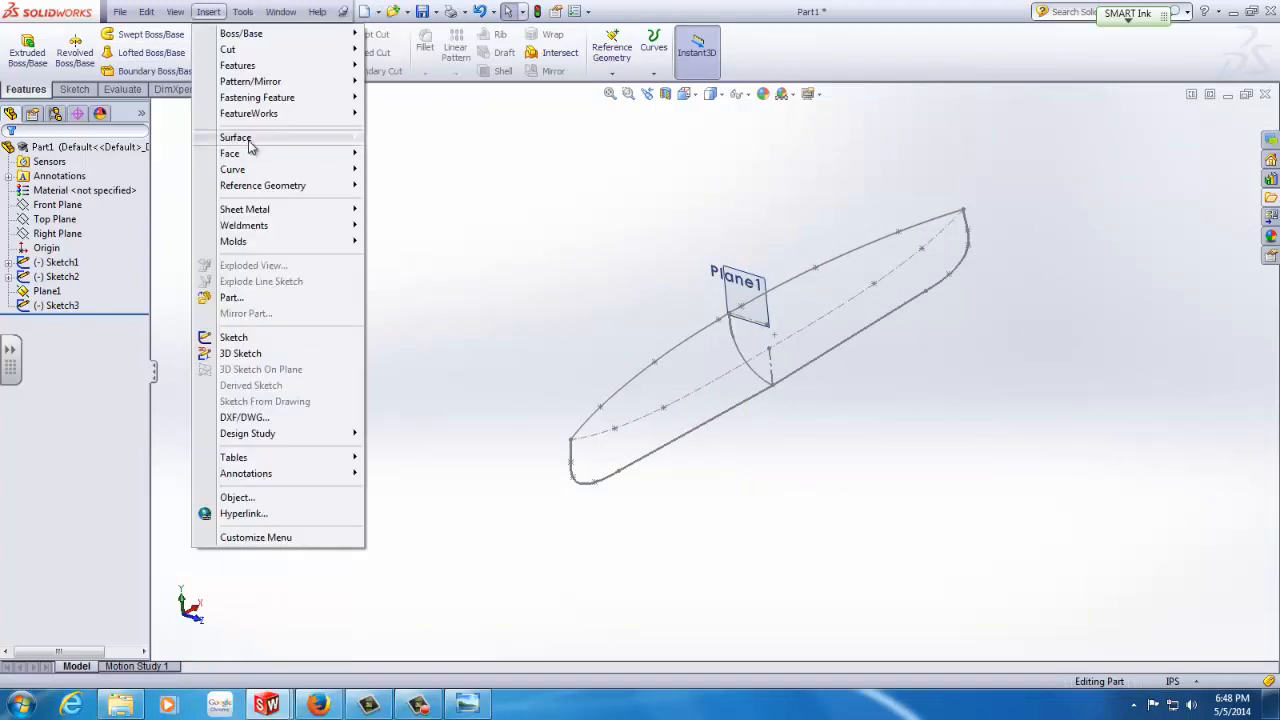
pyautogui.moveTo(251, 135)
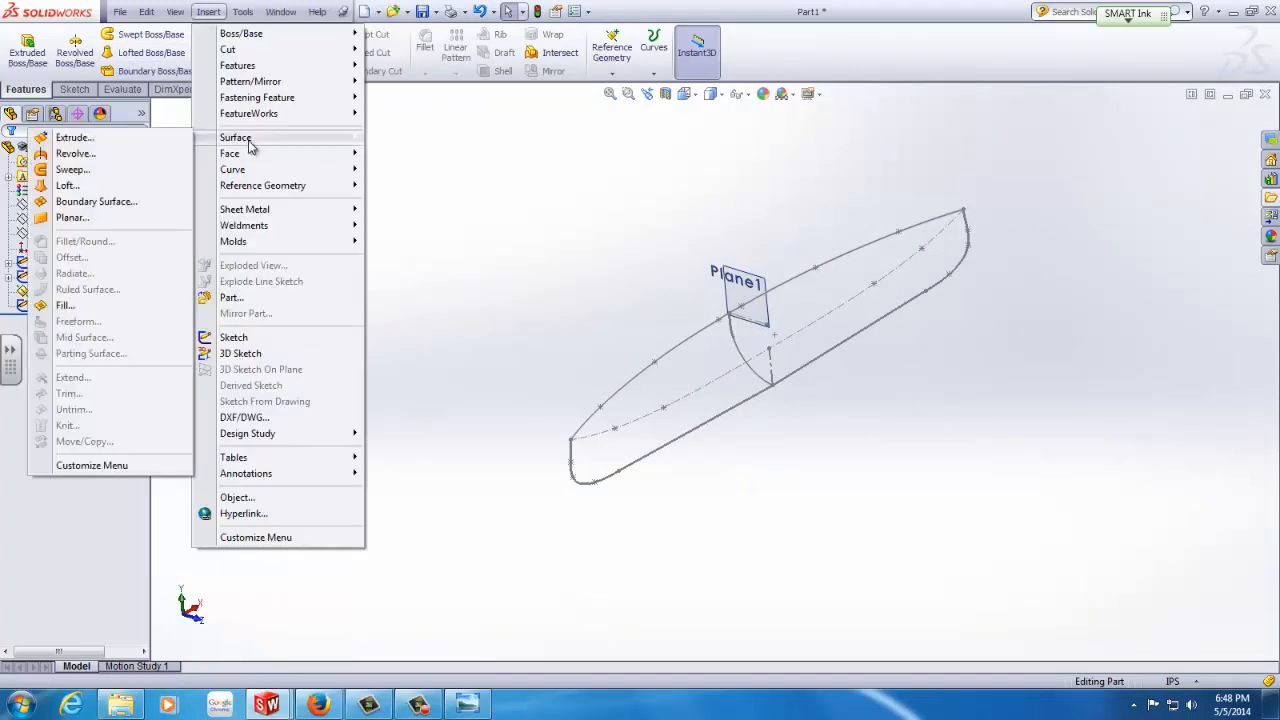
pyautogui.click(72, 186)
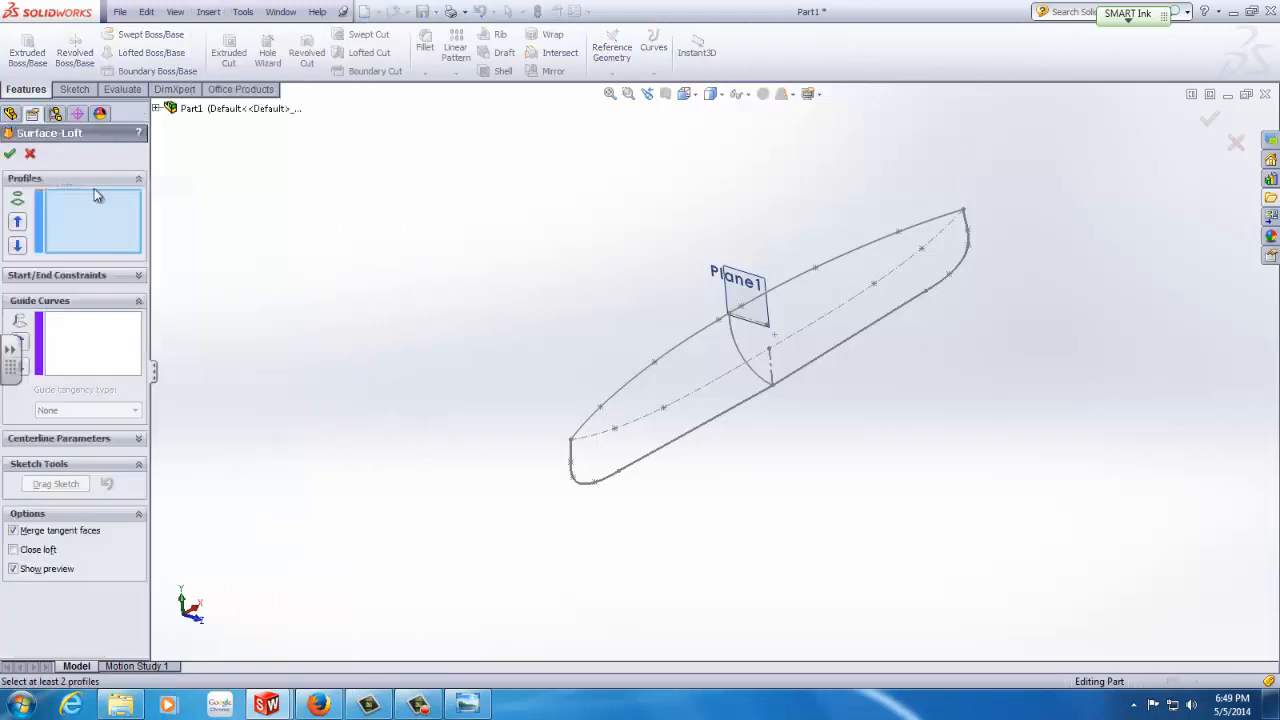
pyautogui.click(713, 410)
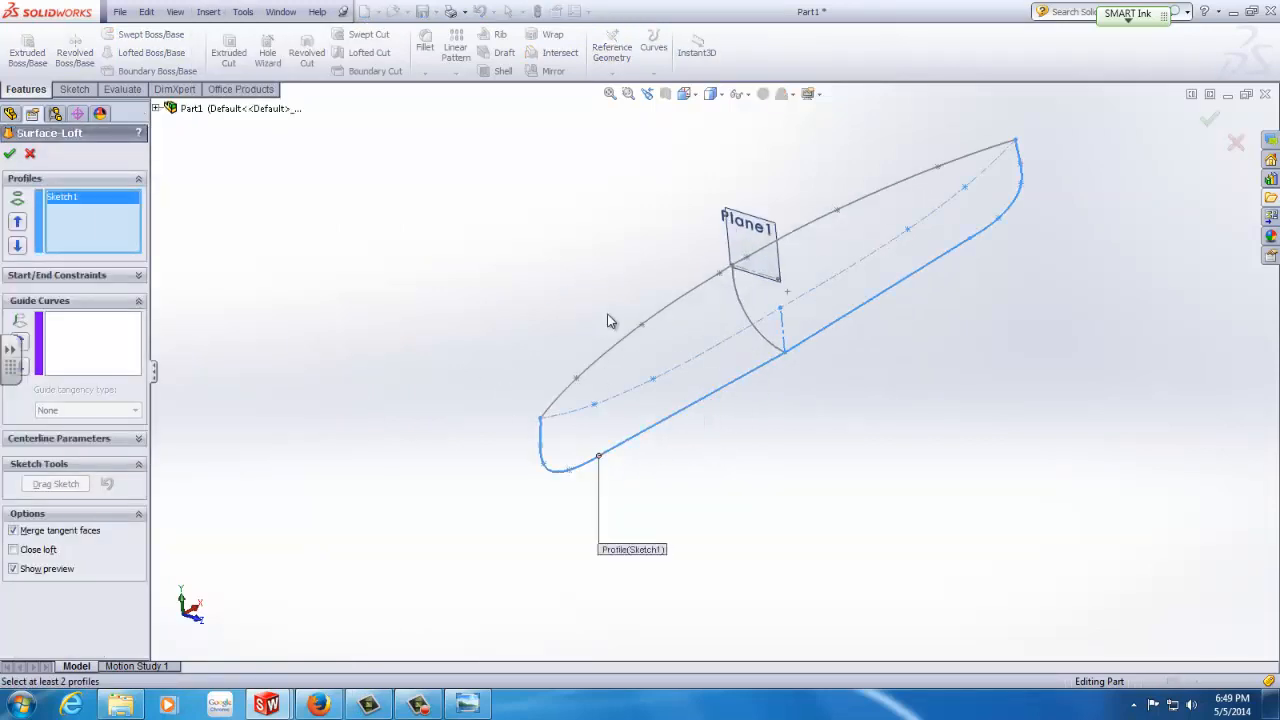
pyautogui.click(664, 306)
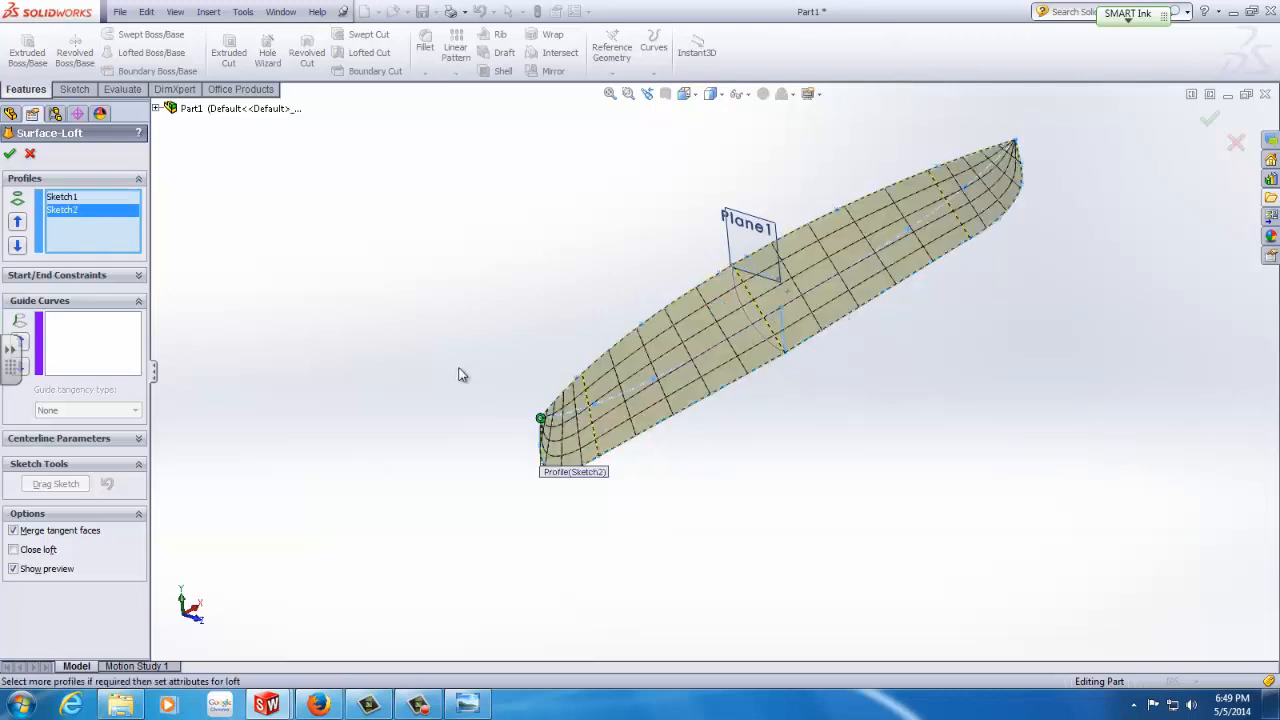
# Add the middle cross-section arc as the loft's guide curve and create the lofted hull surface.
pyautogui.moveTo(462, 375); pyautogui.dragTo(454, 332, button='middle')
pyautogui.scroll(-3, 779, 364)
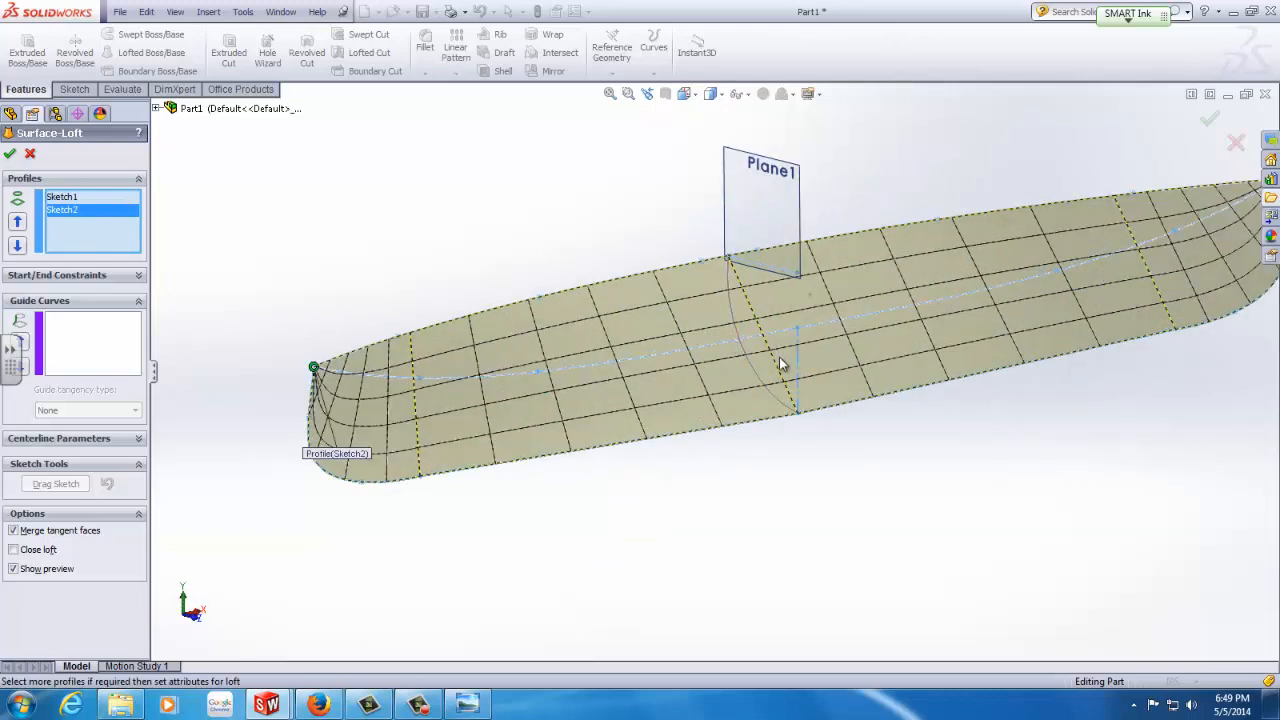
pyautogui.scroll(-2, 779, 360)
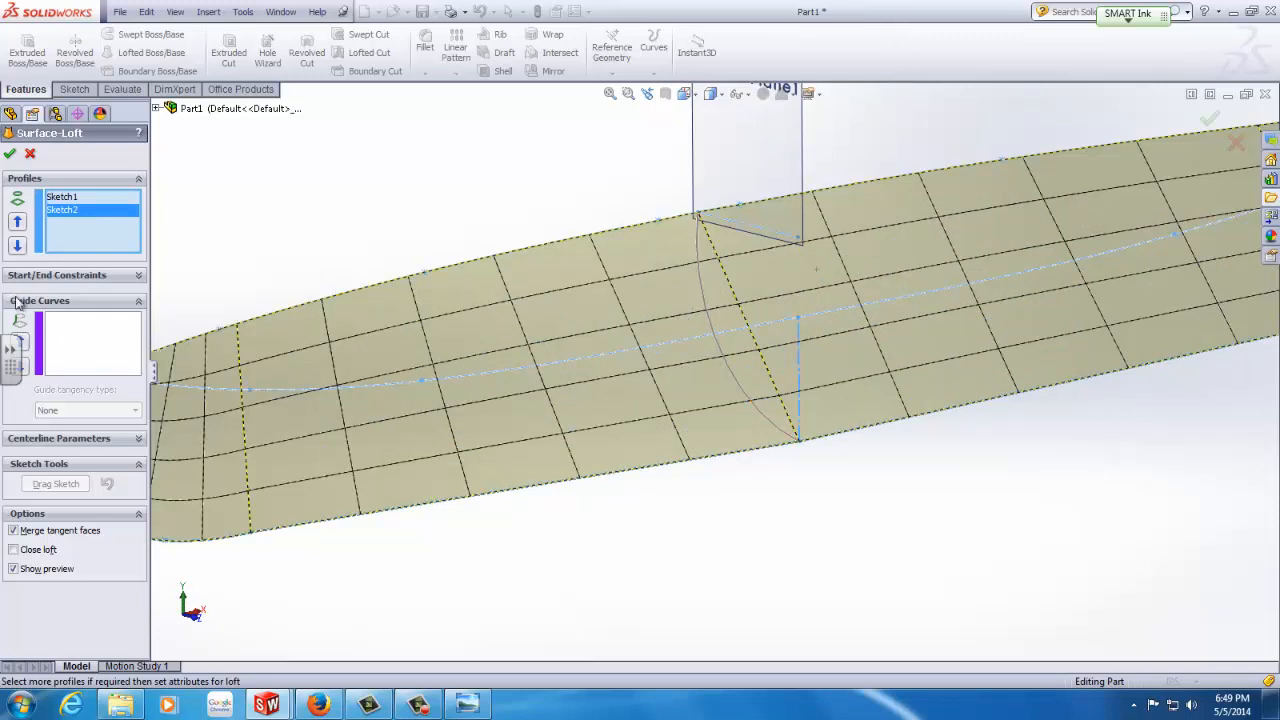
pyautogui.click(85, 340)
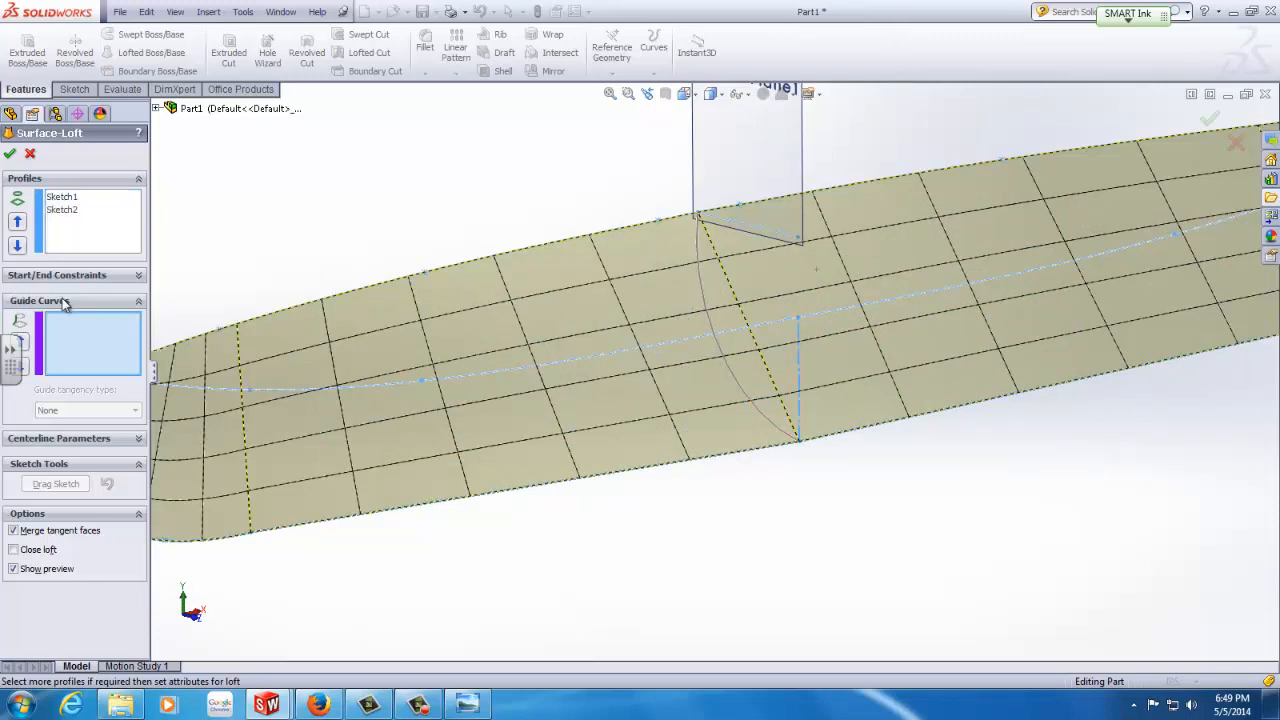
pyautogui.click(700, 280)
pyautogui.scroll(5, 723, 414)
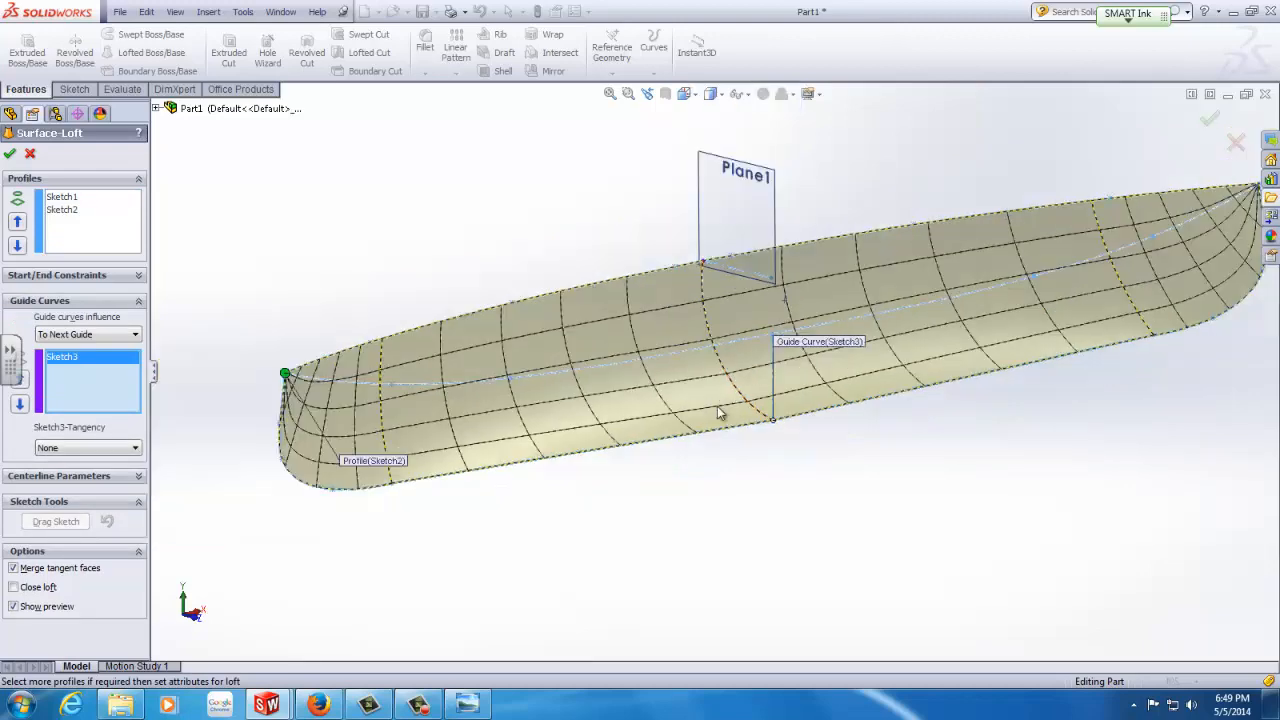
pyautogui.moveTo(743, 409)
pyautogui.mouseDown(button='middle')
pyautogui.moveTo(786, 410)
pyautogui.moveTo(783, 420)
pyautogui.mouseUp(button='middle')
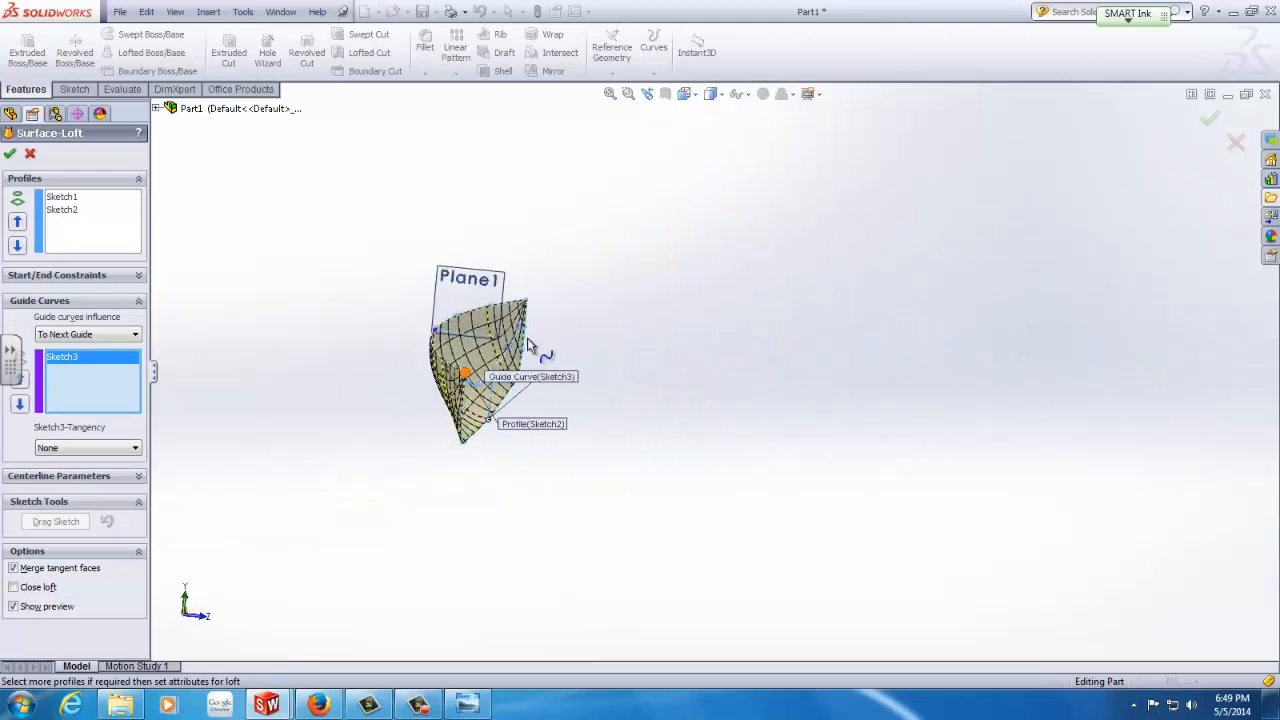
pyautogui.click(10, 154)
# Examine the lofted half-hull surface from its end and along its length.
pyautogui.scroll(1, 469, 402)
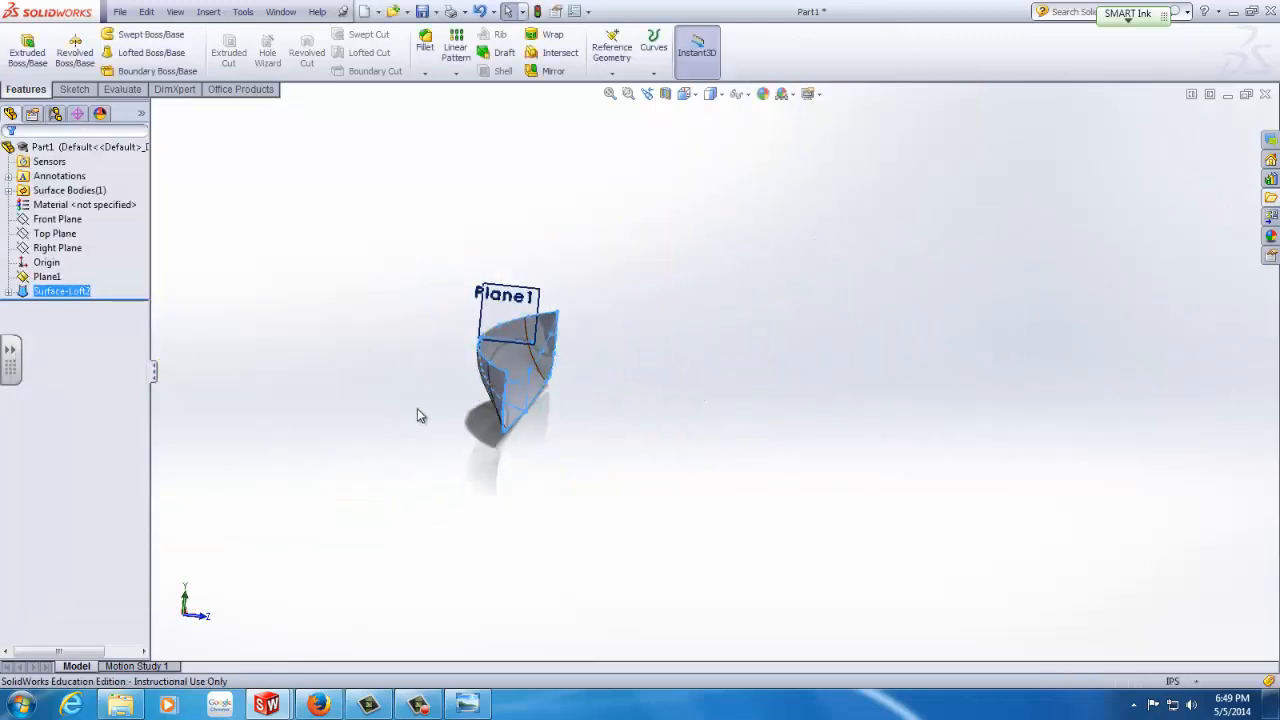
pyautogui.scroll(-2, 422, 415)
pyautogui.moveTo(486, 404); pyautogui.dragTo(520, 410, button='middle')
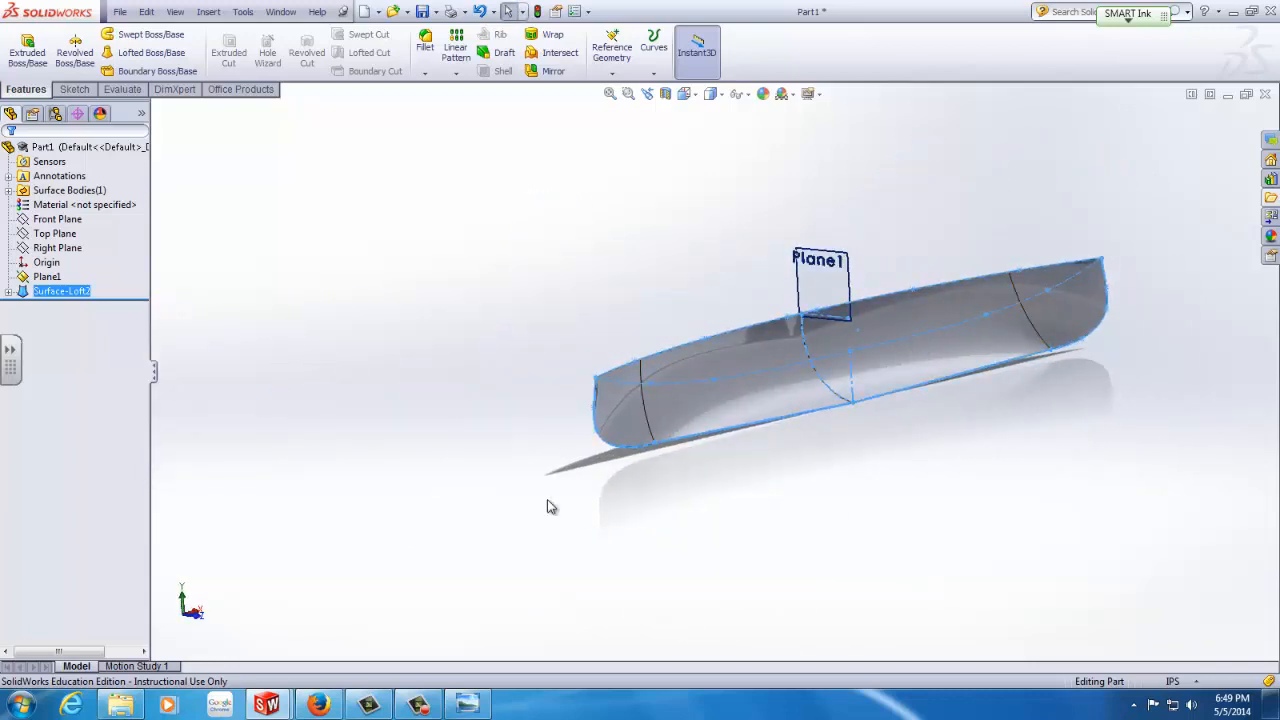
pyautogui.keyDown('ctrl'); pyautogui.moveTo(877, 454); pyautogui.dragTo(720, 378, button='middle'); pyautogui.keyUp('ctrl')
pyautogui.click(720, 378)
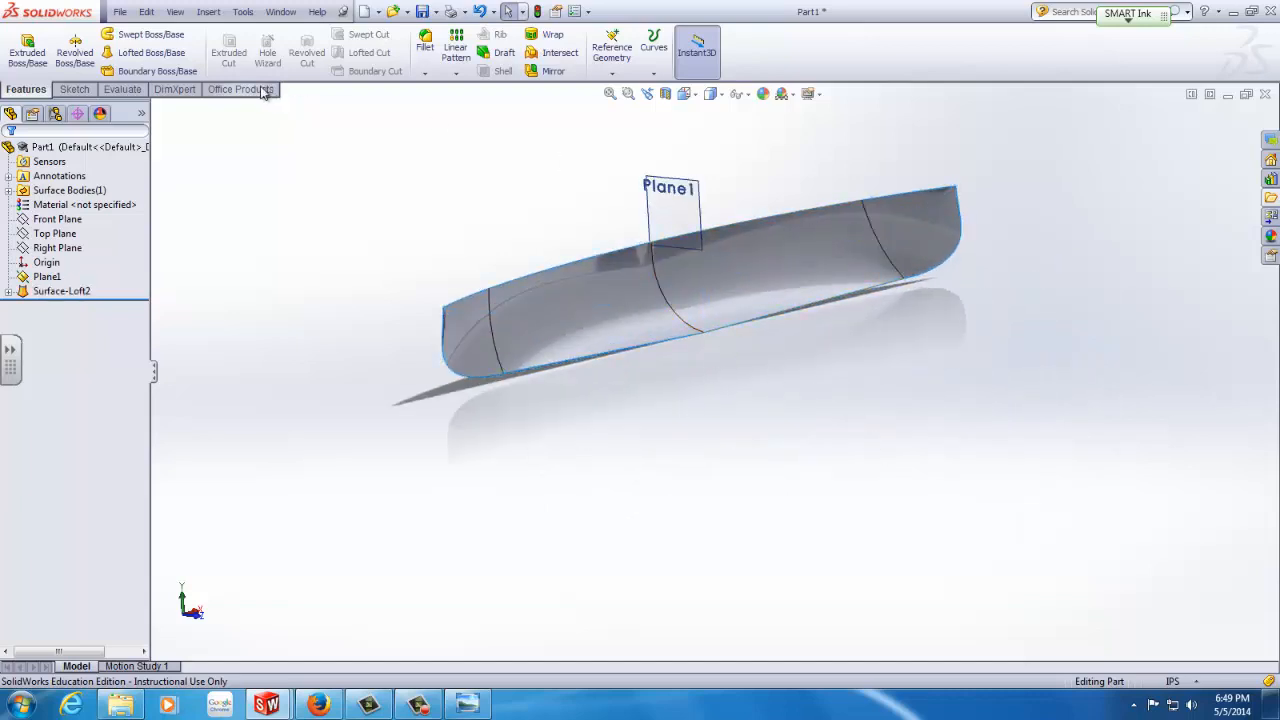
# Try to thicken the lofted hull surface by 0.01 in on side 1.
pyautogui.click(245, 13)
pyautogui.moveTo(207, 13)
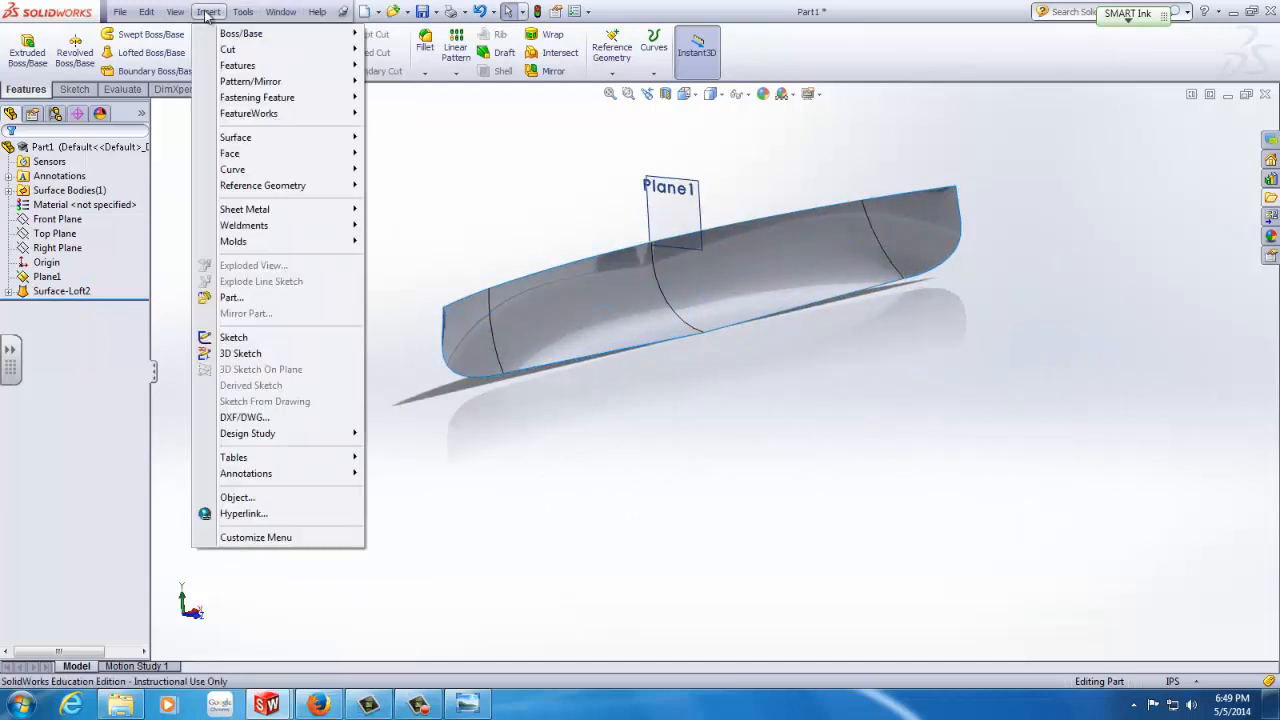
pyautogui.moveTo(250, 37)
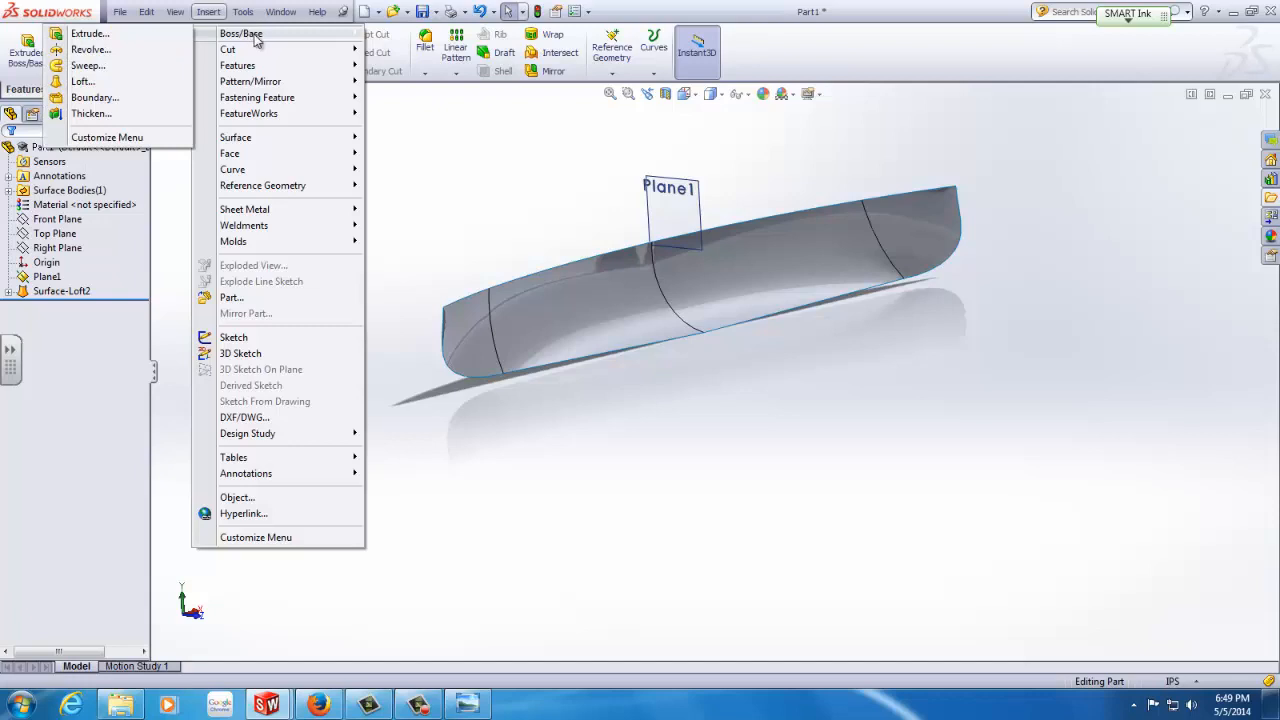
pyautogui.click(91, 115)
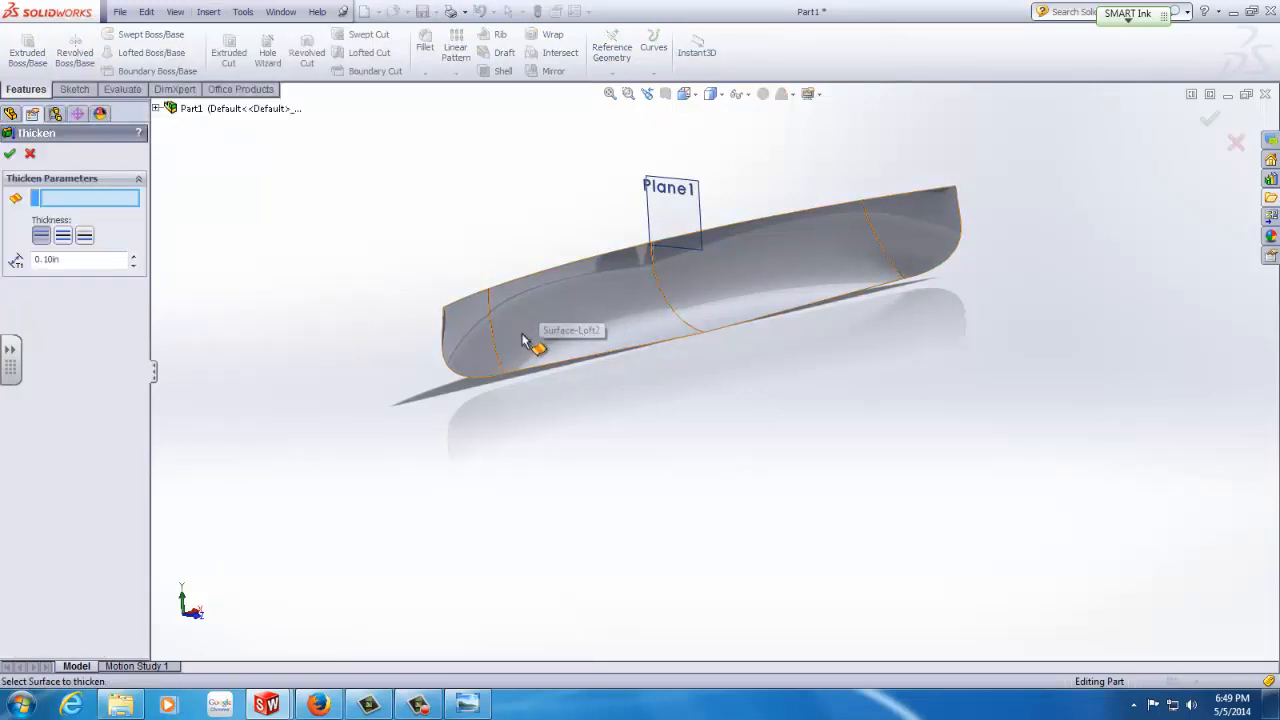
pyautogui.click(482, 368)
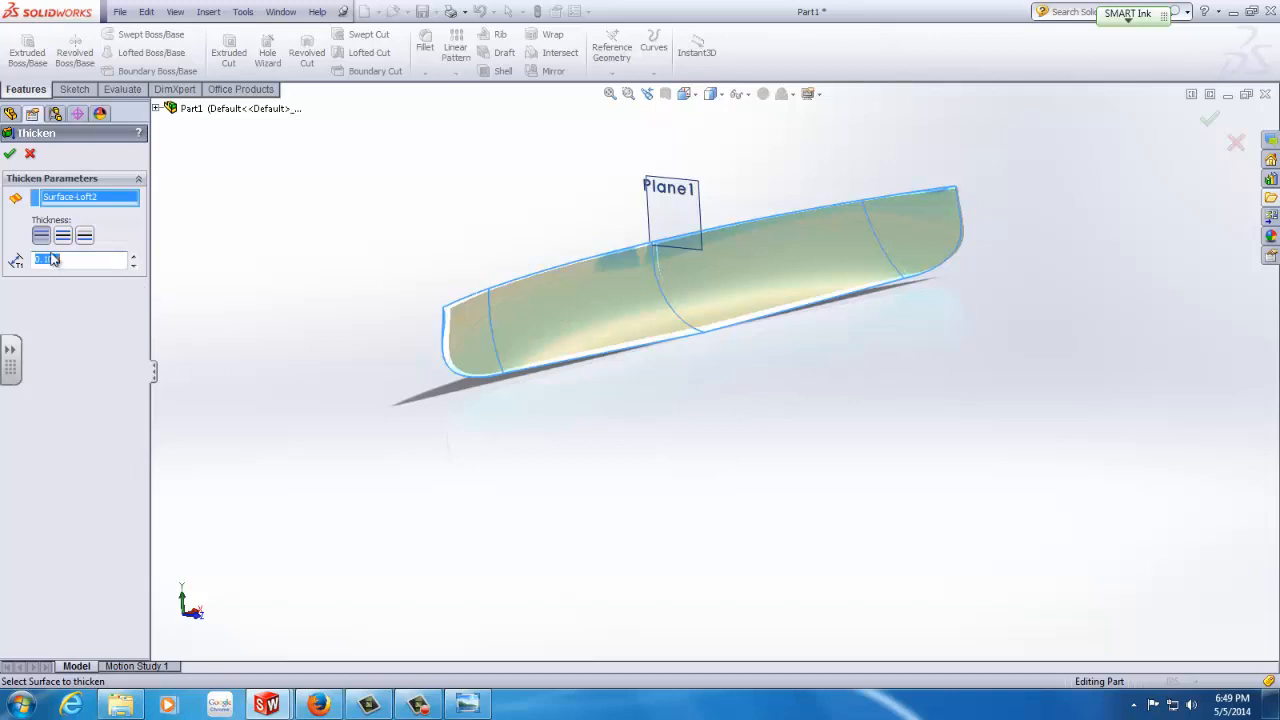
pyautogui.moveTo(392, 296); pyautogui.dragTo(557, 323, button='middle')
pyautogui.scroll(-6, 557, 323)
pyautogui.scroll(-3, 678, 314)
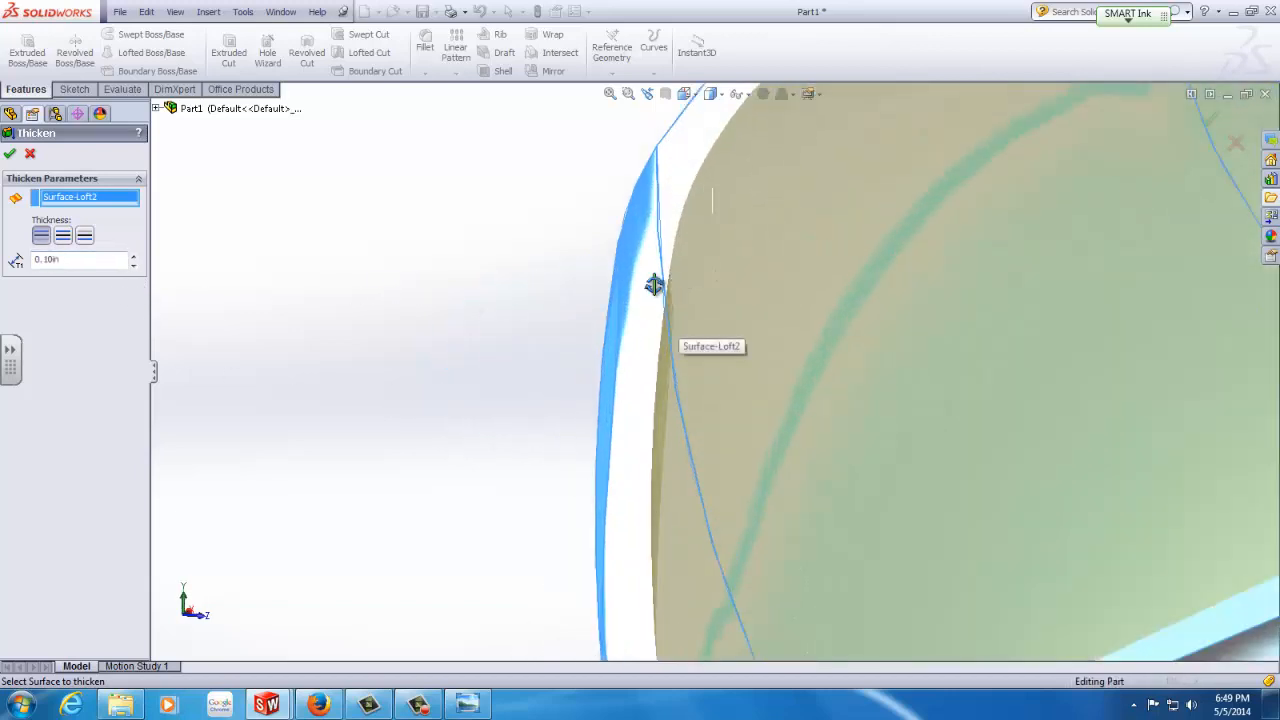
pyautogui.moveTo(654, 285)
pyautogui.mouseDown(button='middle')
pyautogui.moveTo(642, 248)
pyautogui.moveTo(634, 289)
pyautogui.mouseUp(button='middle')
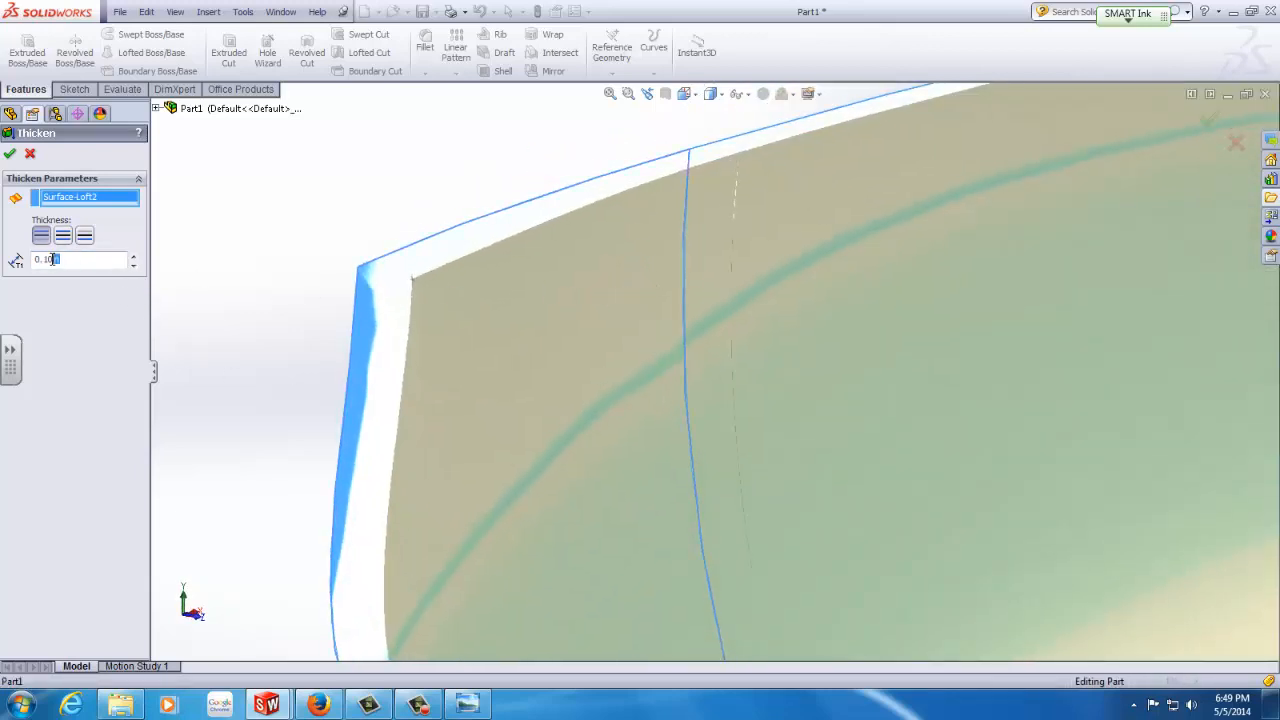
pyautogui.write('0.01')
pyautogui.press('Return')
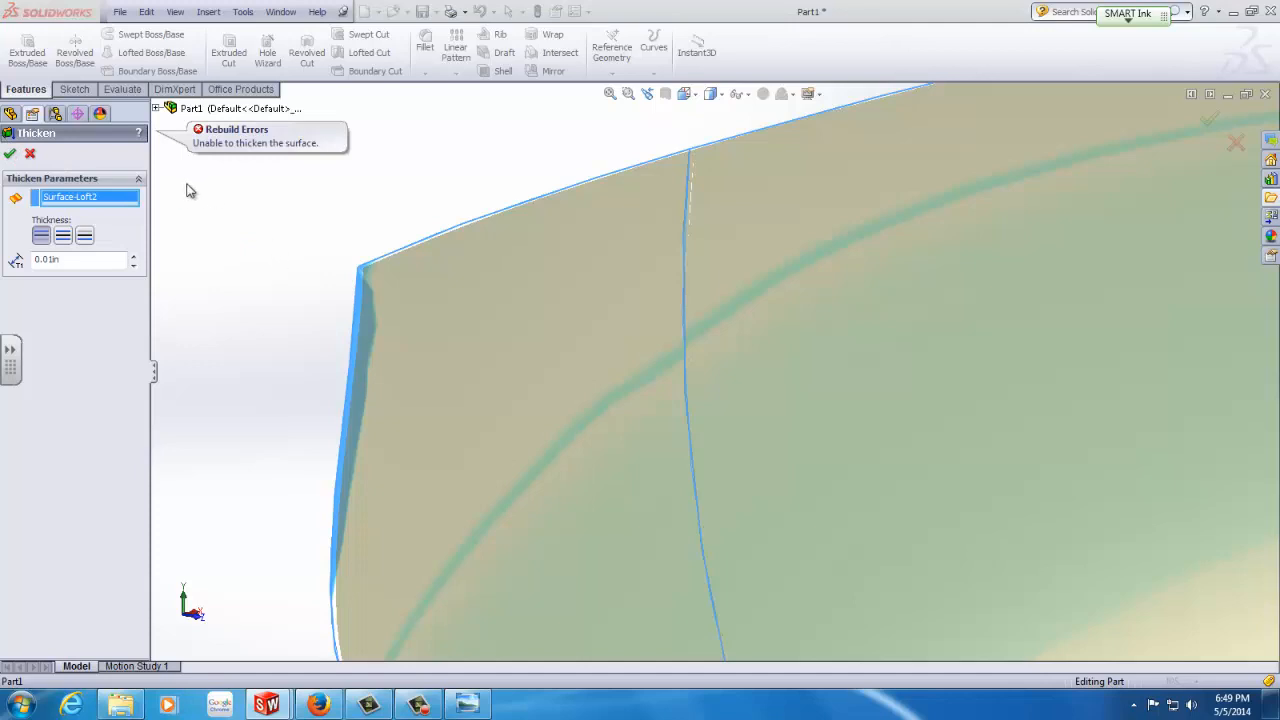
# Try the 0.01 in thickening on both sides of the hull surface, and on side 2 only.
pyautogui.click(63, 235)
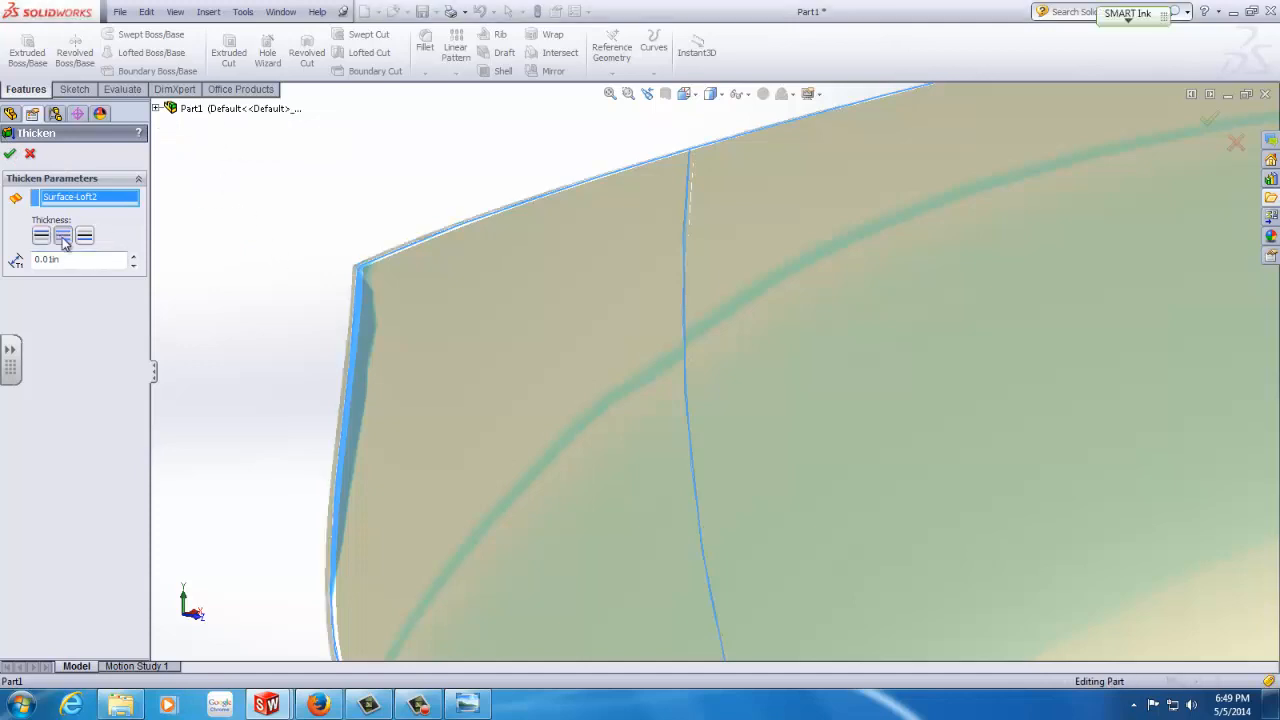
pyautogui.click(10, 155)
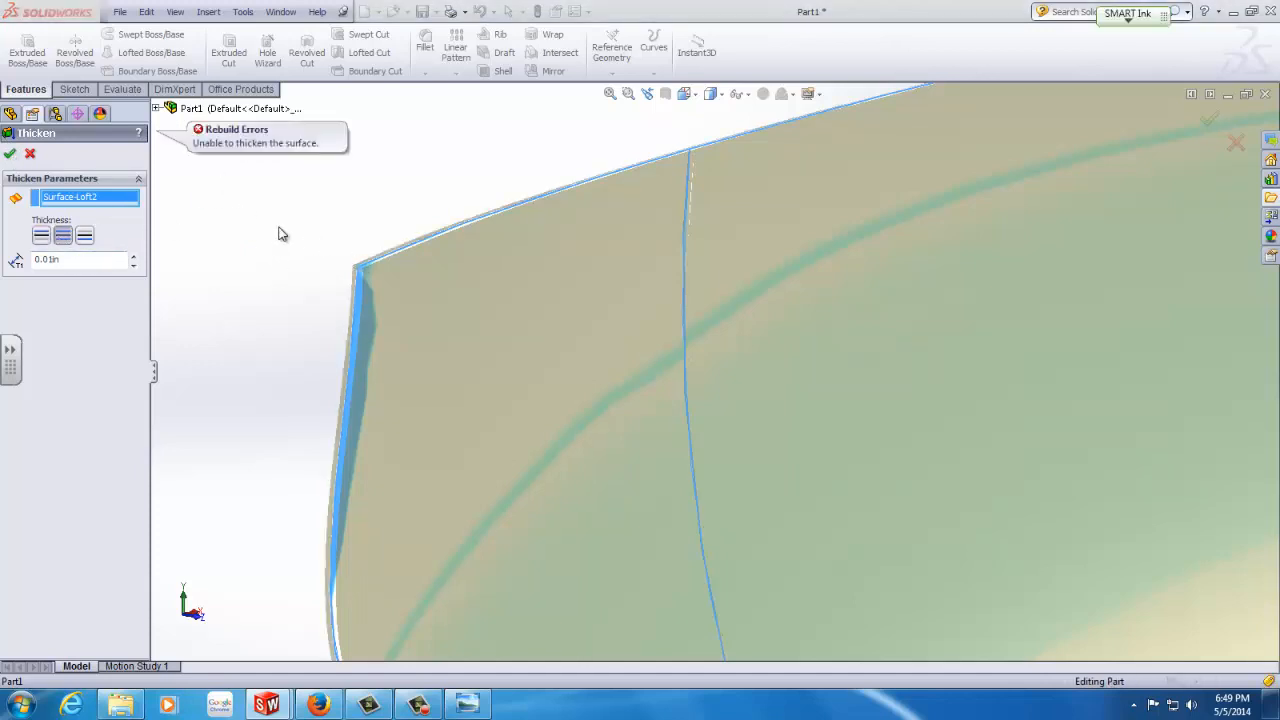
pyautogui.click(83, 237)
pyautogui.click(10, 153)
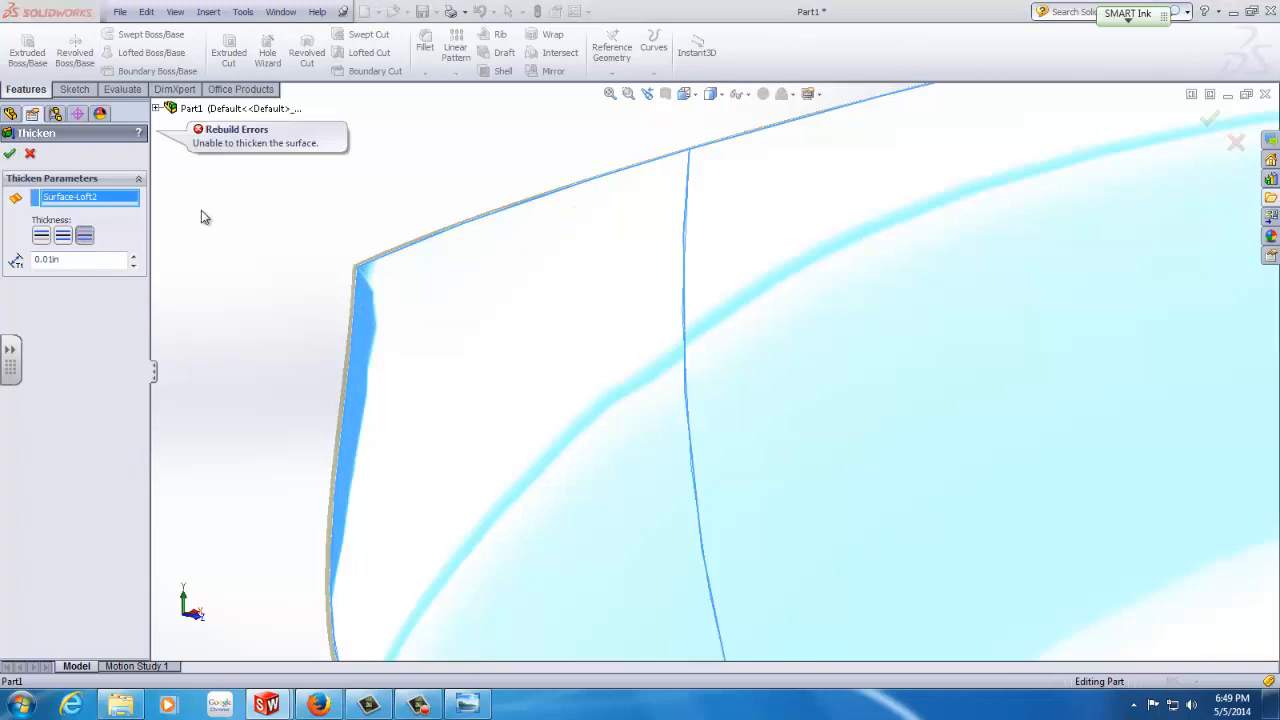
# Thicken the lofted hull surface by 0.001 in, trying side 2 before applying it on side 1.
pyautogui.click(58, 259)
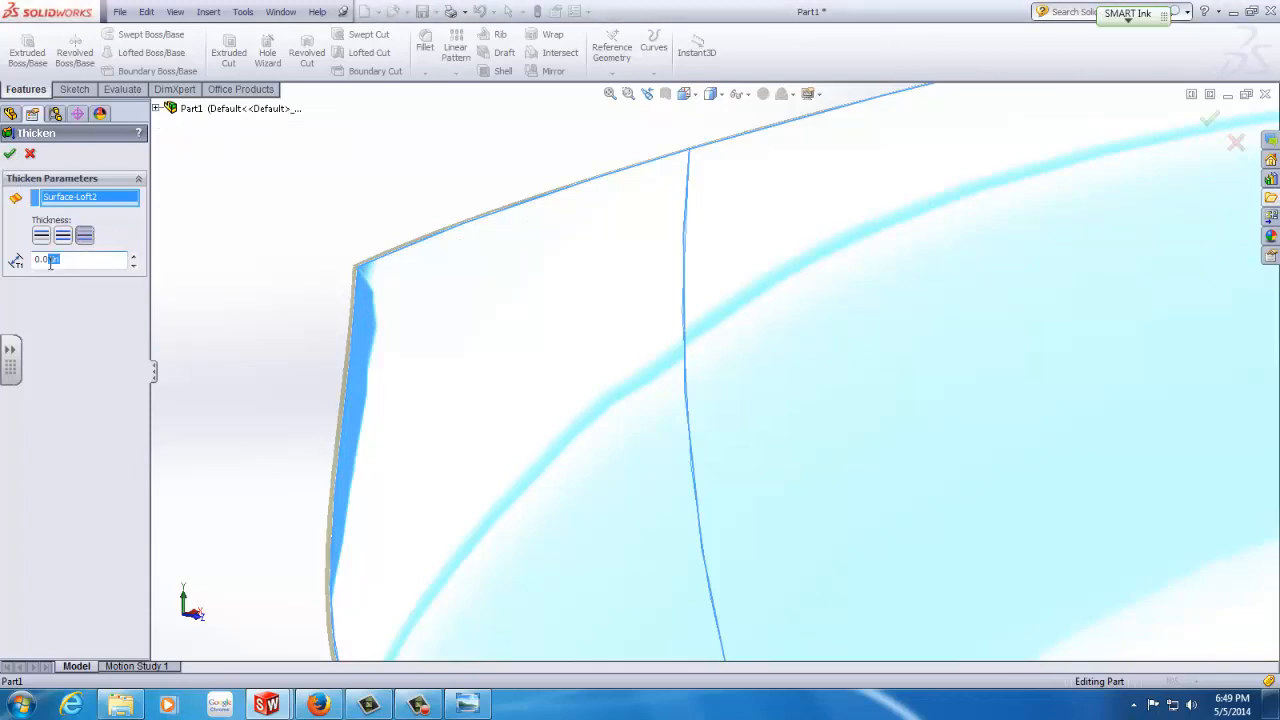
pyautogui.press('Return')
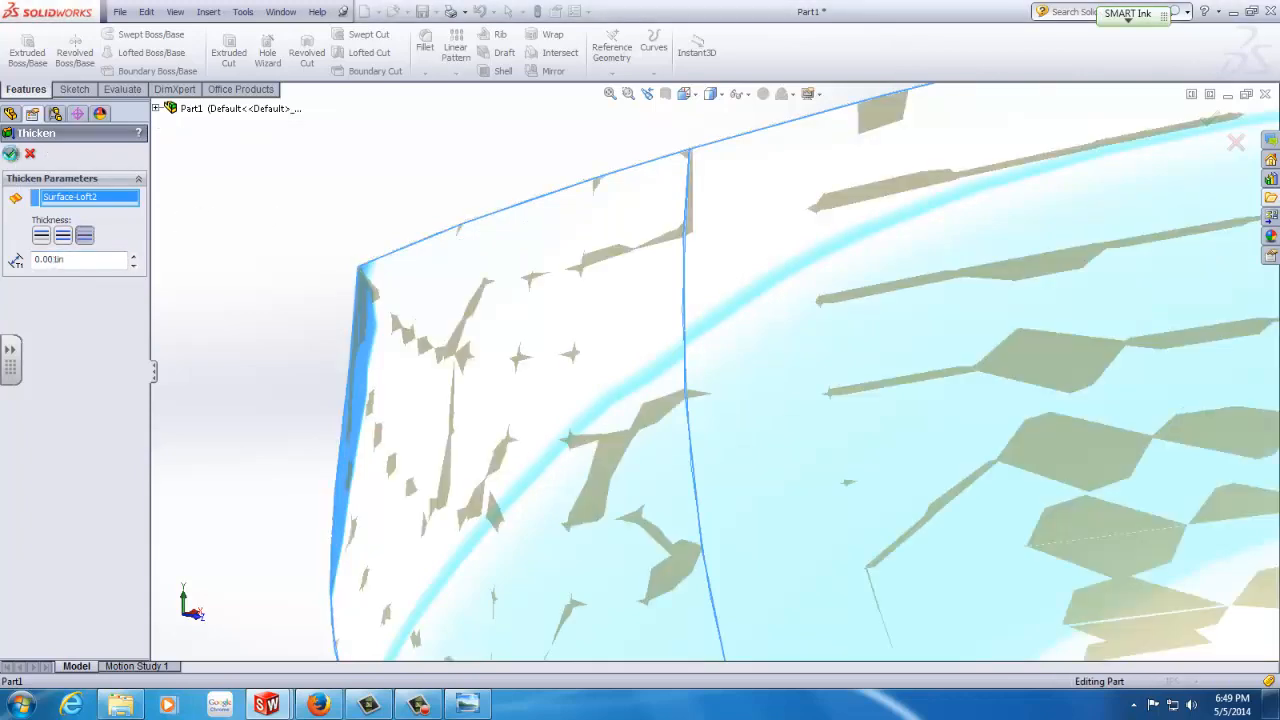
pyautogui.click(10, 154)
pyautogui.scroll(2, 270, 220)
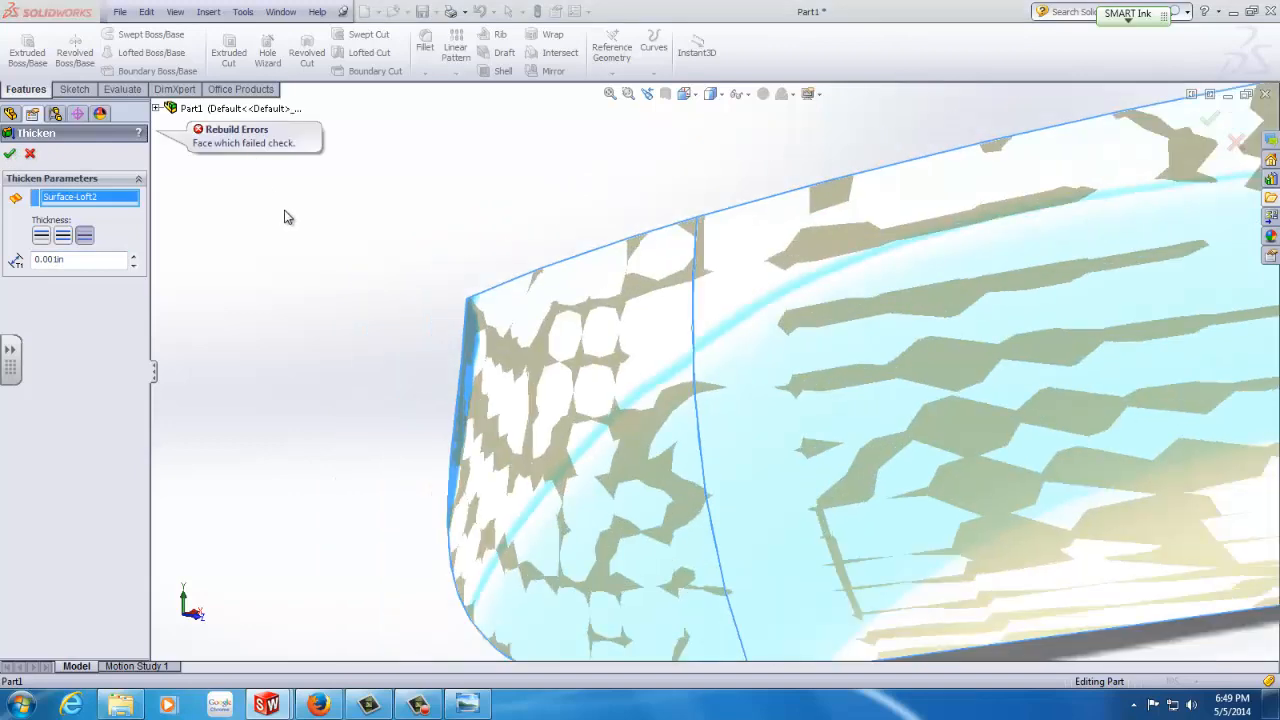
pyautogui.scroll(2, 298, 236)
pyautogui.moveTo(300, 237); pyautogui.dragTo(570, 309, button='middle')
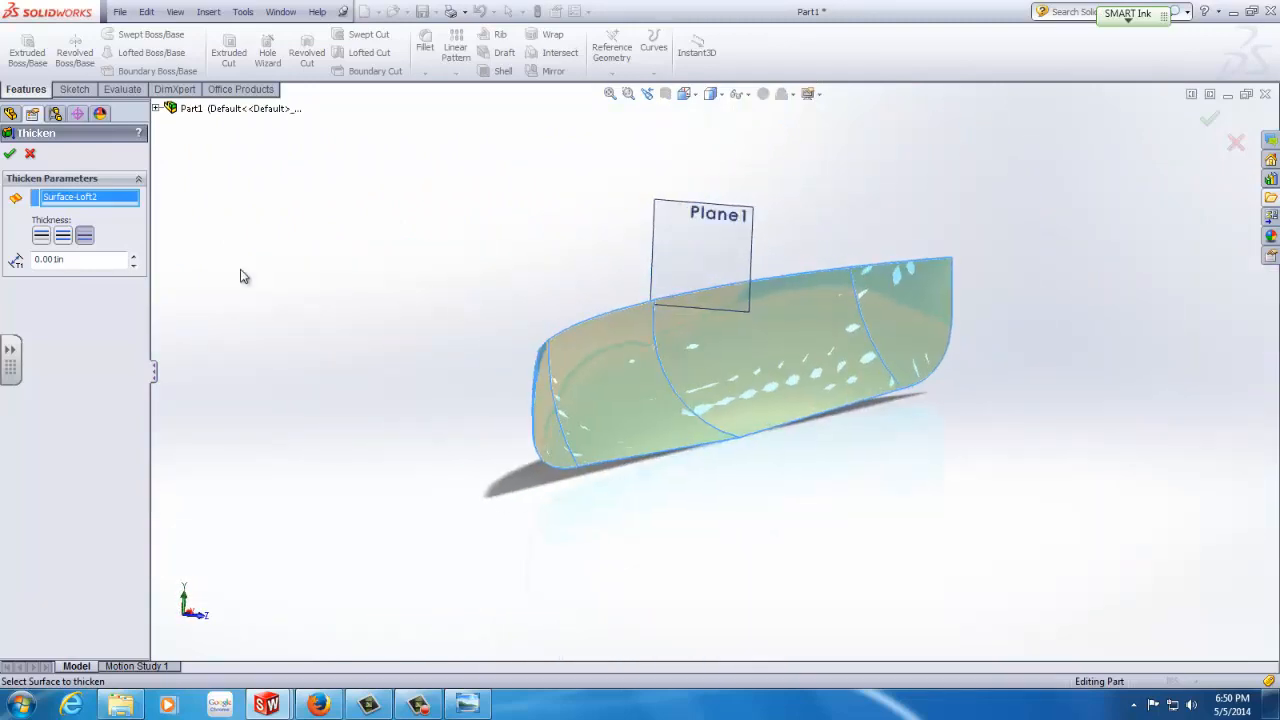
pyautogui.click(47, 239)
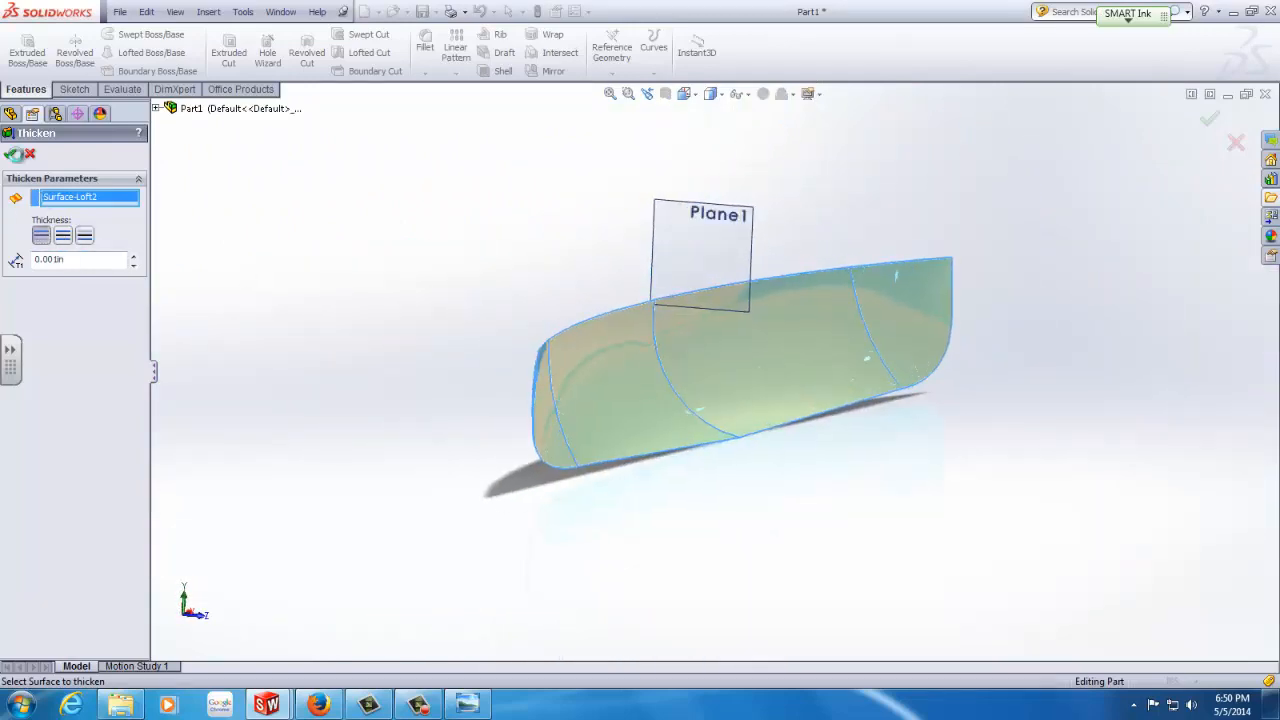
pyautogui.click(14, 154)
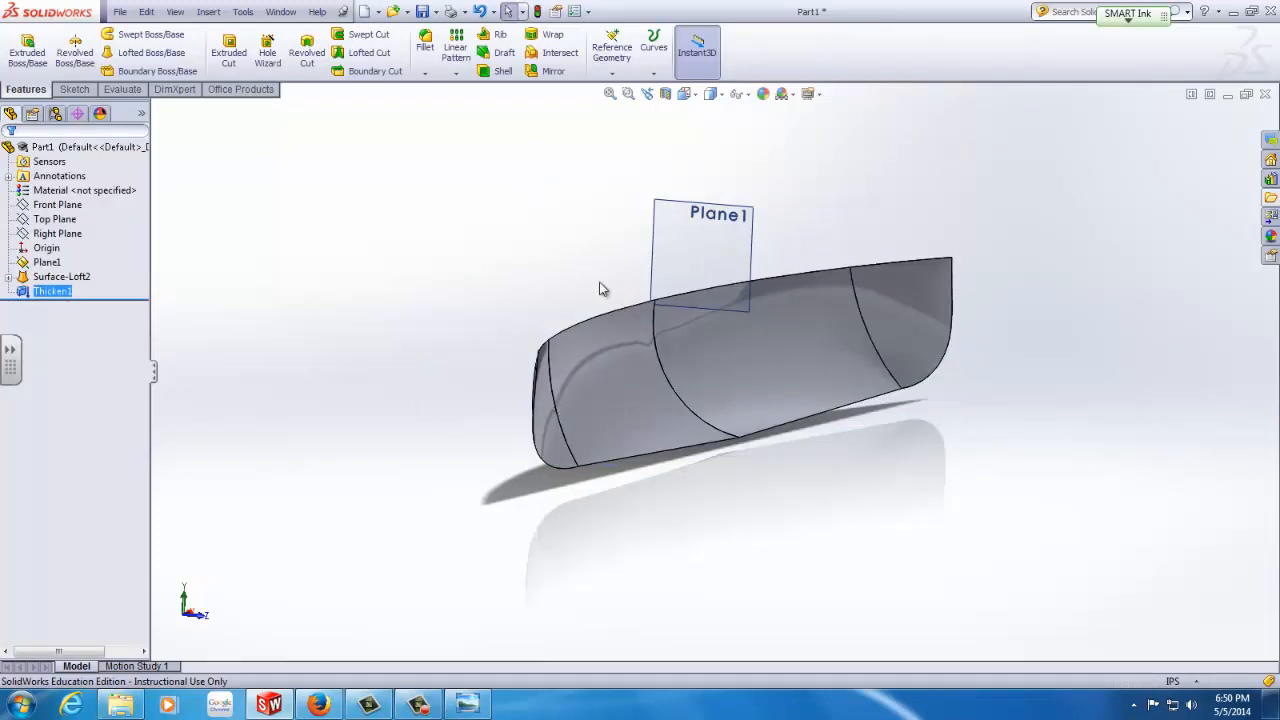
pyautogui.click(380, 706)
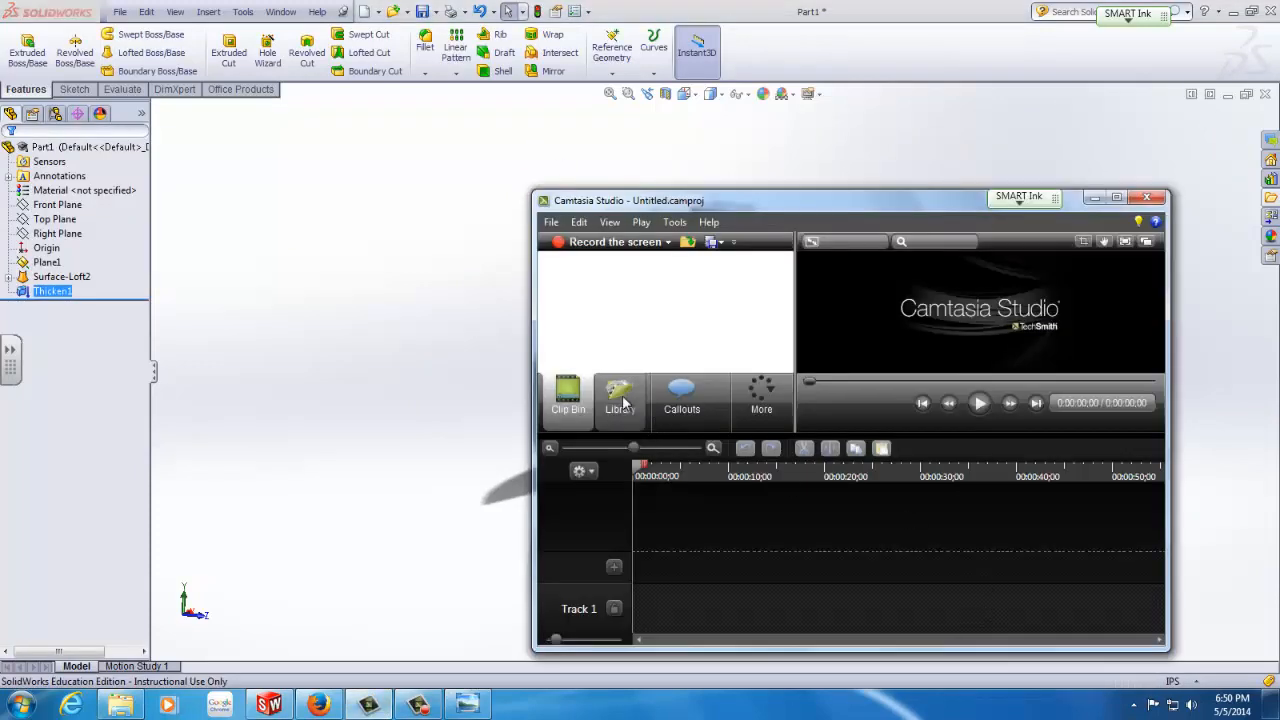
pyautogui.click(389, 592)
pyautogui.click(430, 696)
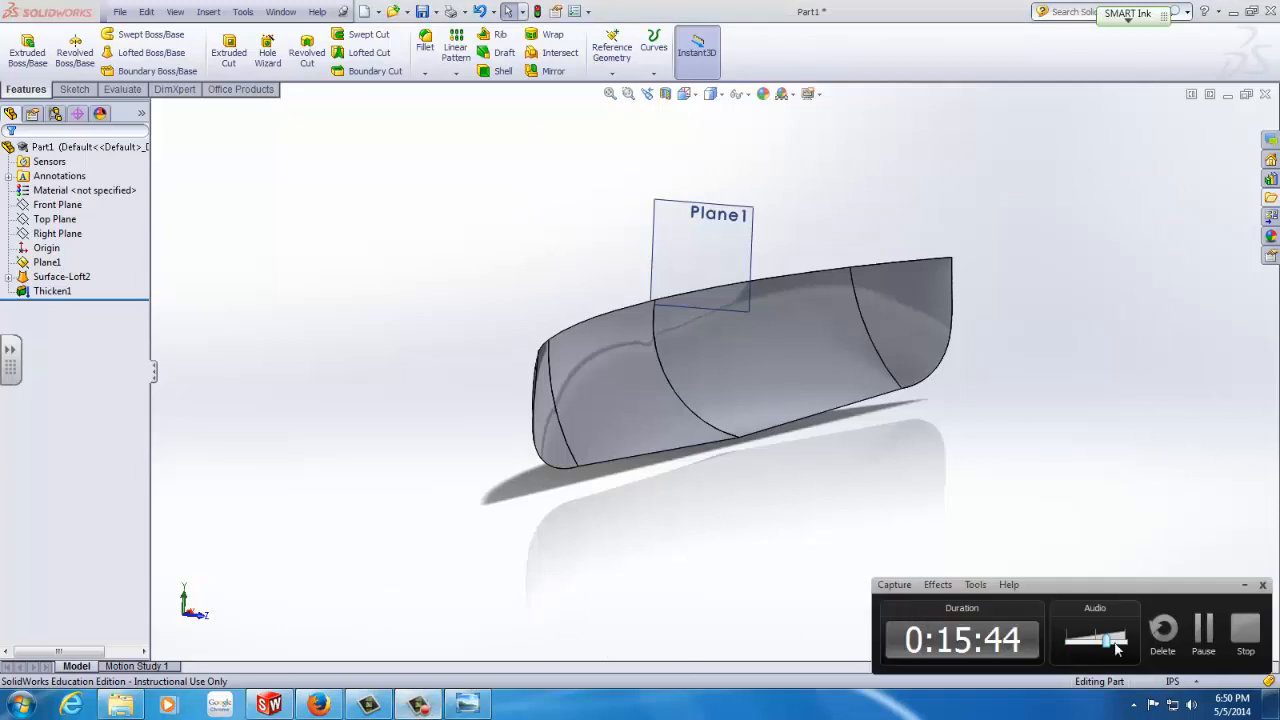
pyautogui.click(1208, 638)
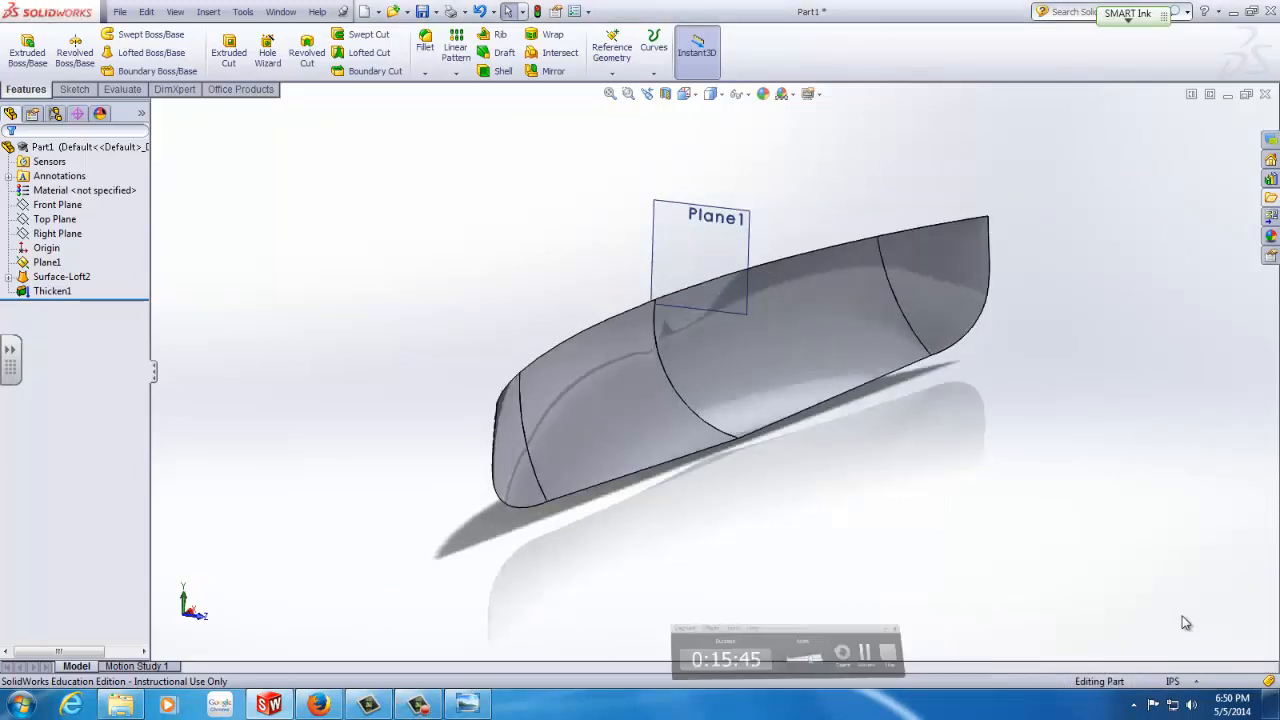
# Try to change the half hull's thicken feature to 0.101 in on side 1.
pyautogui.scroll(-10, 537, 400)
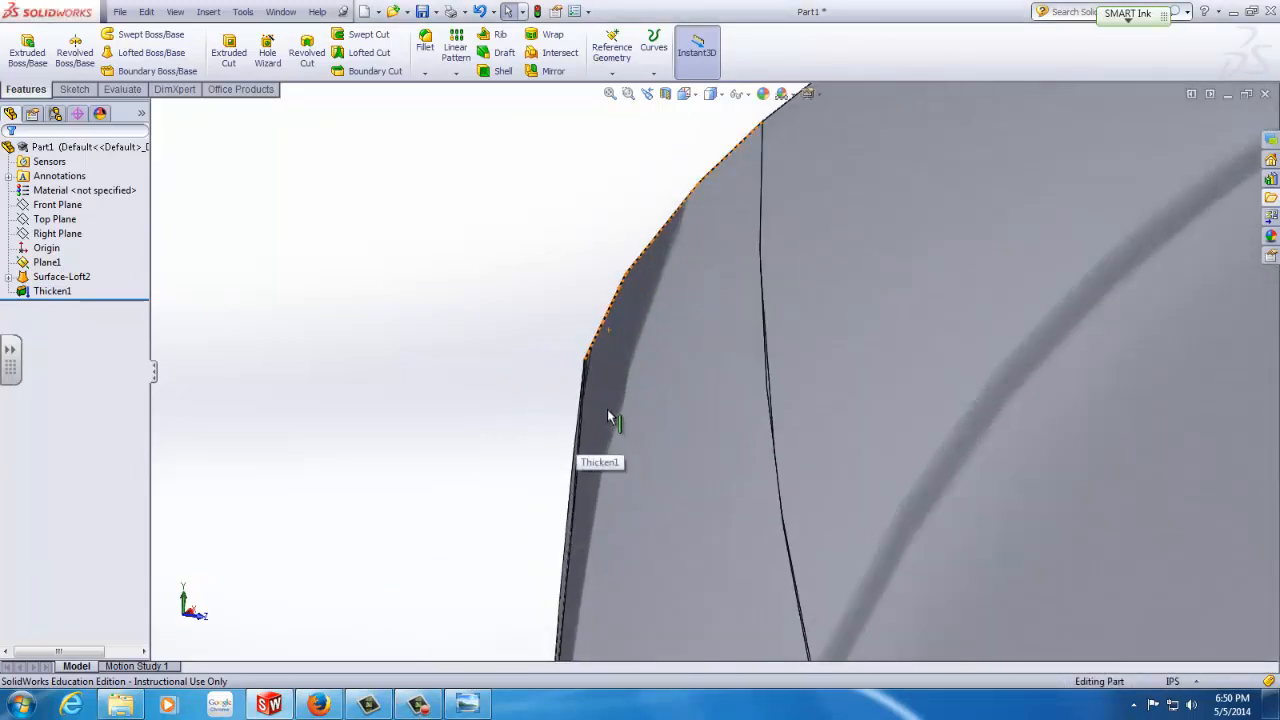
pyautogui.scroll(6, 600, 300)
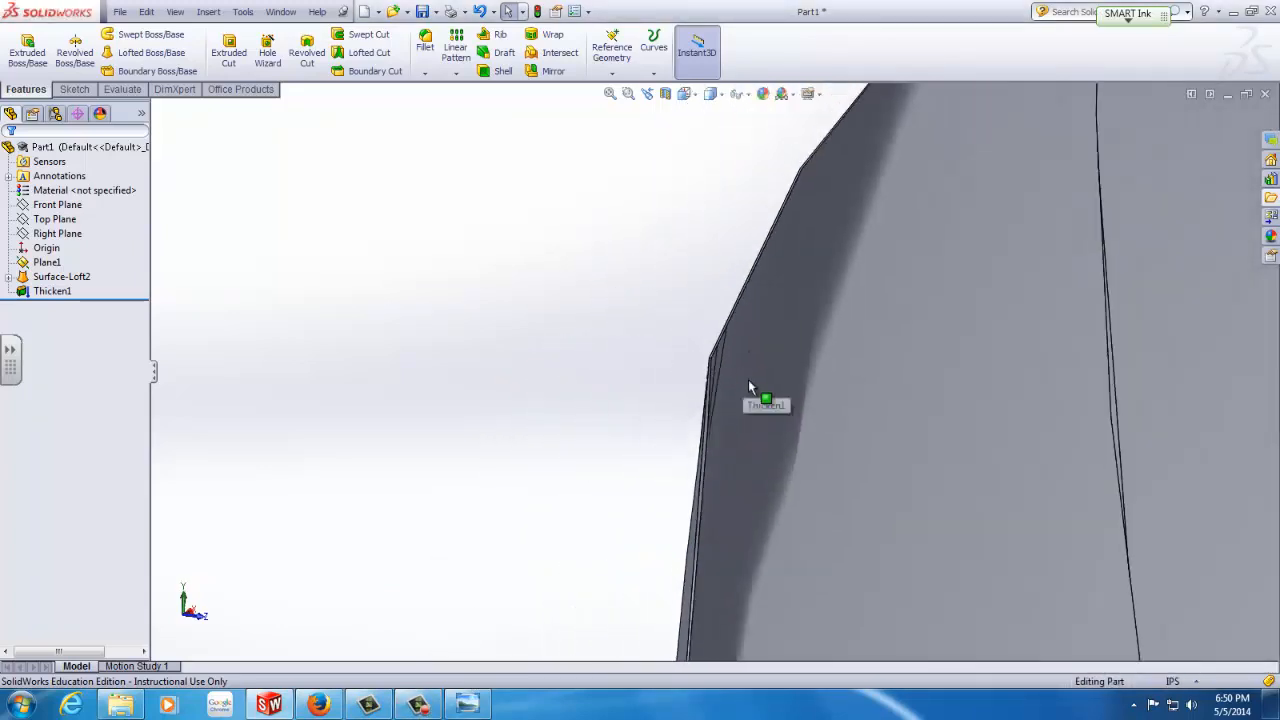
pyautogui.scroll(5, 855, 401)
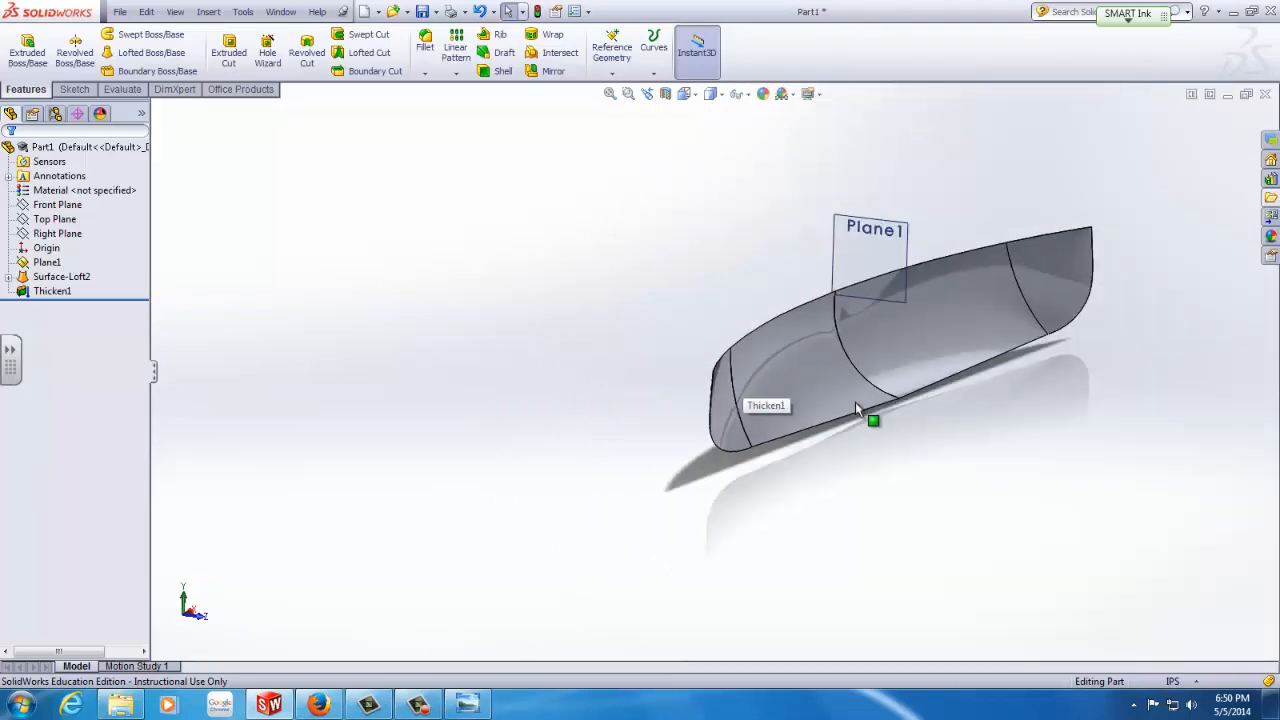
pyautogui.moveTo(828, 407); pyautogui.dragTo(671, 318, button='middle')
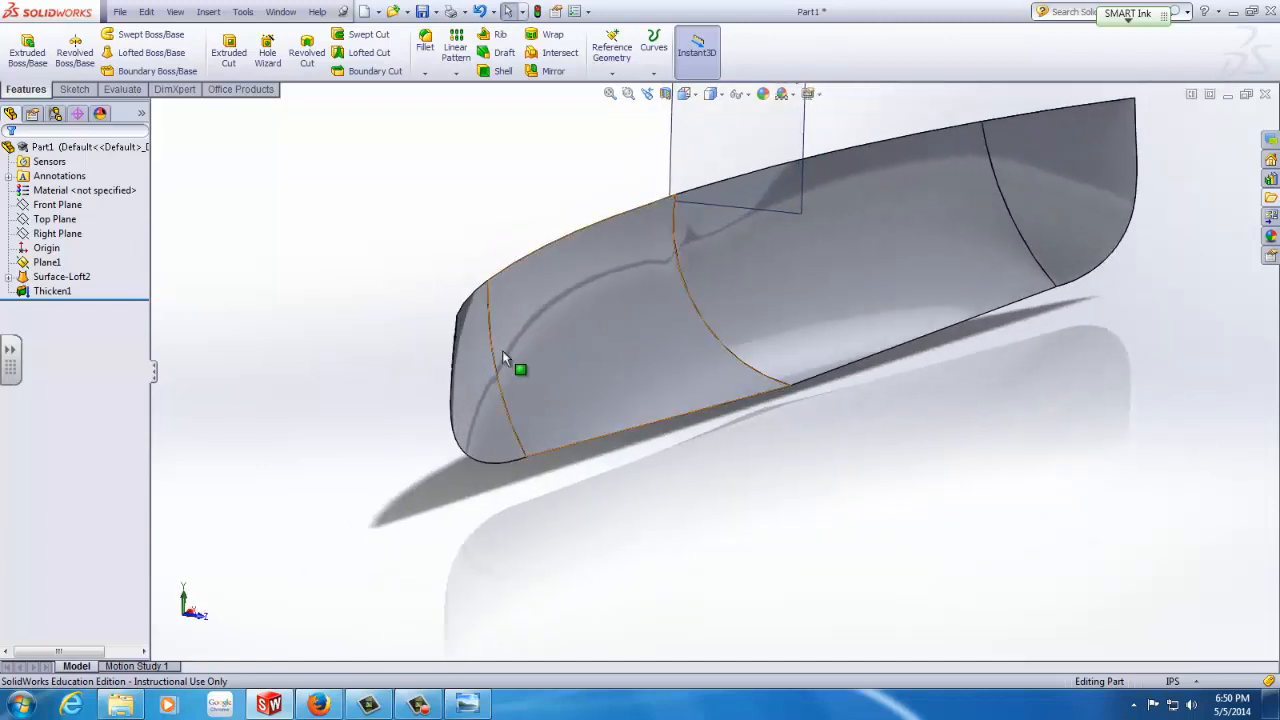
pyautogui.click(41, 291)
pyautogui.rightClick(42, 292)
pyautogui.click(53, 249)
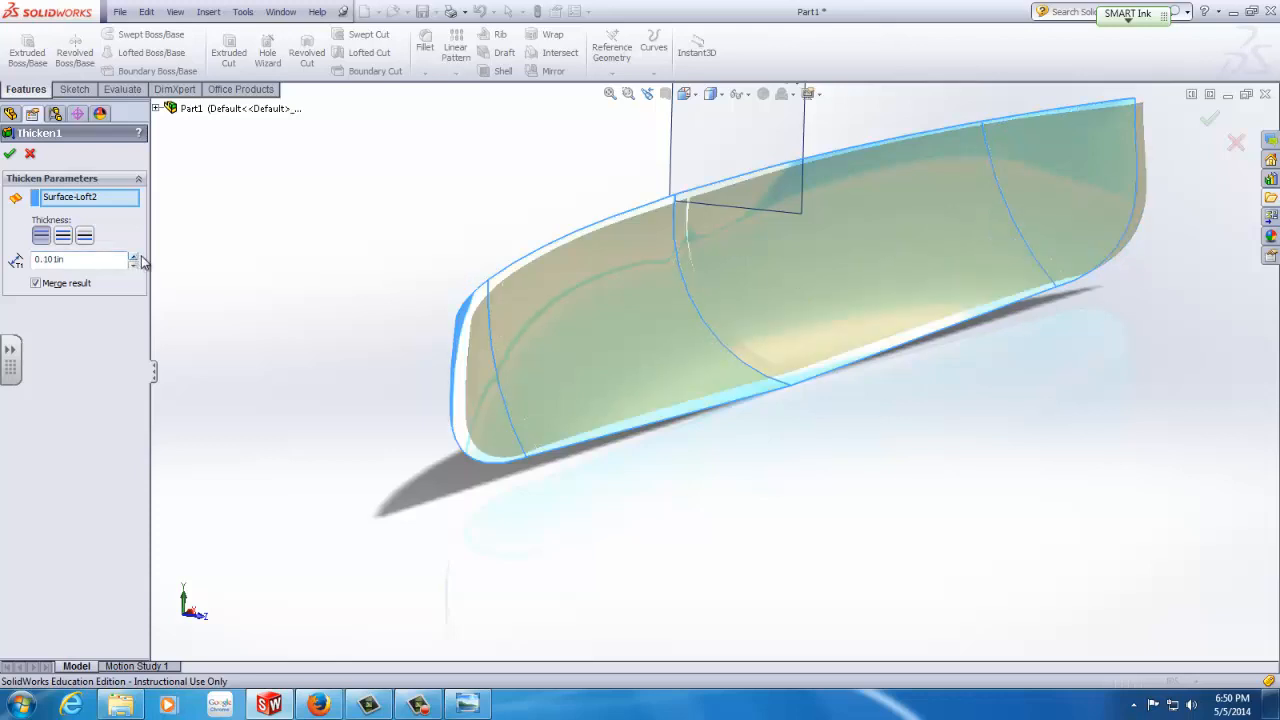
pyautogui.click(14, 157)
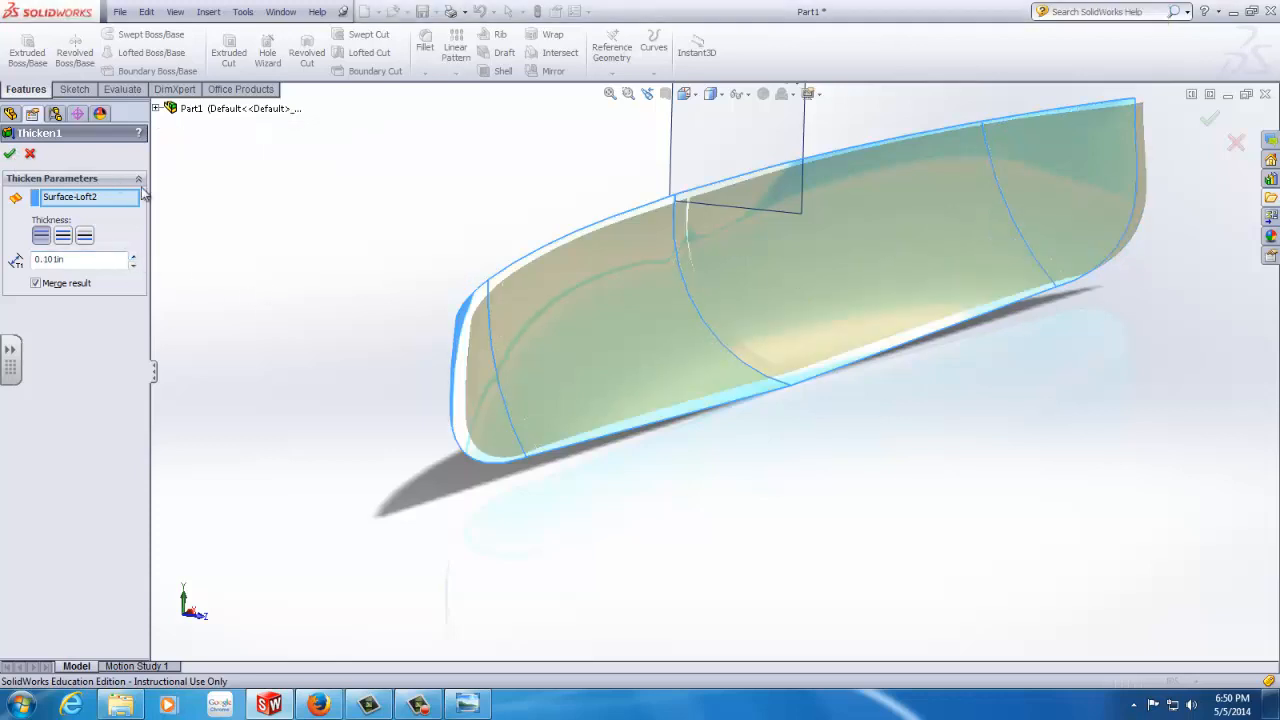
# Examine the thickened half hull's edges at the middle cross-section, along the keel and along its length.
pyautogui.moveTo(367, 410); pyautogui.dragTo(638, 390, button='middle')
pyautogui.moveTo(707, 362); pyautogui.dragTo(795, 406, button='middle')
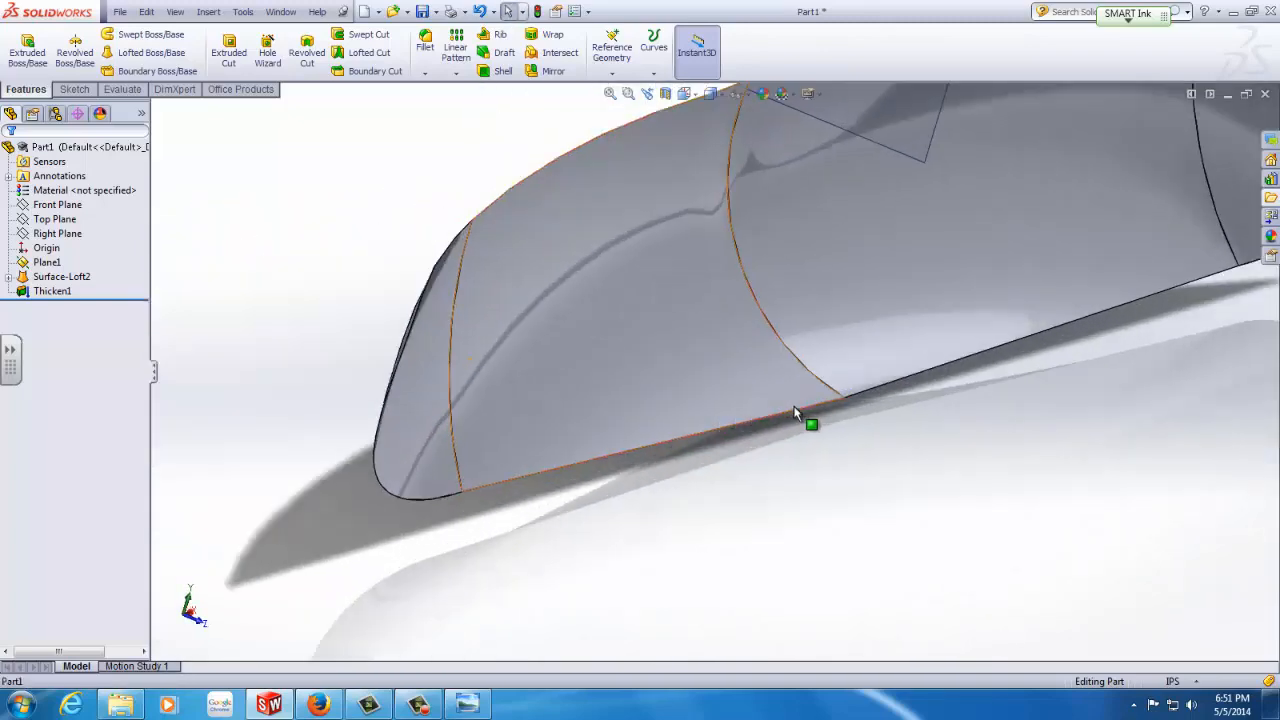
pyautogui.scroll(-6, 825, 395)
pyautogui.scroll(-3, 684, 288)
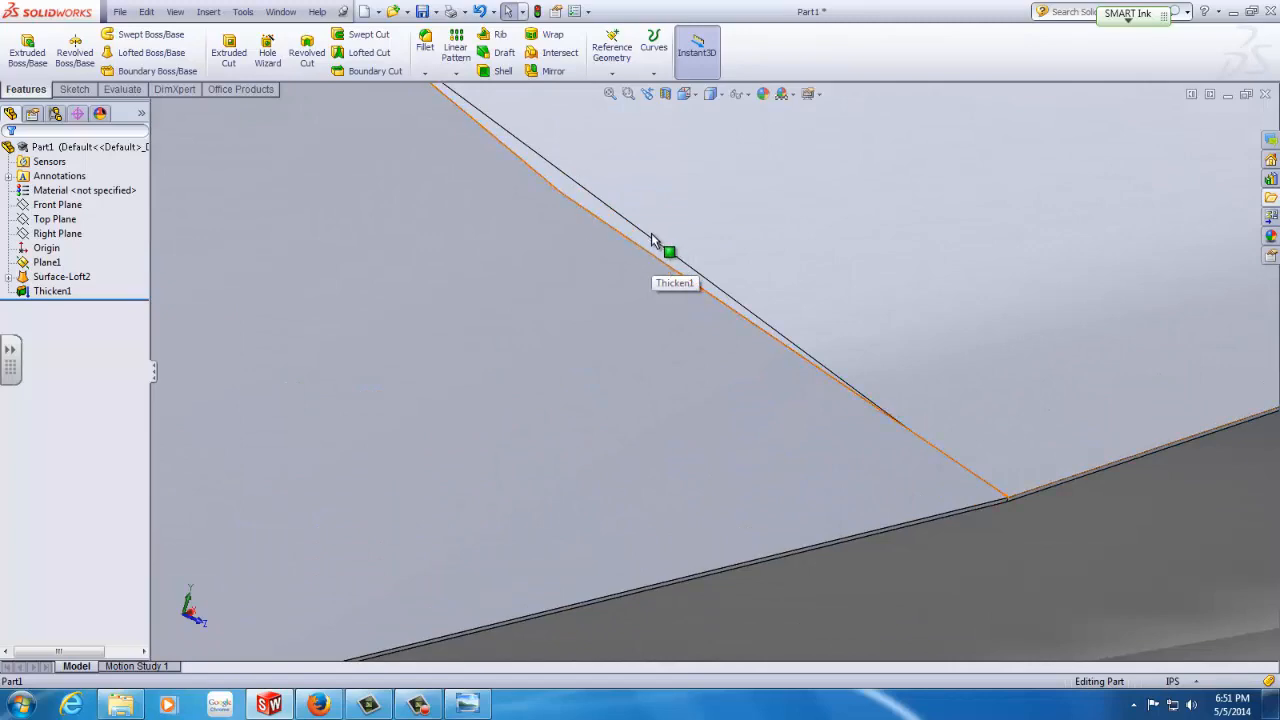
pyautogui.moveTo(657, 249); pyautogui.dragTo(580, 206, button='middle')
pyautogui.scroll(10, 646, 271)
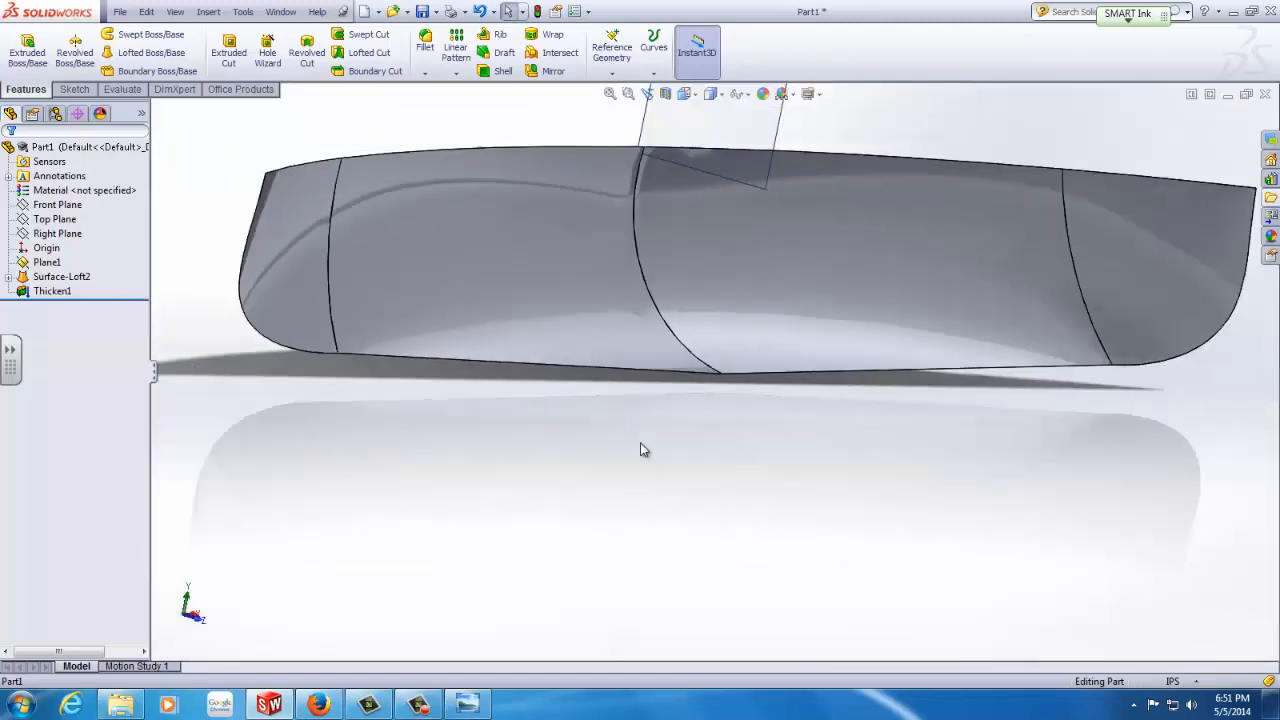
pyautogui.moveTo(641, 450); pyautogui.dragTo(437, 343, button='middle')
pyautogui.scroll(3, 707, 390)
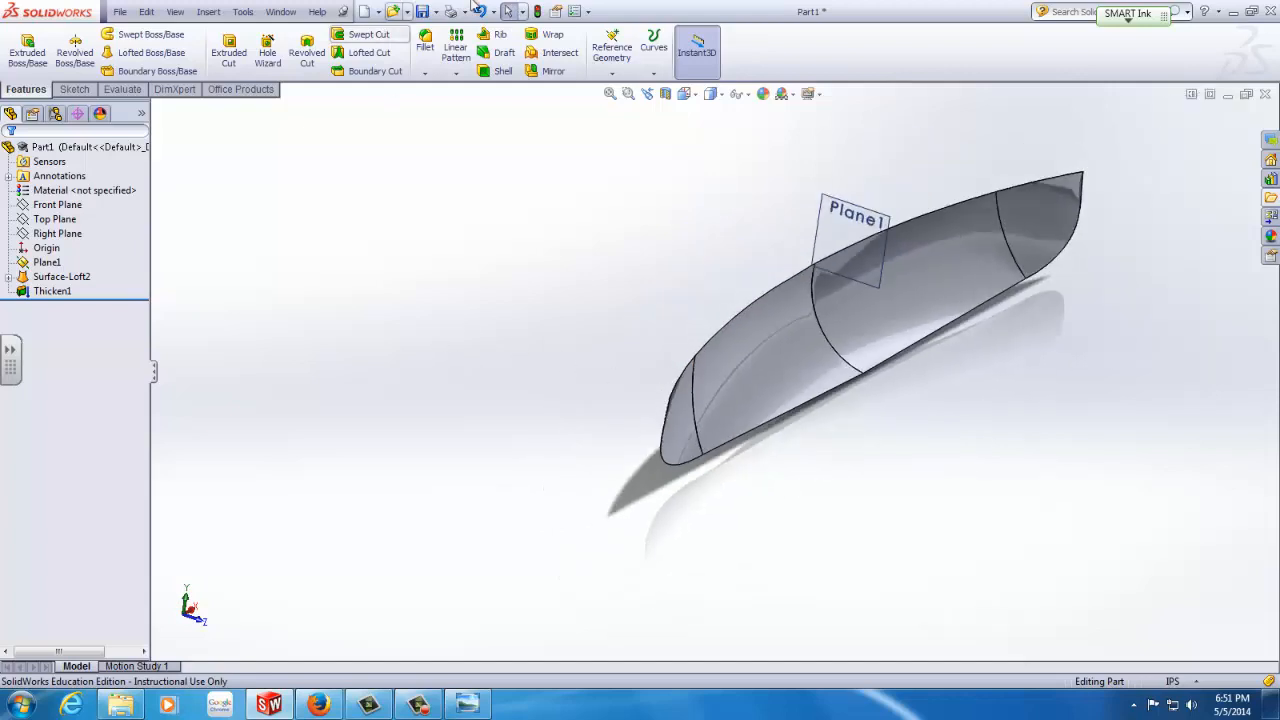
# Try to mirror the thickened hull body about the Front Plane with solids merged.
pyautogui.click(548, 71)
pyautogui.click(156, 108)
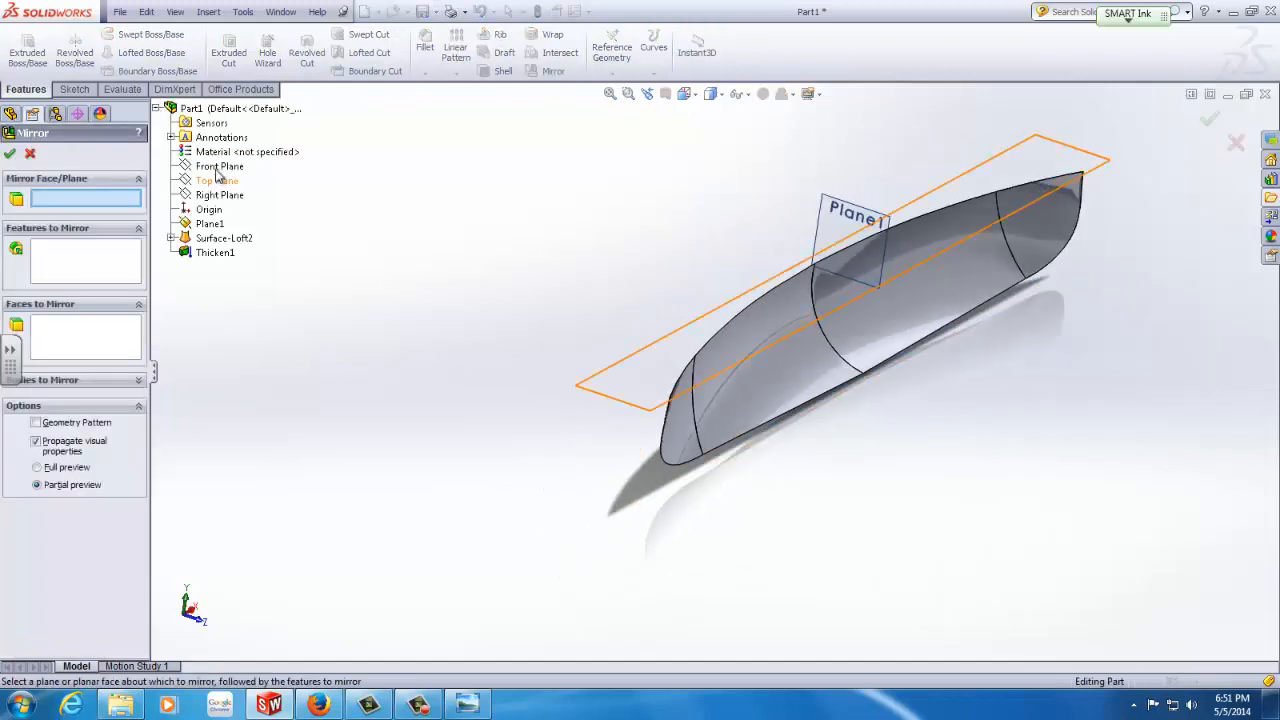
pyautogui.click(216, 167)
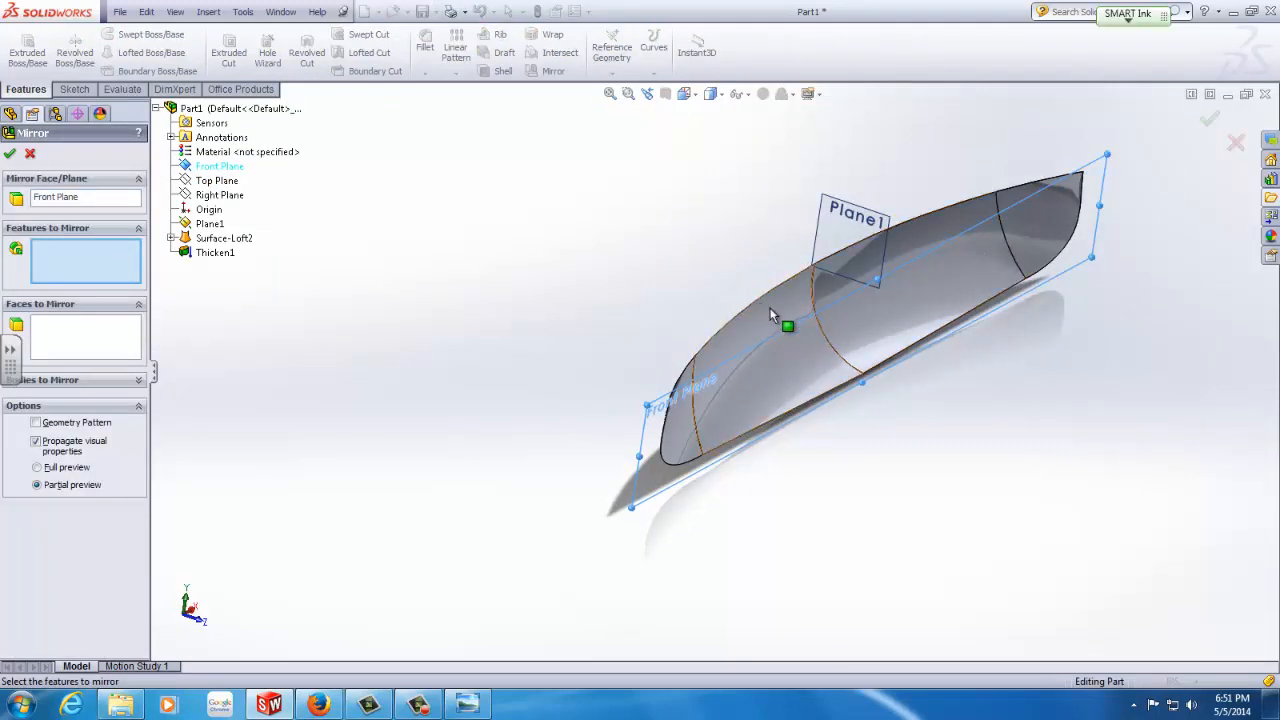
pyautogui.click(84, 379)
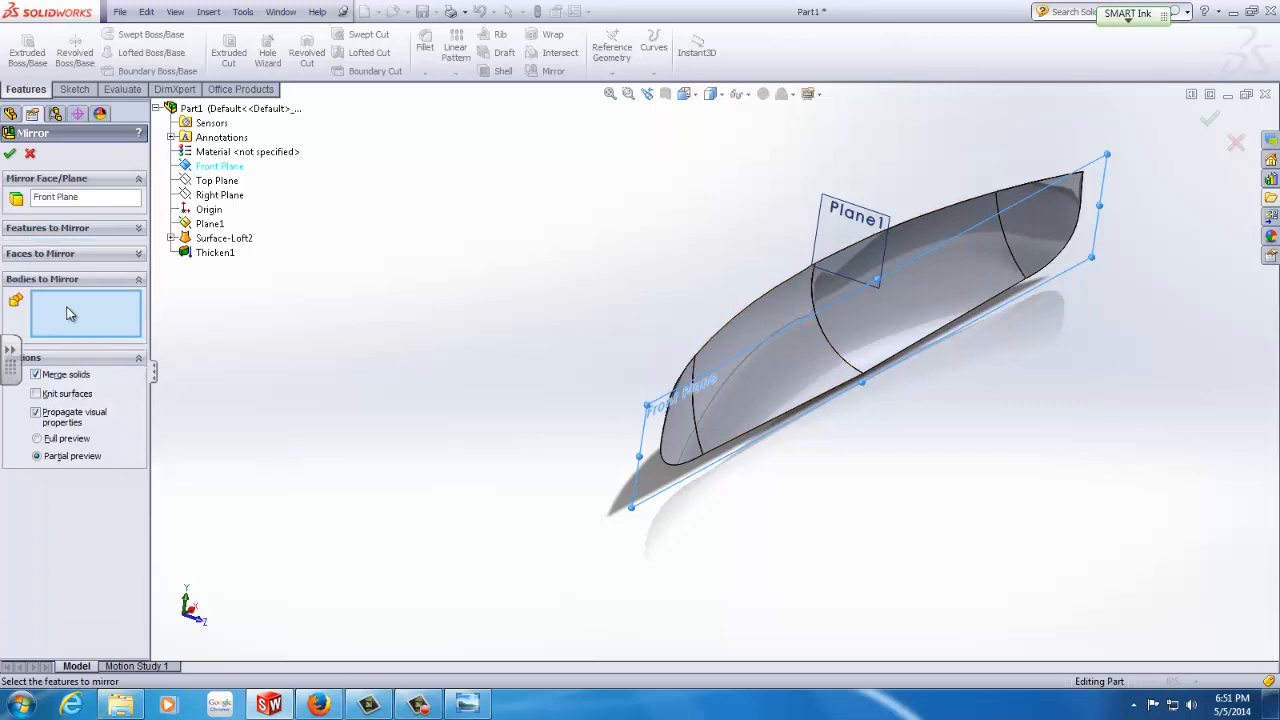
pyautogui.click(37, 300)
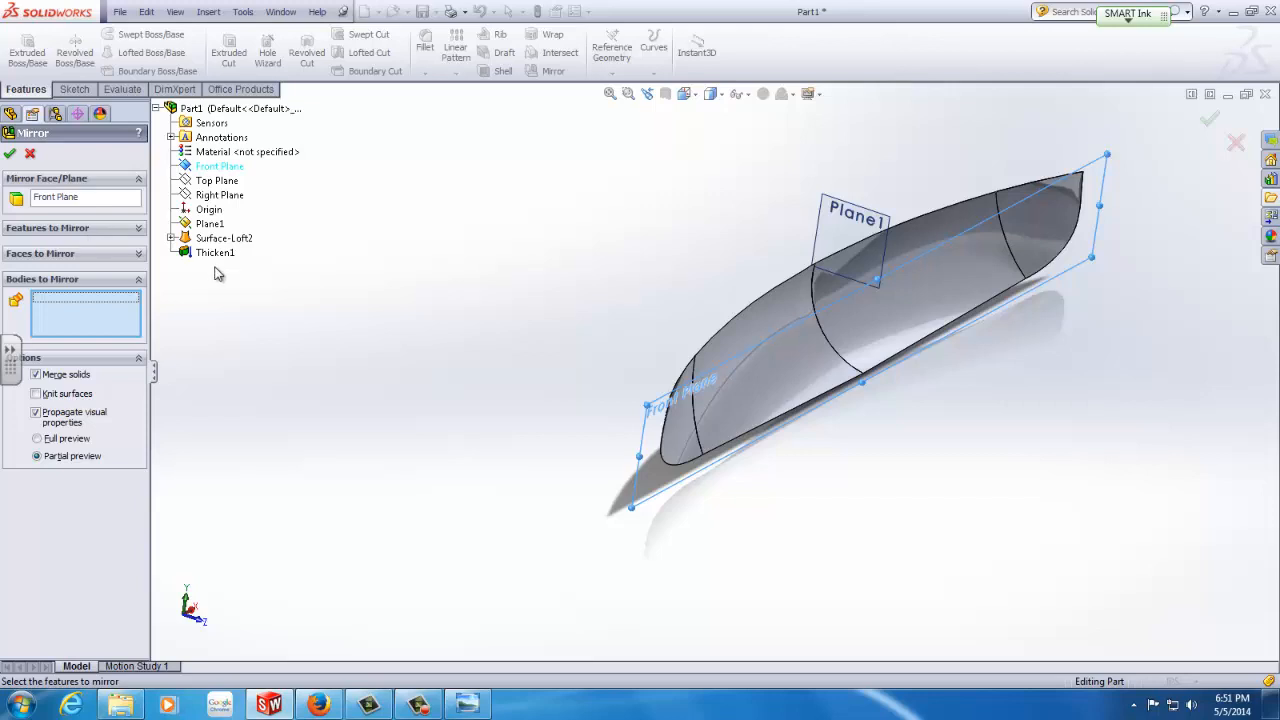
pyautogui.click(816, 328)
pyautogui.click(9, 152)
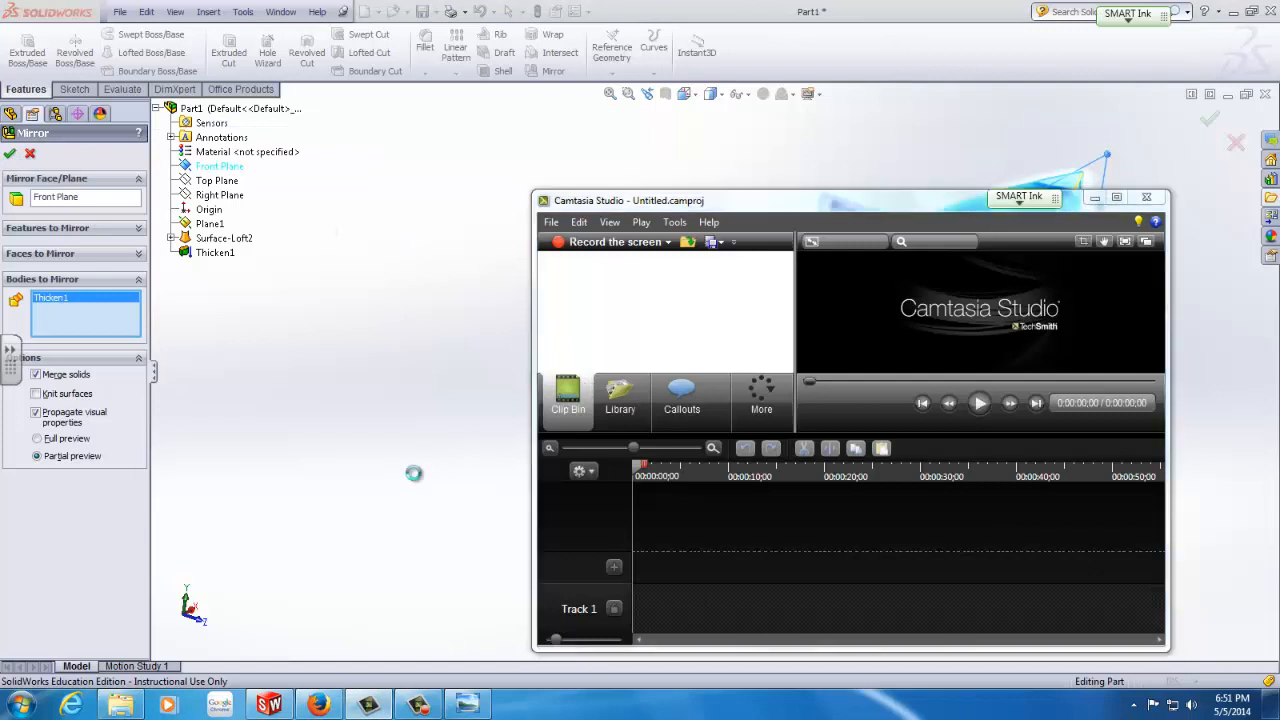
pyautogui.click(418, 705)
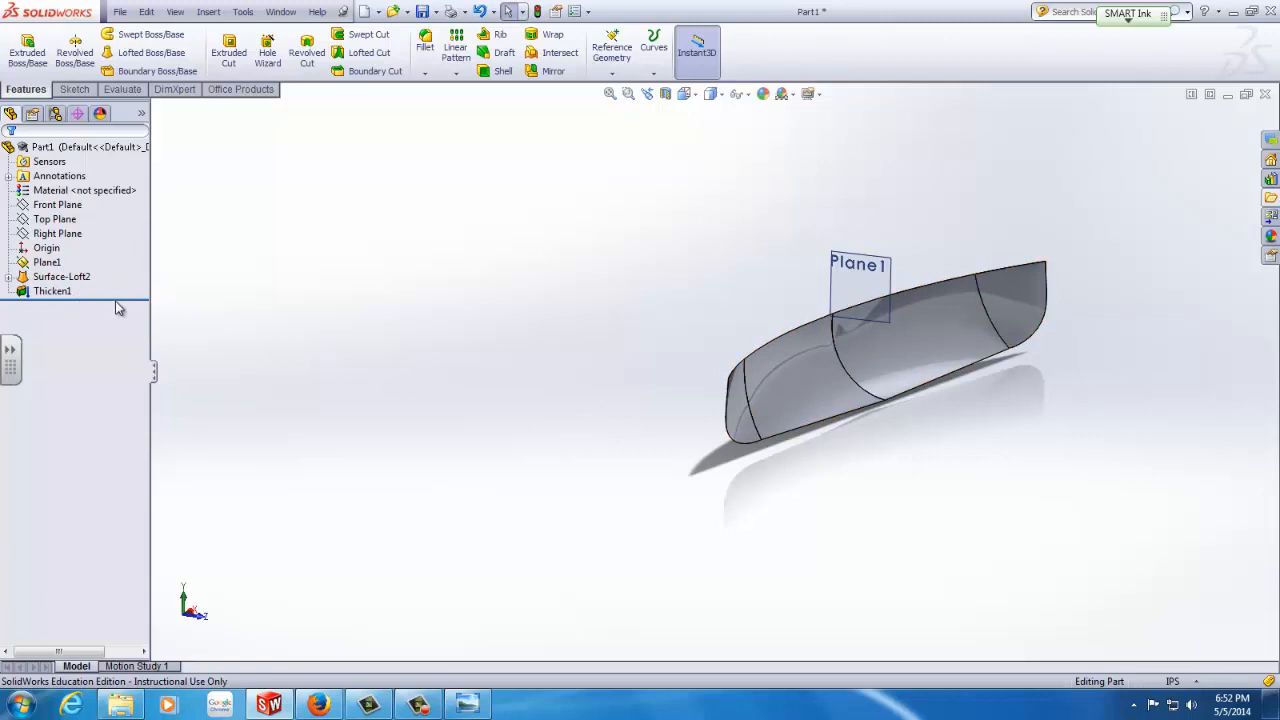
# Roll the model back to before the thicken feature and mirror the lofted surface body about the Front Plane.
pyautogui.moveTo(124, 298); pyautogui.dragTo(124, 284)
pyautogui.moveTo(452, 314); pyautogui.dragTo(714, 363, button='middle')
pyautogui.click(545, 72)
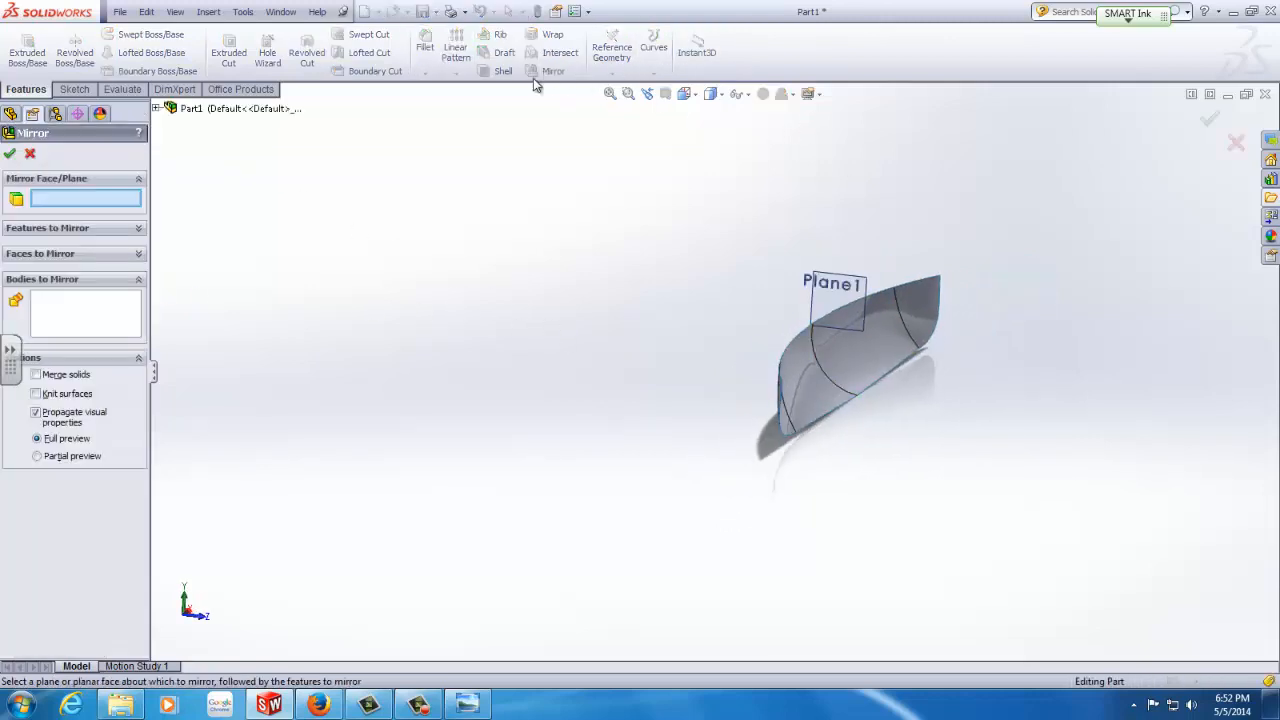
pyautogui.click(157, 108)
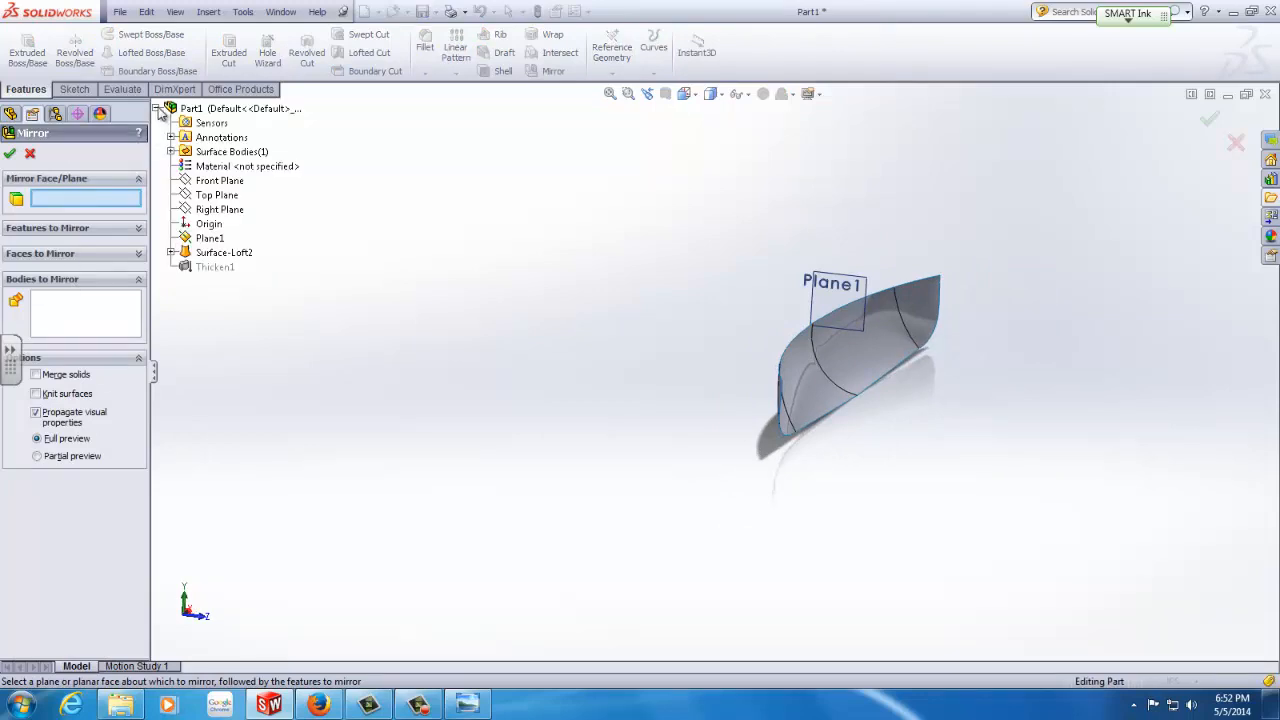
pyautogui.click(221, 183)
pyautogui.moveTo(521, 360); pyautogui.dragTo(430, 350, button='middle')
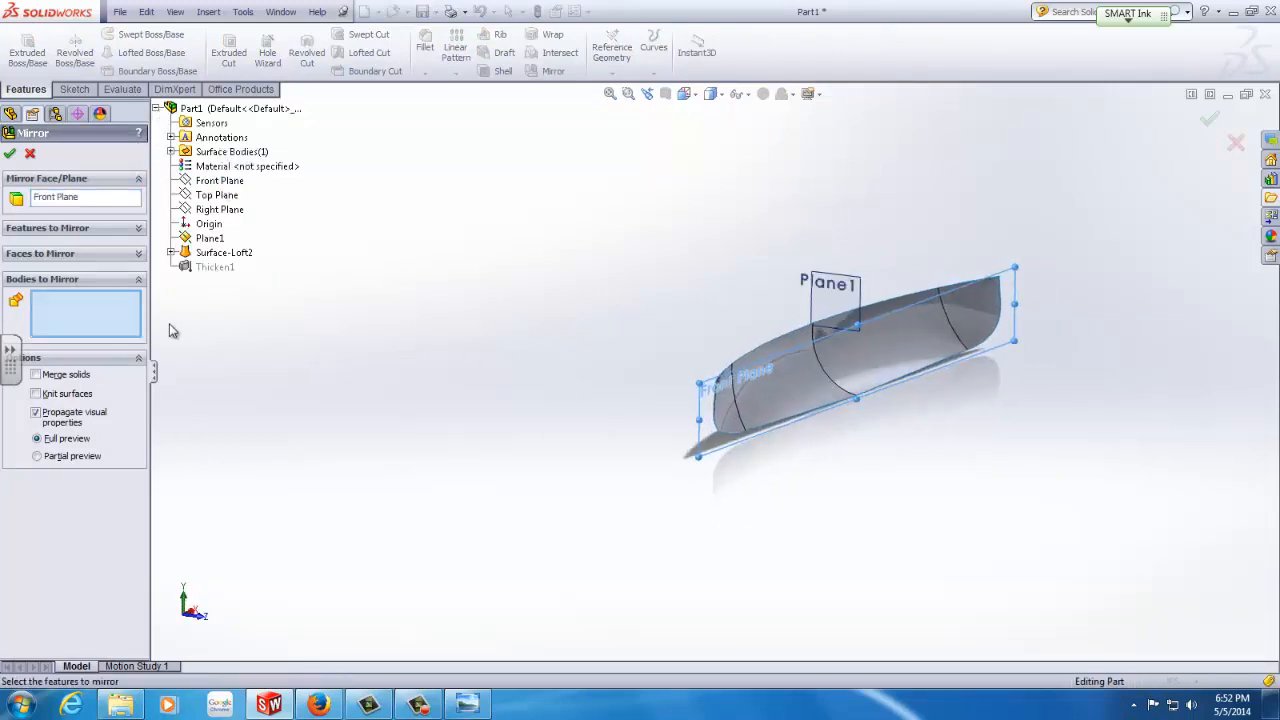
pyautogui.click(785, 356)
pyautogui.scroll(-4, 880, 400)
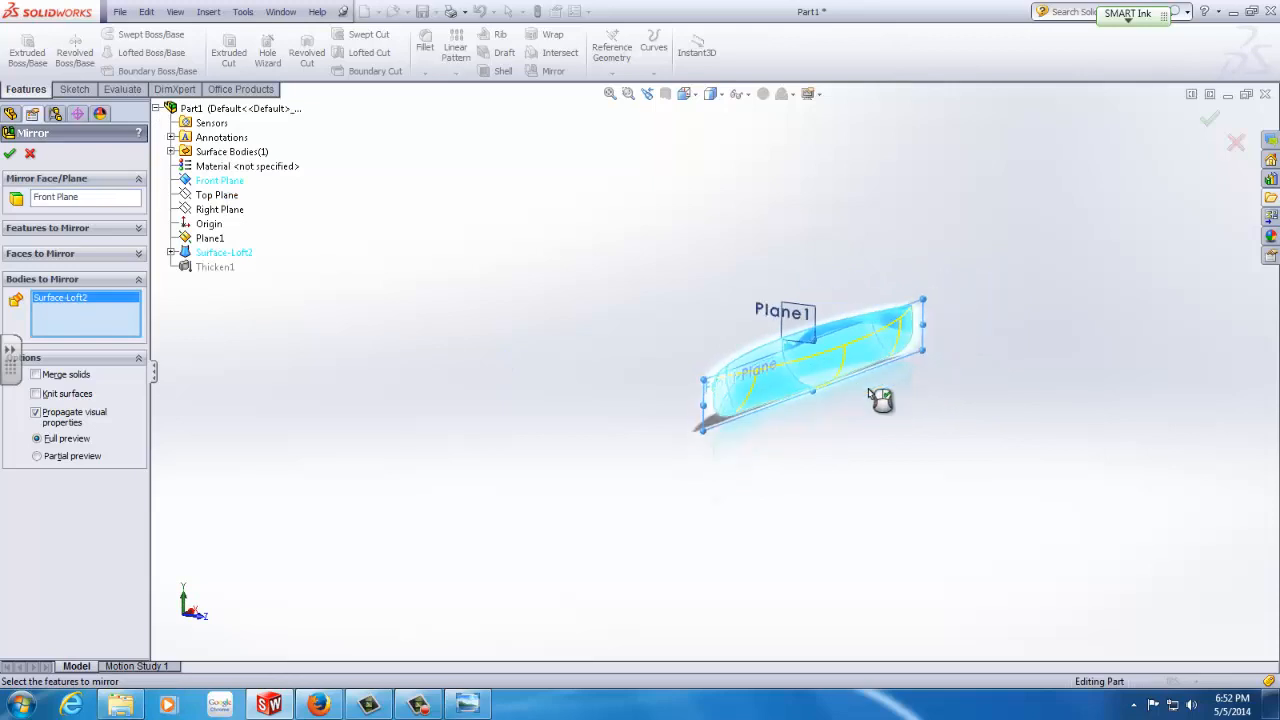
pyautogui.moveTo(700, 322); pyautogui.dragTo(503, 241, button='middle')
pyautogui.click(9, 153)
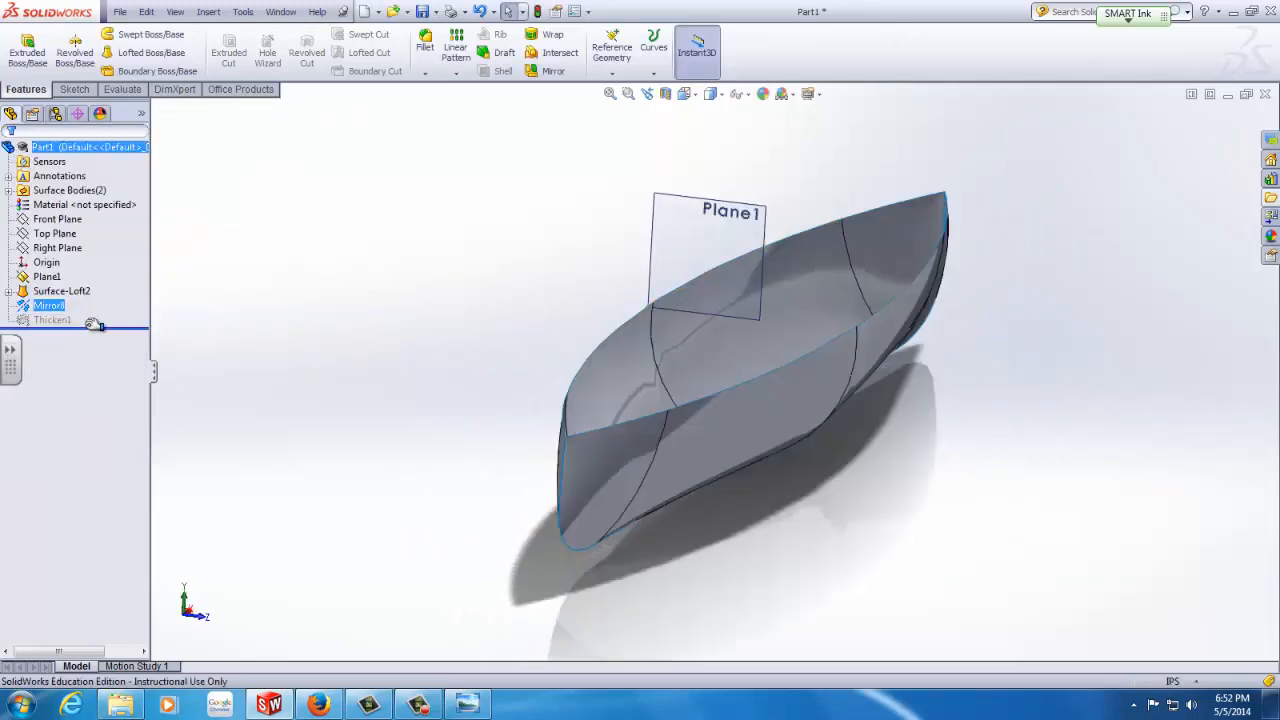
# Roll the model forward past the thicken feature and inspect the hull's end where the two halves meet.
pyautogui.moveTo(88, 314); pyautogui.dragTo(88, 328)
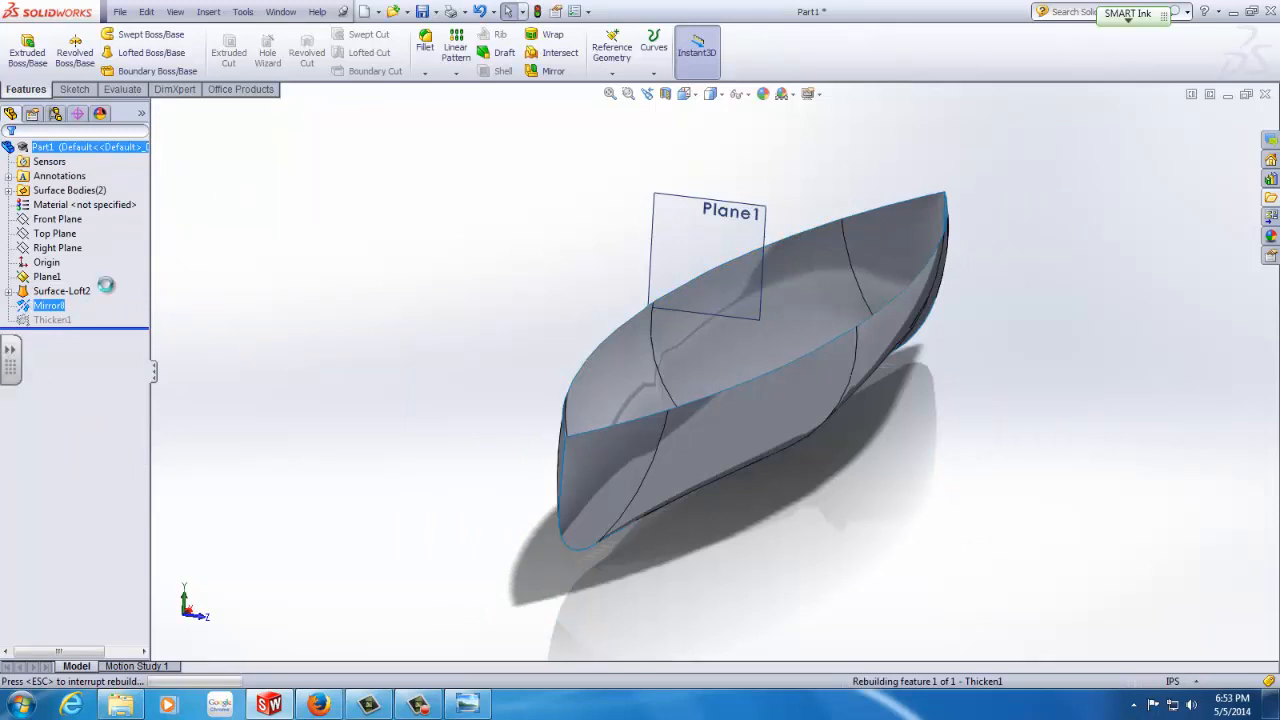
pyautogui.scroll(-7, 465, 438)
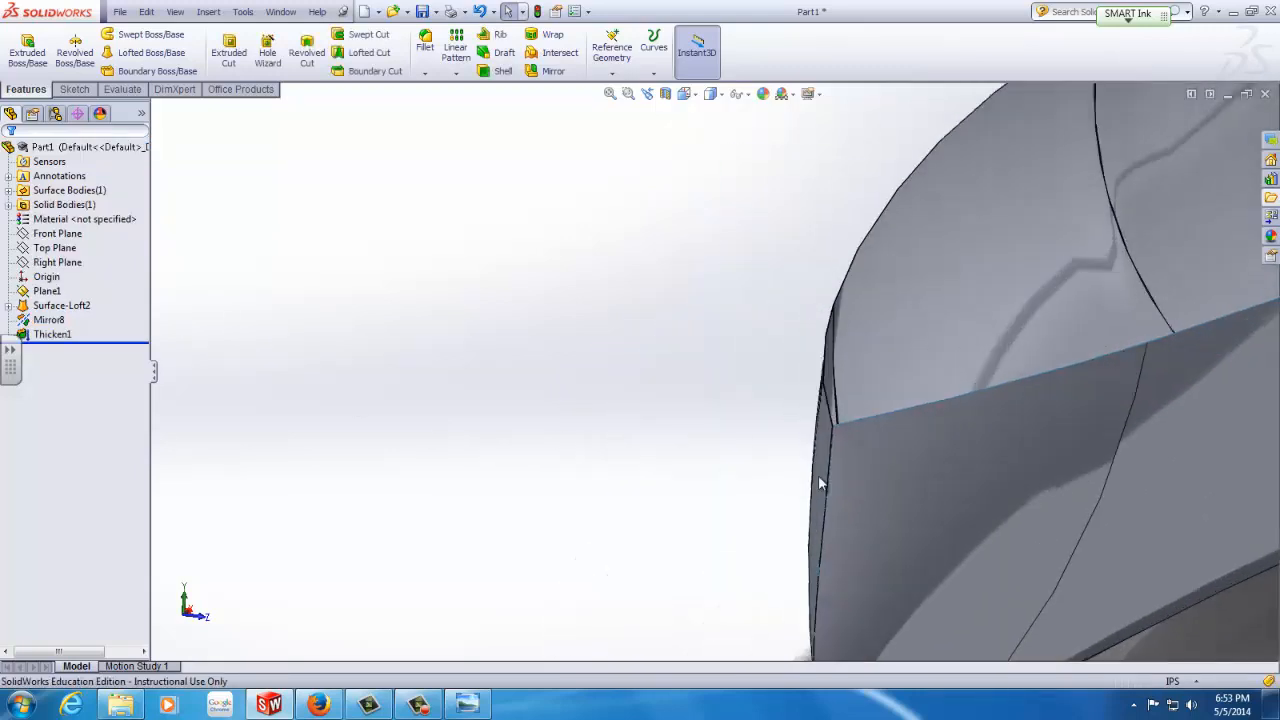
pyautogui.moveTo(856, 390); pyautogui.dragTo(780, 313, button='middle')
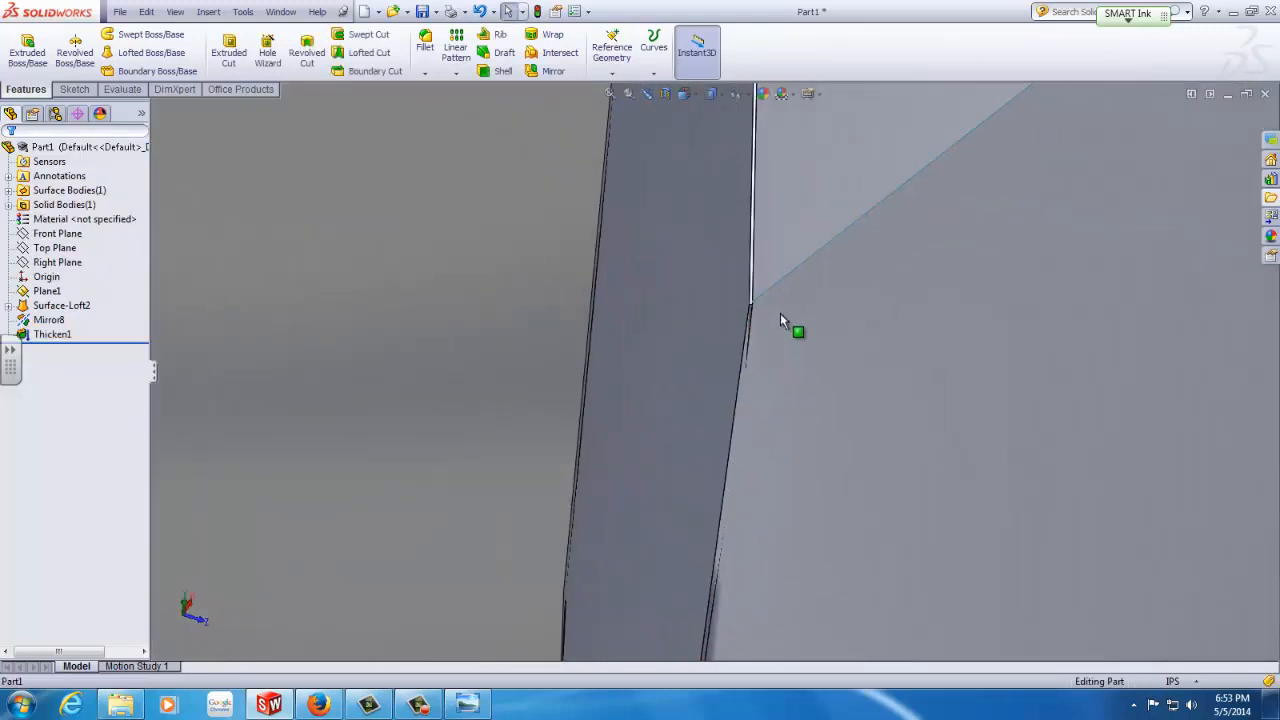
pyautogui.scroll(-6, 780, 313)
pyautogui.scroll(-4, 741, 330)
pyautogui.scroll(9, 674, 414)
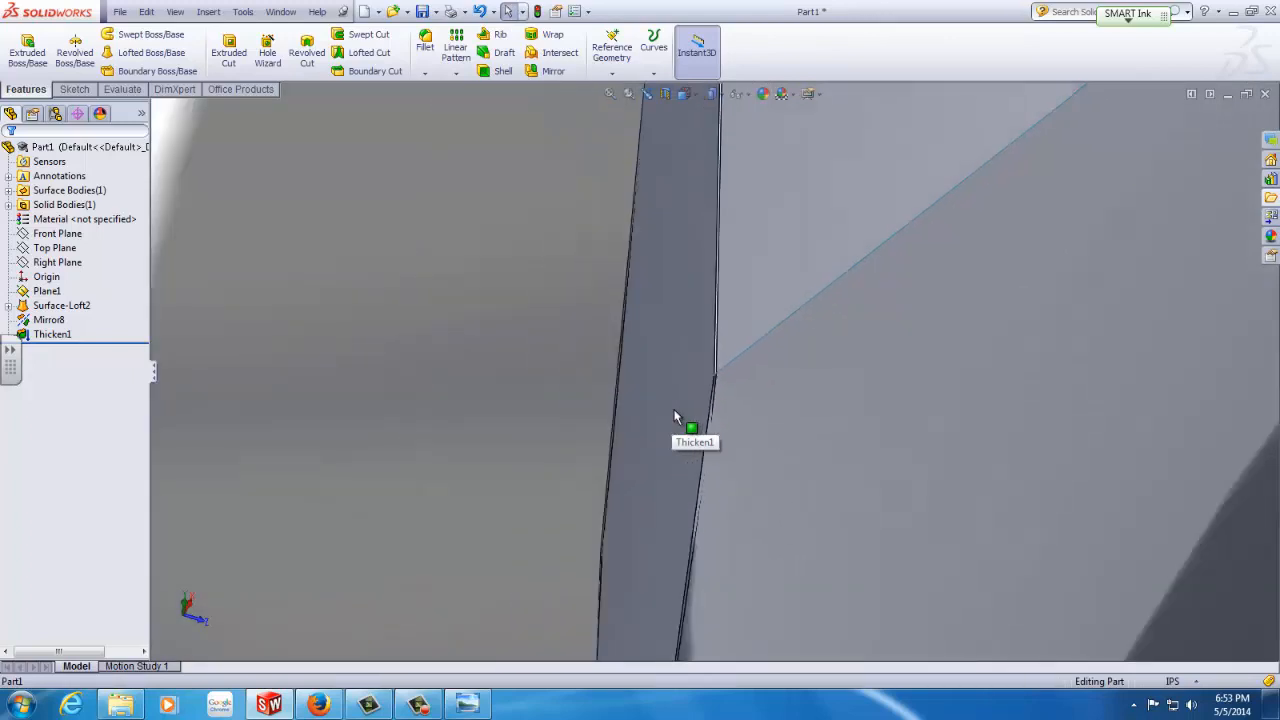
pyautogui.scroll(-2, 752, 350)
pyautogui.moveTo(752, 349); pyautogui.dragTo(660, 343, button='middle')
# Edit the existing thicken feature so that it thickens the mirrored half-hull surface in place of the lofted one.
pyautogui.click(52, 335)
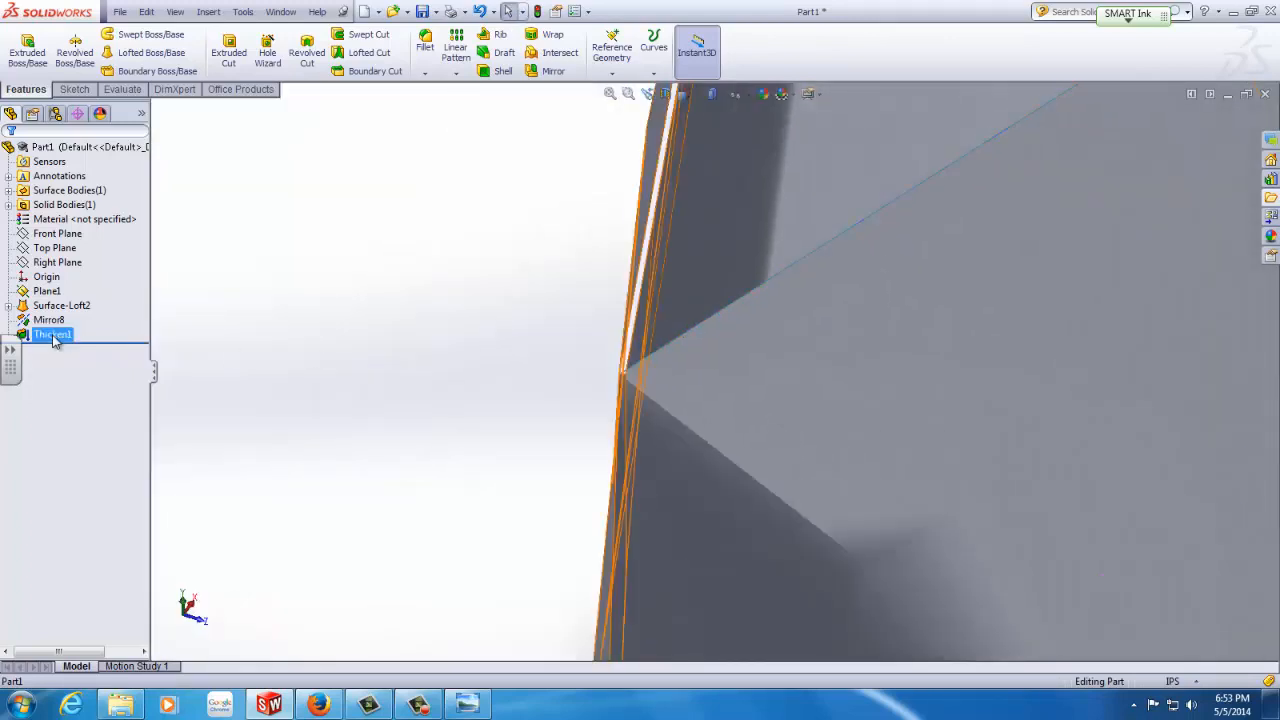
pyautogui.scroll(5, 554, 389)
pyautogui.moveTo(554, 389); pyautogui.dragTo(651, 356, button='middle')
pyautogui.scroll(3, 651, 356)
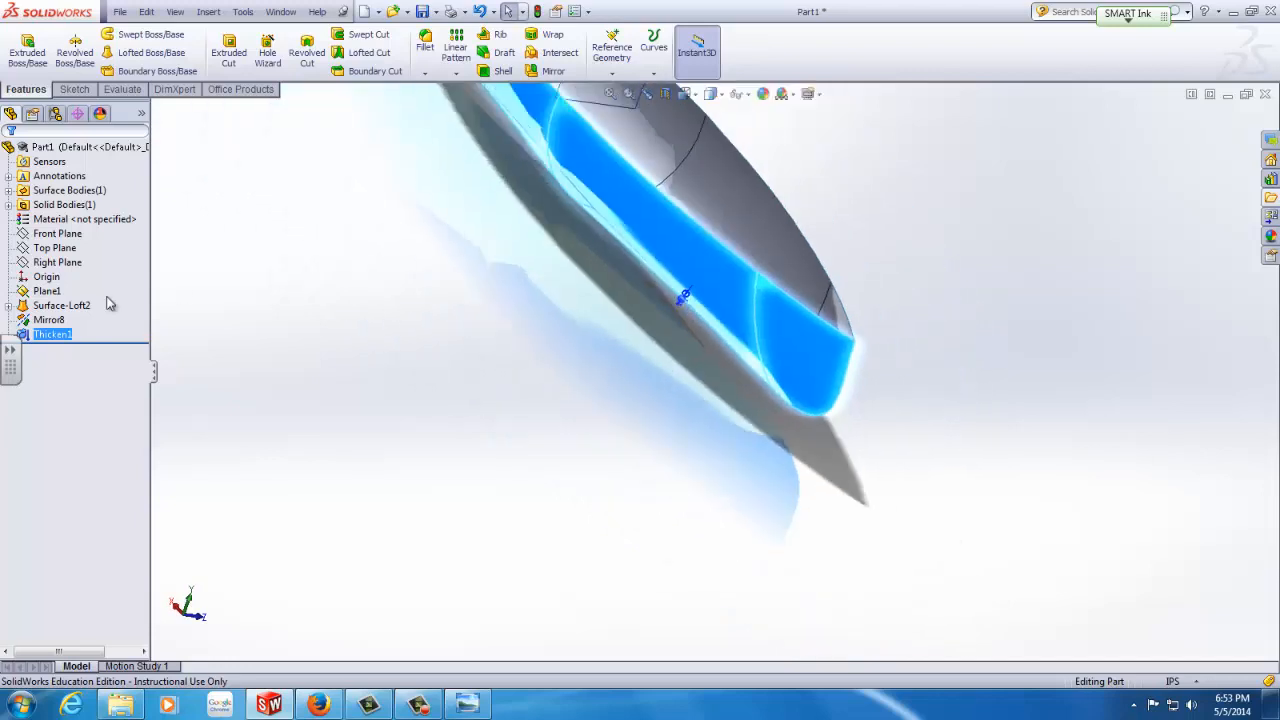
pyautogui.rightClick(42, 336)
pyautogui.click(50, 290)
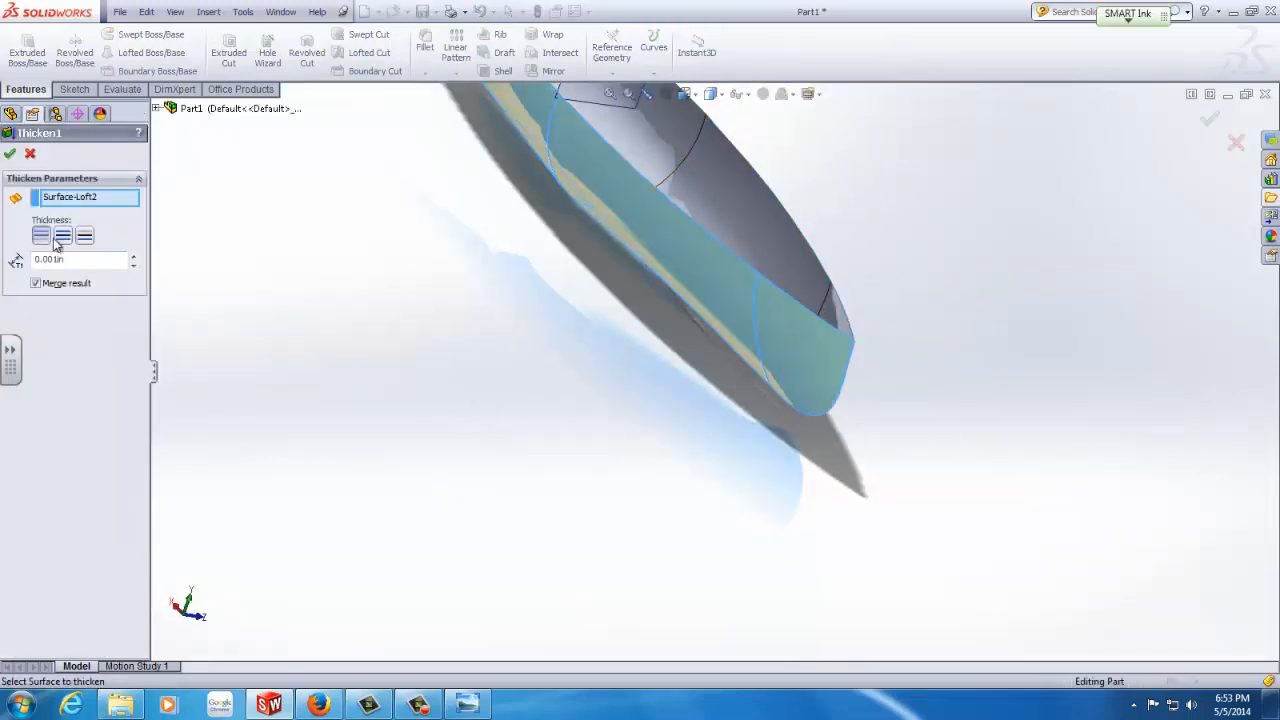
pyautogui.click(135, 197)
pyautogui.scroll(5, 728, 297)
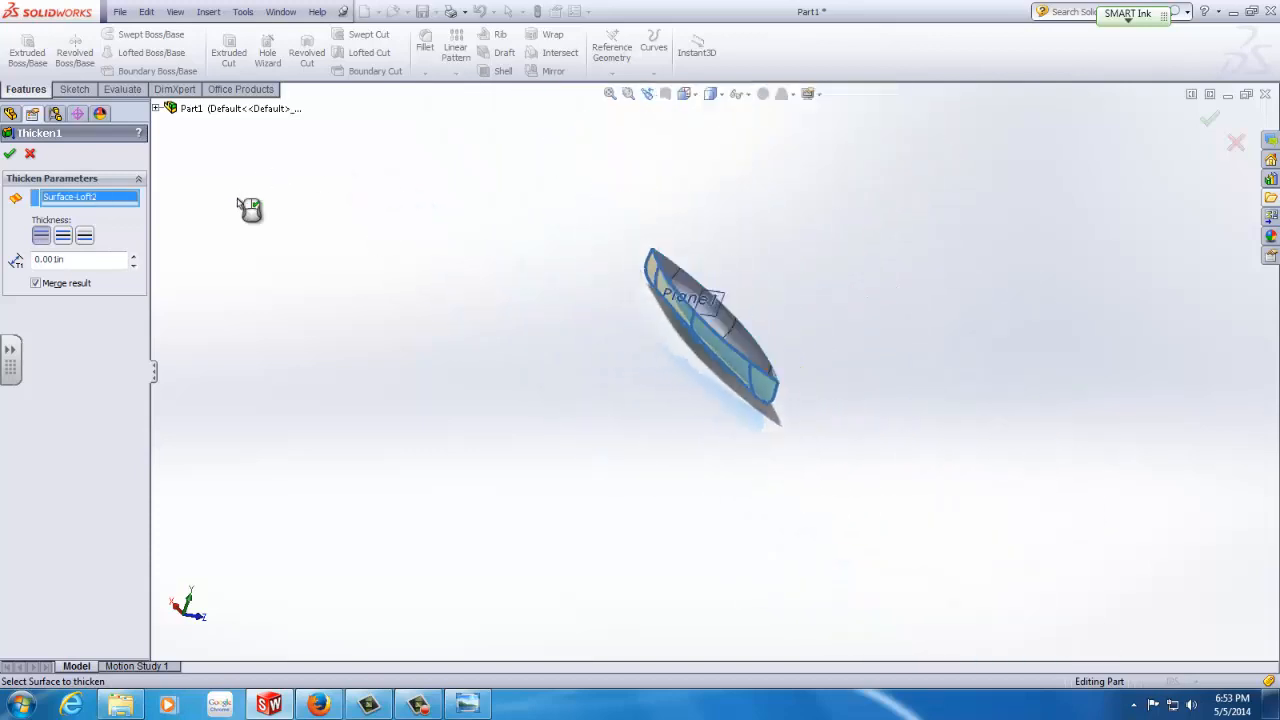
pyautogui.press('Delete')
pyautogui.scroll(-4, 729, 334)
pyautogui.click(760, 388)
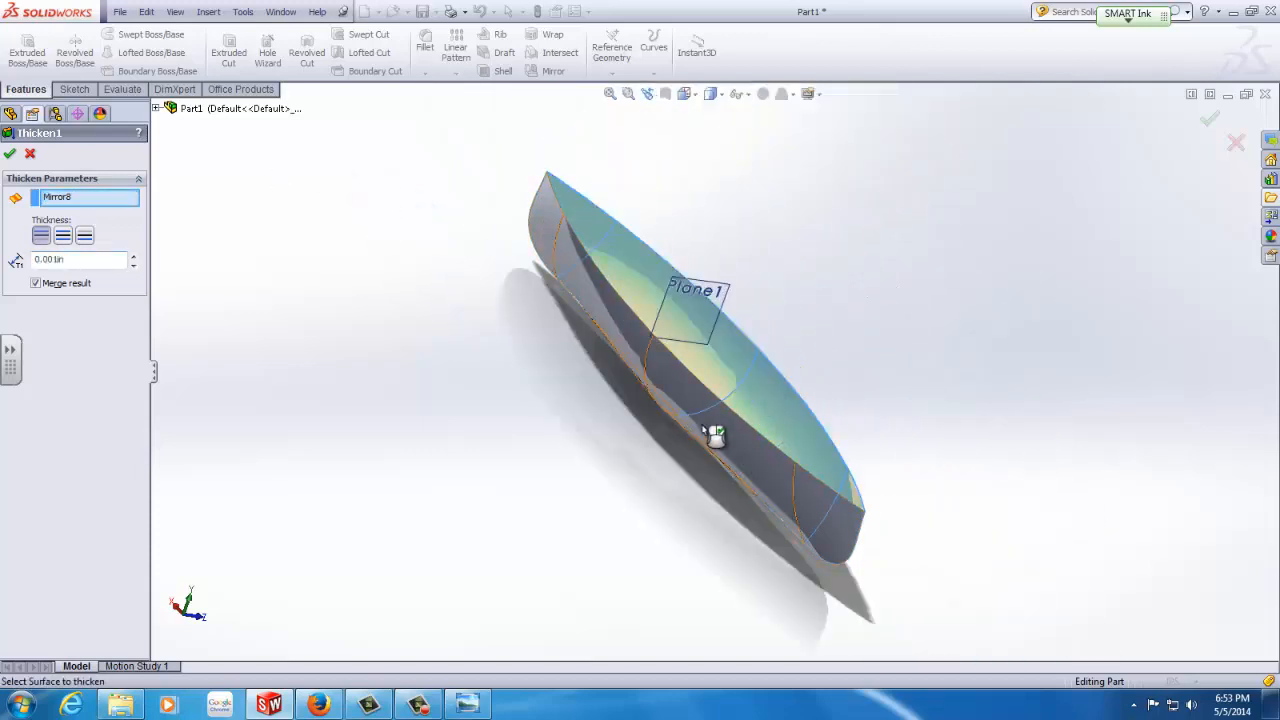
pyautogui.moveTo(560, 397); pyautogui.dragTo(634, 406, button='middle')
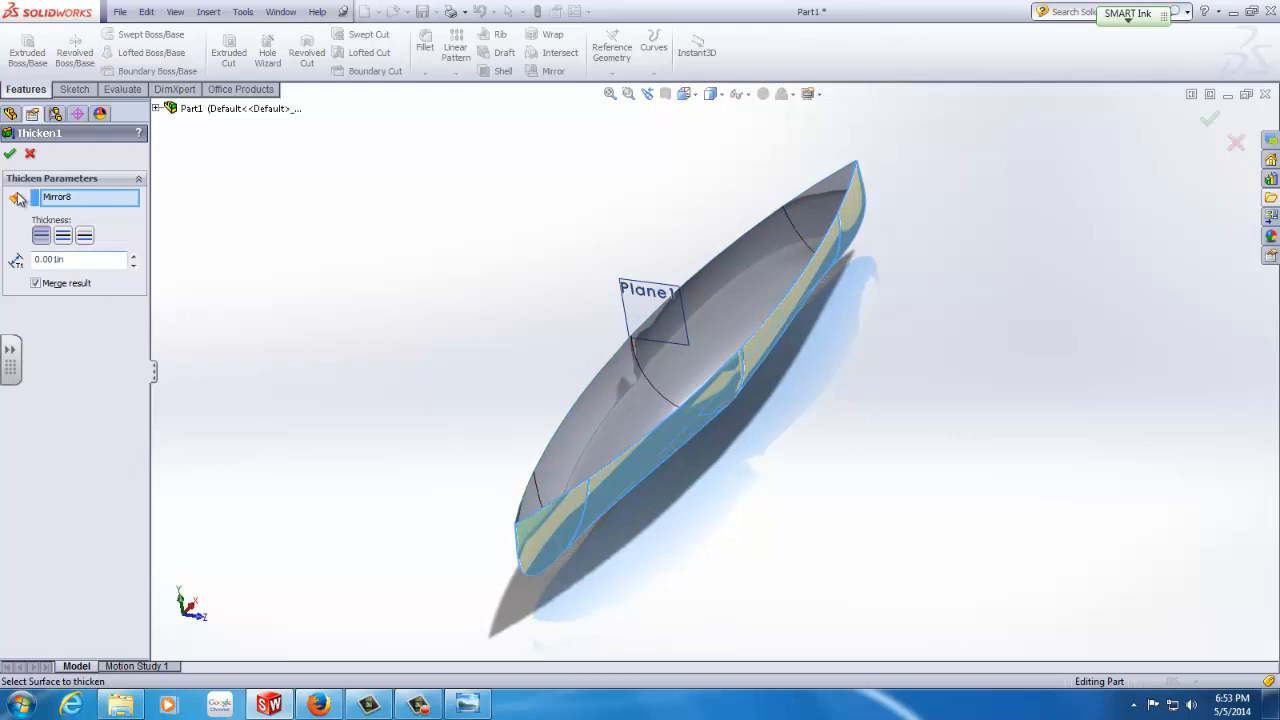
pyautogui.click(10, 153)
# Thicken the remaining lofted half-hull surface by 0.001 in with the result merged.
pyautogui.moveTo(332, 368); pyautogui.dragTo(362, 368, button='middle')
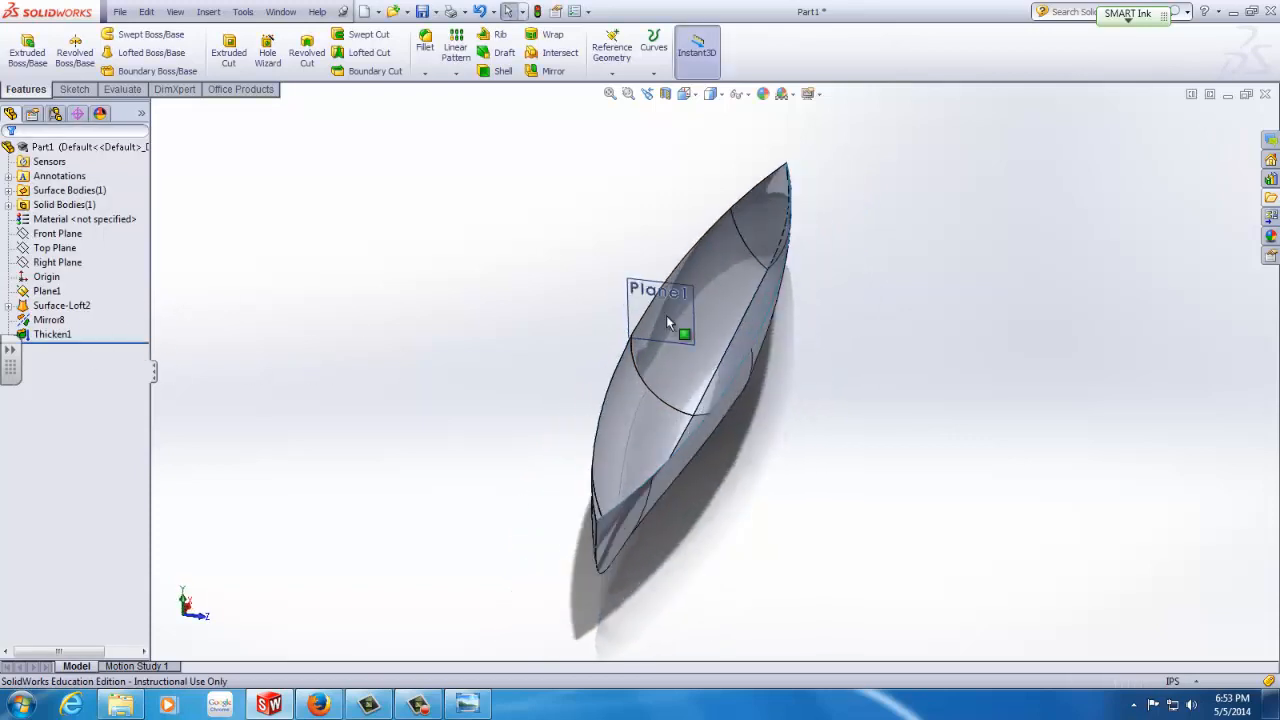
pyautogui.moveTo(666, 315); pyautogui.dragTo(742, 332, button='middle')
pyautogui.scroll(-7, 709, 496)
pyautogui.scroll(2, 704, 334)
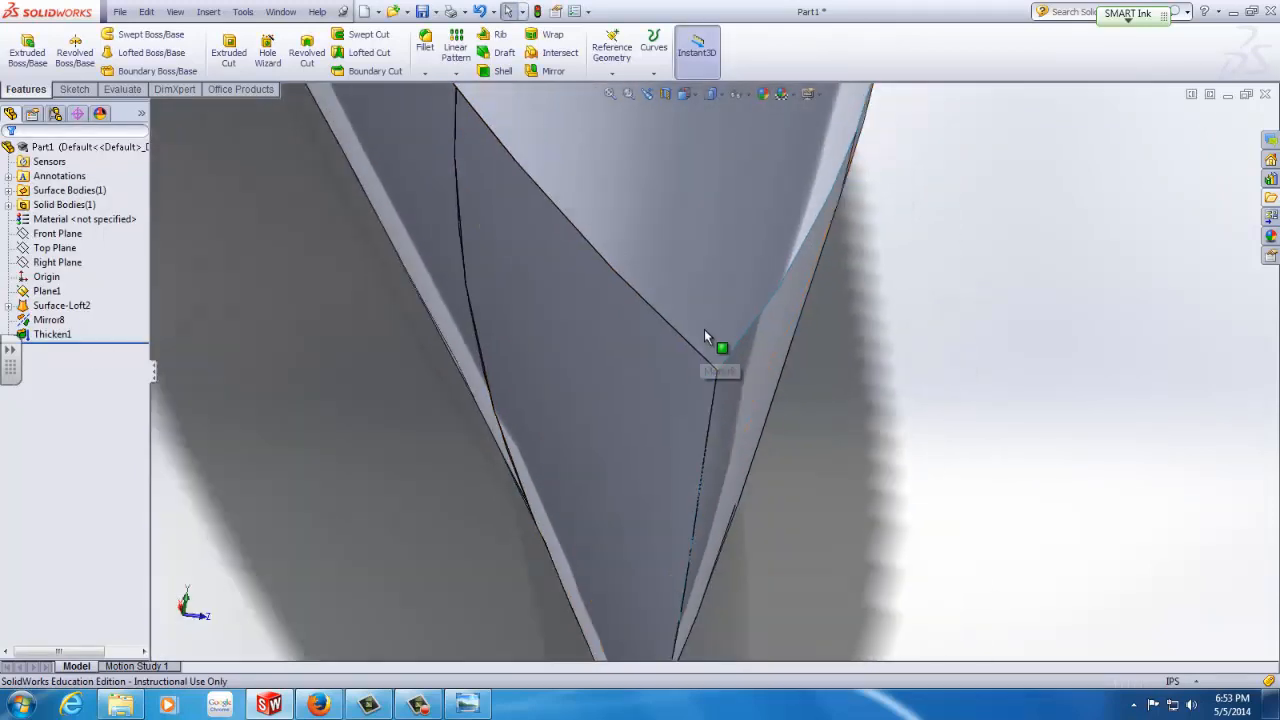
pyautogui.scroll(10, 704, 330)
pyautogui.click(204, 12)
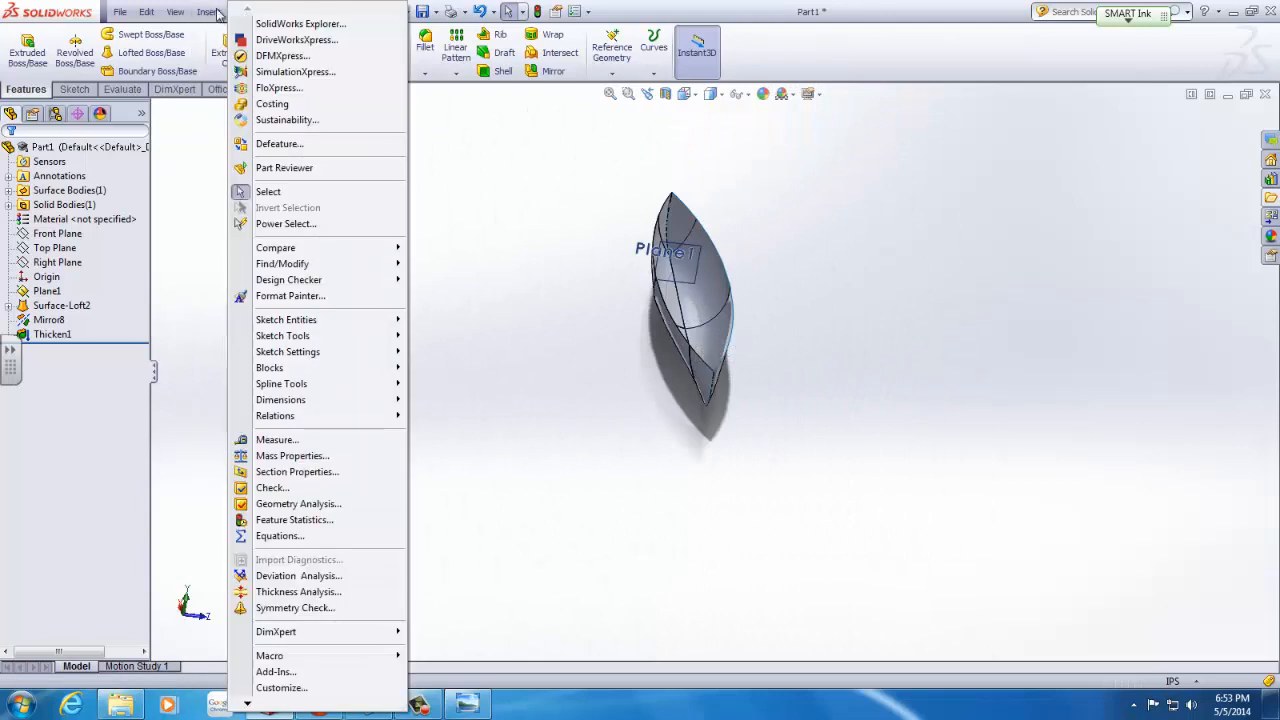
pyautogui.moveTo(300, 31)
pyautogui.click(133, 116)
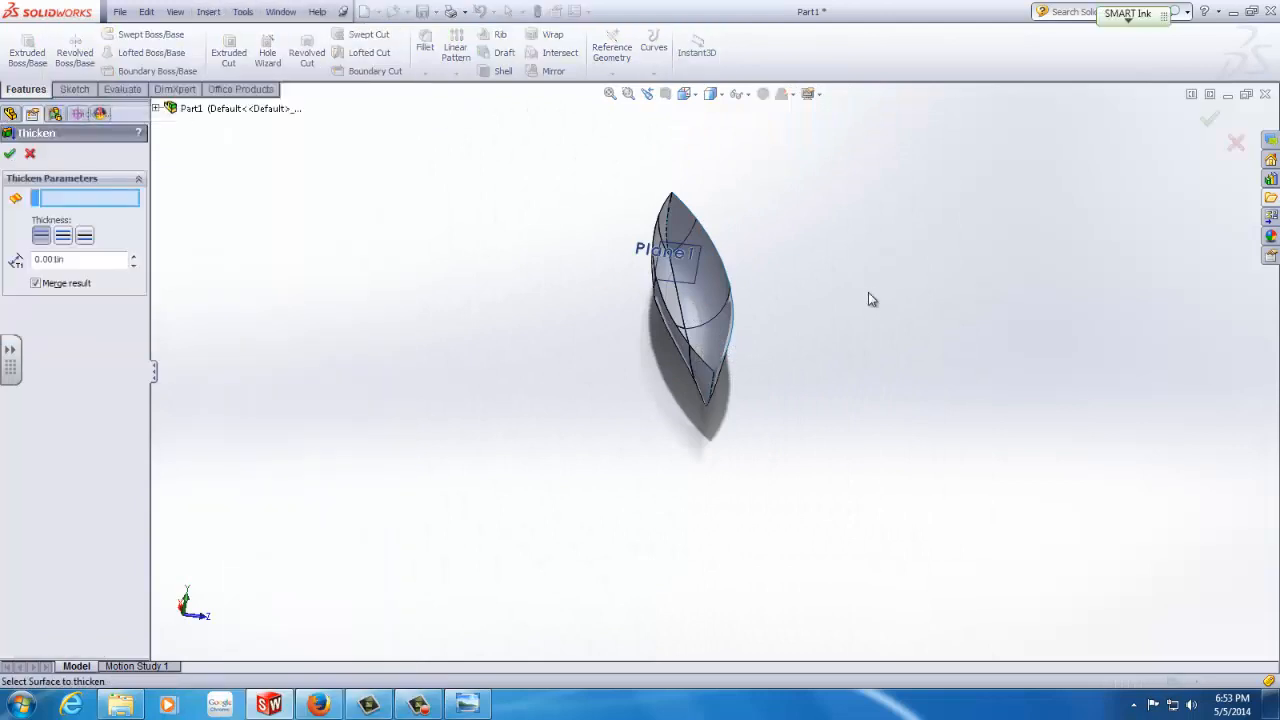
pyautogui.click(720, 287)
pyautogui.click(10, 154)
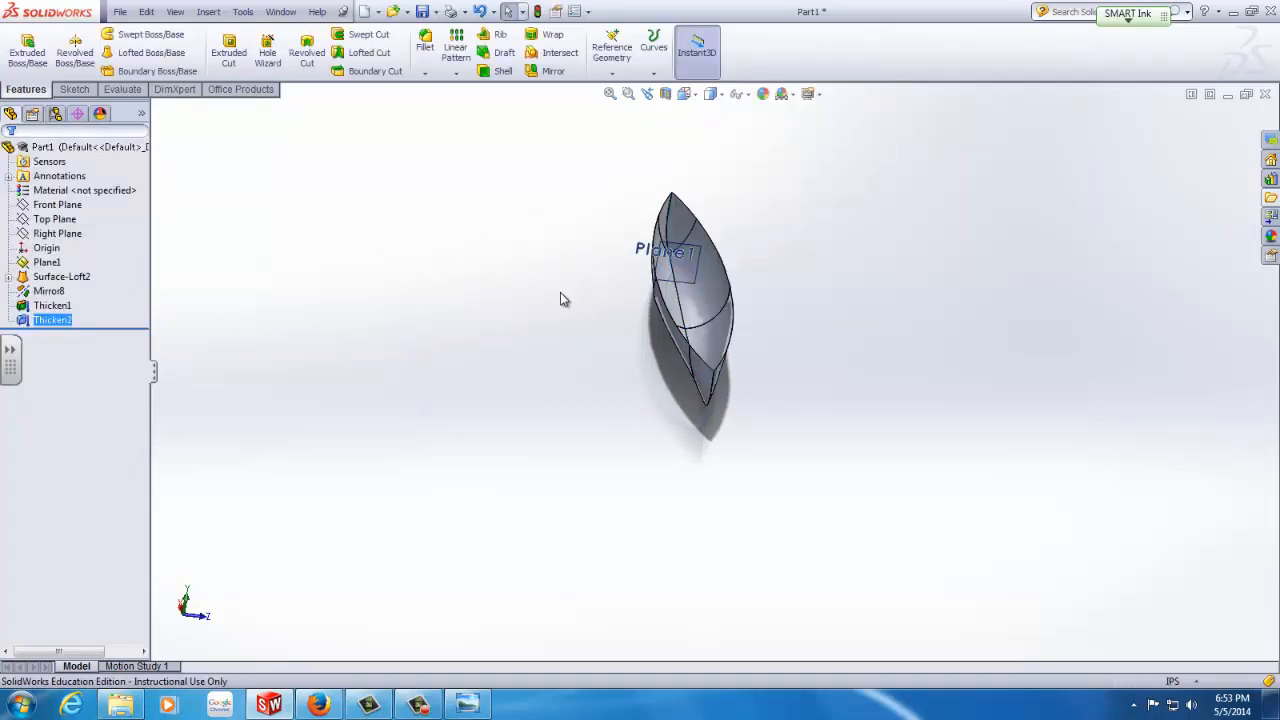
# Examine the thickened hull's pointed end where the two halves meet, and the full hull from both sides.
pyautogui.scroll(-5, 729, 350)
pyautogui.moveTo(673, 457); pyautogui.dragTo(606, 427, button='middle')
pyautogui.scroll(-4, 651, 455)
pyautogui.moveTo(687, 381); pyautogui.dragTo(751, 488, button='middle')
pyautogui.scroll(-3, 575, 405)
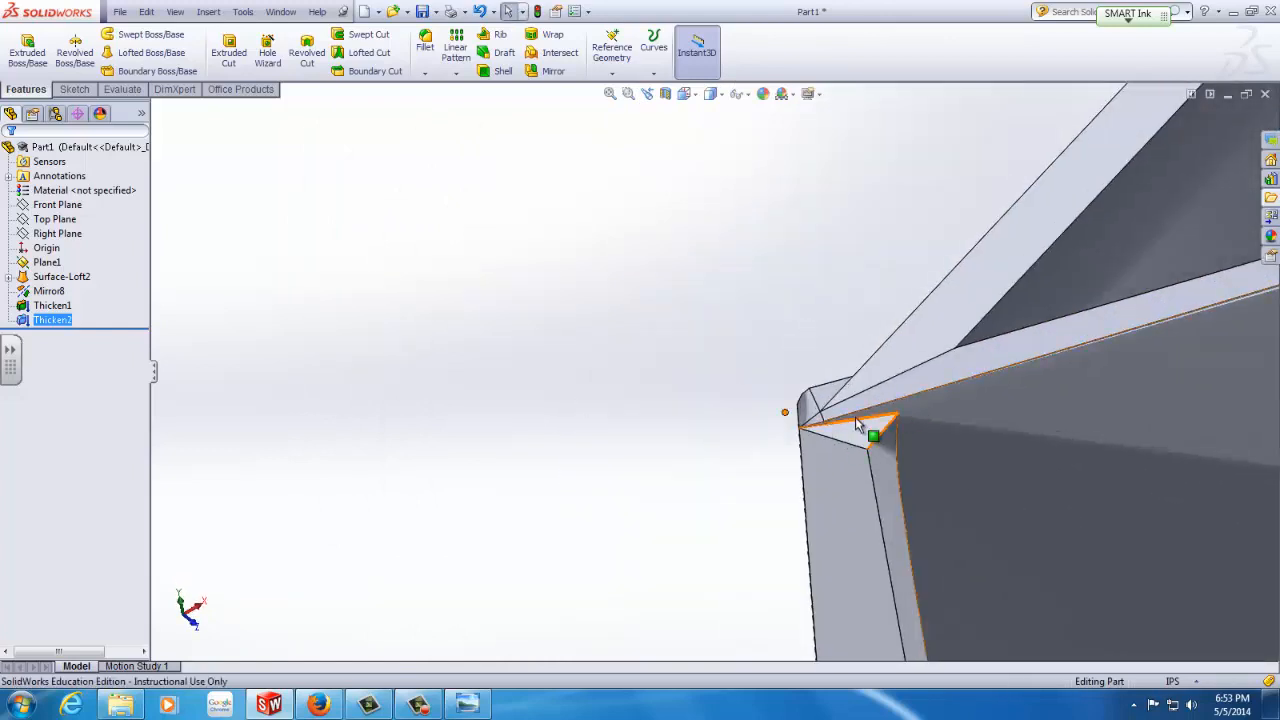
pyautogui.scroll(6, 852, 409)
pyautogui.scroll(8, 849, 409)
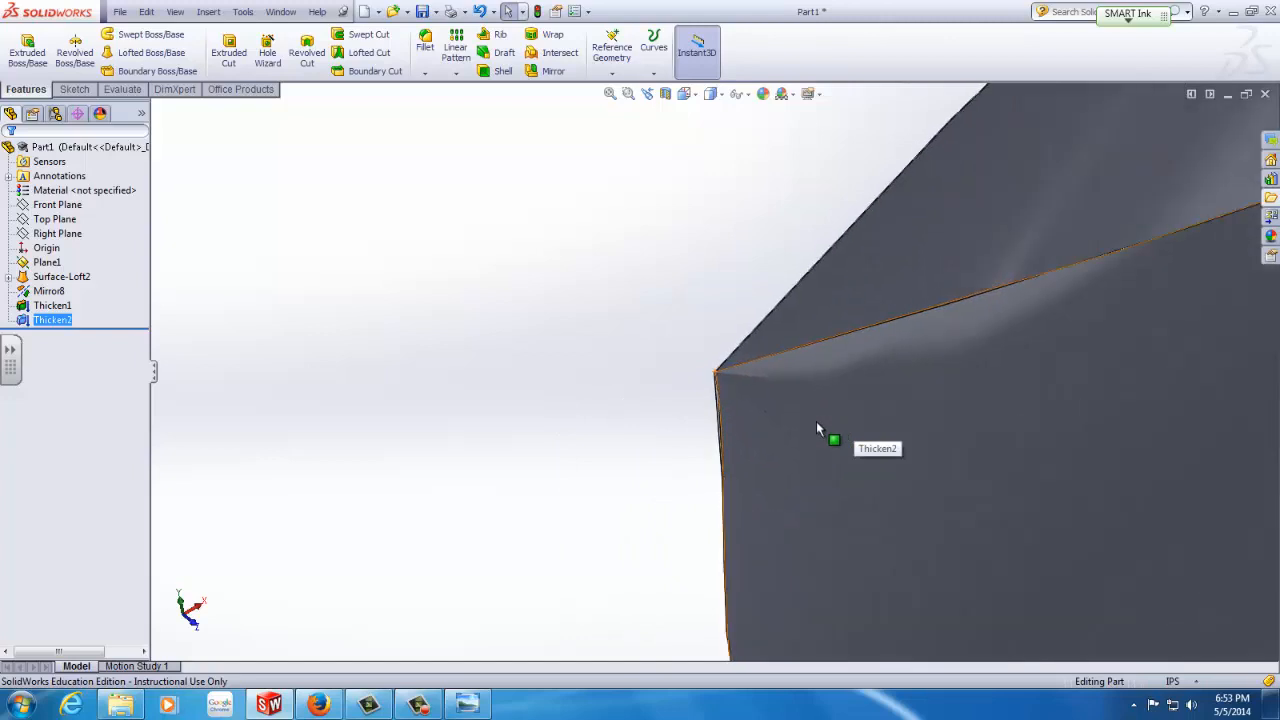
pyautogui.moveTo(820, 412); pyautogui.dragTo(1015, 388, button='middle')
pyautogui.scroll(3, 1040, 345)
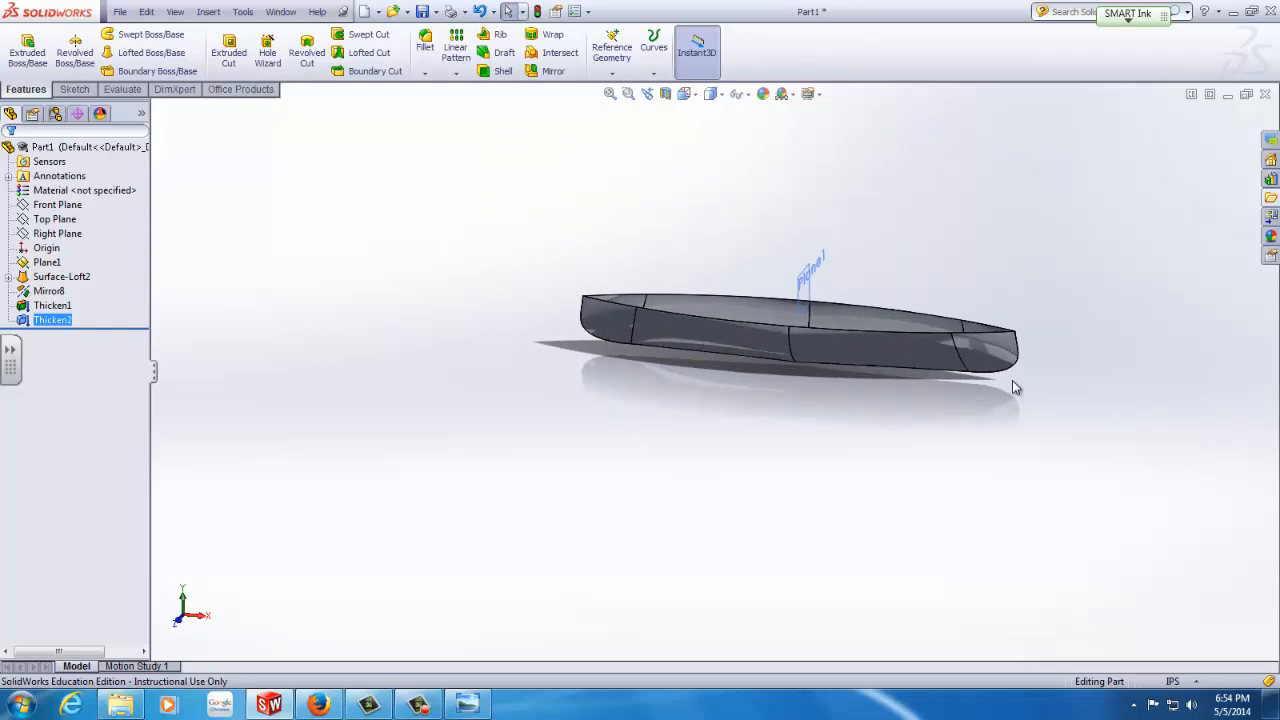
pyautogui.moveTo(1012, 388); pyautogui.dragTo(729, 420, button='middle')
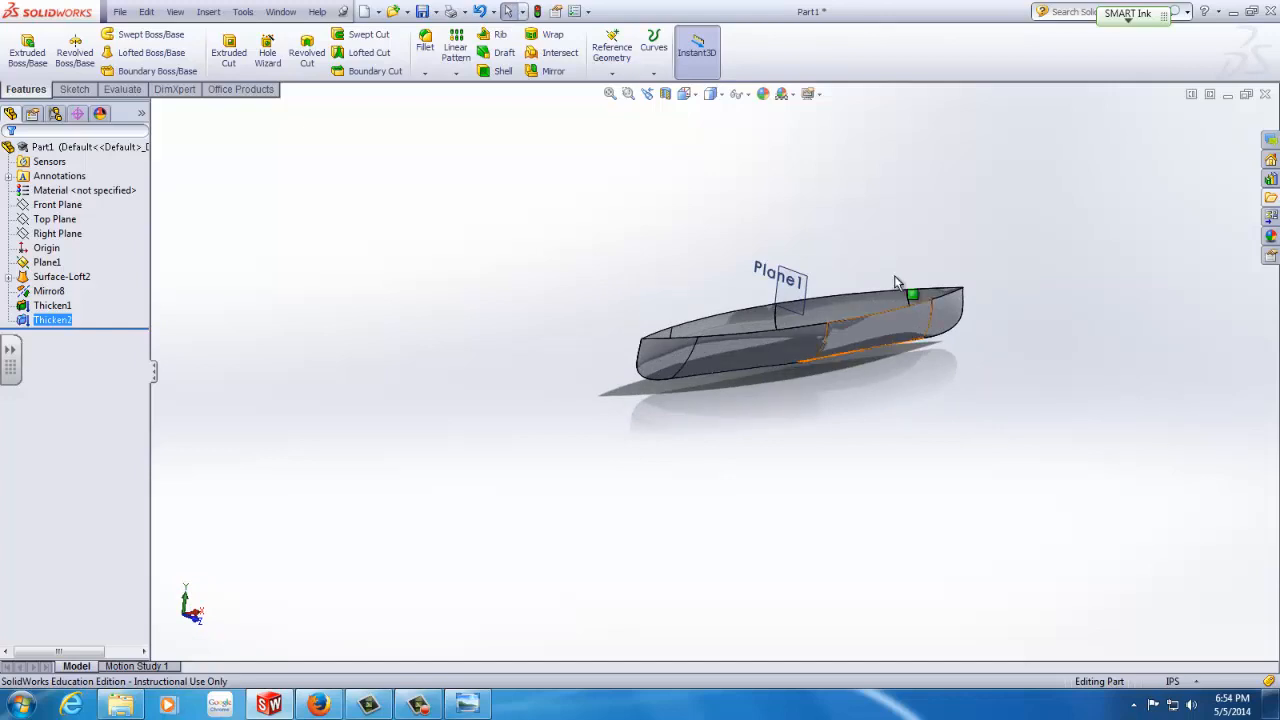
pyautogui.scroll(-5, 872, 292)
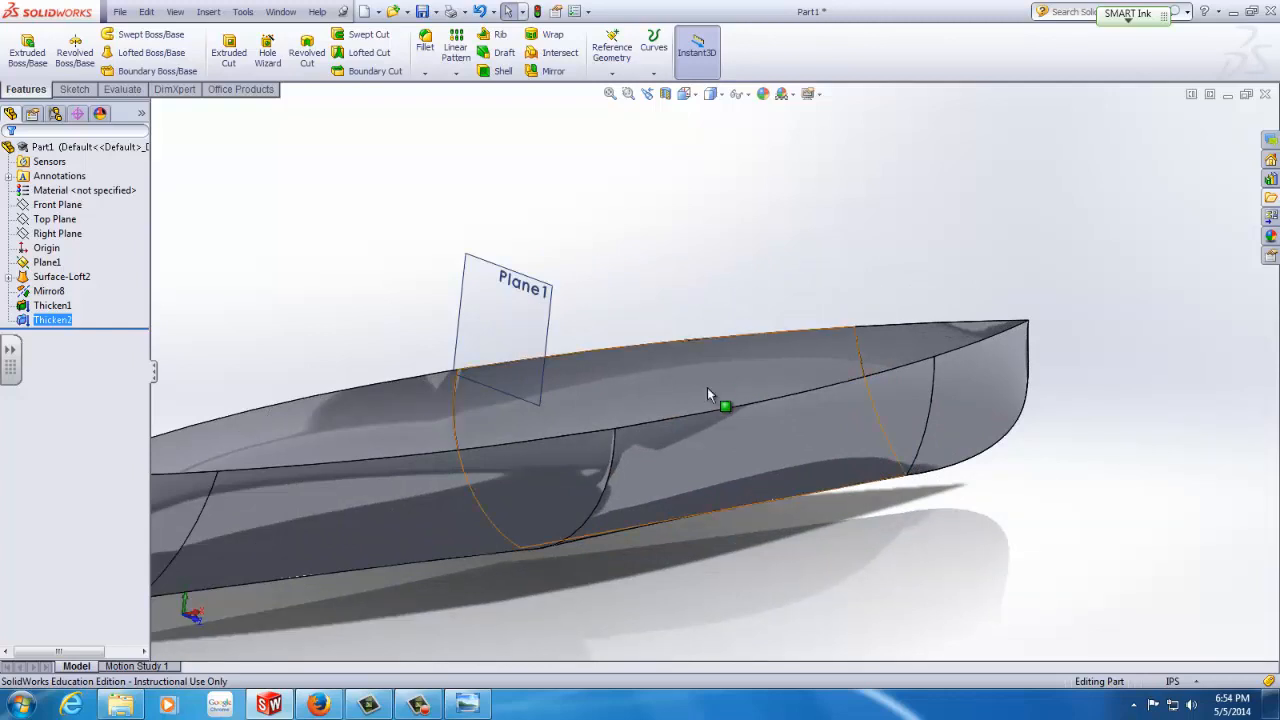
pyautogui.scroll(5, 720, 400)
pyautogui.click(354, 708)
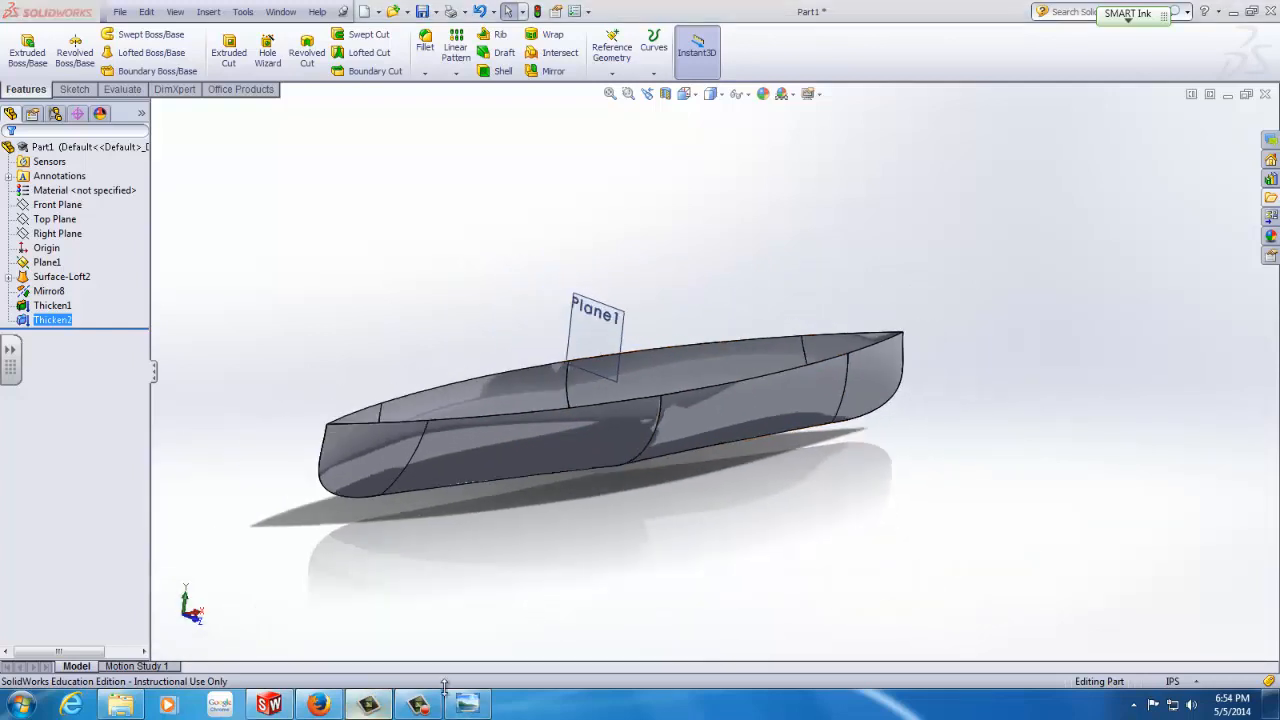
pyautogui.click(289, 487)
pyautogui.click(420, 706)
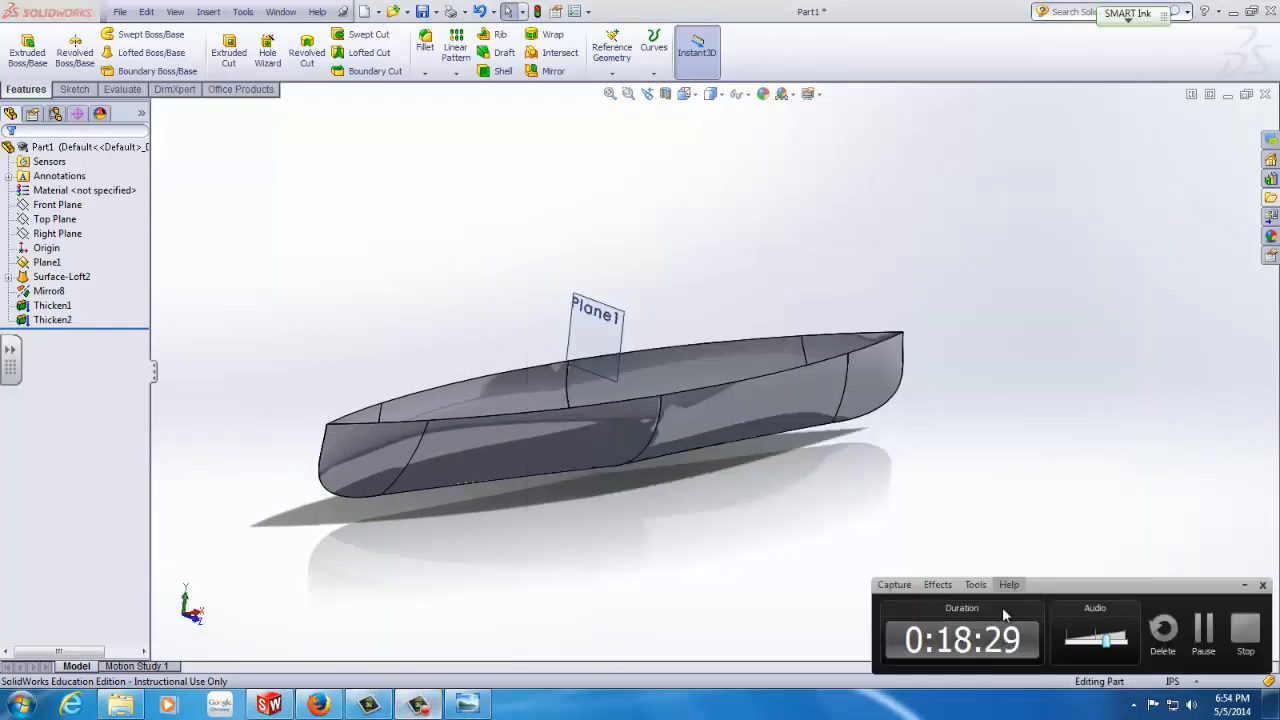